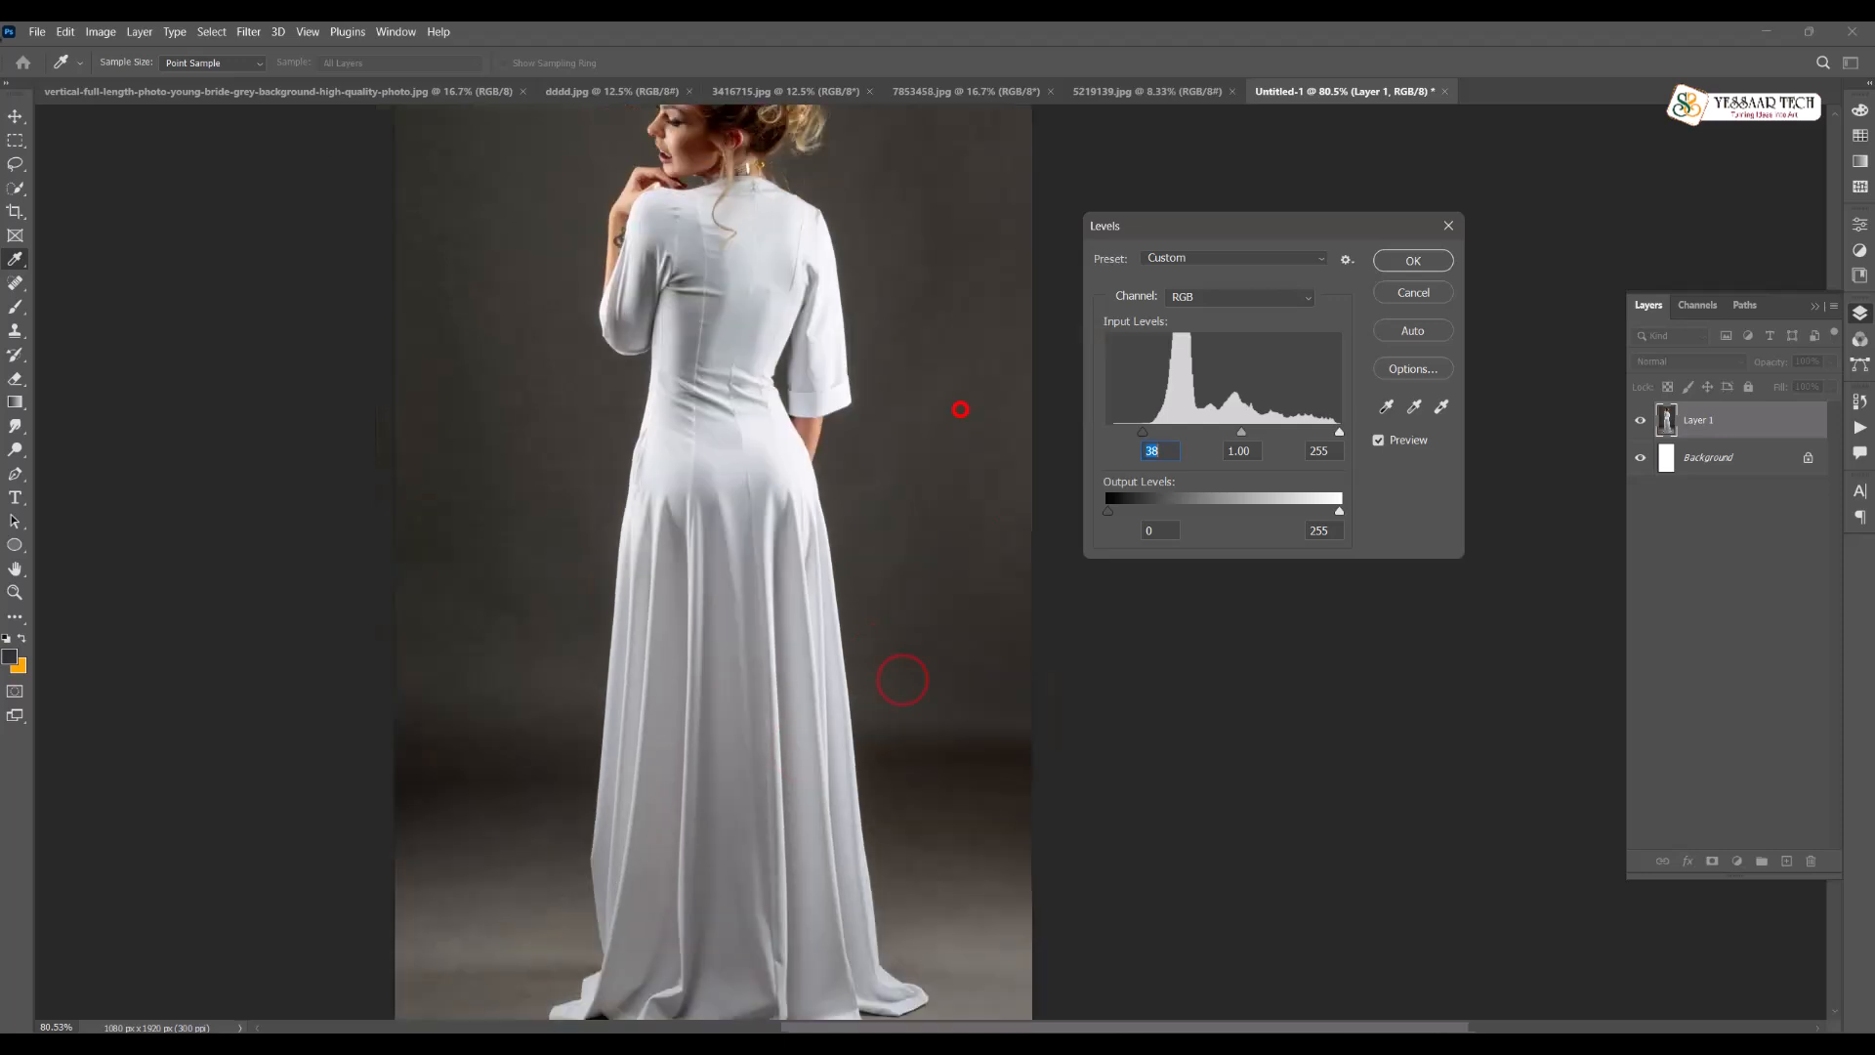
# Apply the Levels adjustment with a shadow input level of 38 to Layer 1
pyautogui.click(1413, 260)
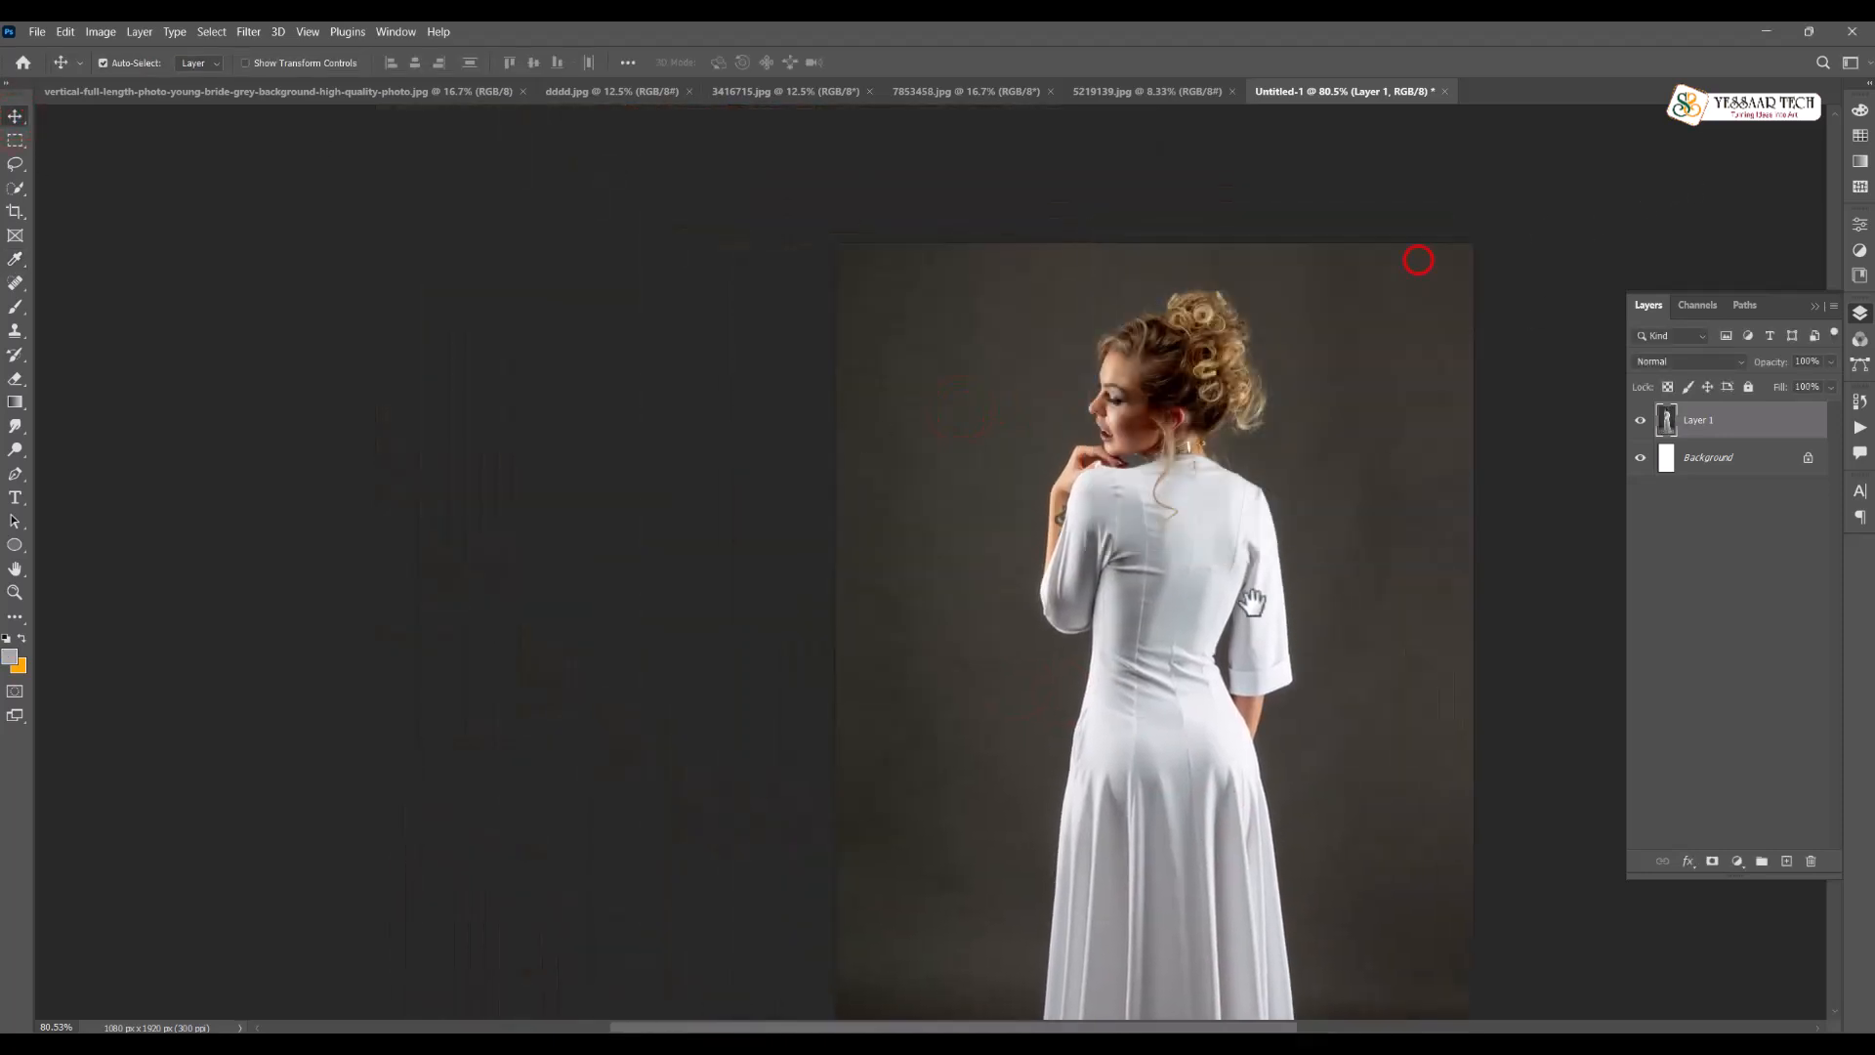
# Select the whole white dress, including both sleeves and the spread hem, with the Quick Selection tool
pyautogui.moveTo(1247, 598); pyautogui.dragTo(825, 556)
pyautogui.click(15, 188)
pyautogui.moveTo(731, 942)
pyautogui.mouseDown()
pyautogui.moveTo(743, 293)
pyautogui.moveTo(736, 436)
pyautogui.moveTo(705, 486)
pyautogui.mouseUp()
pyautogui.moveTo(683, 765); pyautogui.dragTo(663, 824)
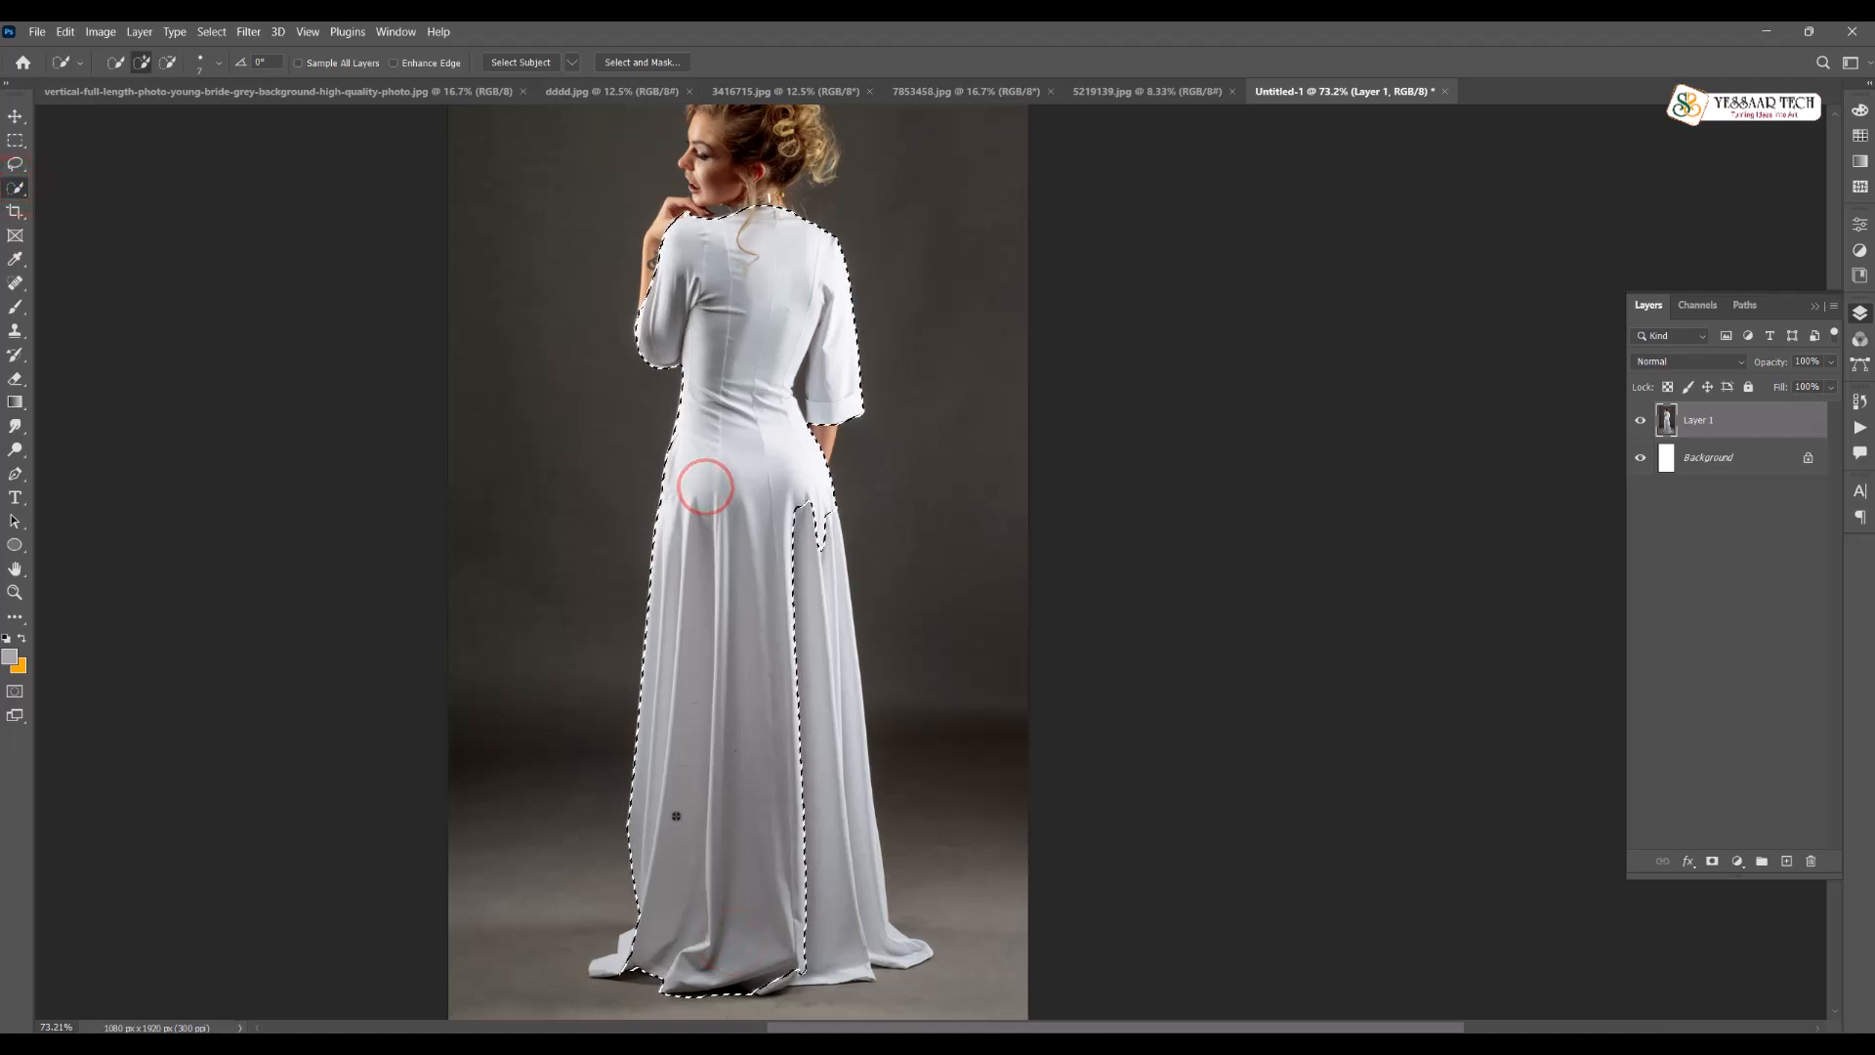
pyautogui.click(841, 753)
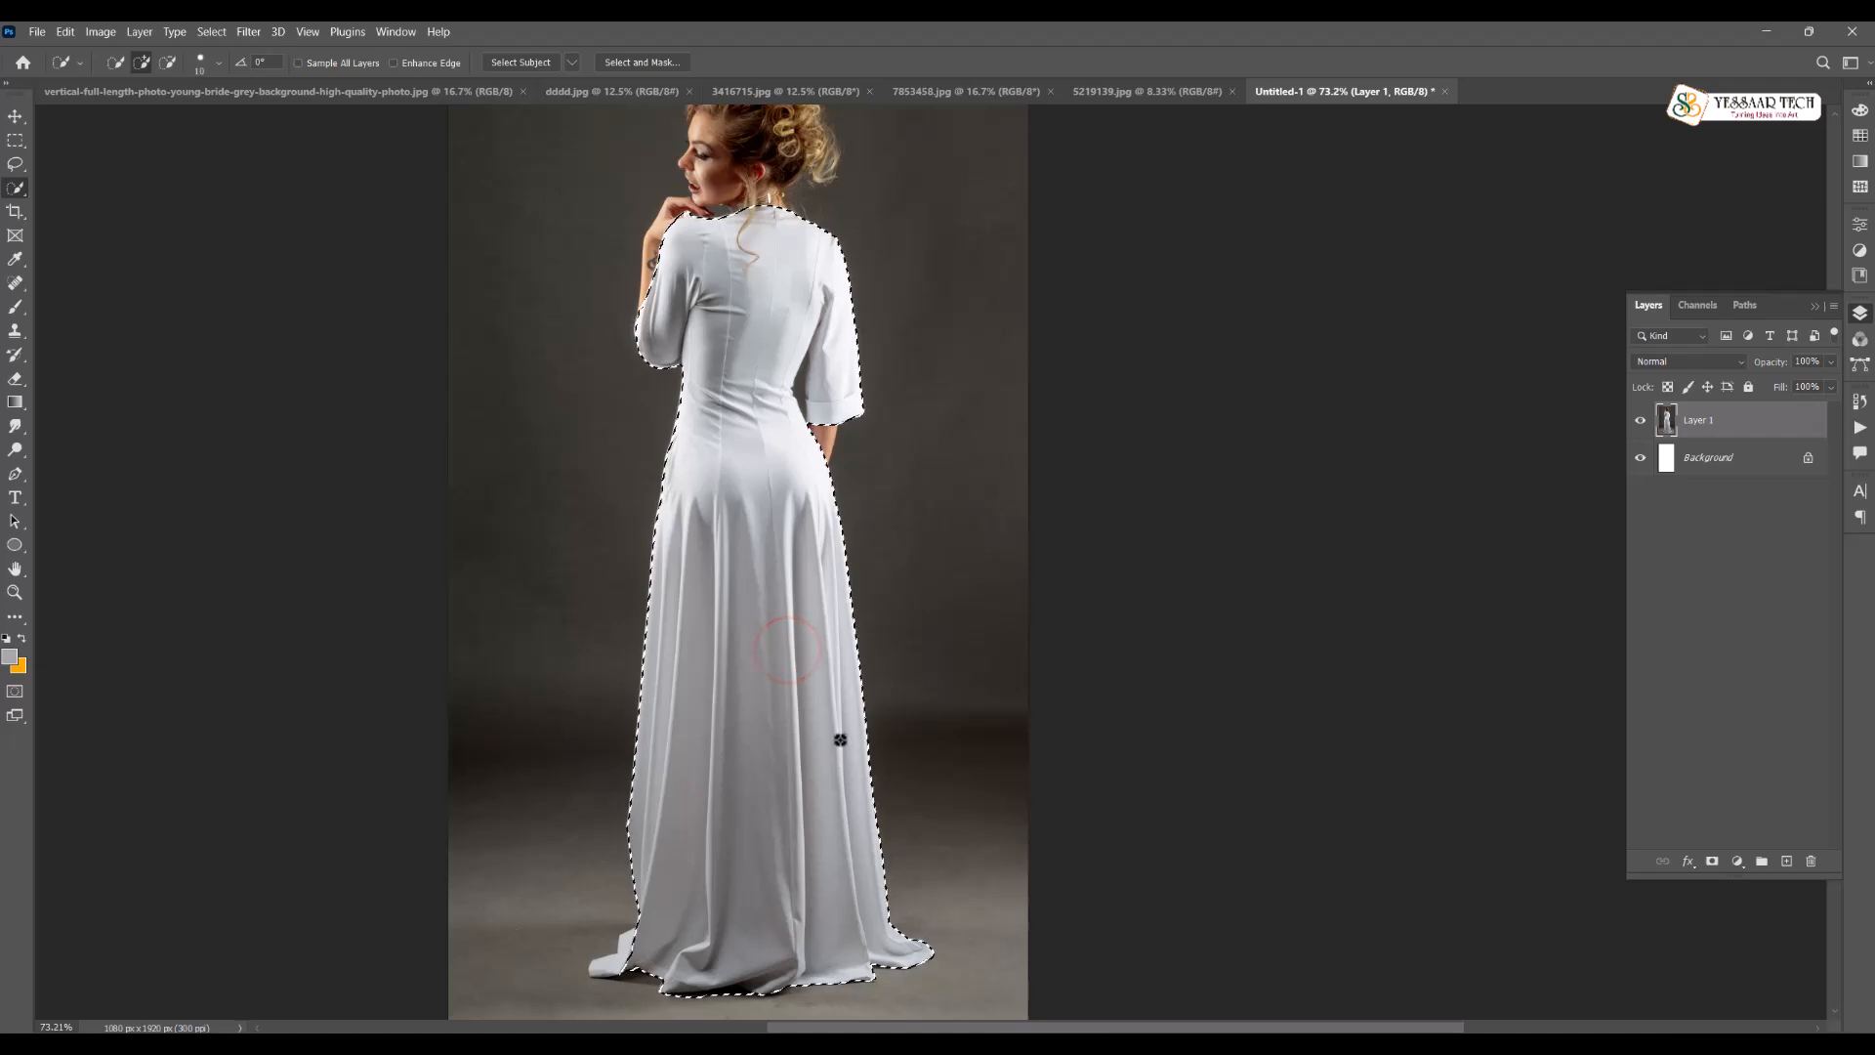
pyautogui.moveTo(628, 955)
pyautogui.mouseDown()
pyautogui.moveTo(662, 973)
pyautogui.moveTo(664, 931)
pyautogui.mouseUp()
pyautogui.press(']')
pyautogui.click(824, 942)
# Refine the dress selection along the bent arm's sleeve and shoulder, excluding the hand above it
pyautogui.scroll(5, 728, 209)
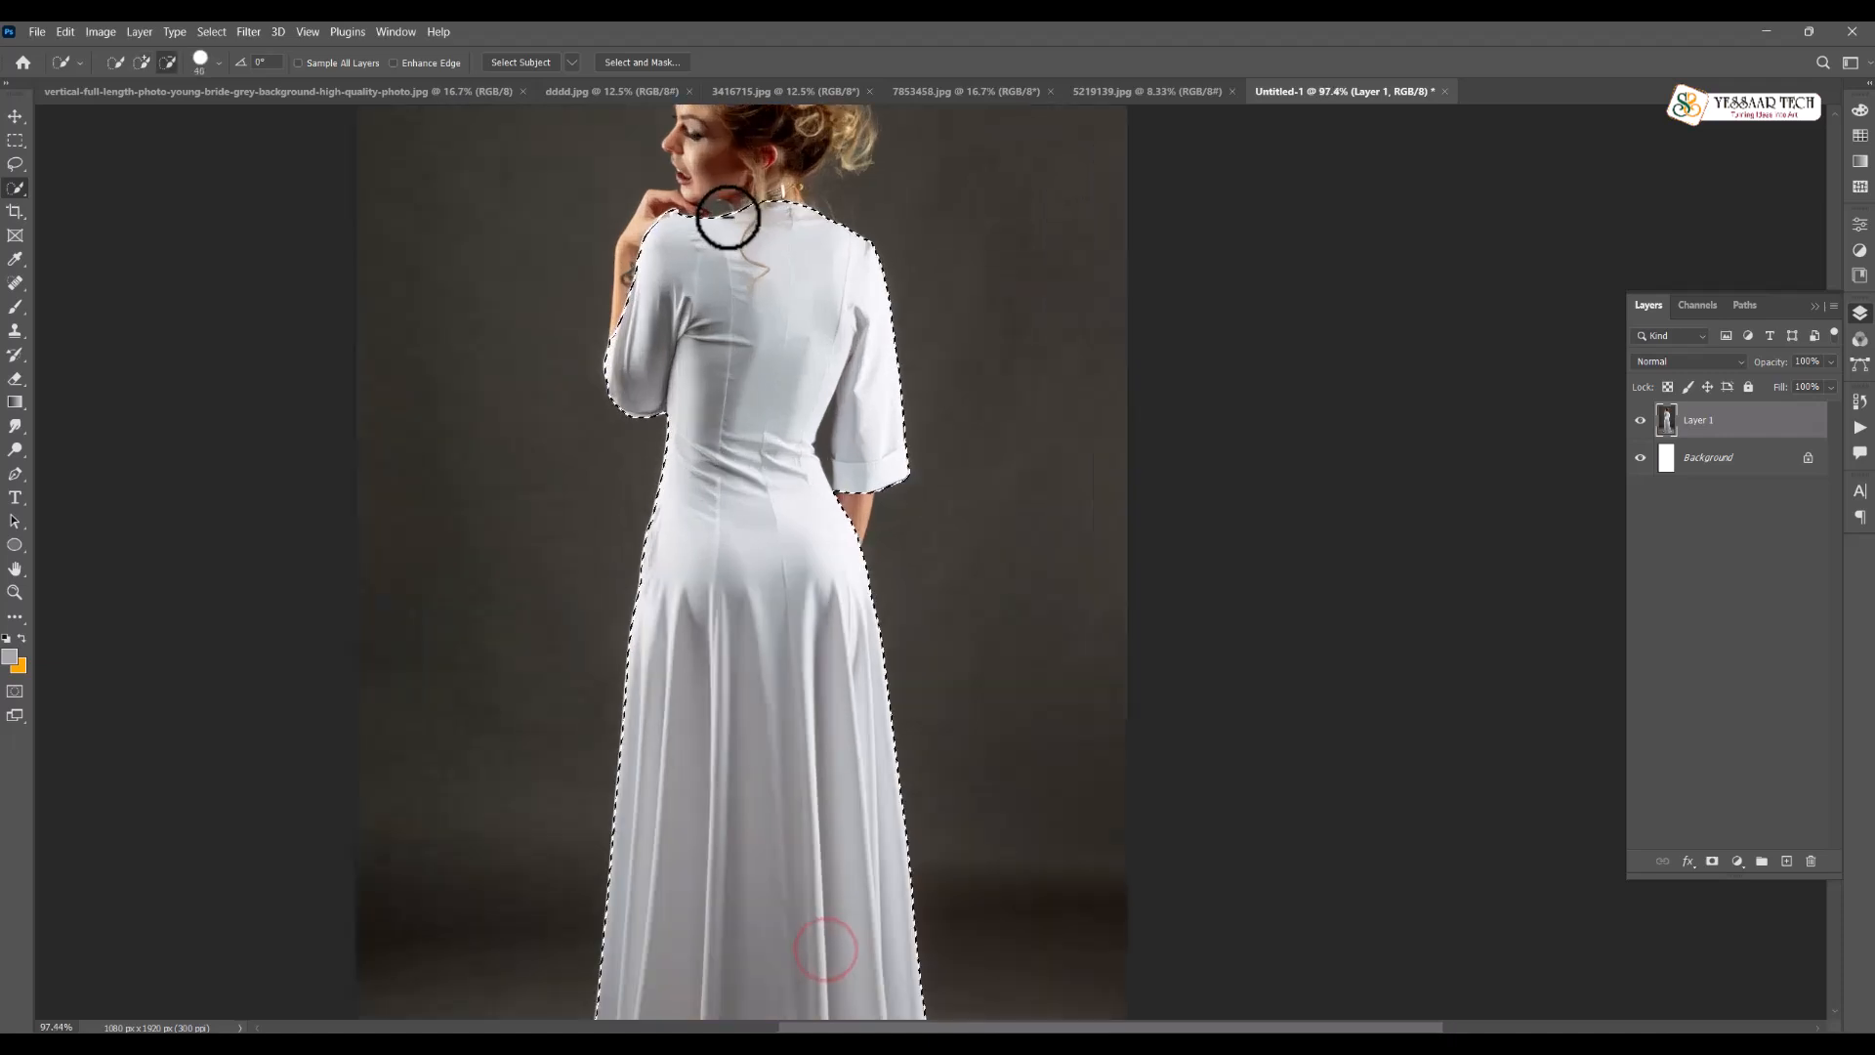
pyautogui.scroll(4, 642, 201)
pyautogui.click(581, 319)
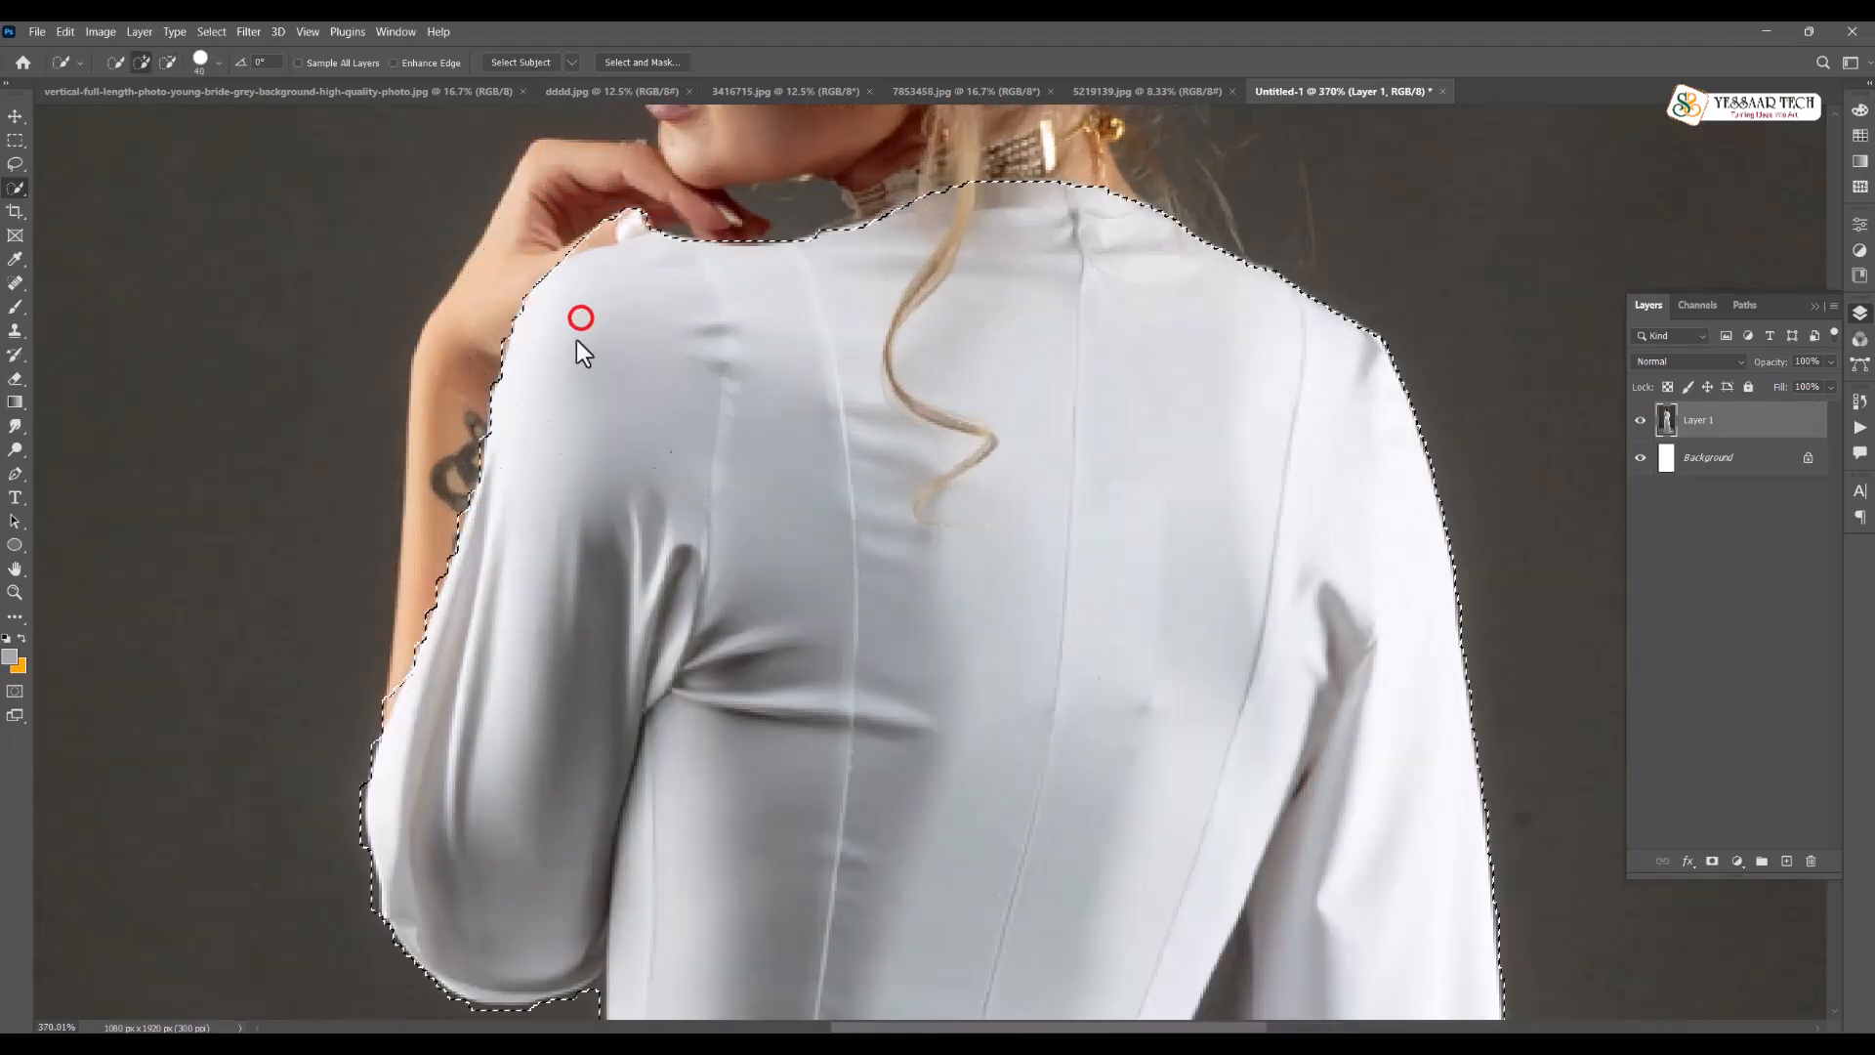
pyautogui.click(478, 645)
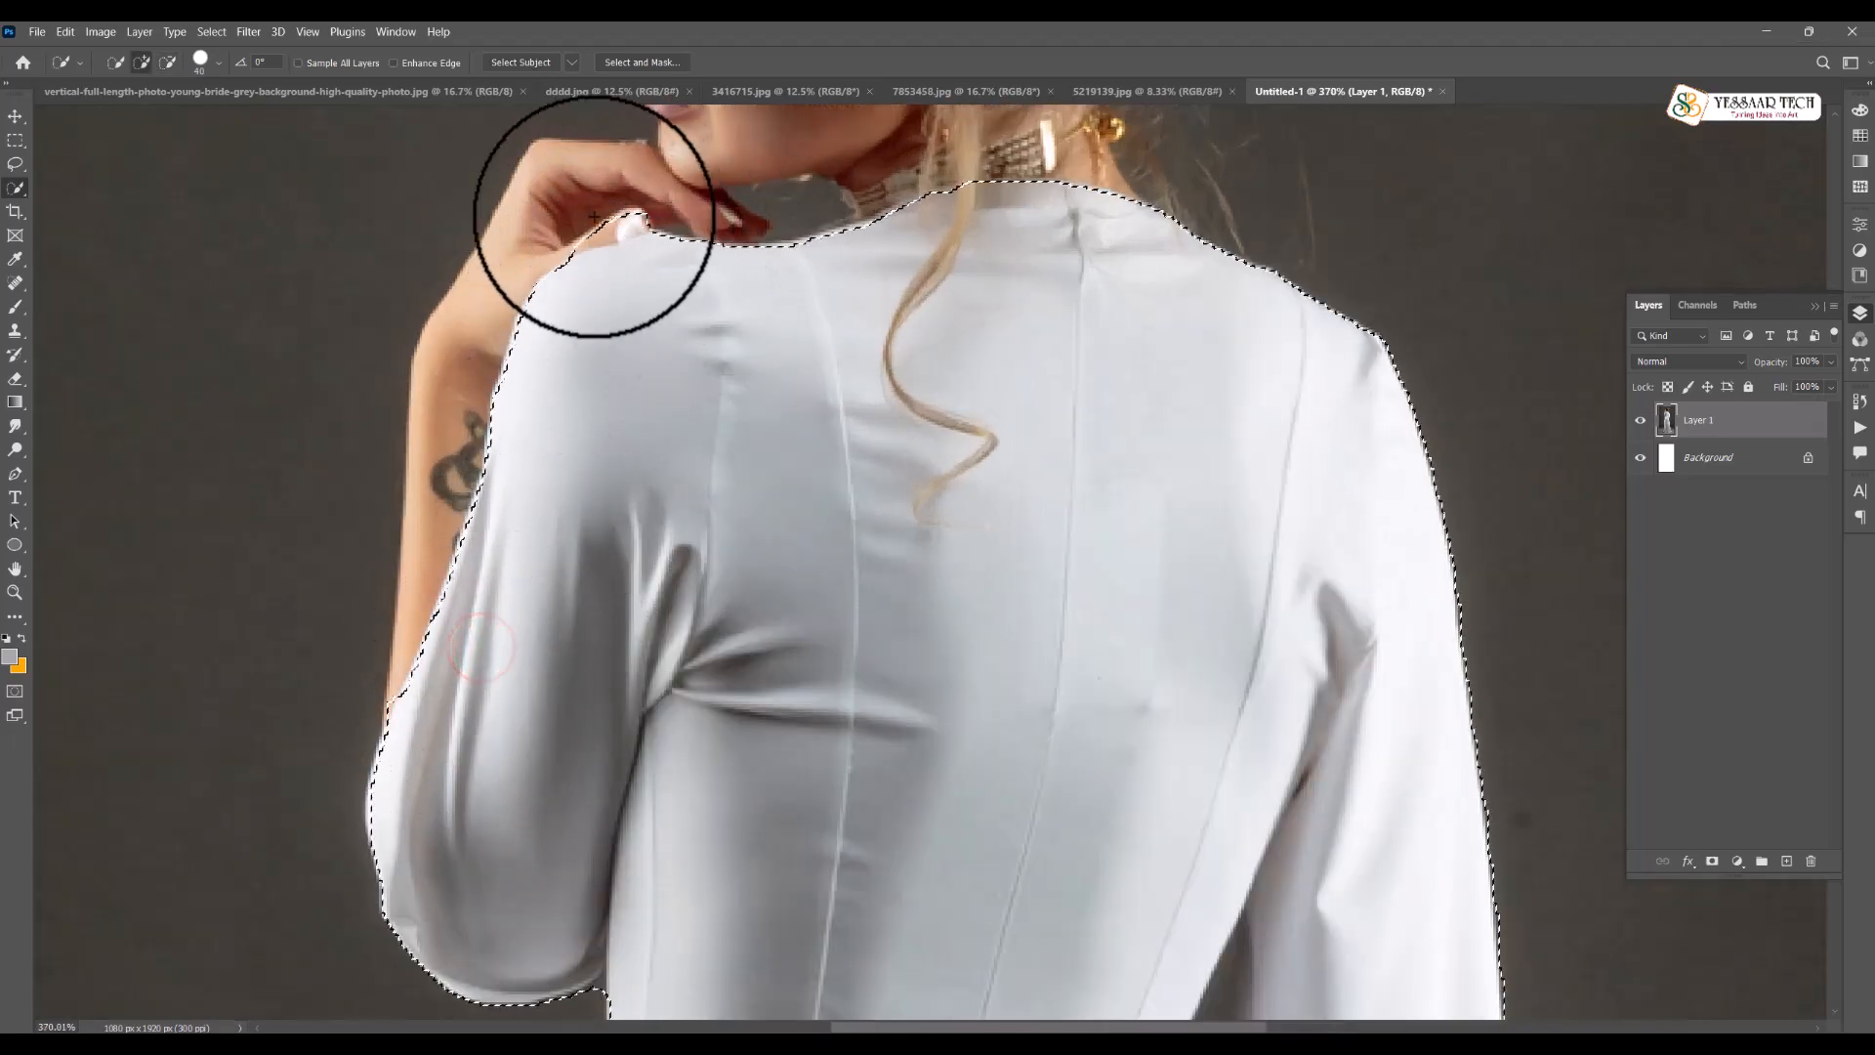
pyautogui.click(611, 179)
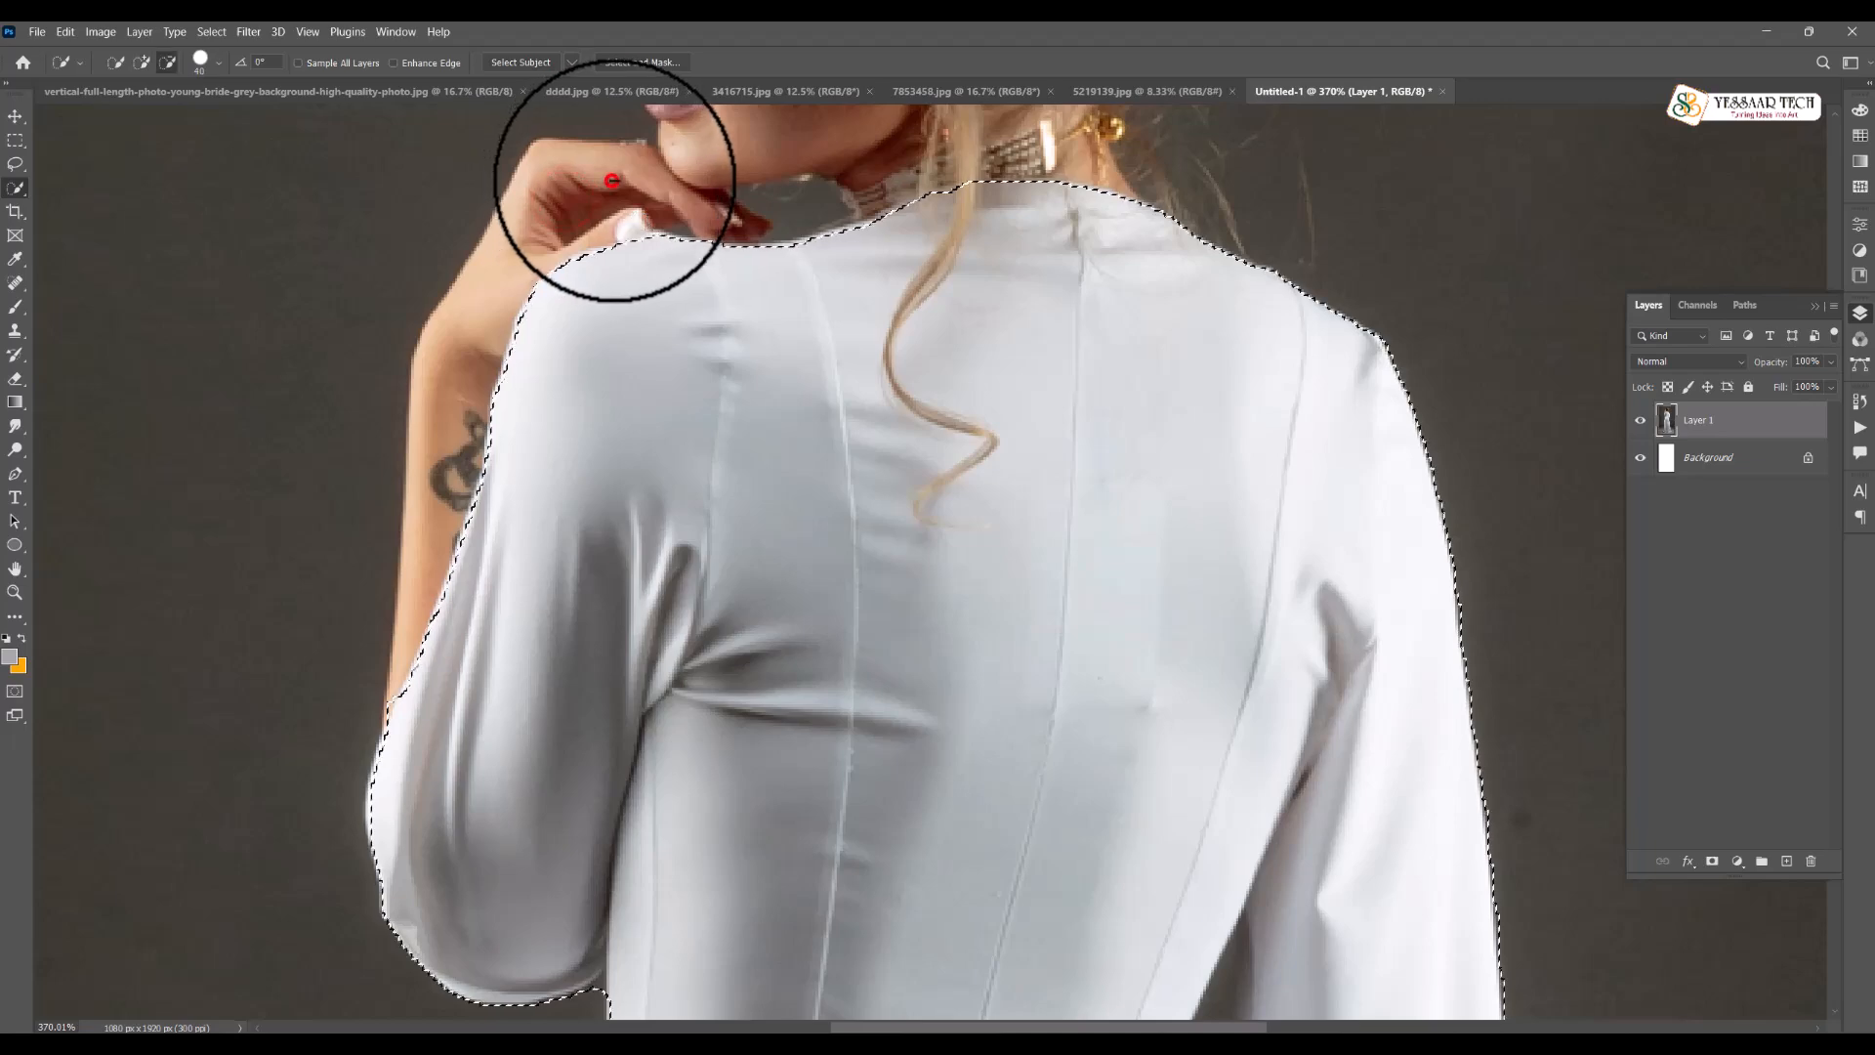
# Subtract the dark background gap between the lowered arm's sleeve and the waist from the dress selection, using a smaller brush
pyautogui.moveTo(1205, 481); pyautogui.dragTo(916, 239)
pyautogui.moveTo(955, 557); pyautogui.dragTo(768, 327)
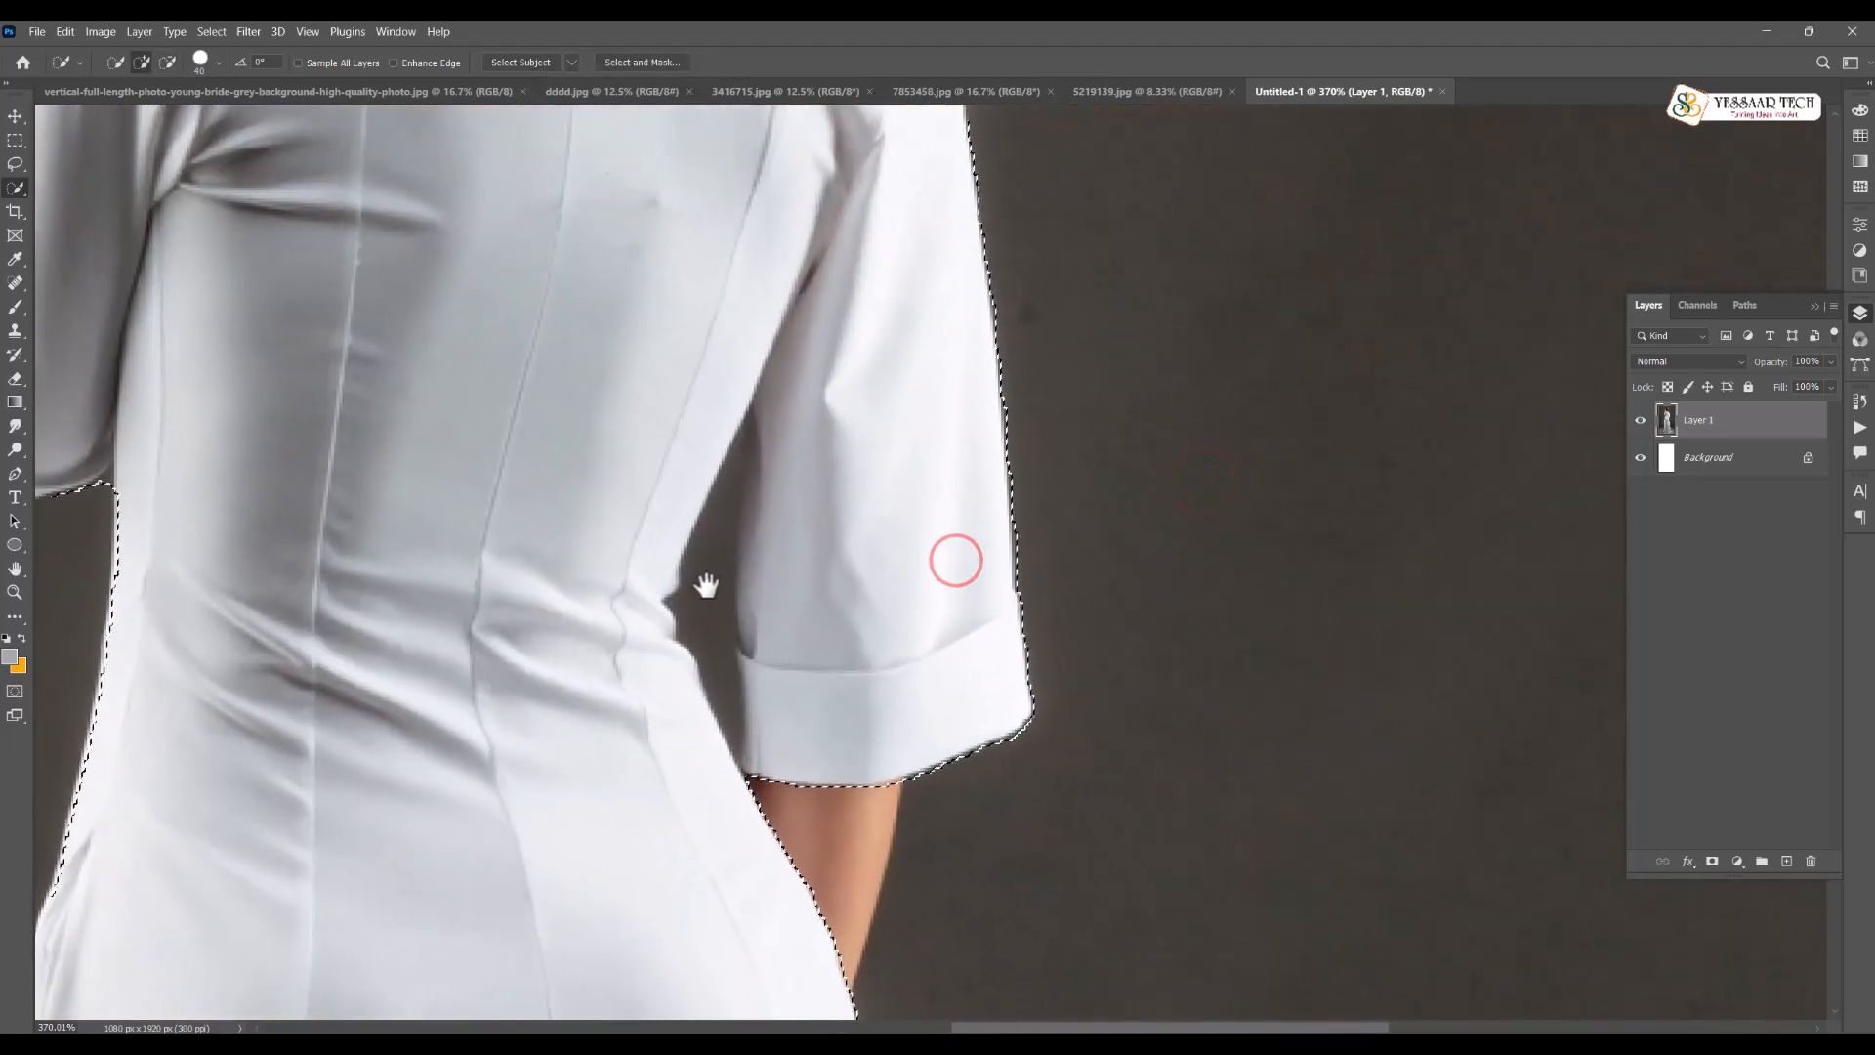
pyautogui.press('[')
pyautogui.press('[')
pyautogui.press('[')
pyautogui.press('[')
pyautogui.press('[')
pyautogui.press('[')
pyautogui.click(707, 636)
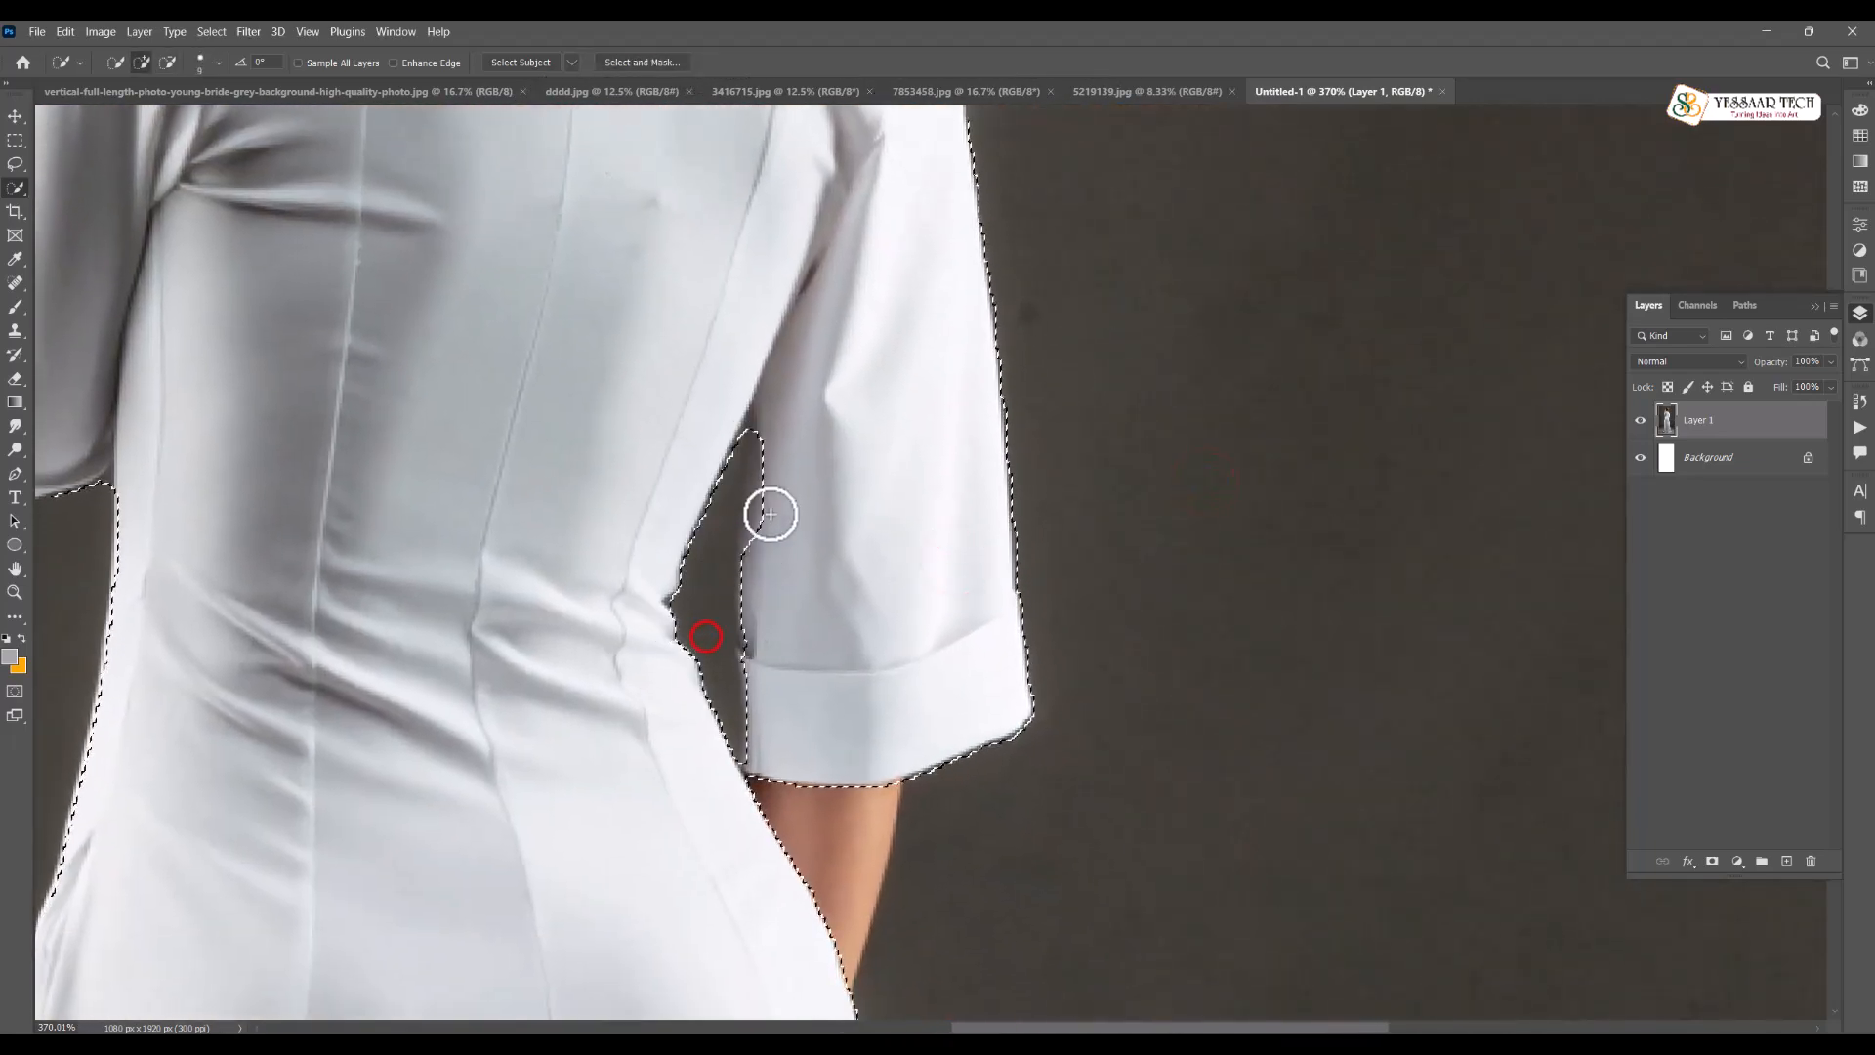
# Clean up the selection edges around the gap so the sleeve's inner edge stays included and the background excluded
pyautogui.click(752, 428)
pyautogui.keyDown('alt'); pyautogui.click(745, 485); pyautogui.keyUp('alt')
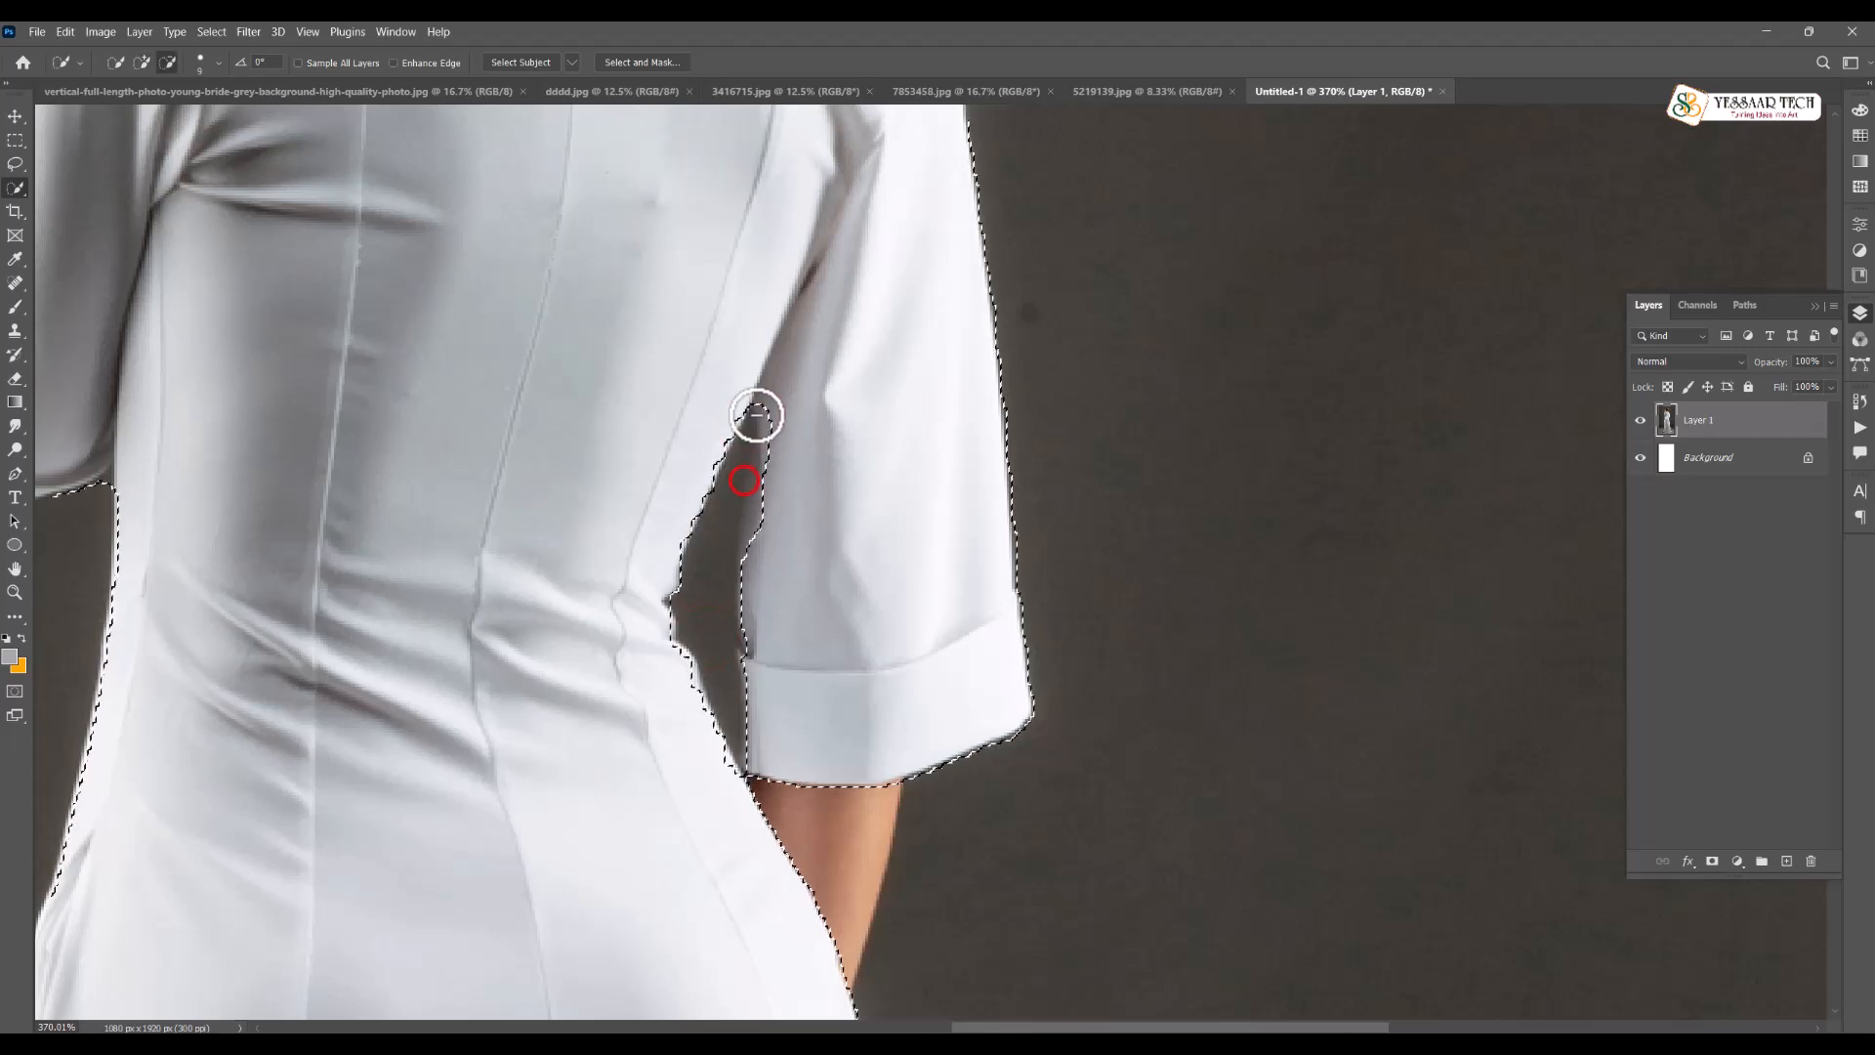
pyautogui.click(779, 402)
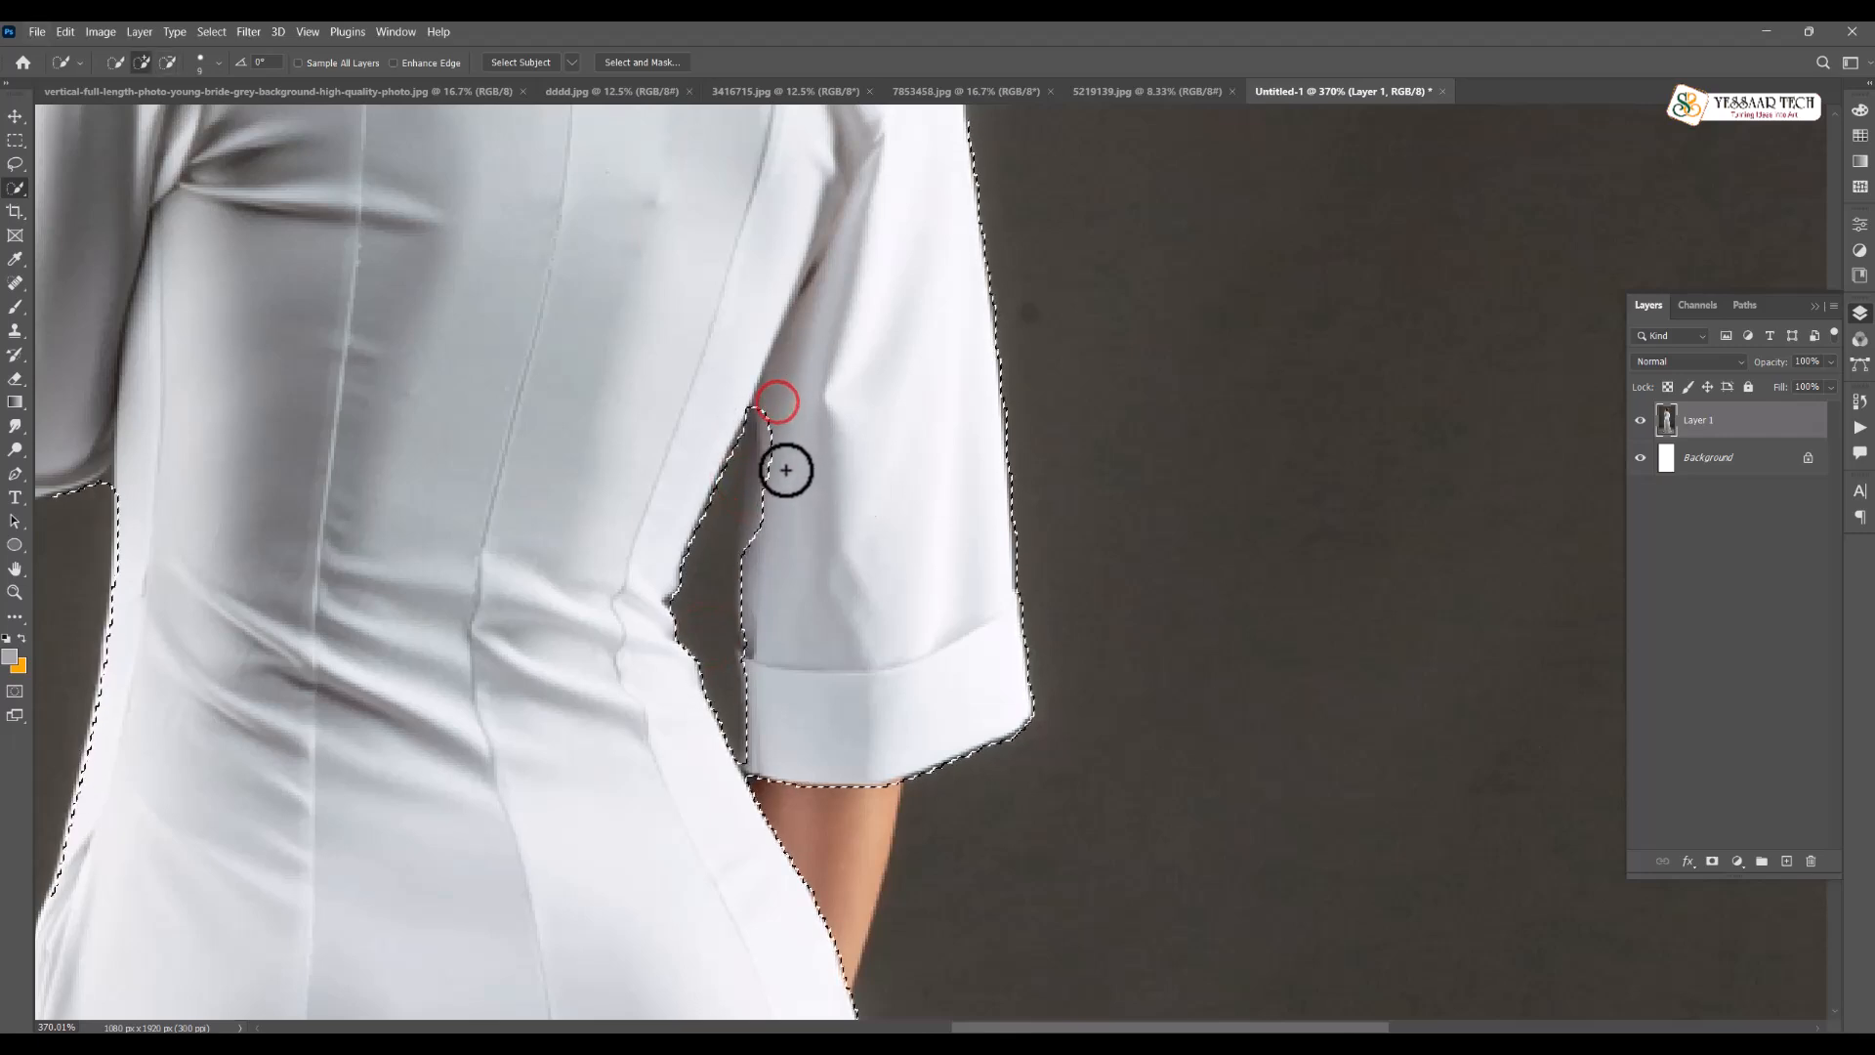
pyautogui.keyDown('alt'); pyautogui.click(776, 442); pyautogui.keyUp('alt')
pyautogui.click(763, 544)
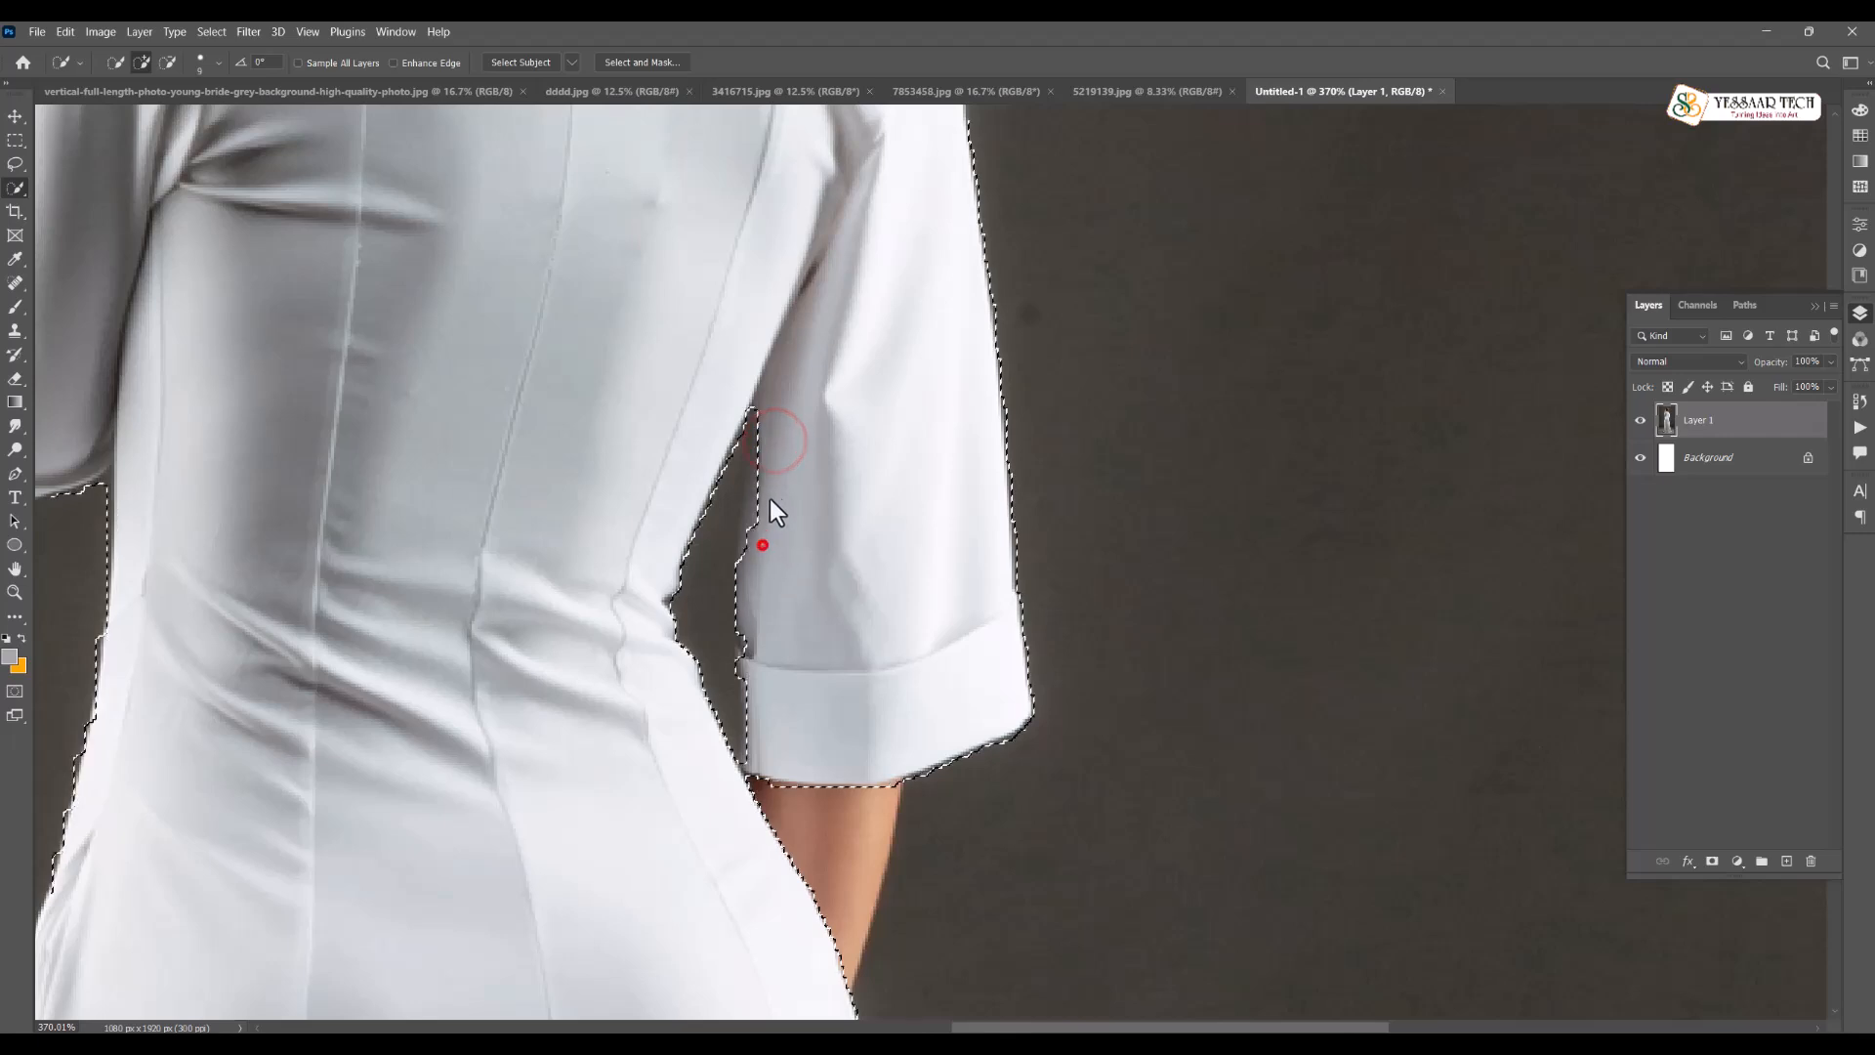
pyautogui.keyDown('alt'); pyautogui.click(718, 564); pyautogui.keyUp('alt')
pyautogui.click(747, 463)
pyautogui.keyDown('alt'); pyautogui.click(759, 520); pyautogui.keyUp('alt')
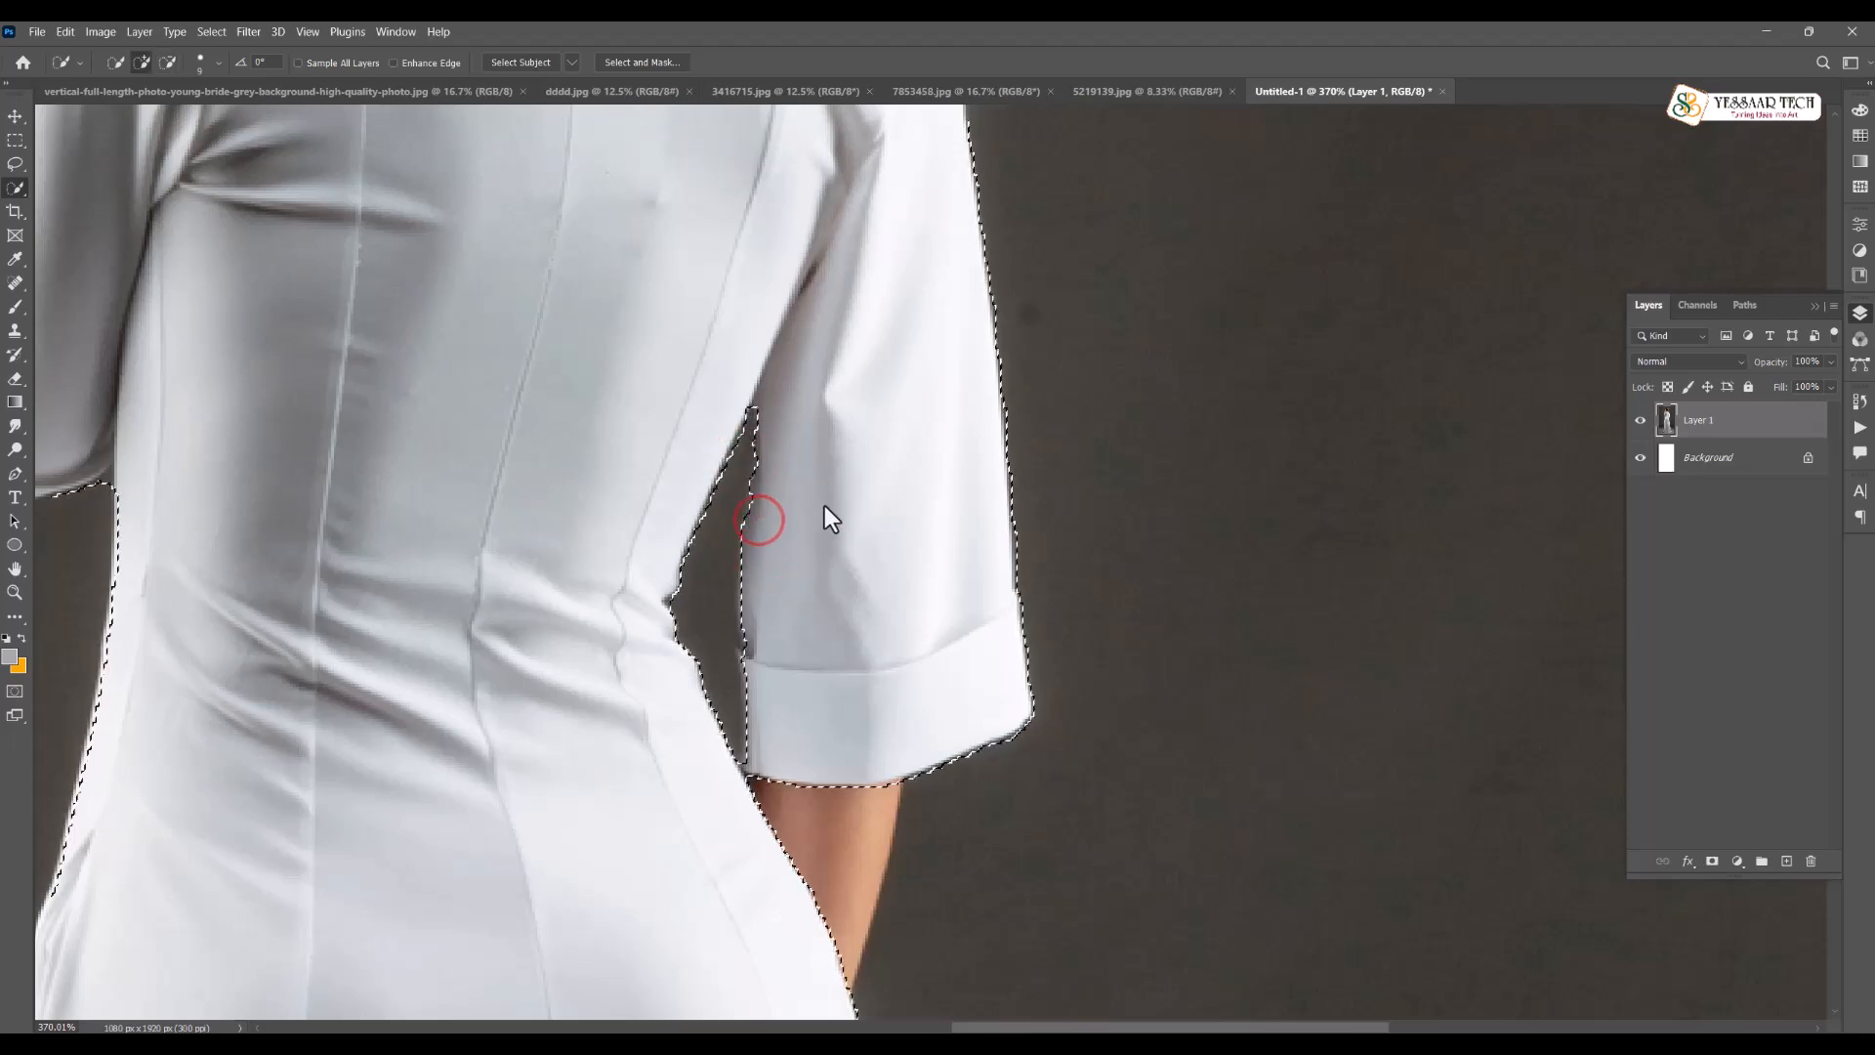
# Correct the selection in the corner where the bent arm's sleeve meets the waist, using a brush size of 3
pyautogui.scroll(-2, 817, 502)
pyautogui.scroll(-1, 586, 488)
pyautogui.scroll(4, 238, 460)
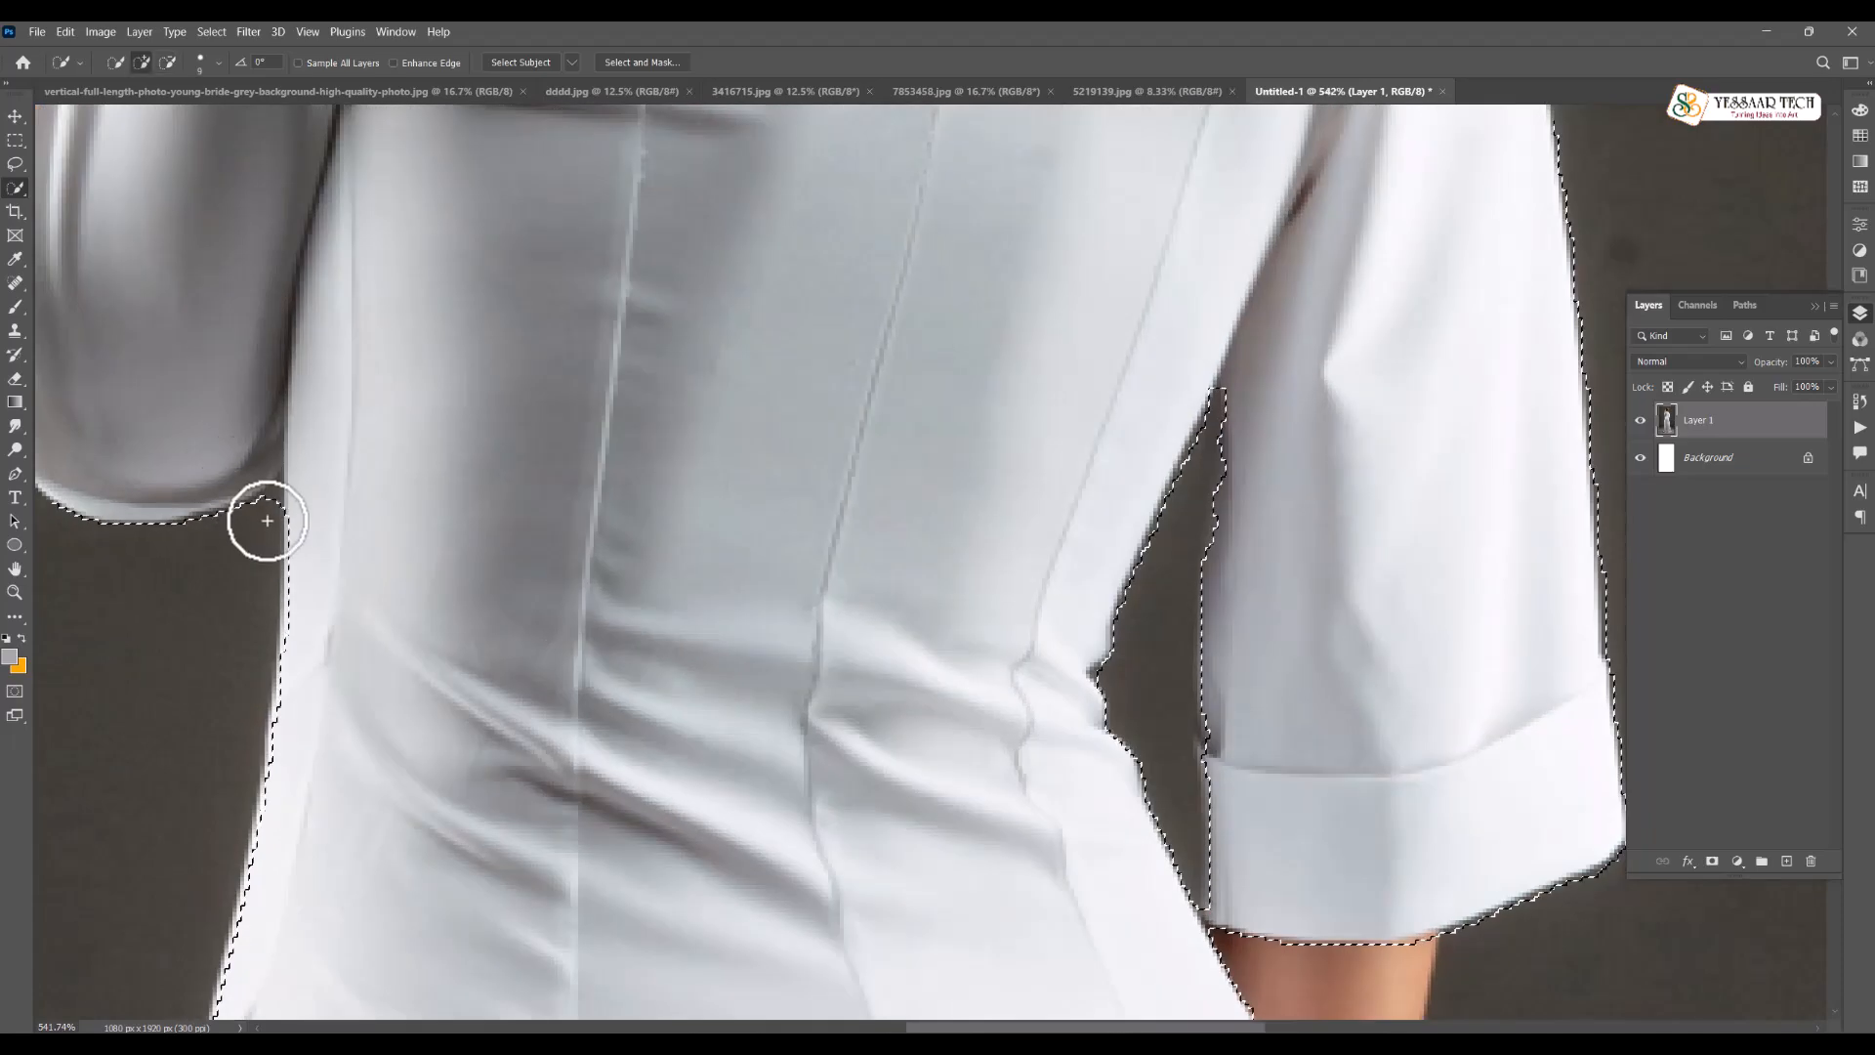
pyautogui.press('[')
pyautogui.press('[')
pyautogui.press('[')
pyautogui.press('[')
pyautogui.press('[')
pyautogui.keyDown('alt'); pyautogui.click(266, 507); pyautogui.keyUp('alt')
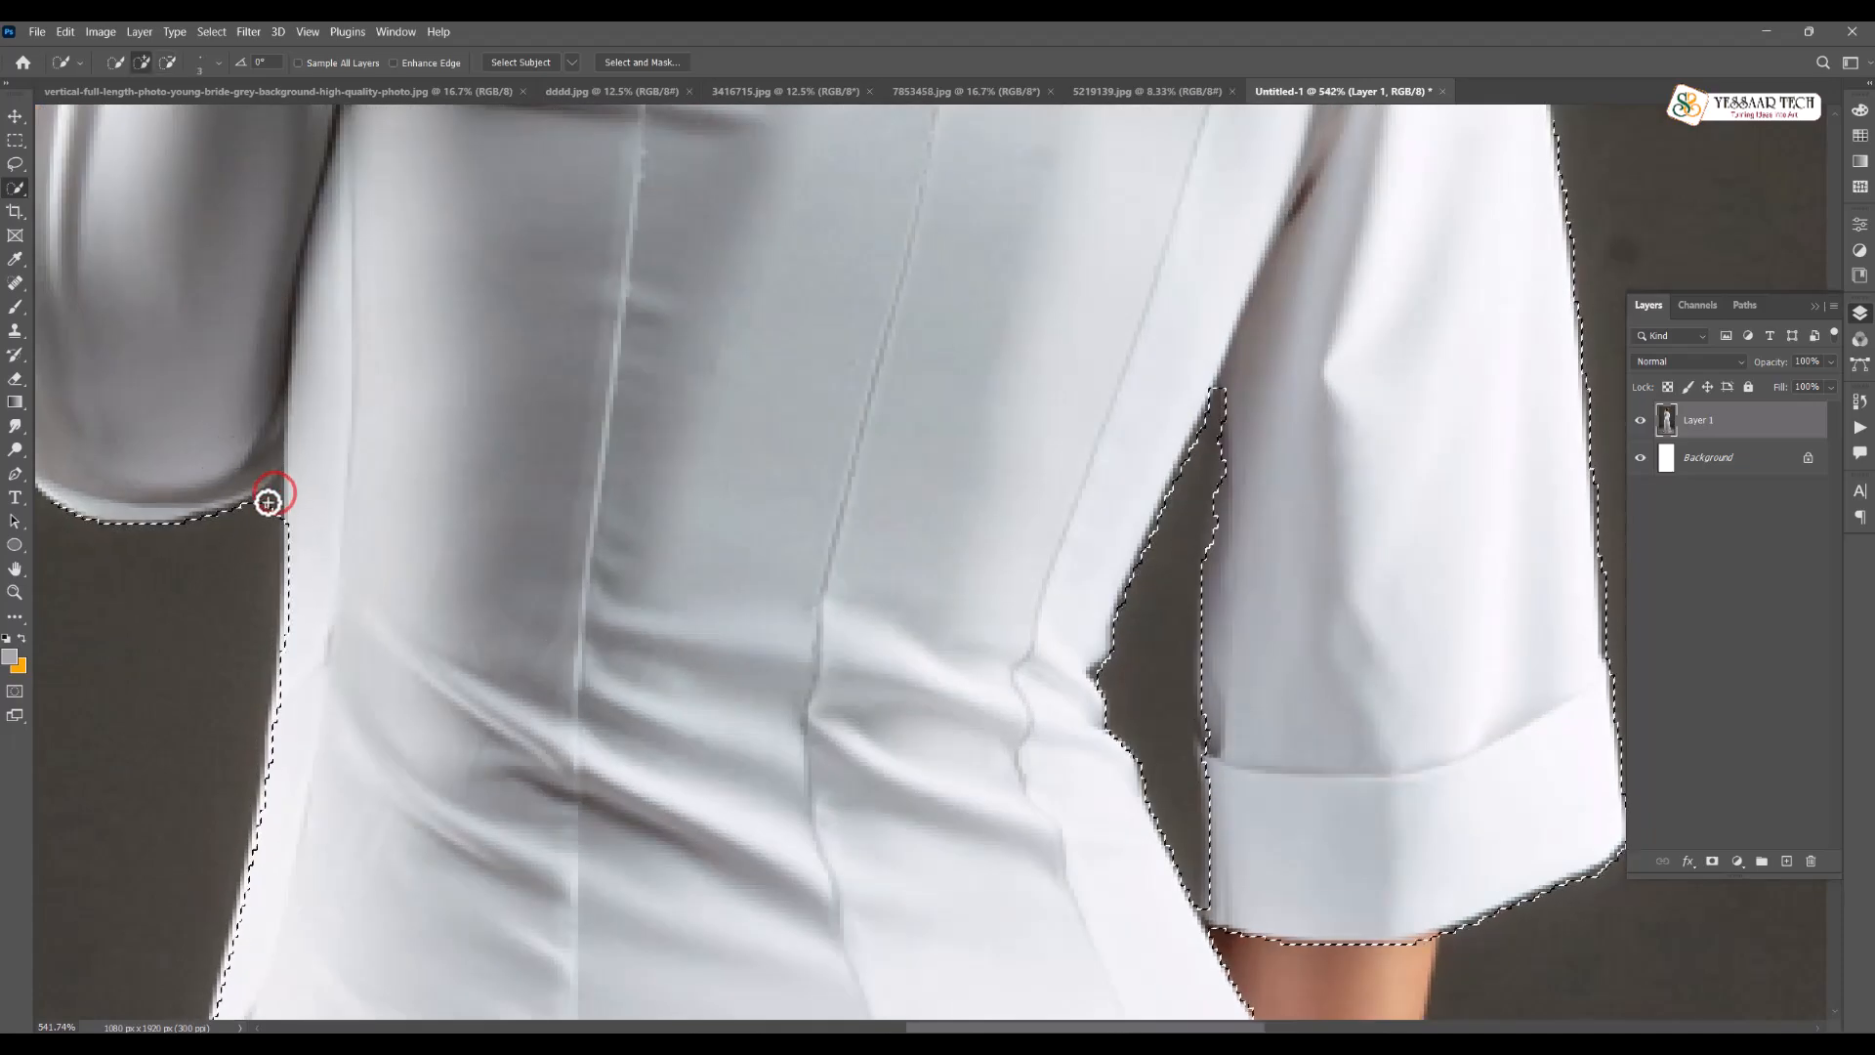
pyautogui.scroll(-4, 439, 523)
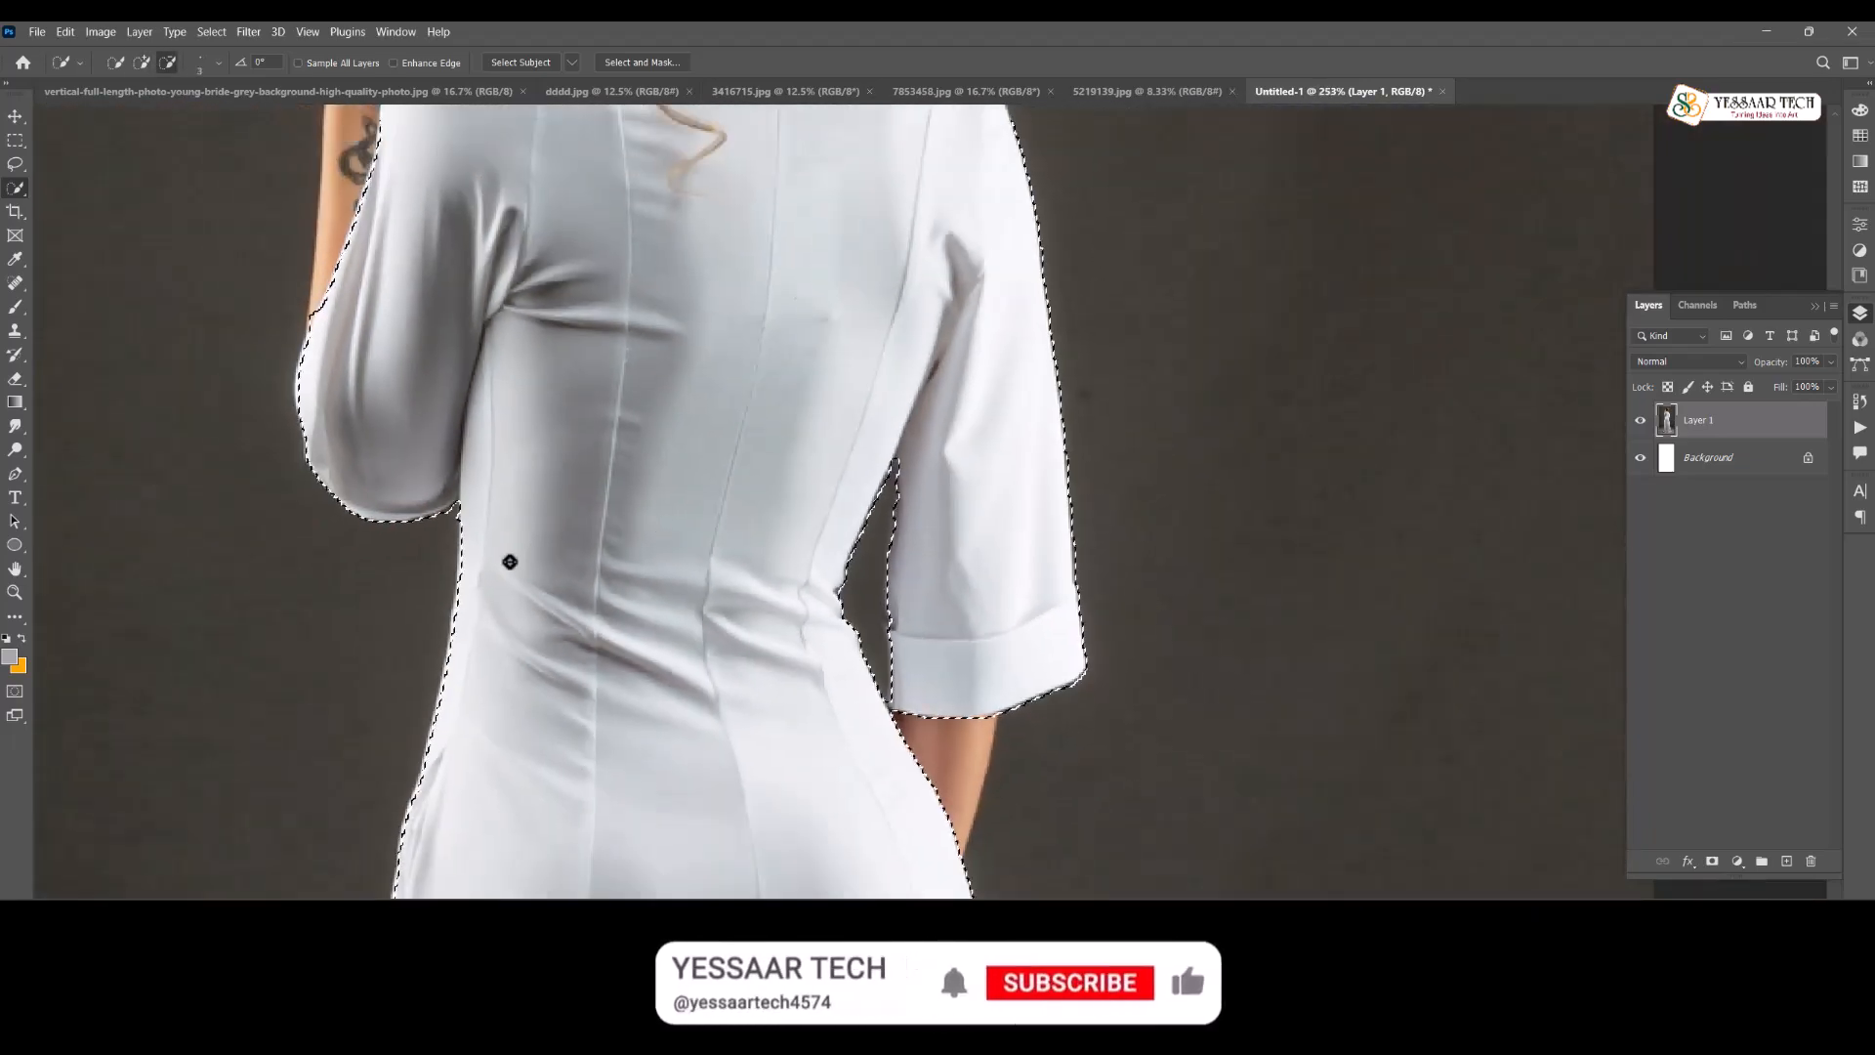
pyautogui.click(463, 568)
# Refine the dress selection along the hem, removing the floor shadows beneath the fabric folds
pyautogui.scroll(-2, 619, 527)
pyautogui.moveTo(791, 841); pyautogui.dragTo(612, 690)
pyautogui.scroll(1, 732, 657)
pyautogui.scroll(3, 691, 636)
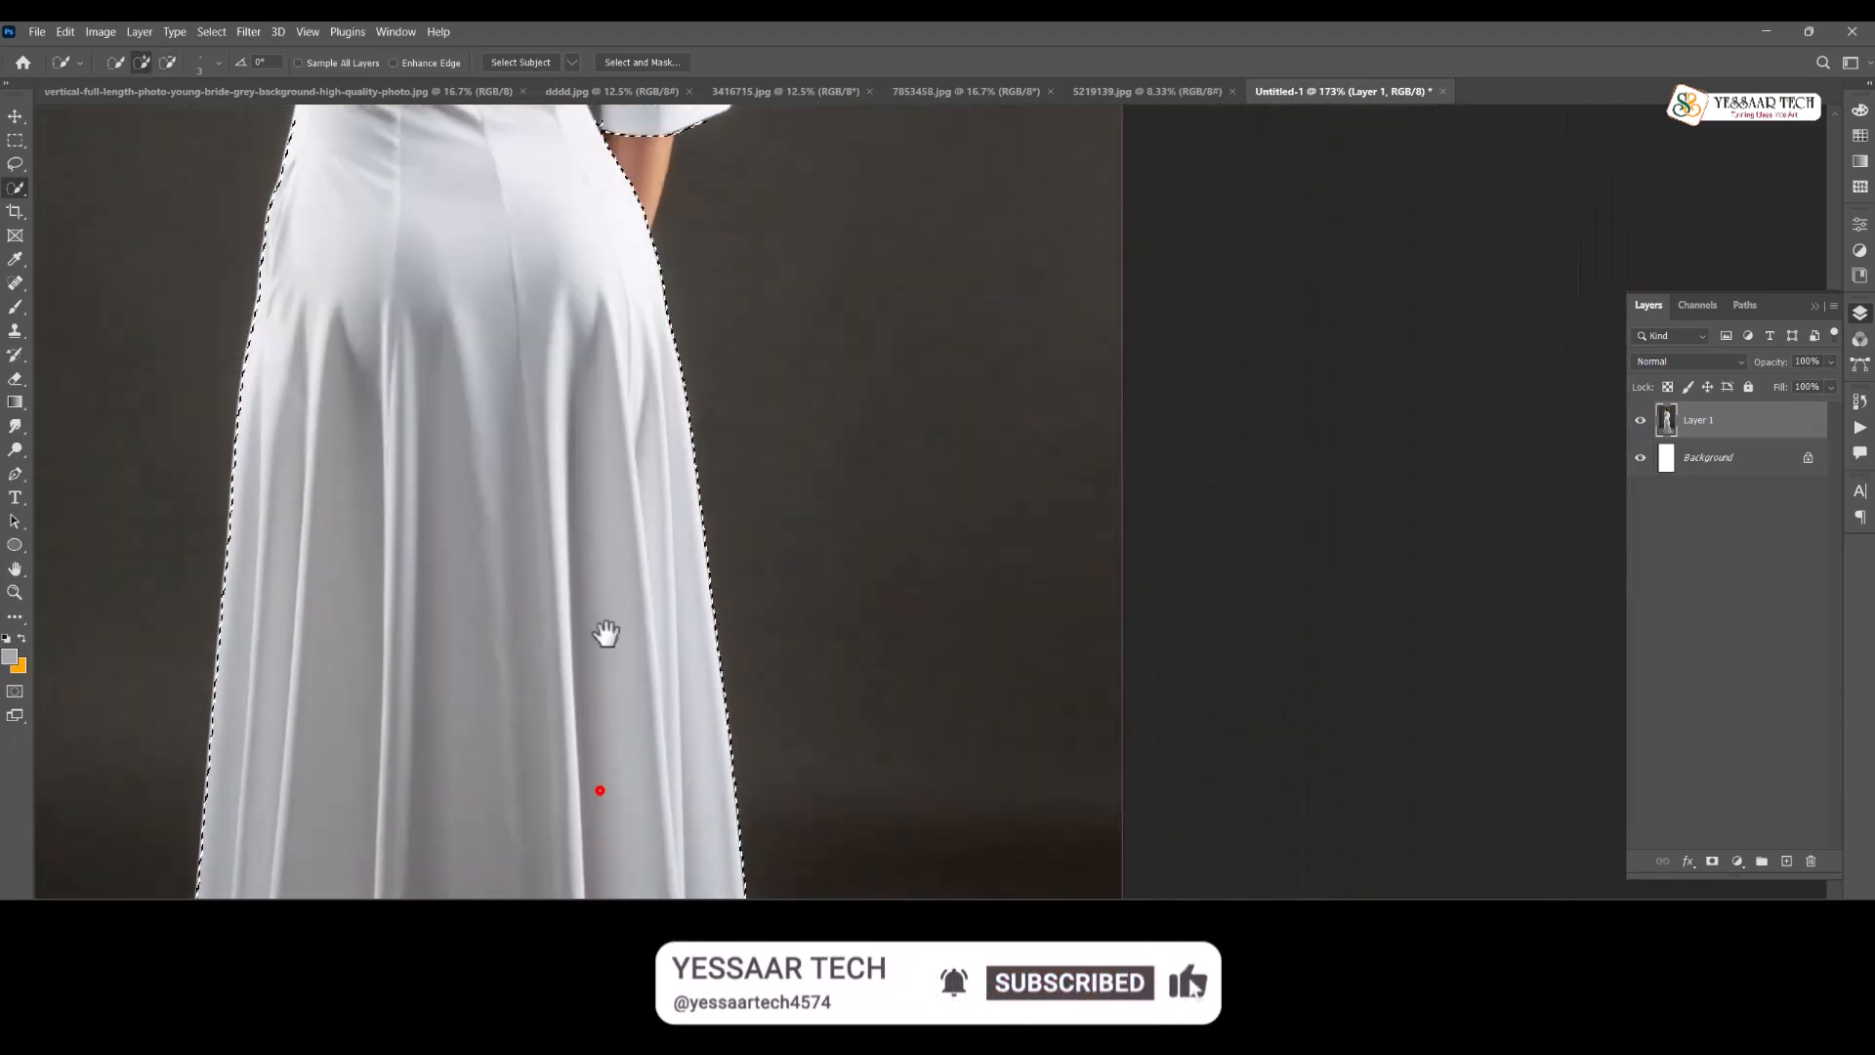
pyautogui.scroll(-4, 612, 688)
pyautogui.scroll(4, 605, 772)
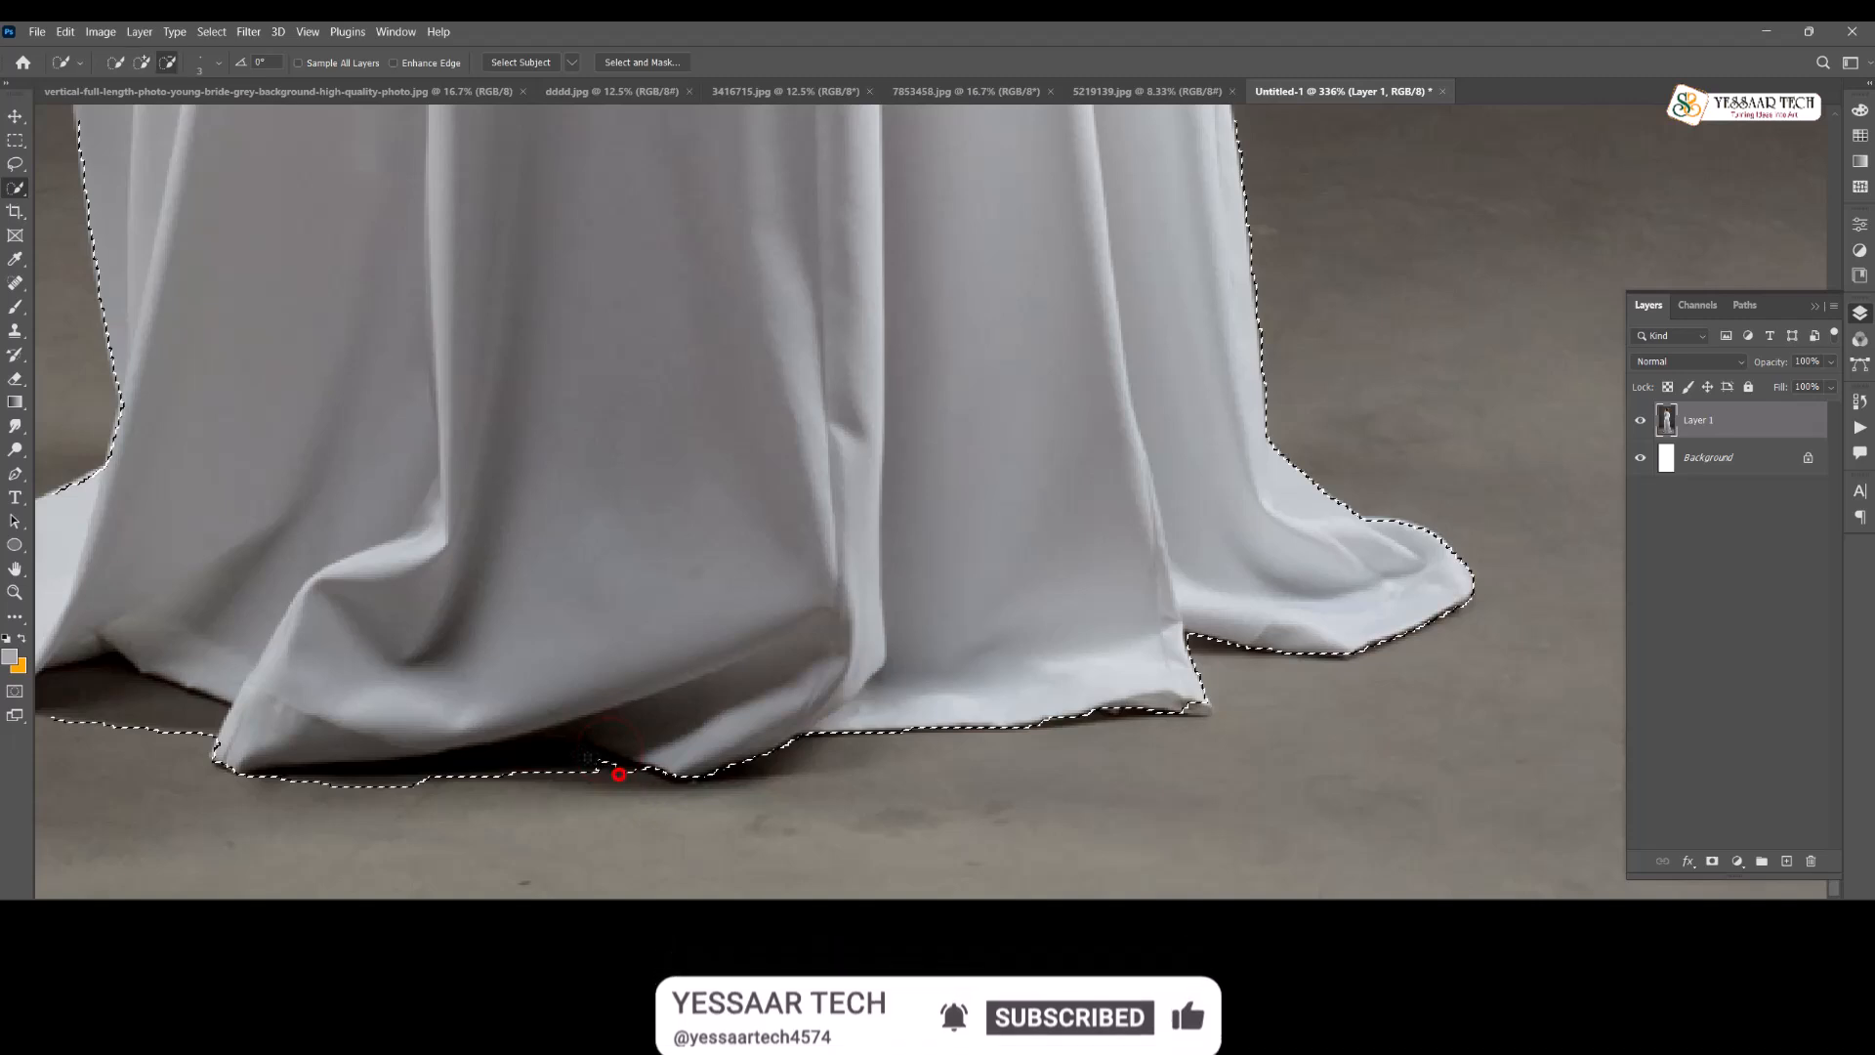
pyautogui.moveTo(618, 775); pyautogui.dragTo(309, 778)
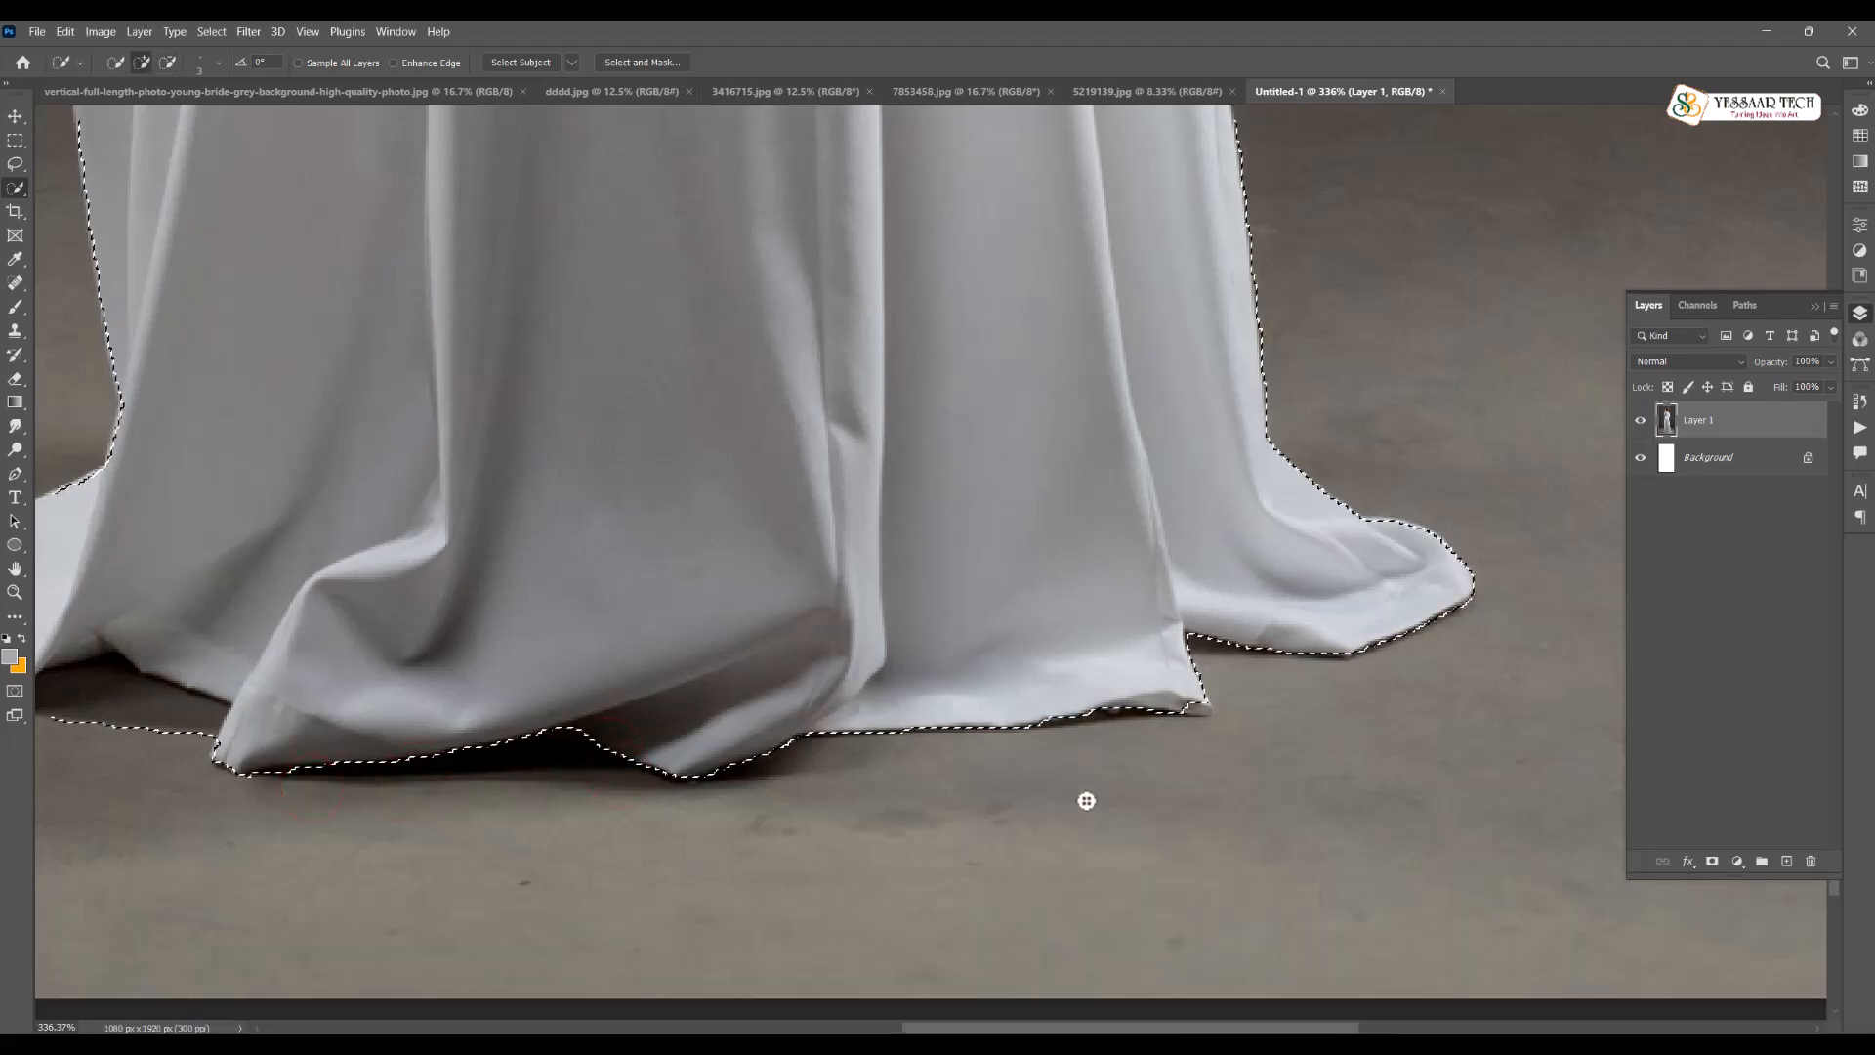
pyautogui.moveTo(1212, 702); pyautogui.dragTo(1105, 725)
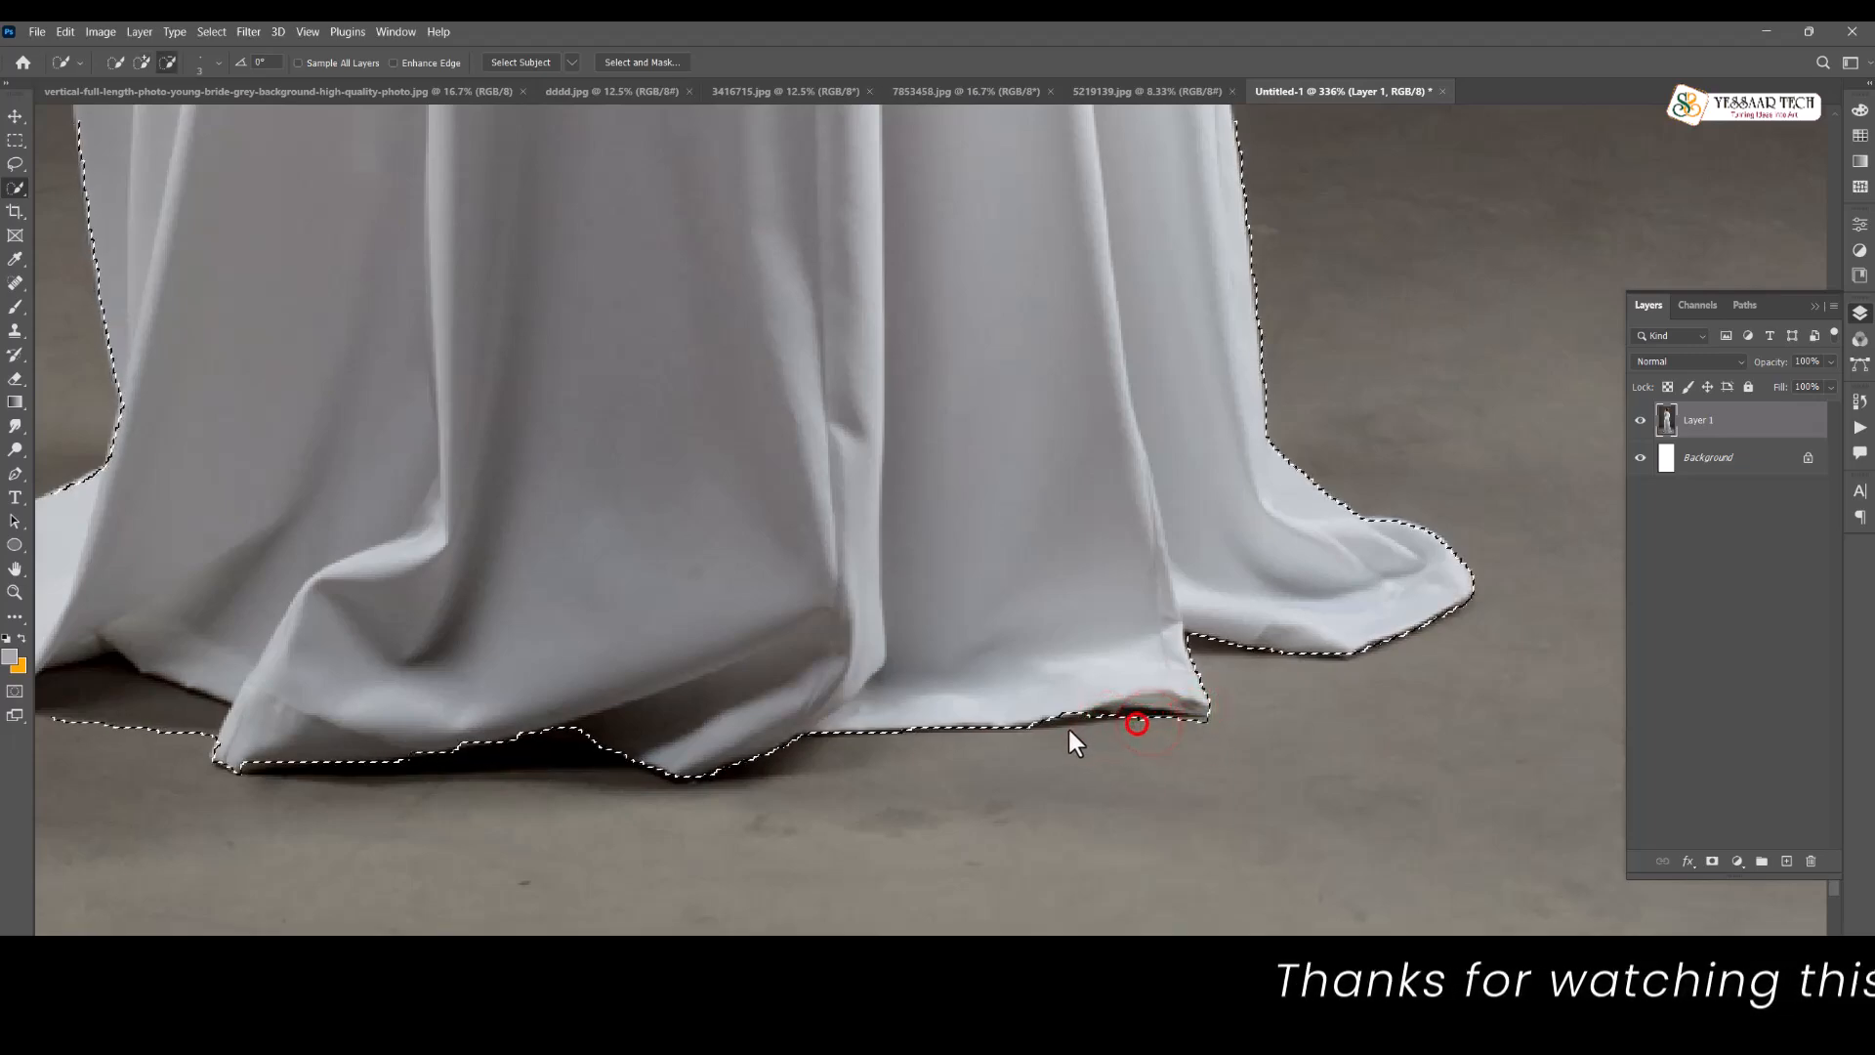
pyautogui.moveTo(95, 681)
pyautogui.mouseDown()
pyautogui.moveTo(657, 675)
pyautogui.moveTo(605, 731)
pyautogui.moveTo(542, 713)
pyautogui.moveTo(586, 729)
pyautogui.mouseUp()
pyautogui.moveTo(758, 739); pyautogui.dragTo(810, 789)
pyautogui.moveTo(507, 720)
pyautogui.mouseDown()
pyautogui.moveTo(446, 711)
pyautogui.moveTo(589, 729)
pyautogui.moveTo(486, 723)
pyautogui.moveTo(592, 749)
pyautogui.moveTo(427, 716)
pyautogui.moveTo(567, 716)
pyautogui.mouseUp()
pyautogui.scroll(-6, 568, 716)
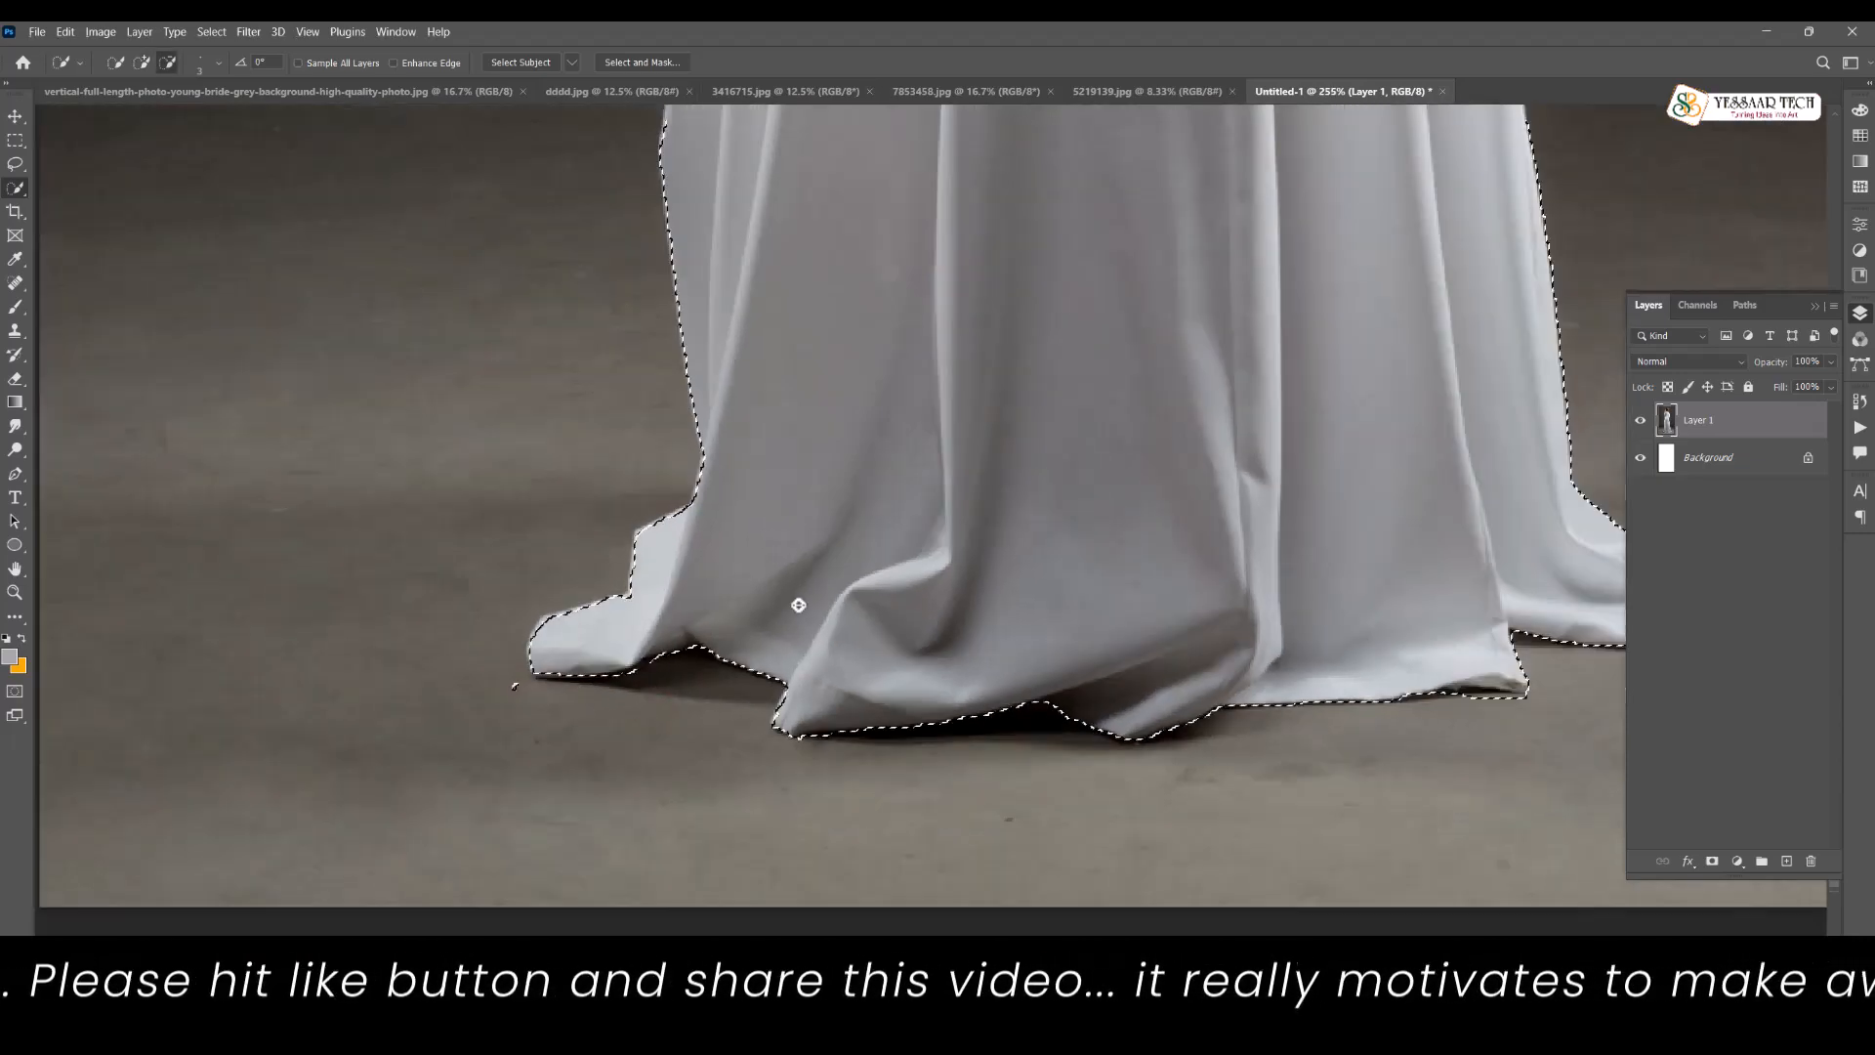
# Copy the selected dress to a new layer and convert that layer to a smart object
pyautogui.keyDown('ctrl'); pyautogui.click(911, 348); pyautogui.keyUp('ctrl')
pyautogui.moveTo(731, 635); pyautogui.dragTo(714, 627)
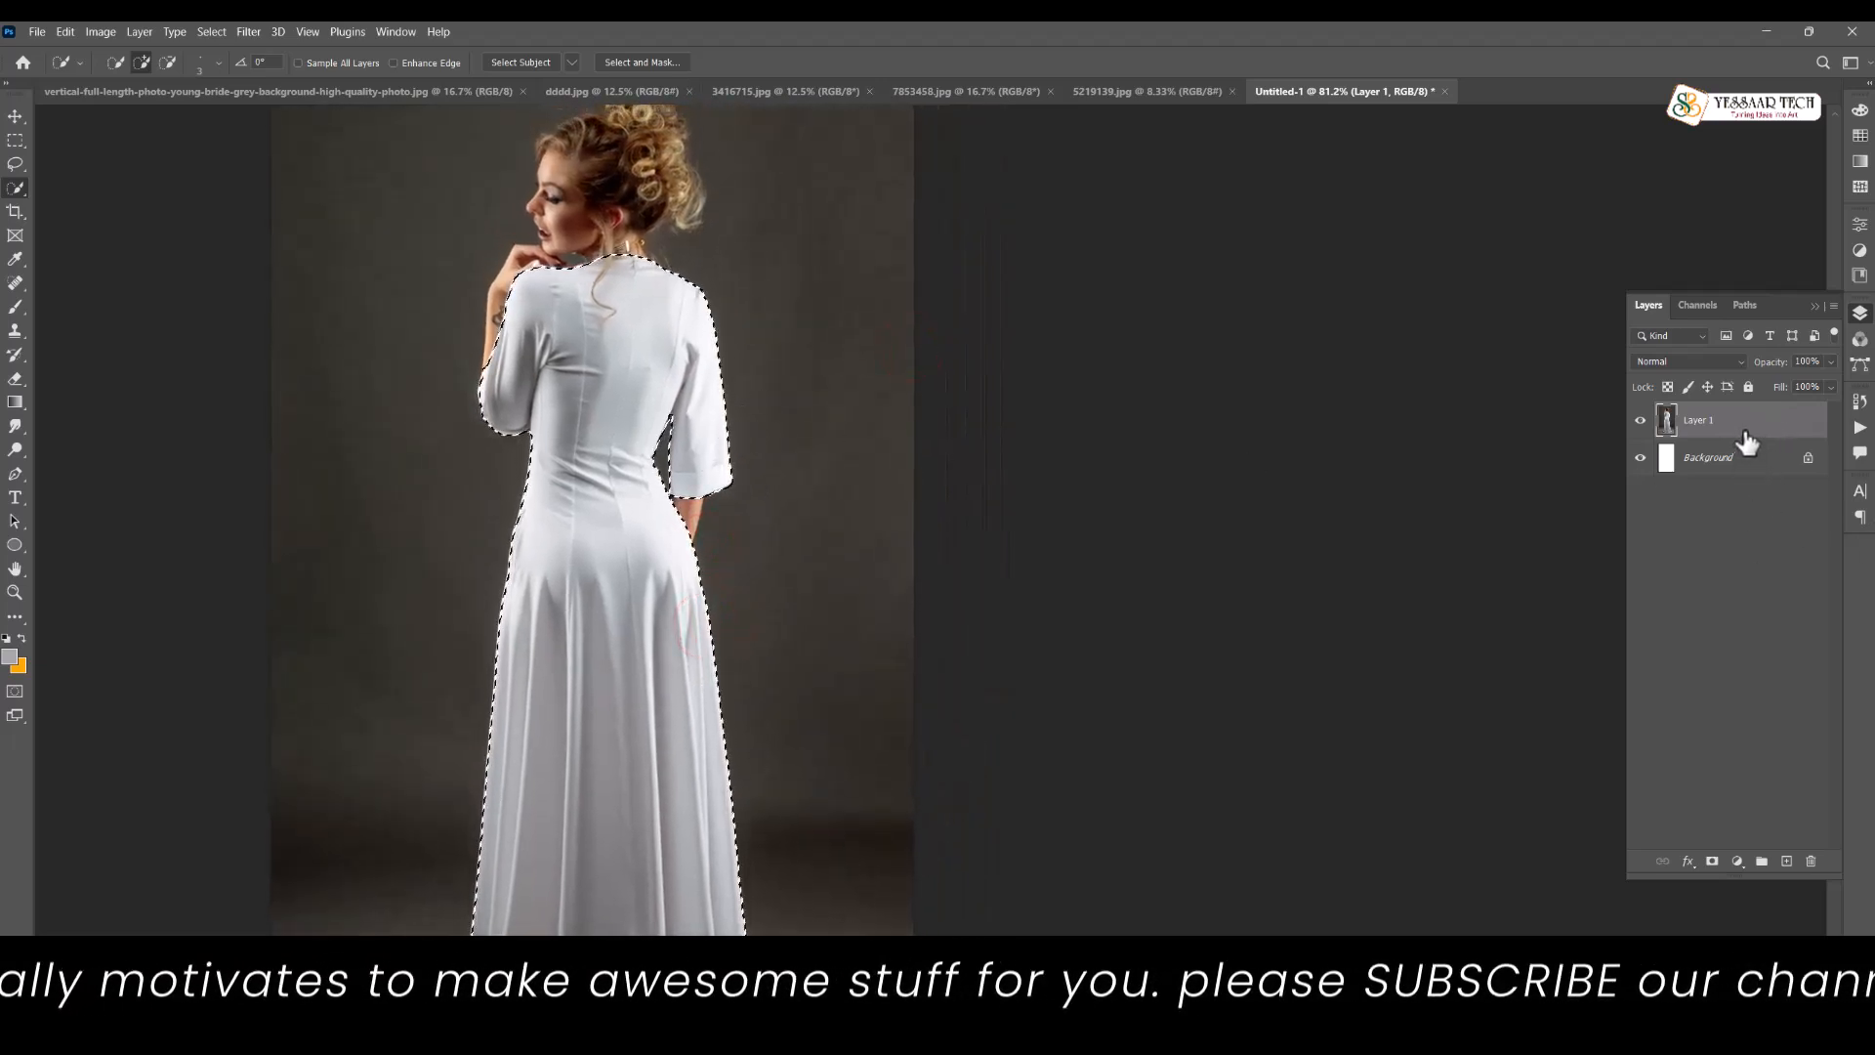
pyautogui.hotkey('ctrl', 'j')
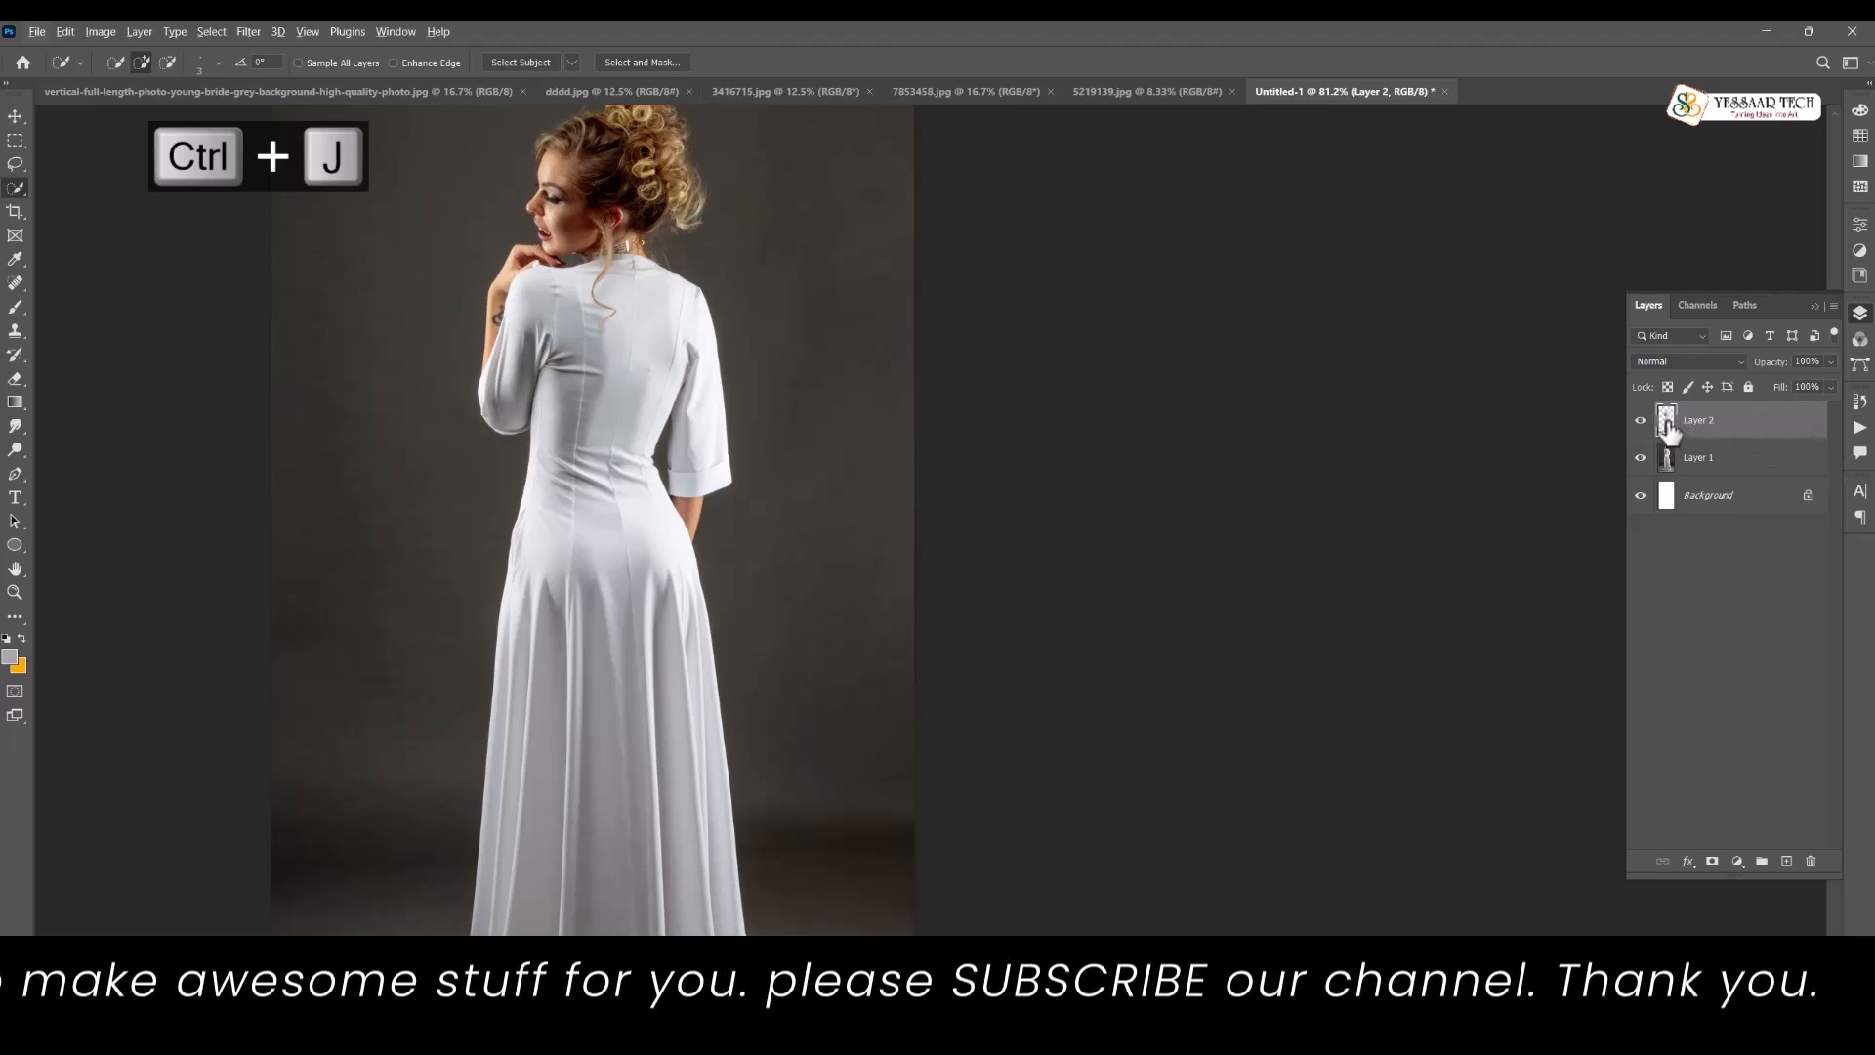
pyautogui.scroll(5, 576, 246)
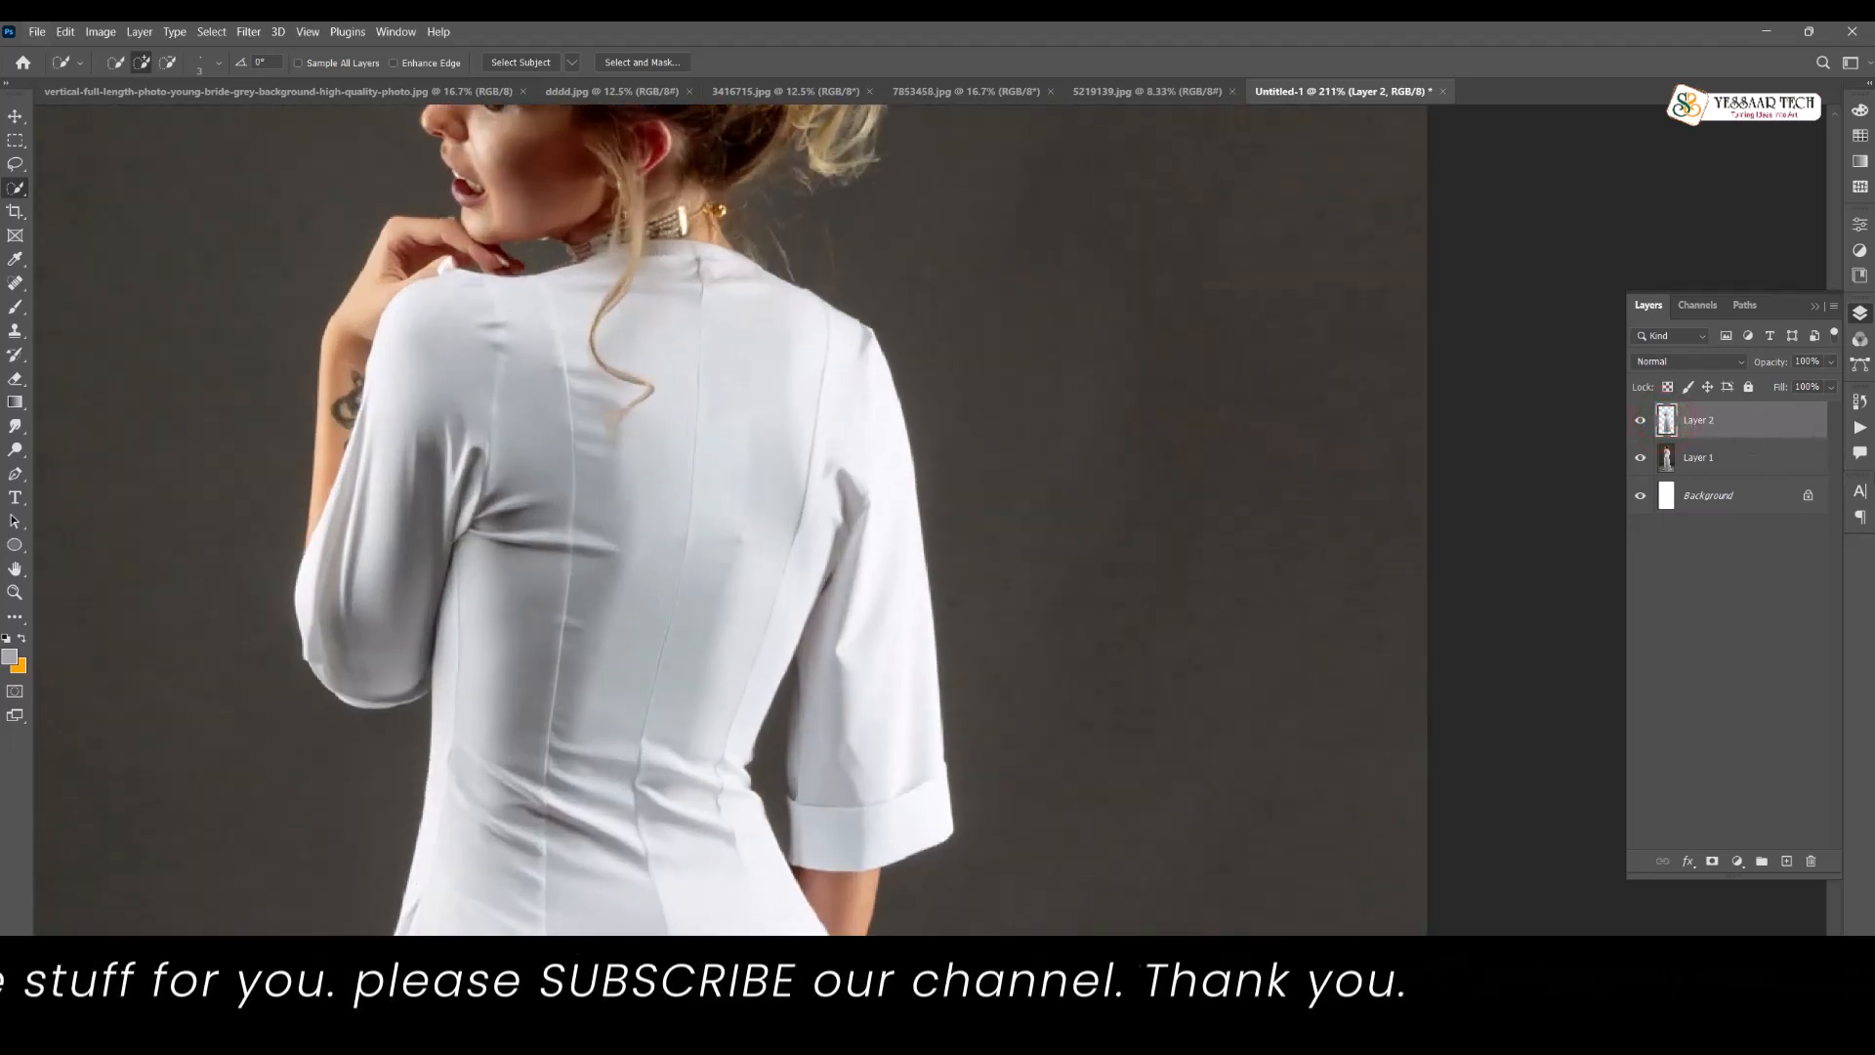
pyautogui.rightClick(1770, 439)
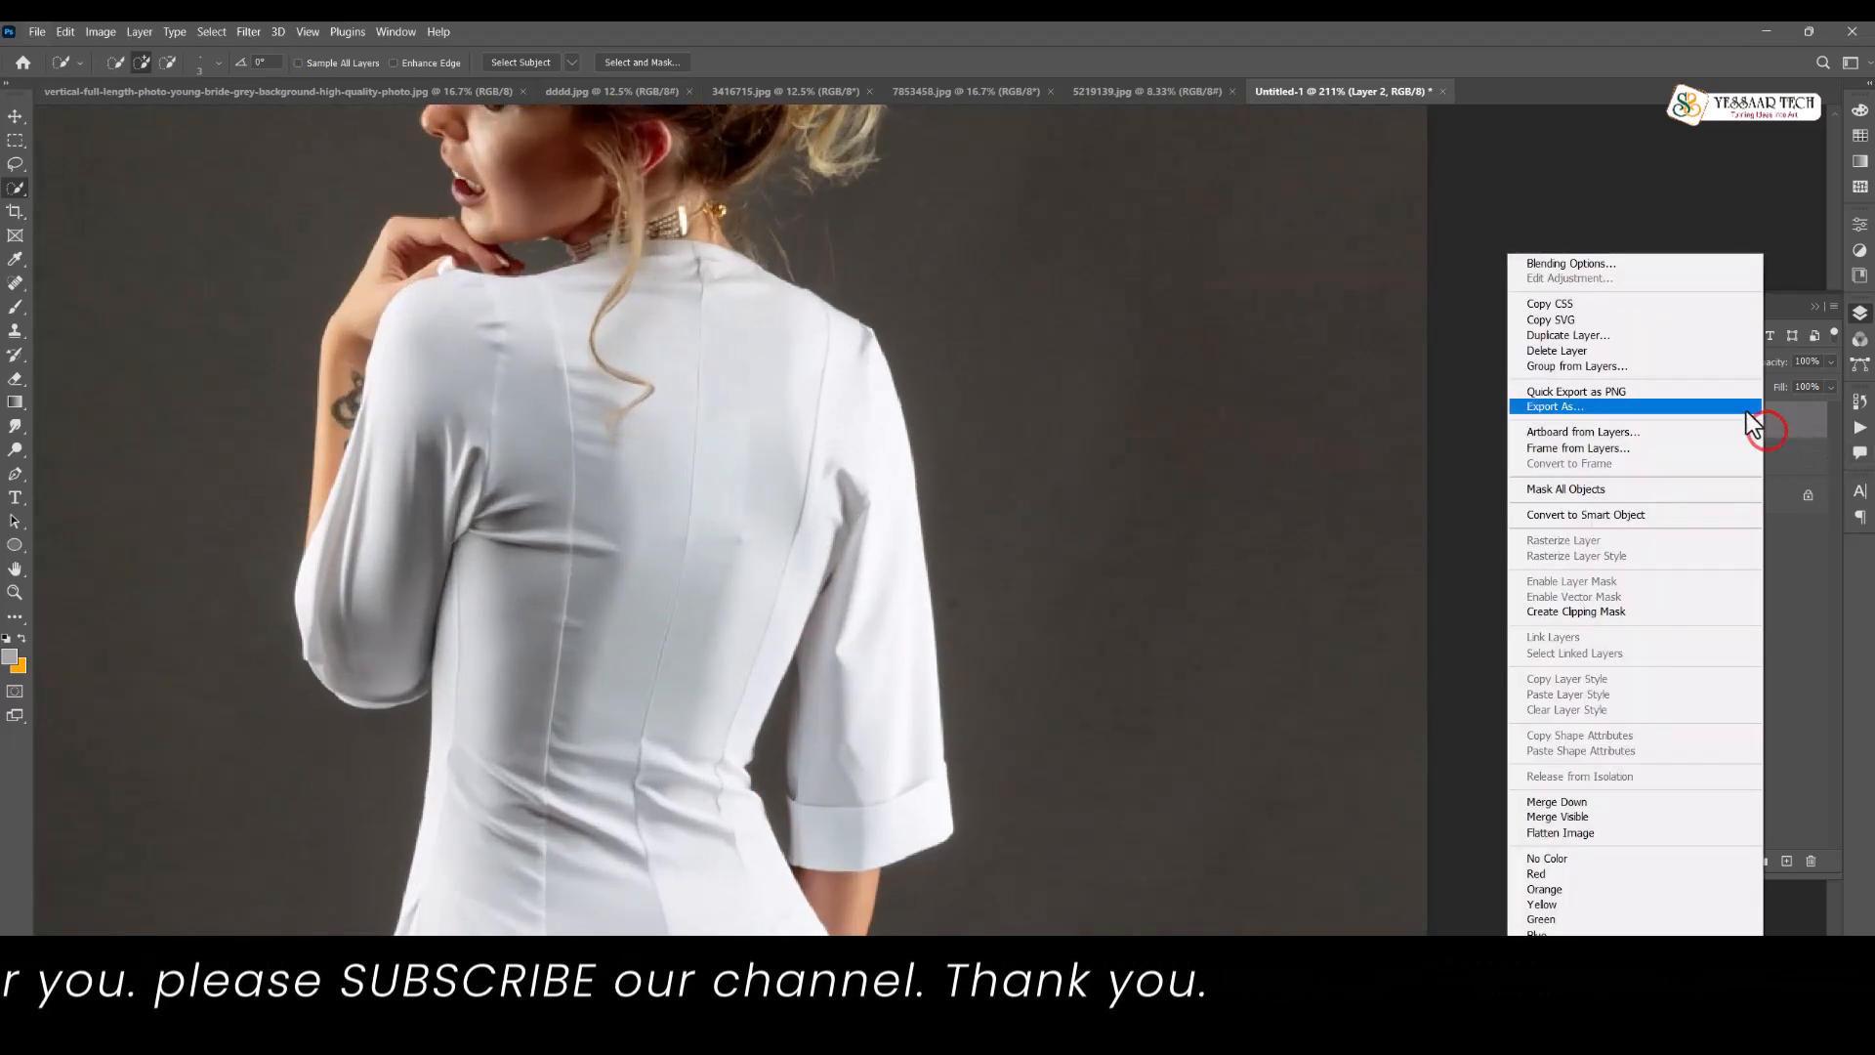
pyautogui.click(1633, 515)
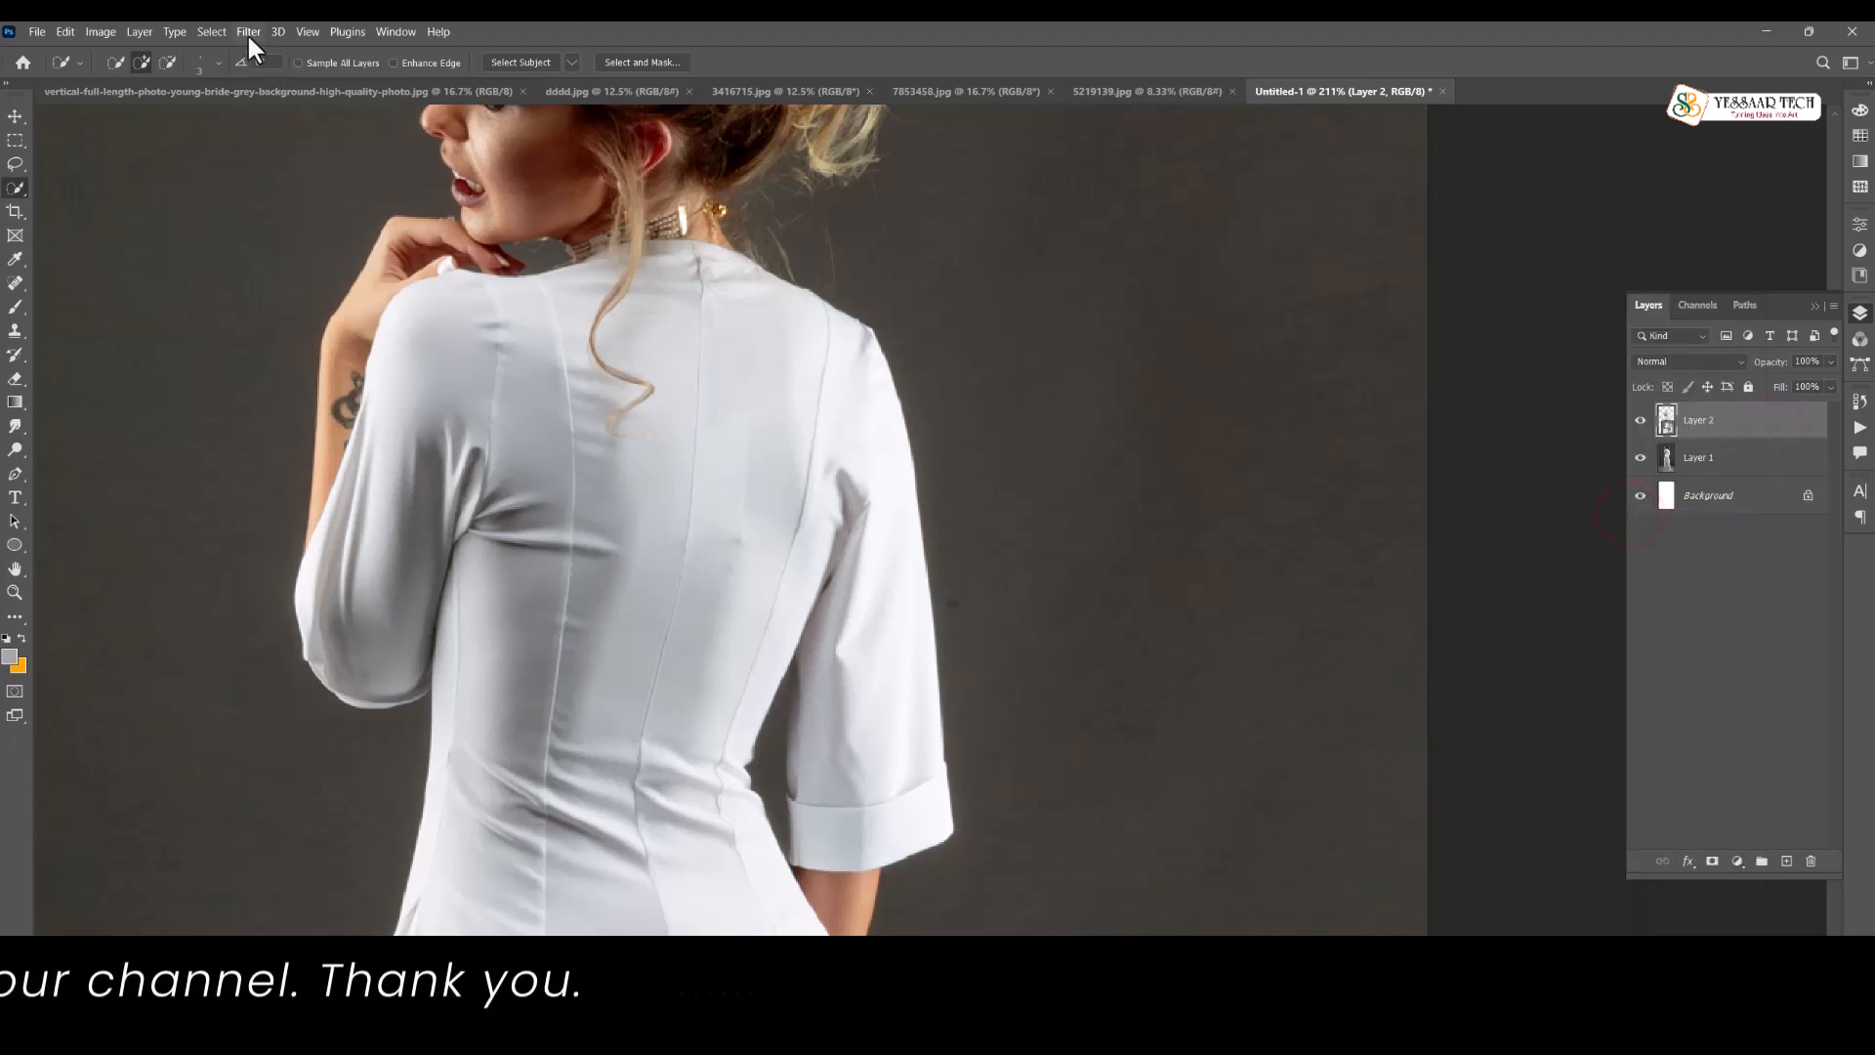
# Apply a Gaussian Blur smart filter to the dress layer
pyautogui.click(247, 31)
pyautogui.moveTo(287, 257)
pyautogui.click(524, 320)
pyautogui.moveTo(1446, 459); pyautogui.dragTo(1367, 466)
pyautogui.click(1582, 220)
# Save the document in the Downloads folder as a Photoshop file named aaaa
pyautogui.press('w')
pyautogui.click(98, 32)
pyautogui.click(76, 242)
pyautogui.click(78, 262)
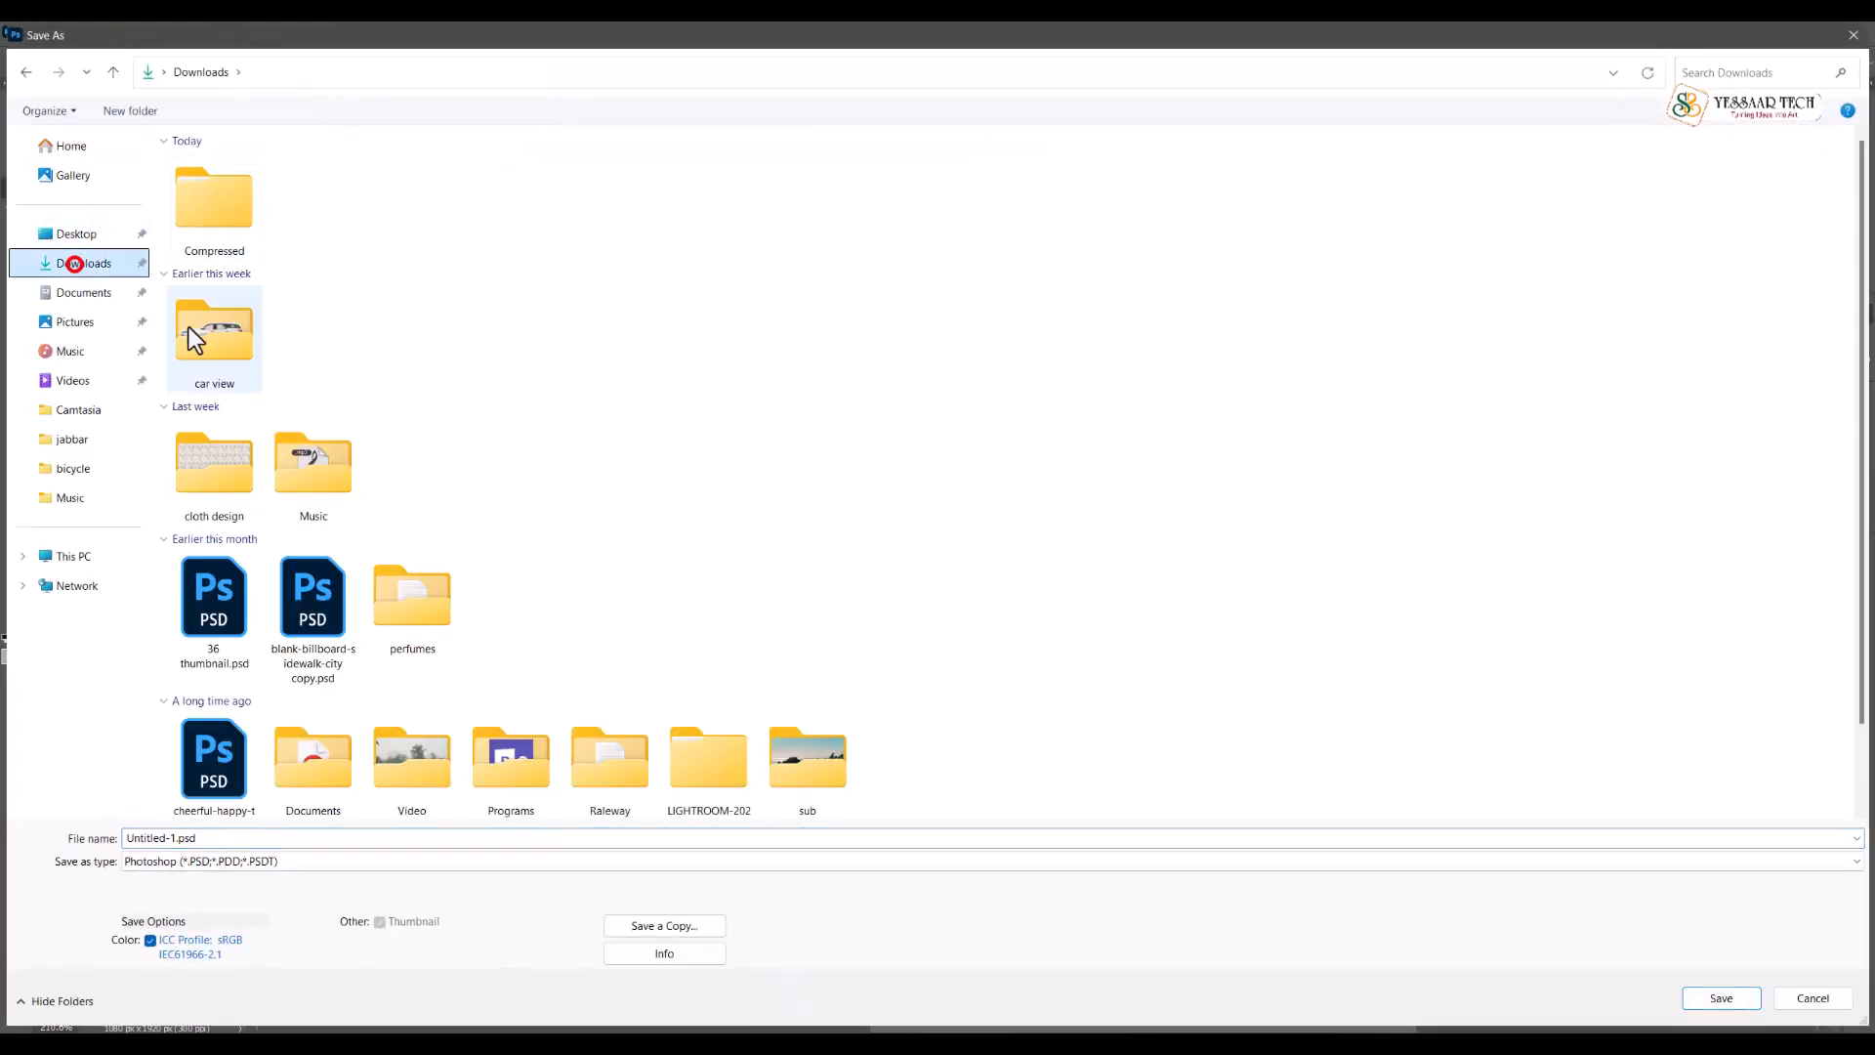
pyautogui.doubleClick(216, 838)
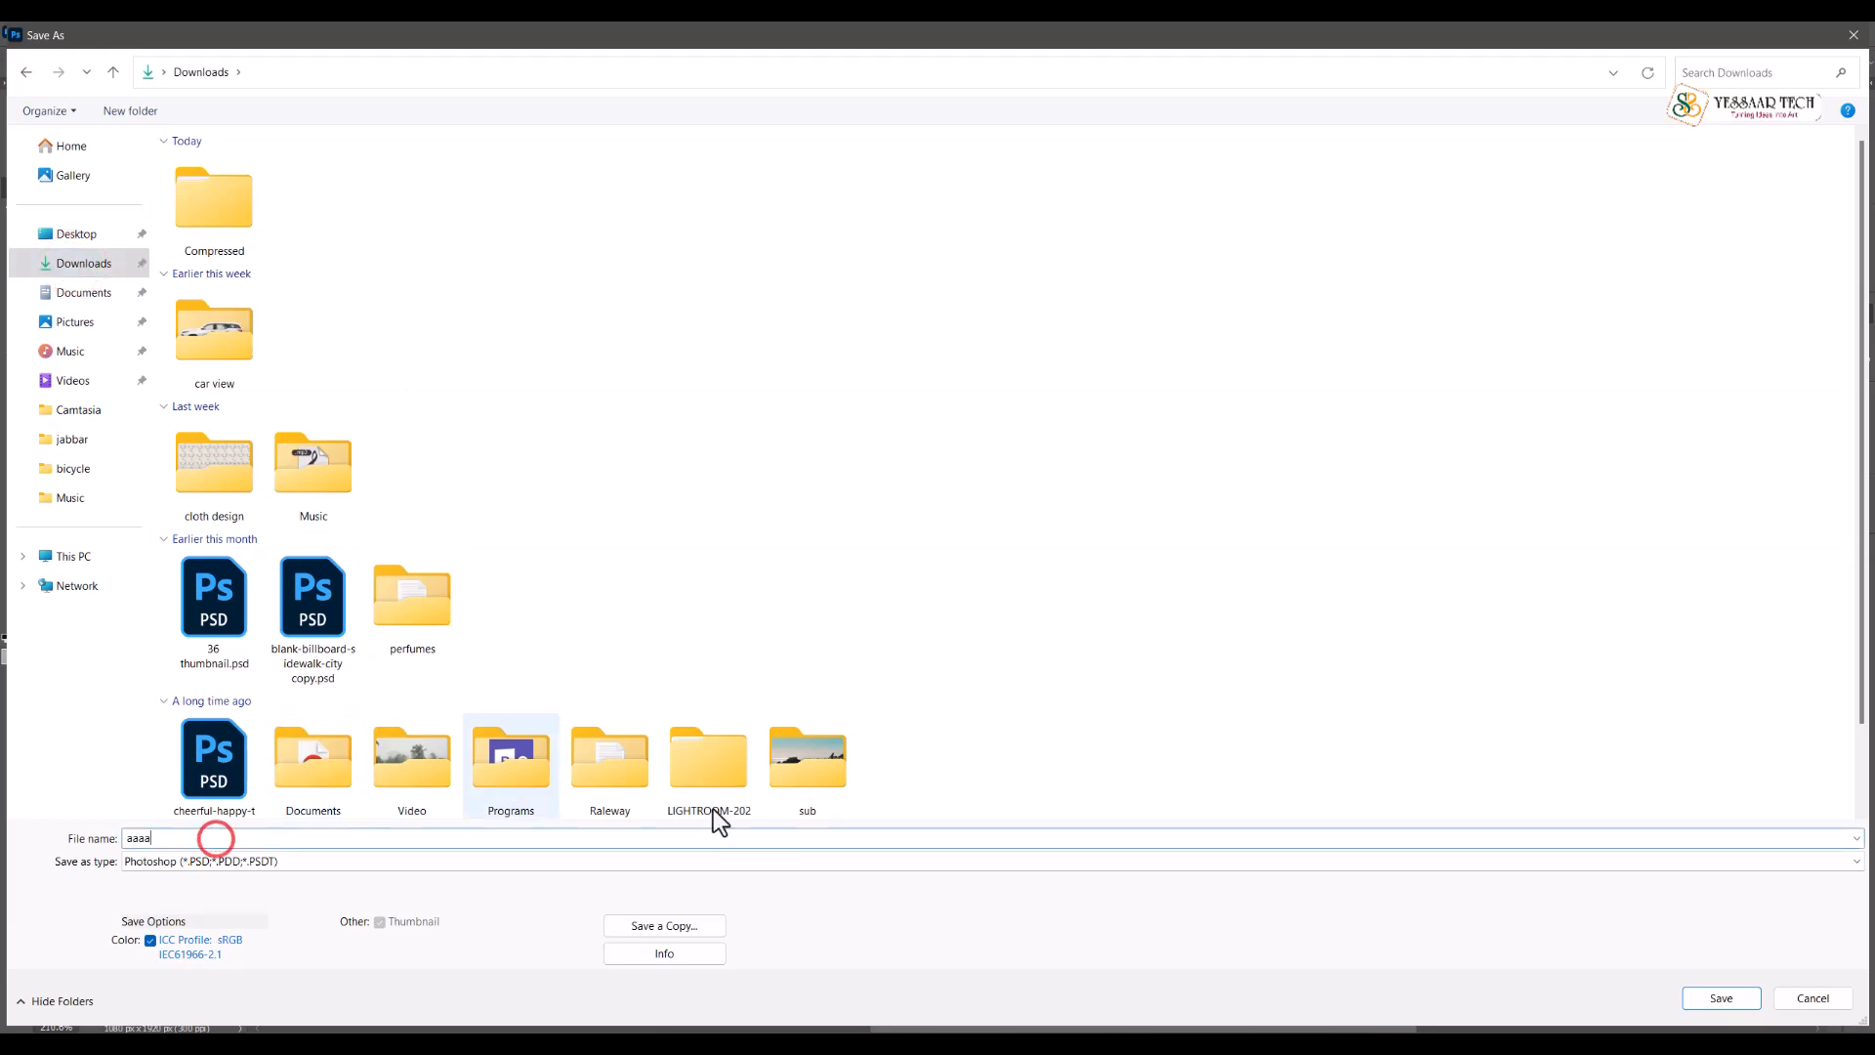
pyautogui.click(1722, 998)
pyautogui.click(1140, 316)
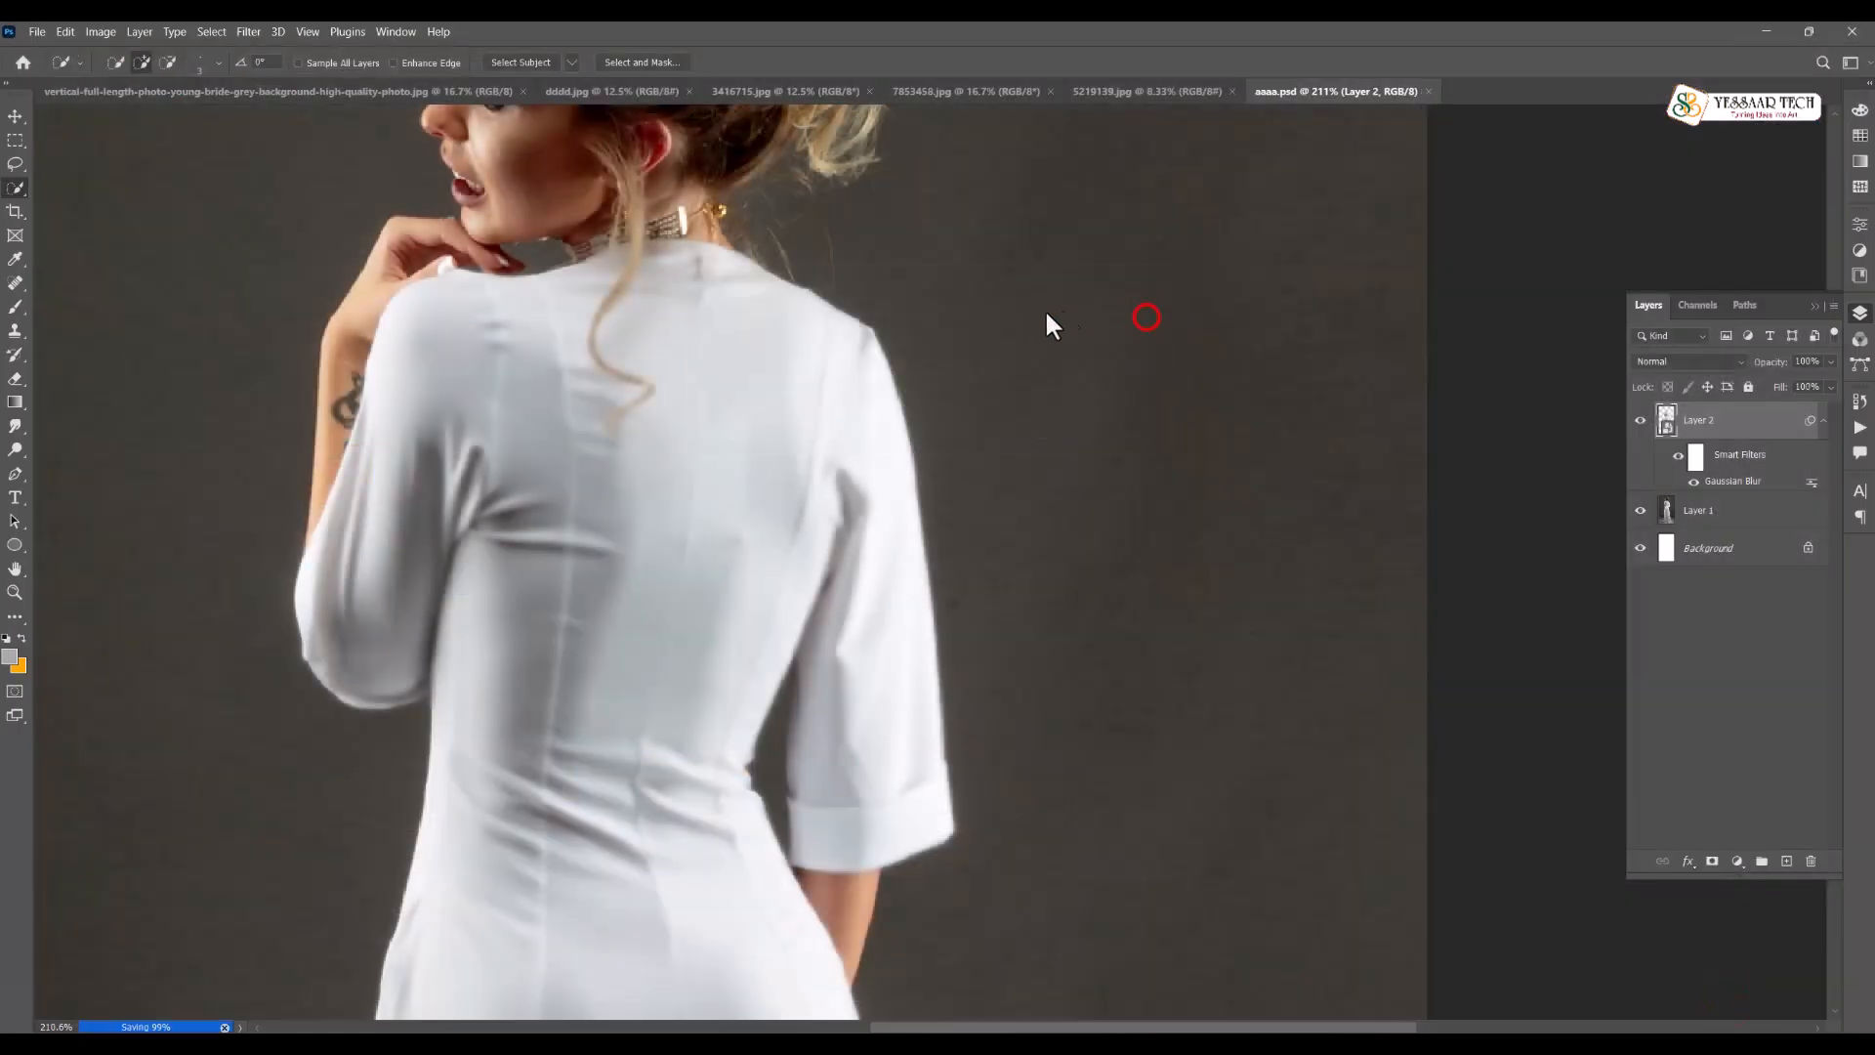
# Delete the Gaussian Blur smart filter from the dress layer
pyautogui.hotkey('ctrl', '0')
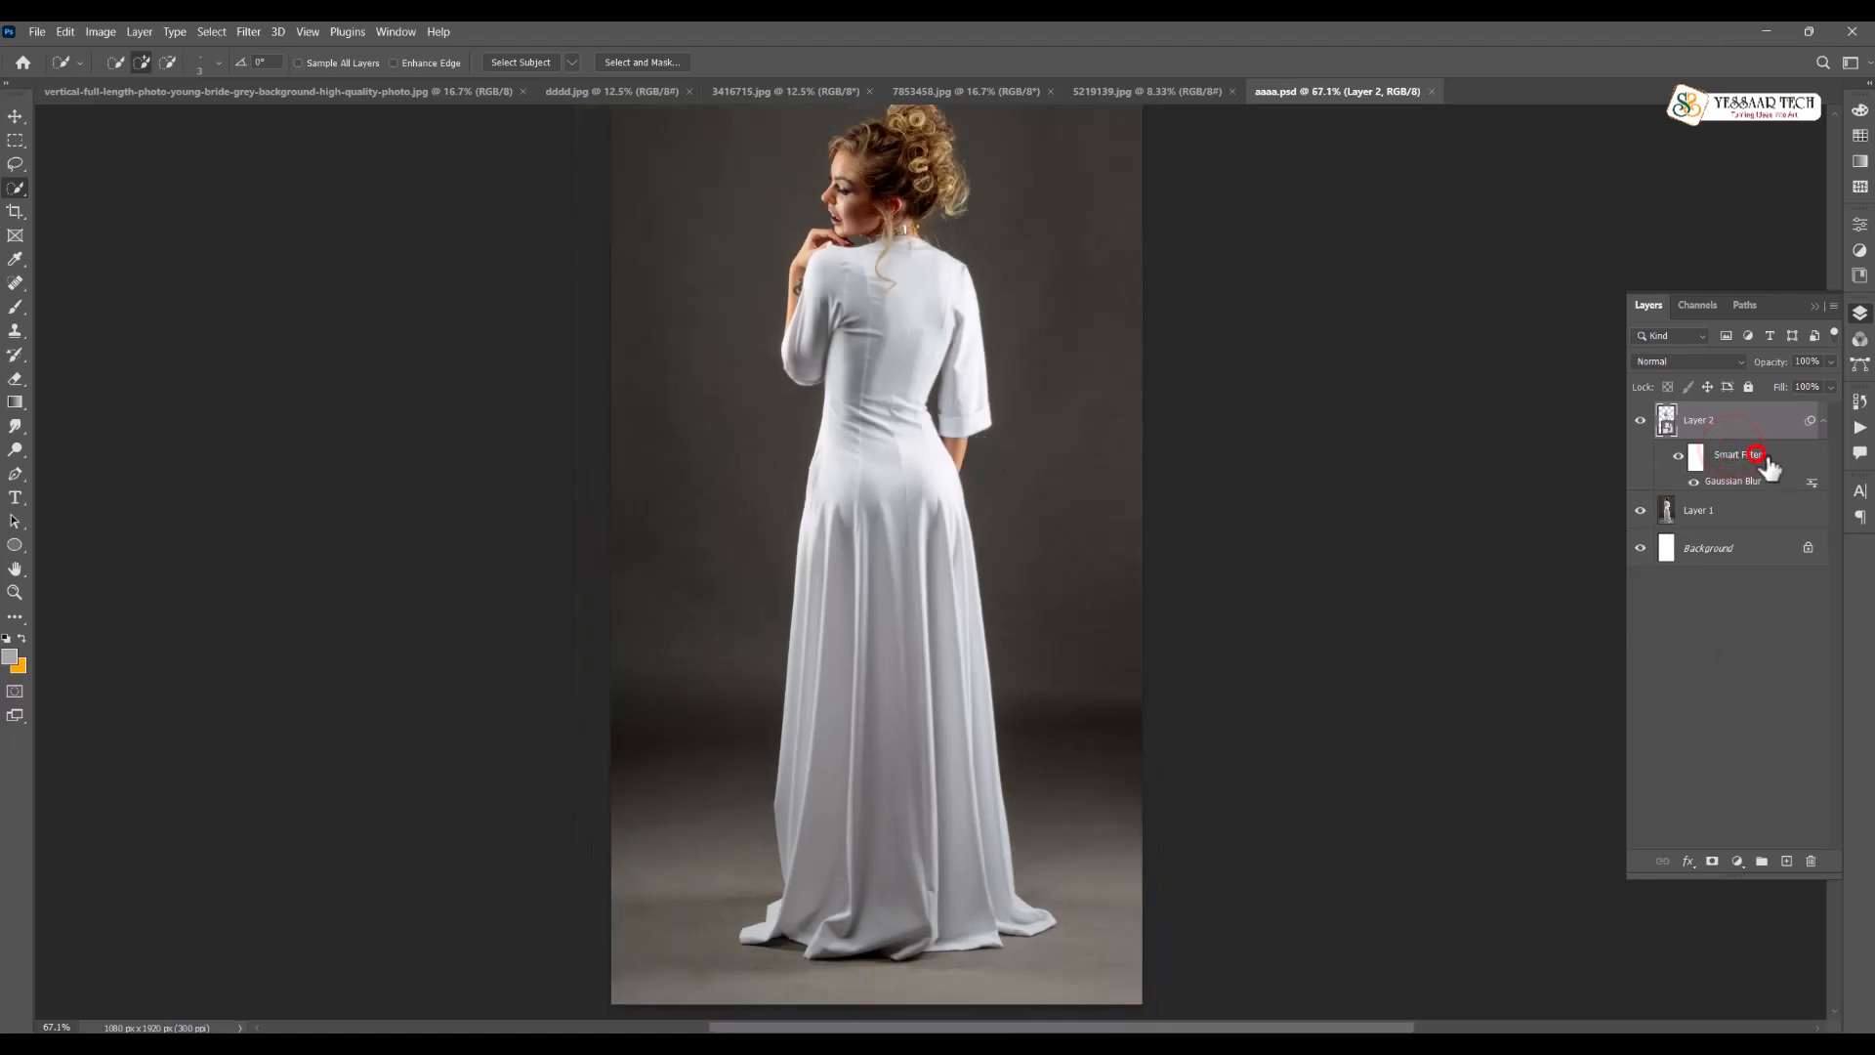
pyautogui.moveTo(1810, 866); pyautogui.dragTo(1810, 866)
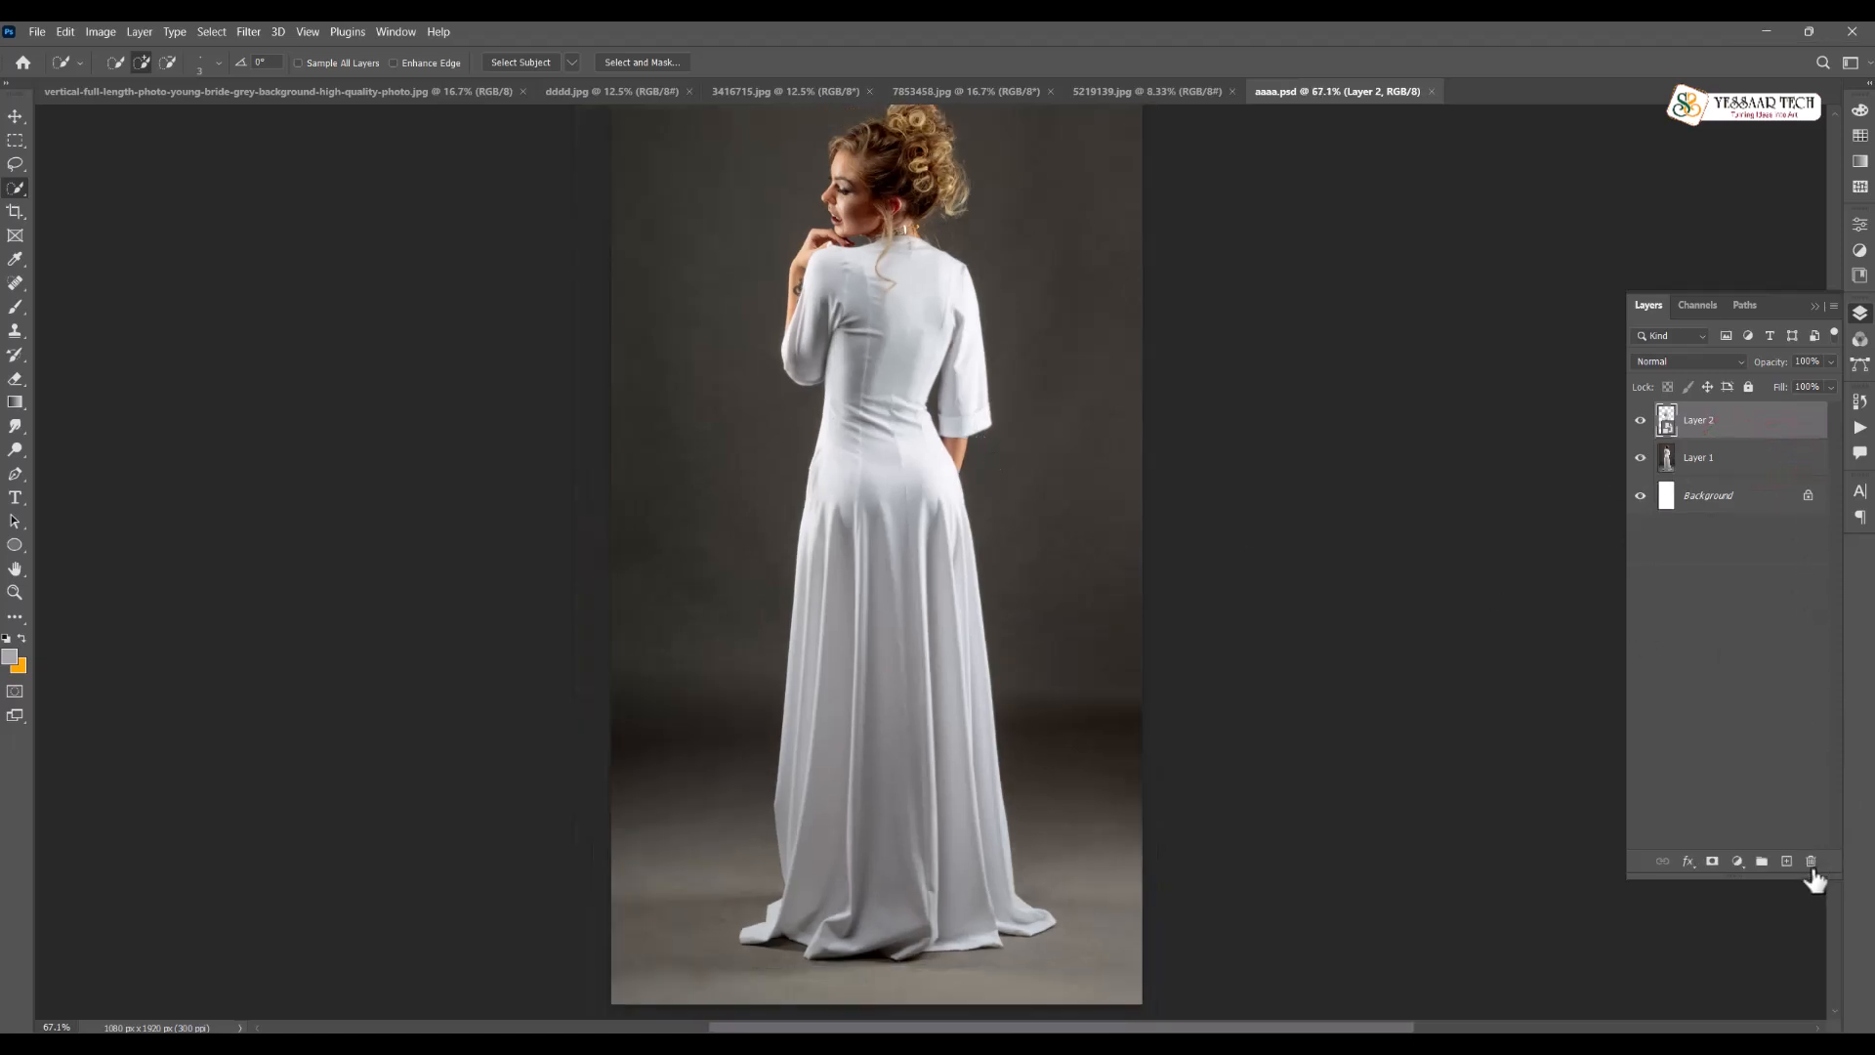
# Copy the floral pattern image from dddd.jpg into aaaa.psd as a layer above the dress
pyautogui.moveTo(1036, 382); pyautogui.dragTo(917, 410)
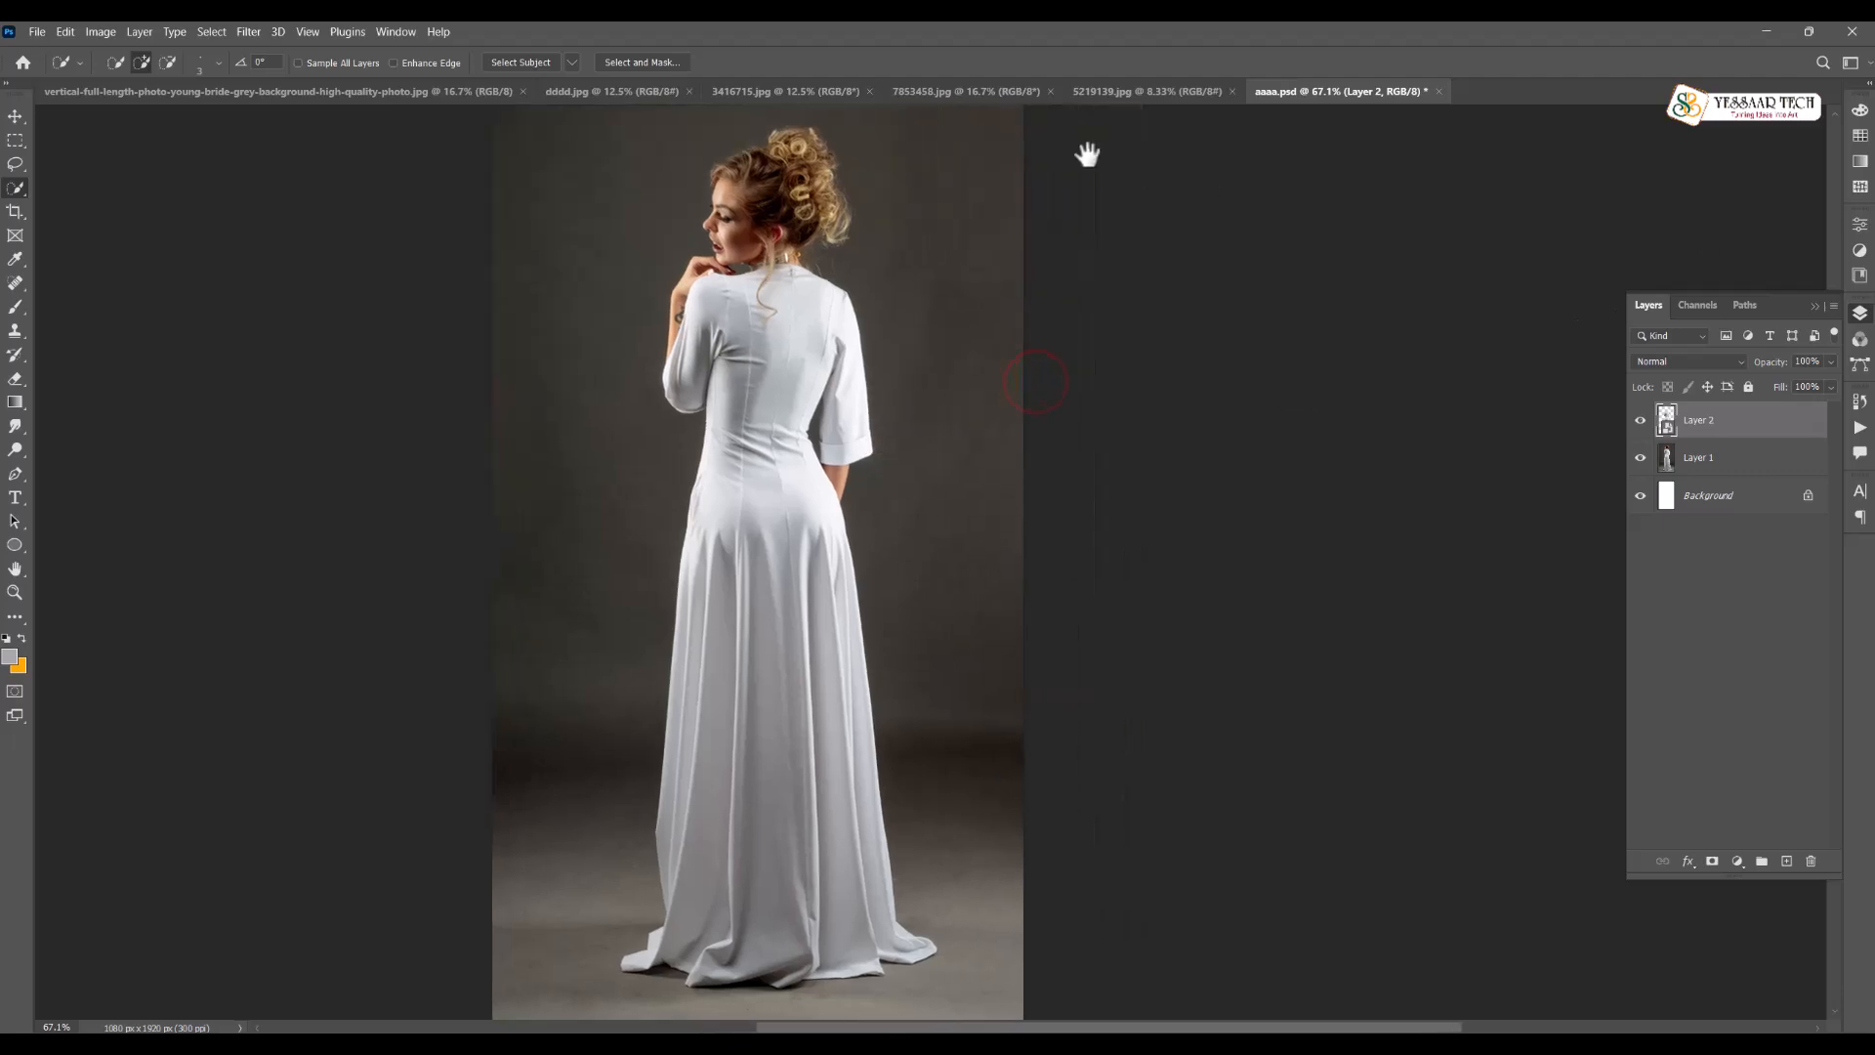
pyautogui.click(576, 88)
pyautogui.click(12, 117)
pyautogui.moveTo(1272, 159); pyautogui.dragTo(916, 364)
# Scale the floral pattern layer to 16.50% and position it over the dress from the shoulders to the hem
pyautogui.hotkey('ctrl', 't')
pyautogui.hotkey('ctrl', '0')
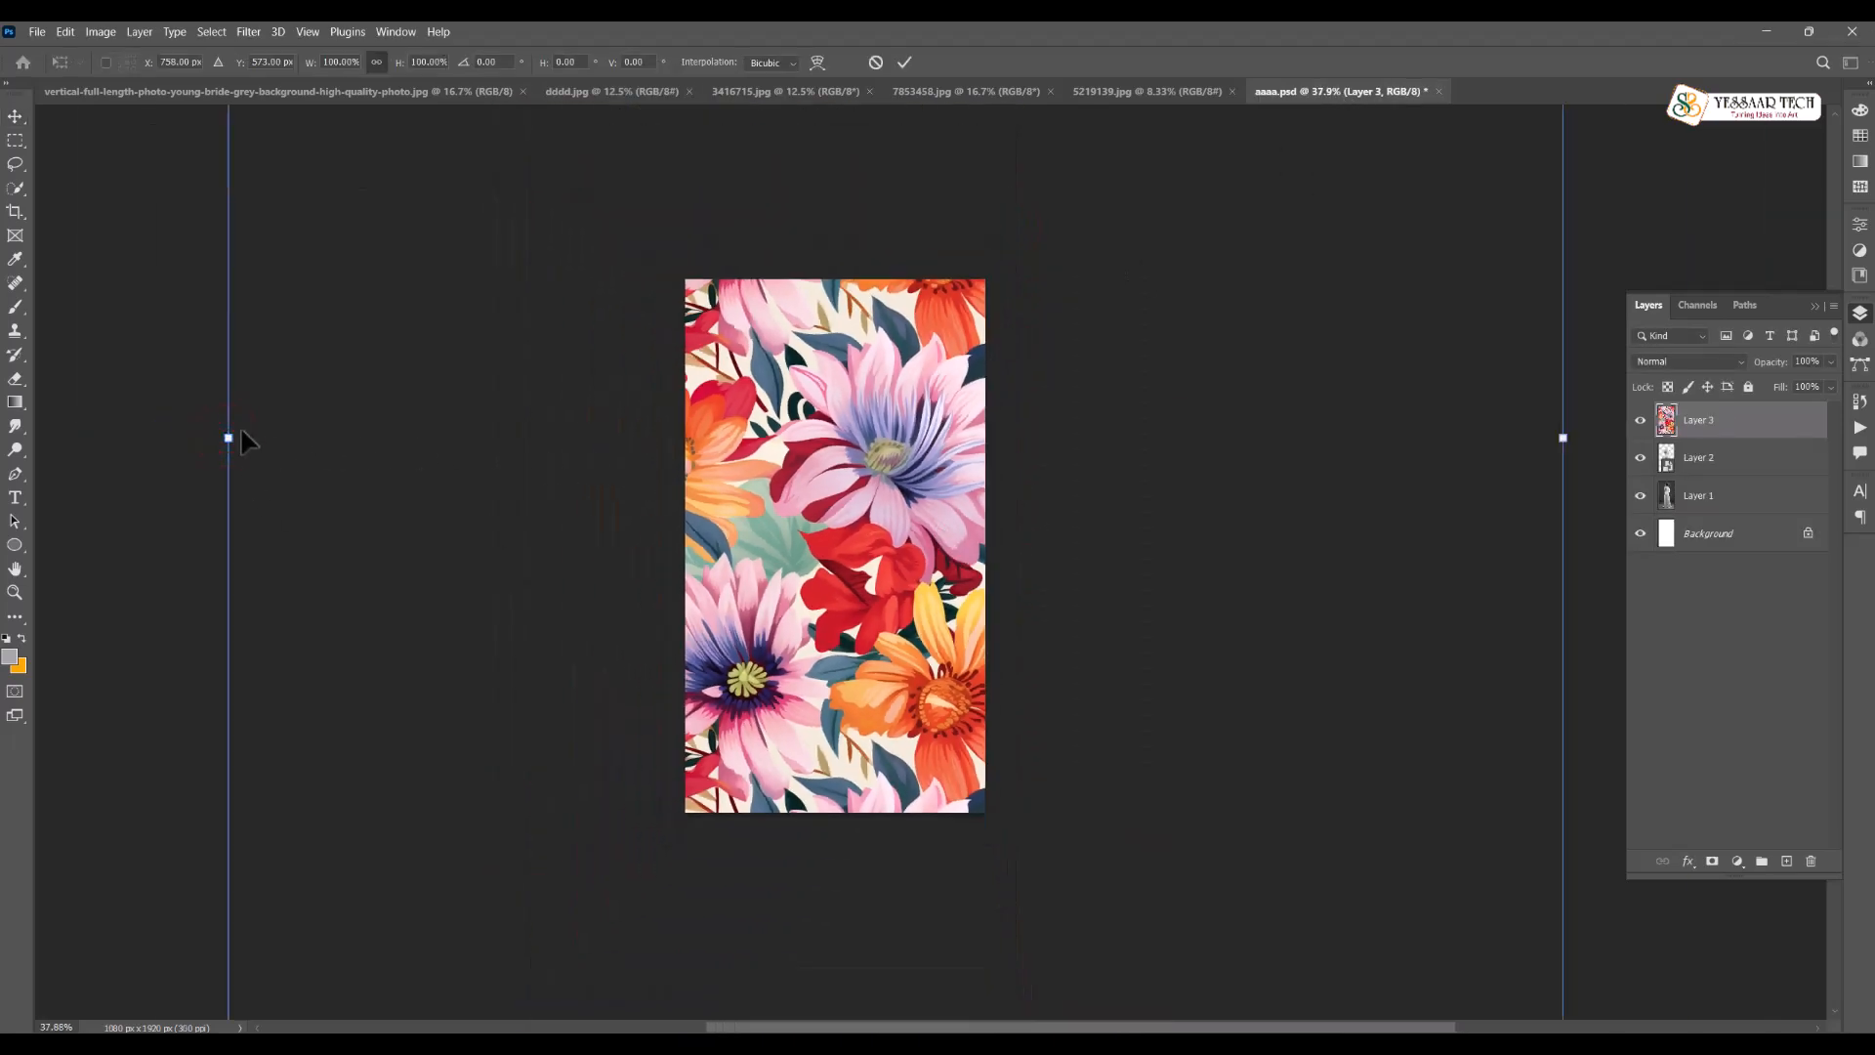
pyautogui.moveTo(226, 441); pyautogui.dragTo(846, 506)
pyautogui.moveTo(831, 669); pyautogui.dragTo(835, 803)
pyautogui.moveTo(858, 695); pyautogui.dragTo(874, 688)
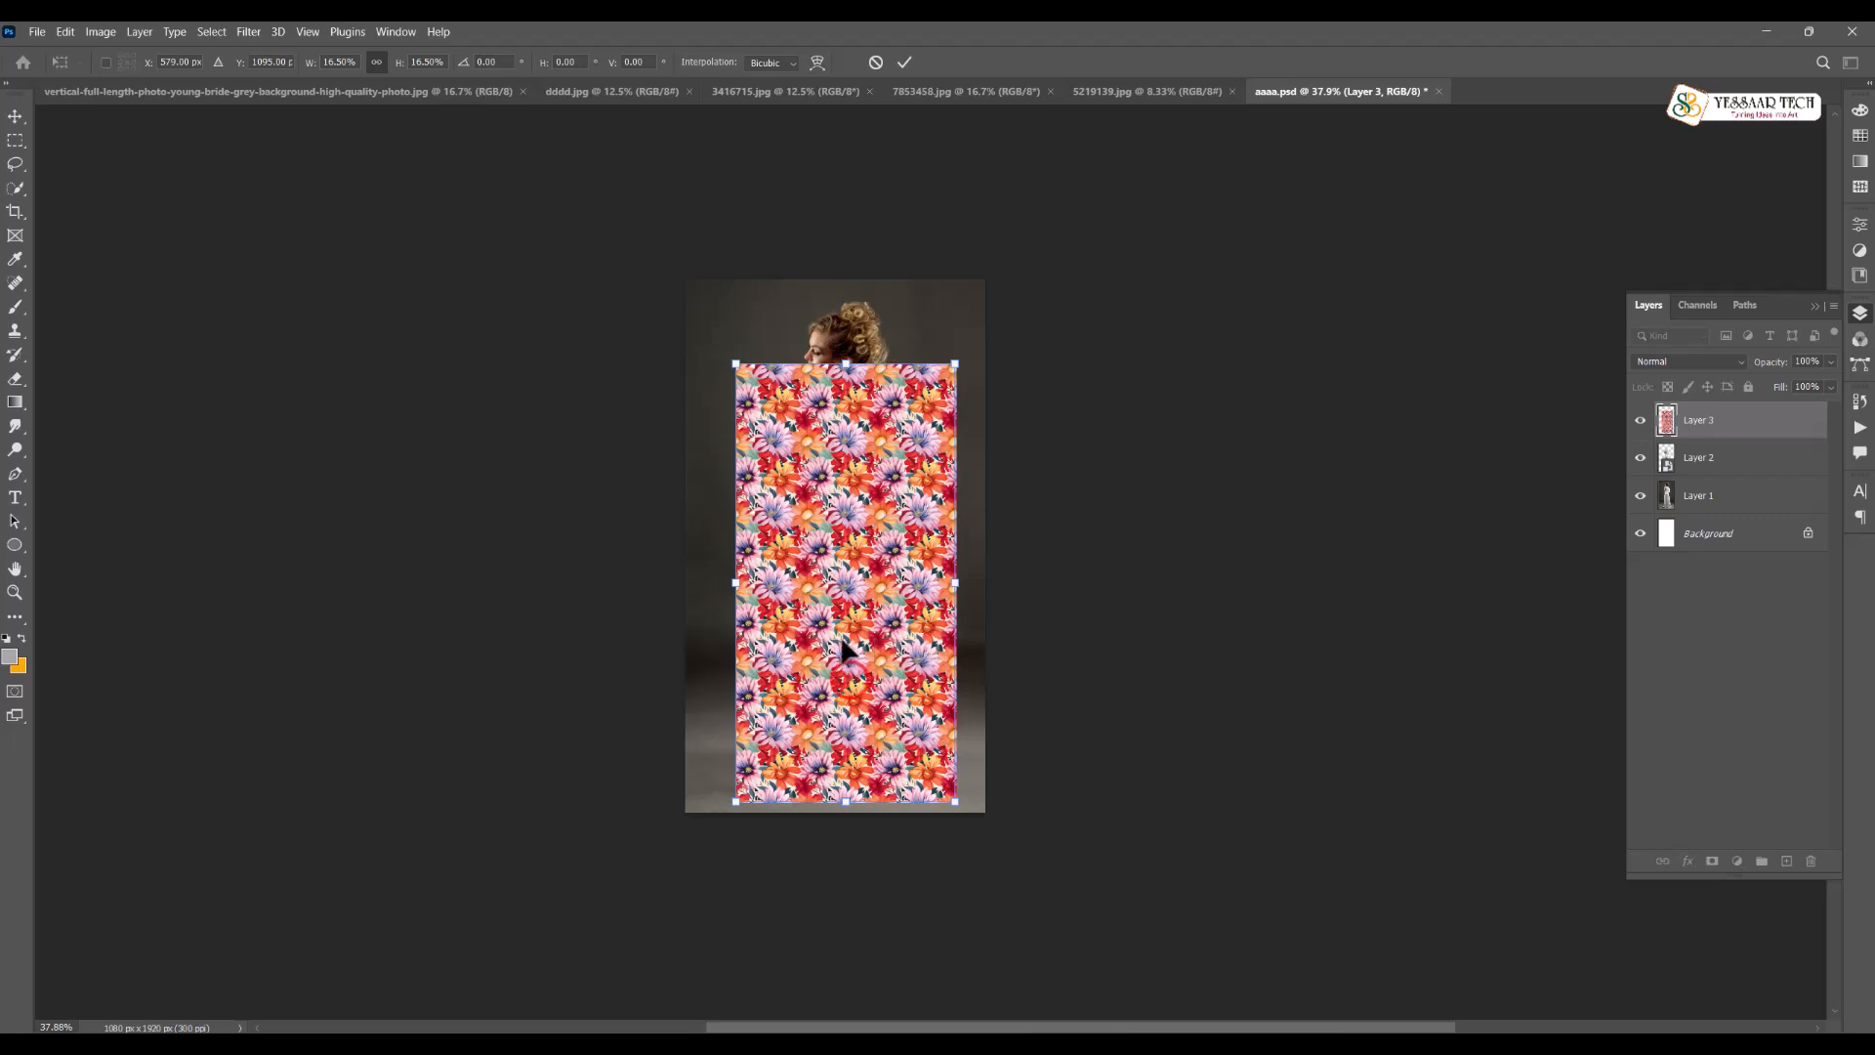
pyautogui.keyDown('ctrl'); pyautogui.click(1668, 459); pyautogui.keyUp('ctrl')
pyautogui.press('Return')
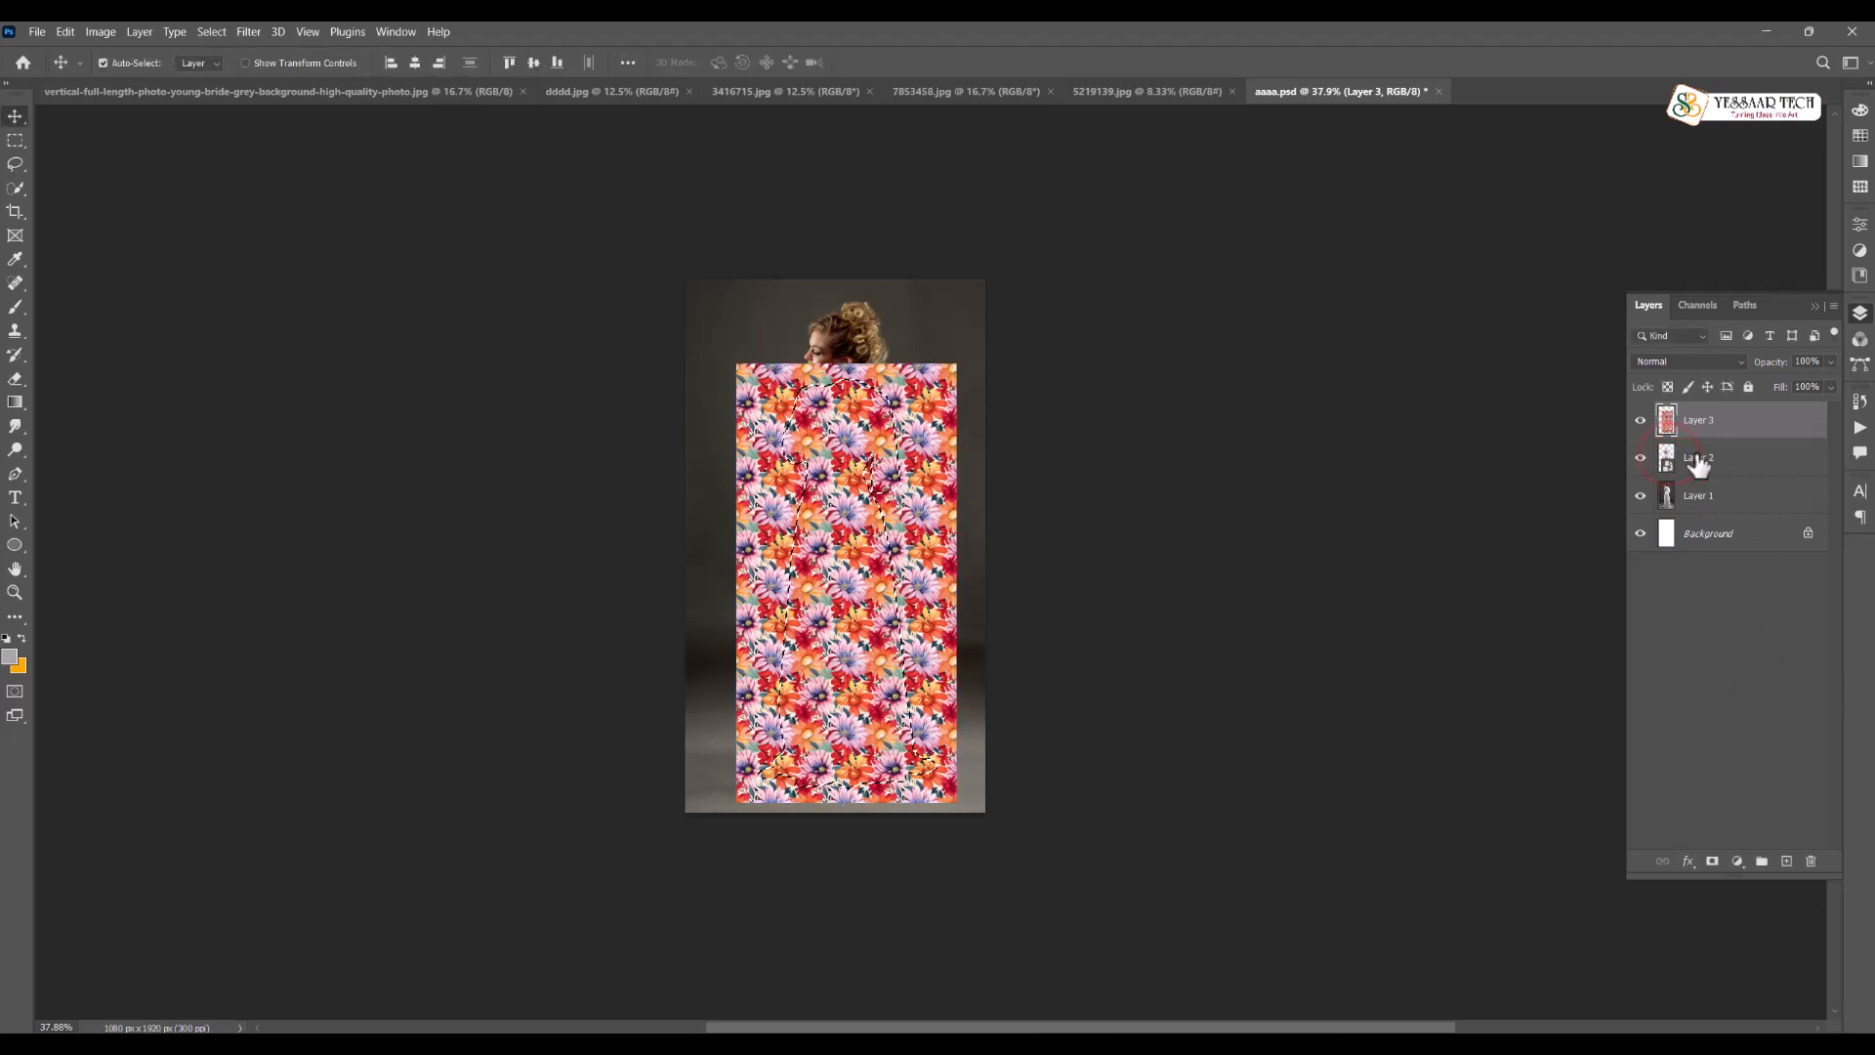
# Mask the red floral pattern layer to the dress shape and set its blend mode to Multiply
pyautogui.click(1714, 863)
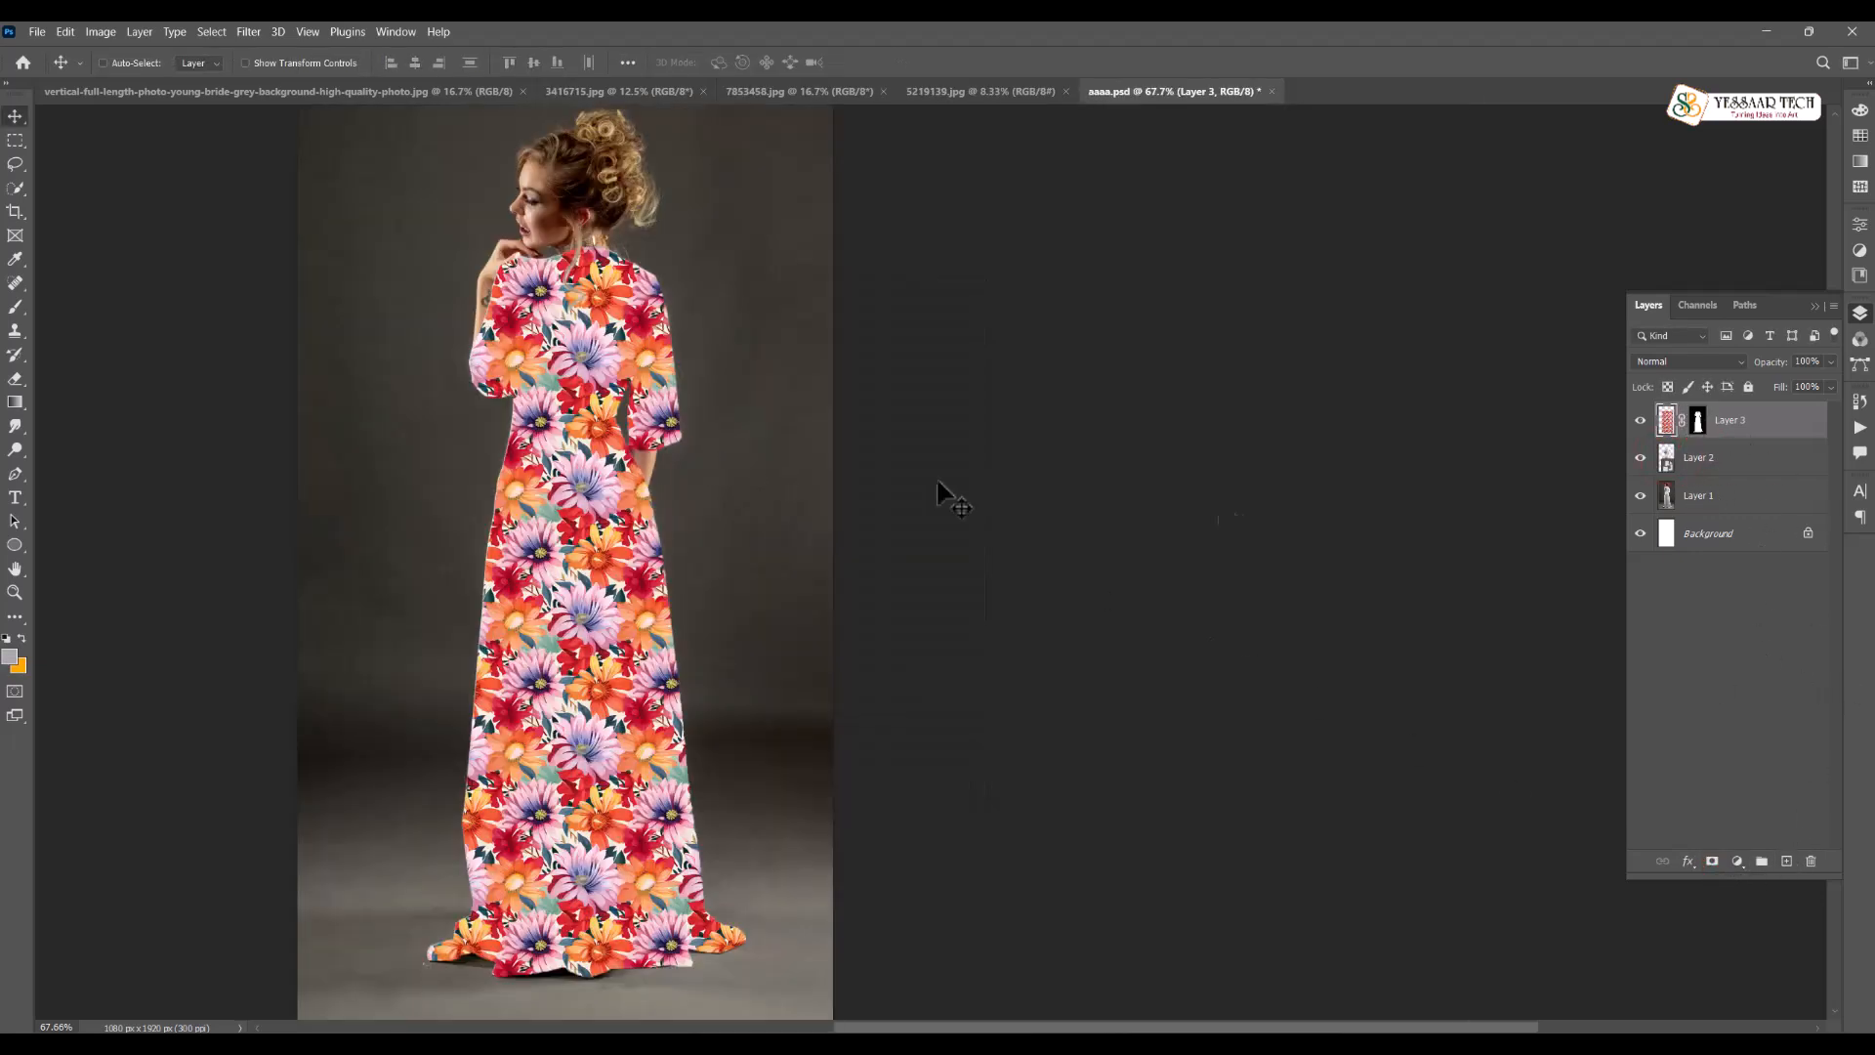
pyautogui.click(1701, 361)
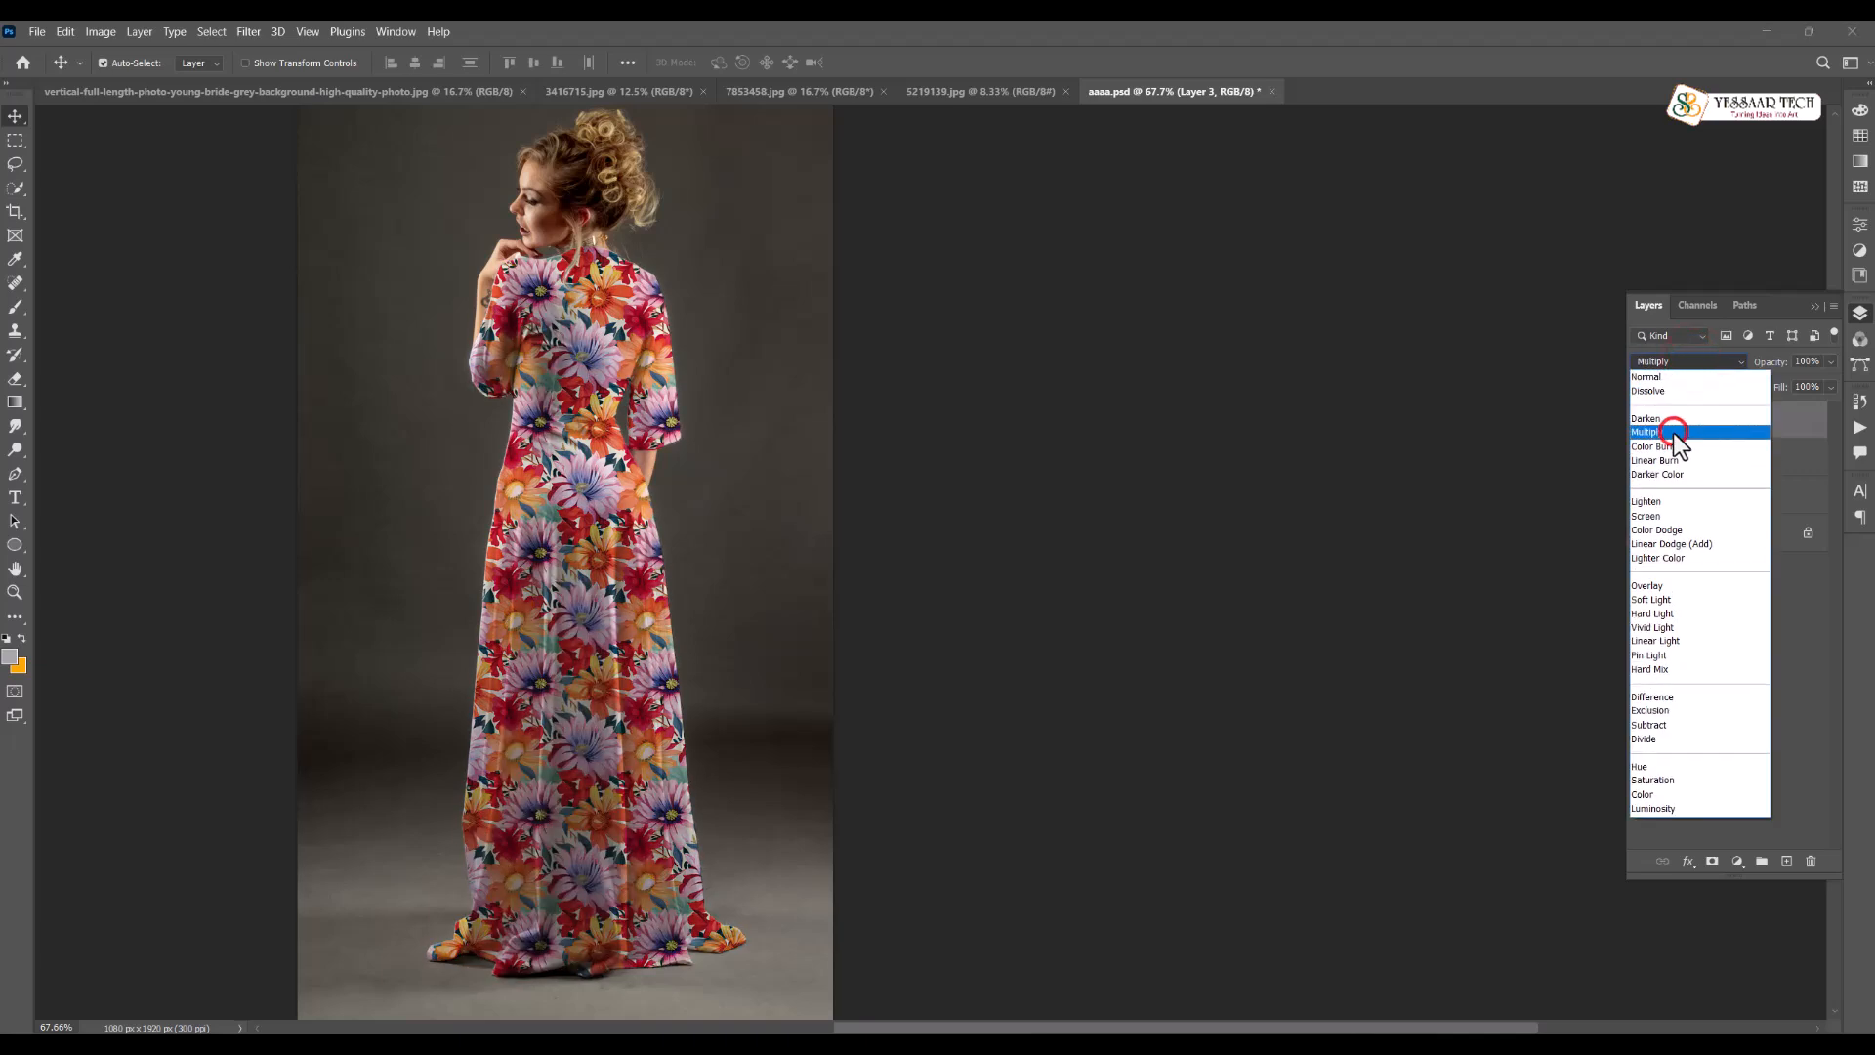
pyautogui.click(1673, 432)
# Add a Levels adjustment with the black input at 44 above the dress layer and clip it to that layer
pyautogui.click(1704, 455)
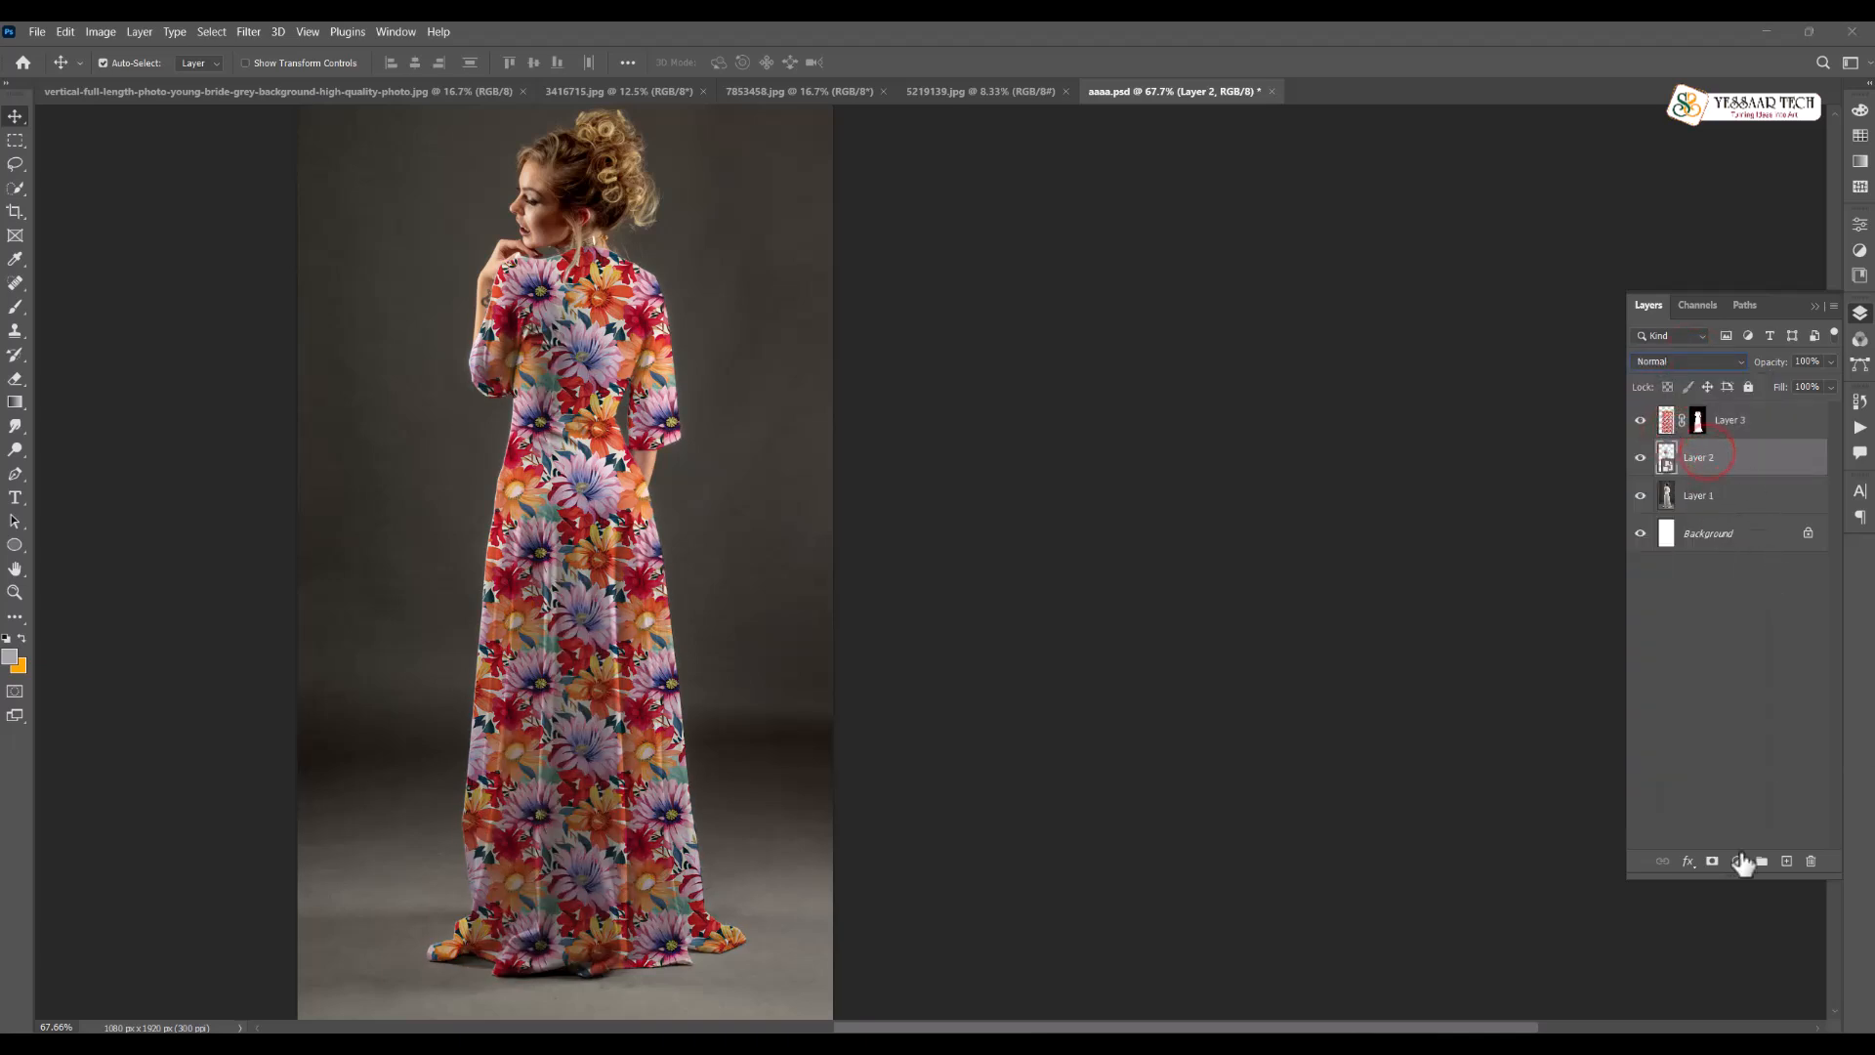
pyautogui.click(1738, 863)
pyautogui.click(1776, 619)
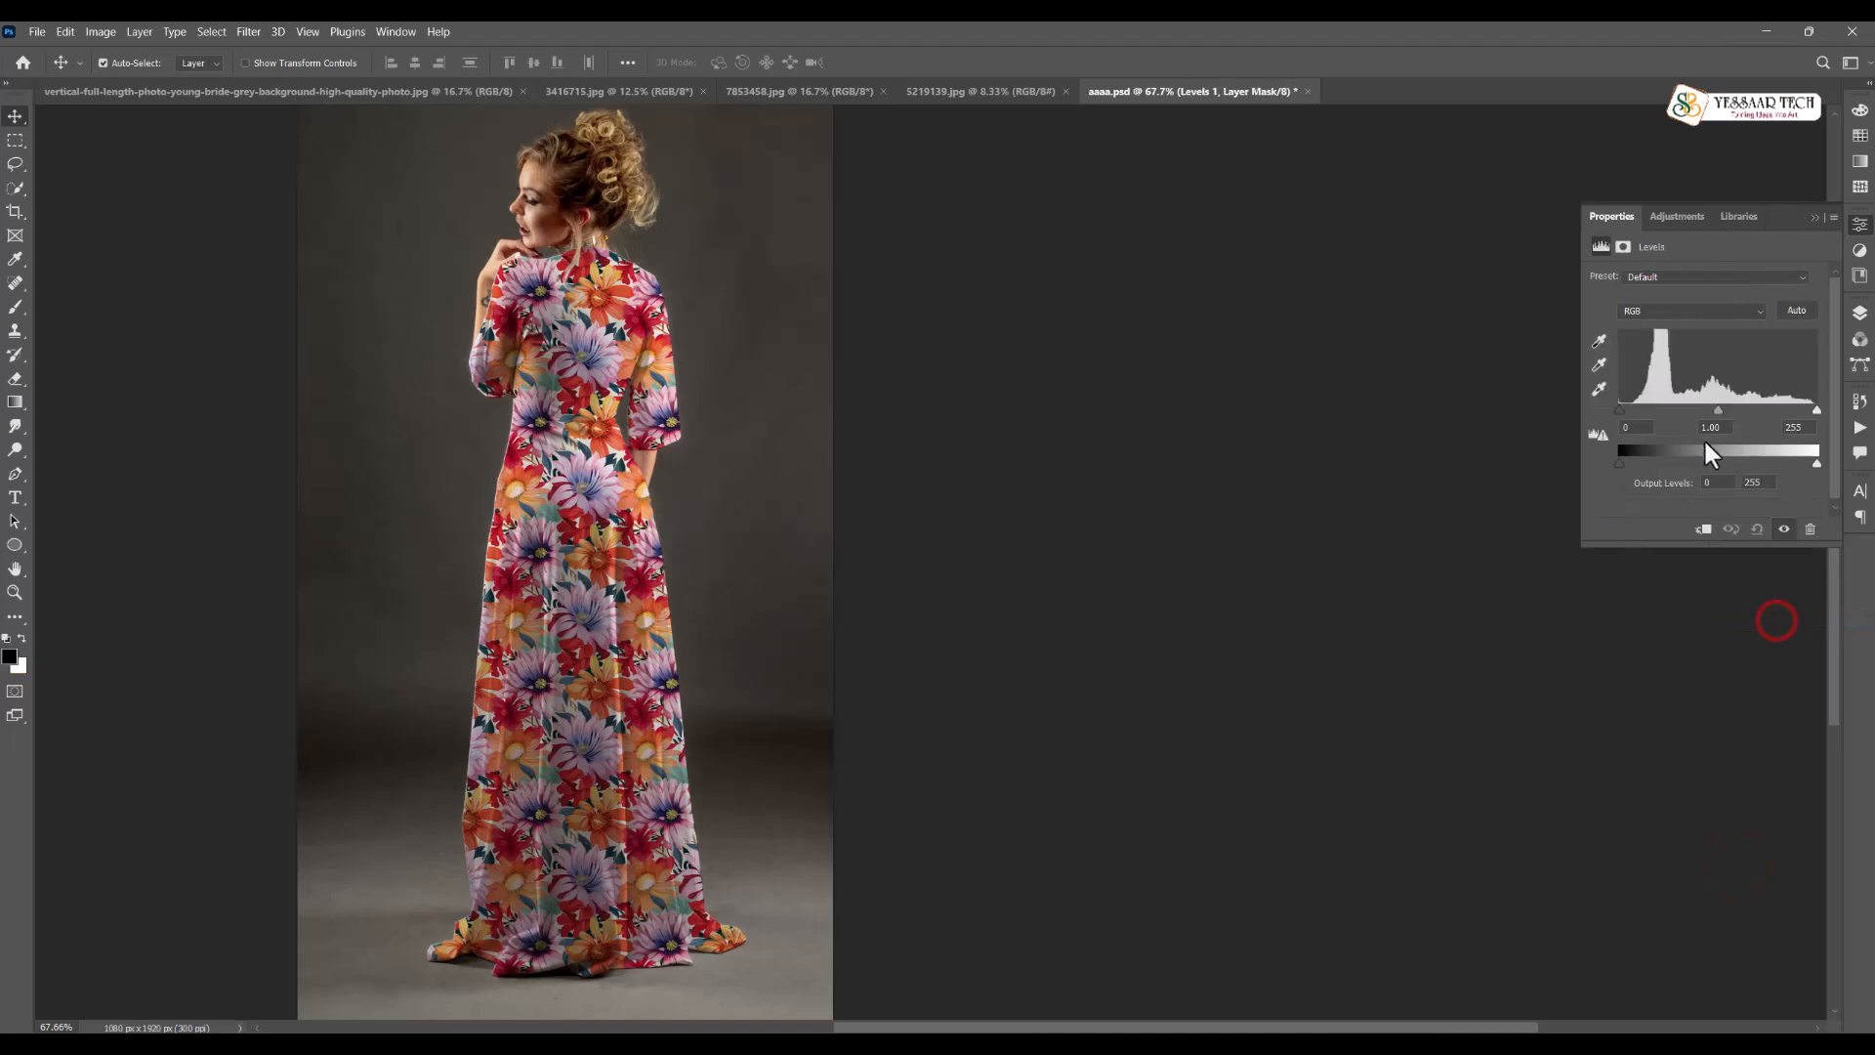
pyautogui.moveTo(1621, 410)
pyautogui.mouseDown()
pyautogui.moveTo(1668, 405)
pyautogui.moveTo(1652, 407)
pyautogui.mouseUp()
pyautogui.click(1705, 529)
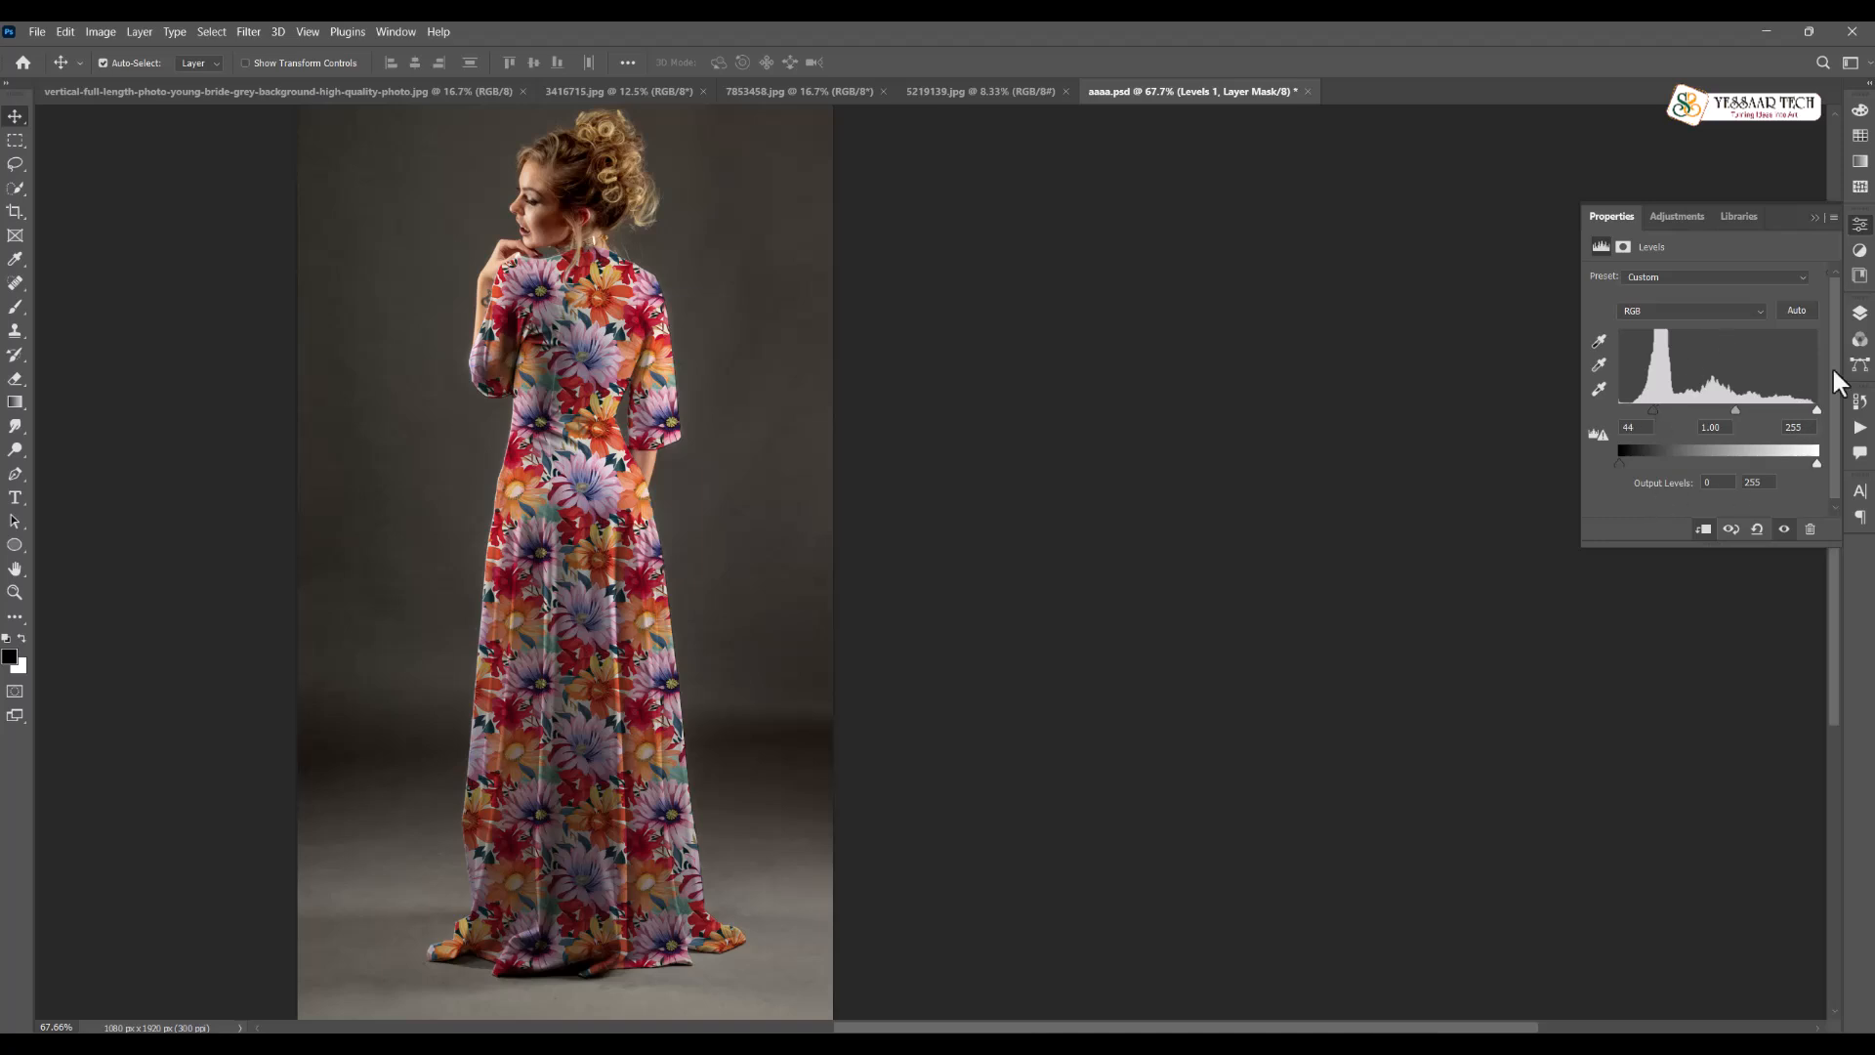
# In the red floral layer's Blend If settings, split the Underlying Layer white point to 192 / 255
pyautogui.click(1860, 312)
pyautogui.rightClick(1748, 437)
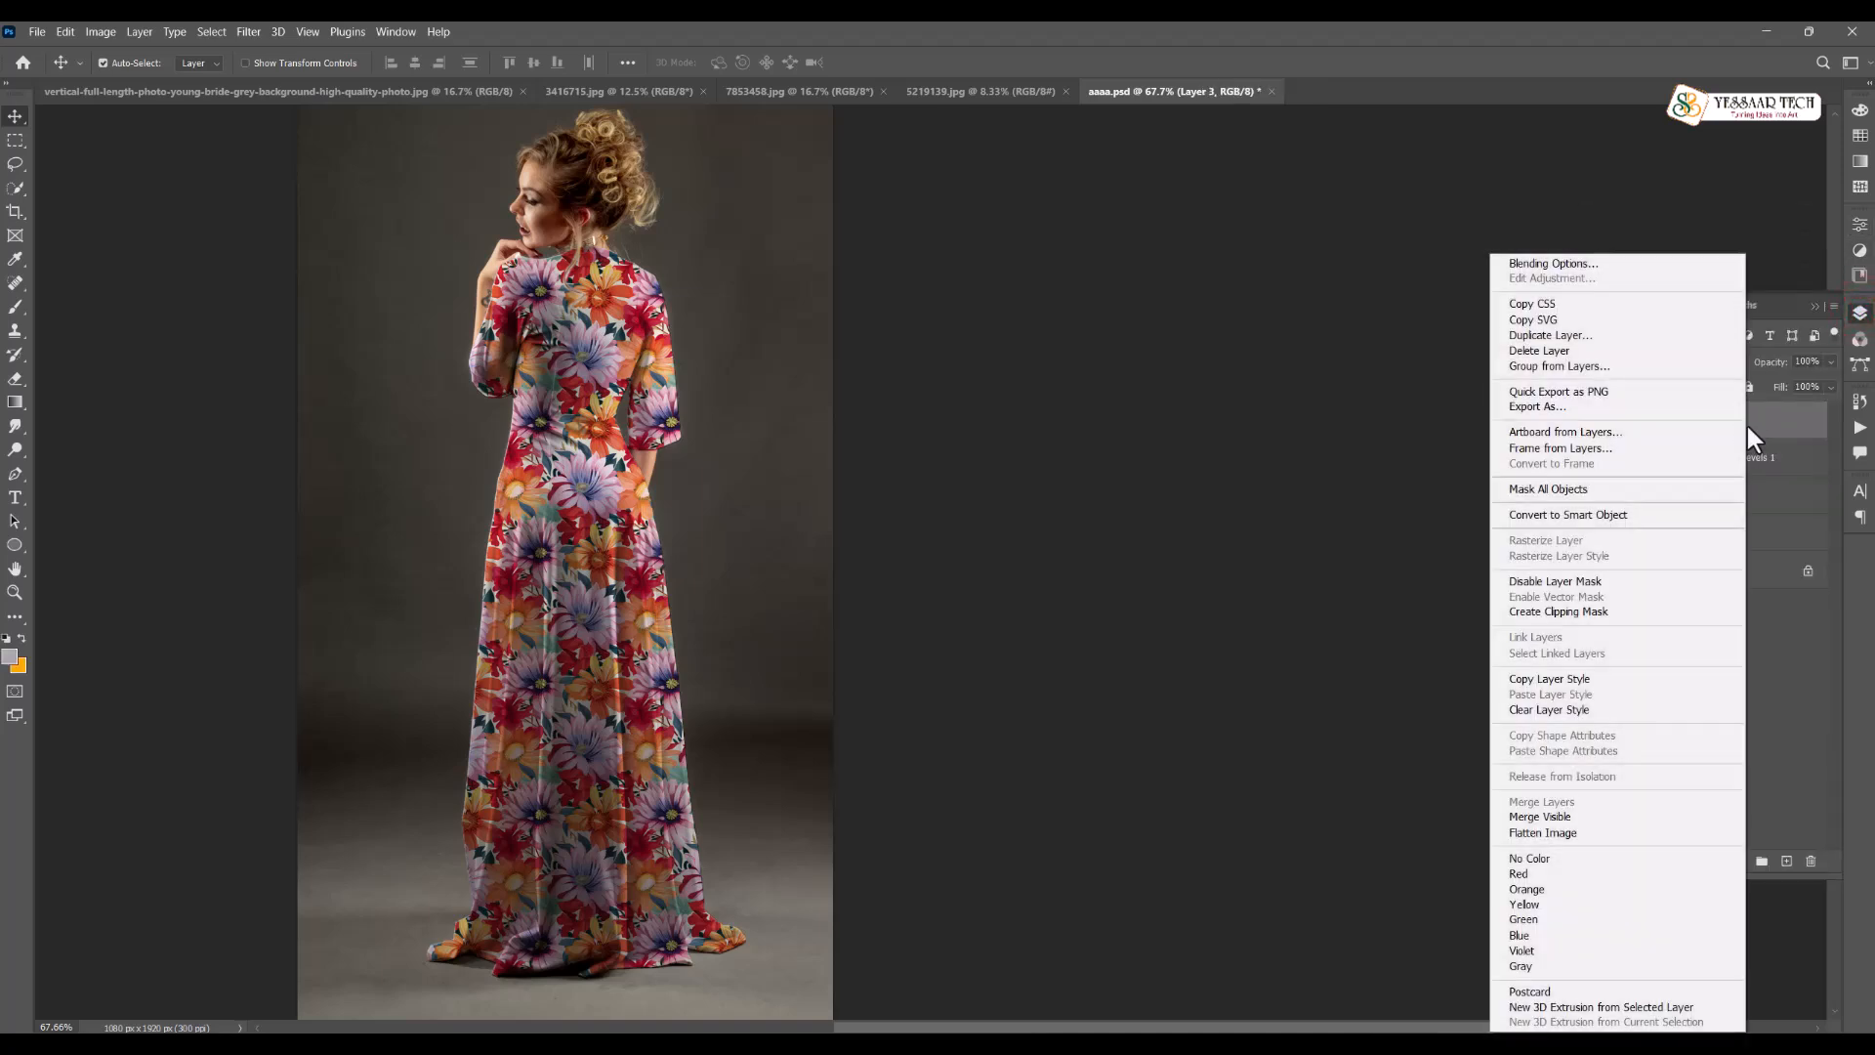
pyautogui.click(1553, 258)
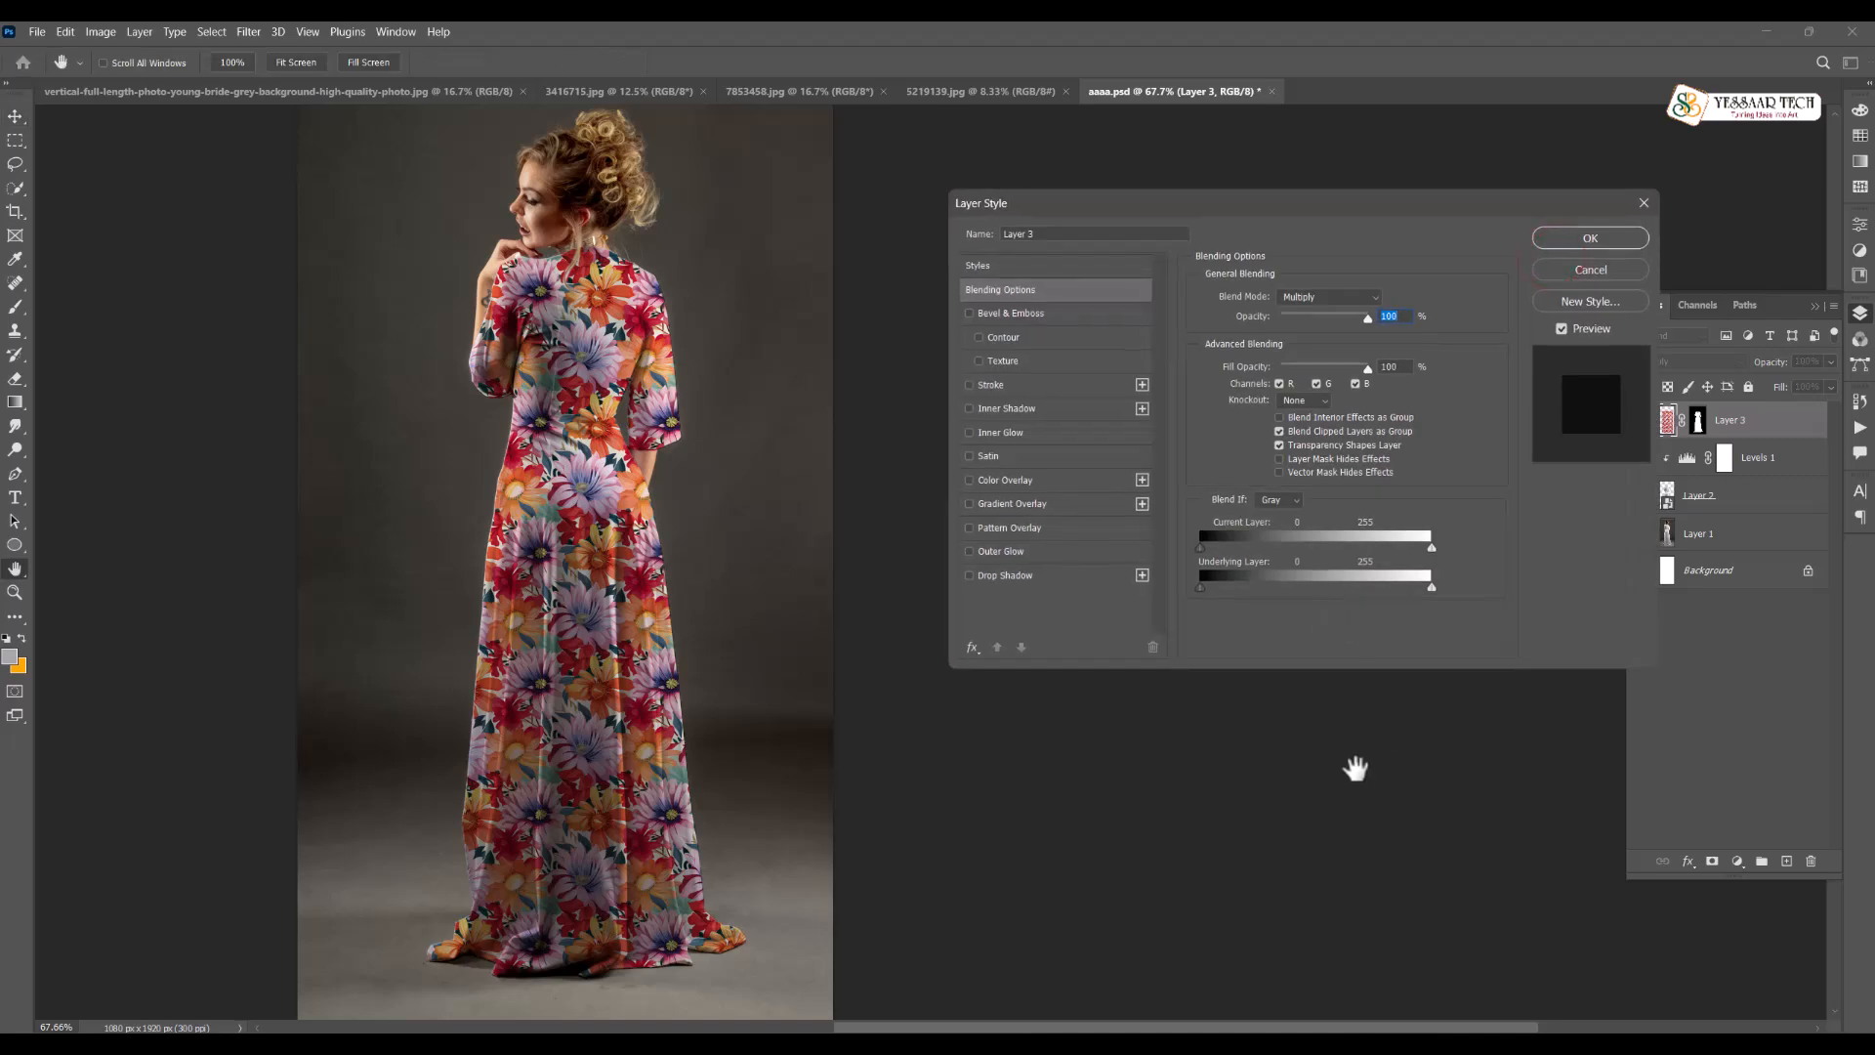
pyautogui.moveTo(1430, 597); pyautogui.dragTo(1378, 606)
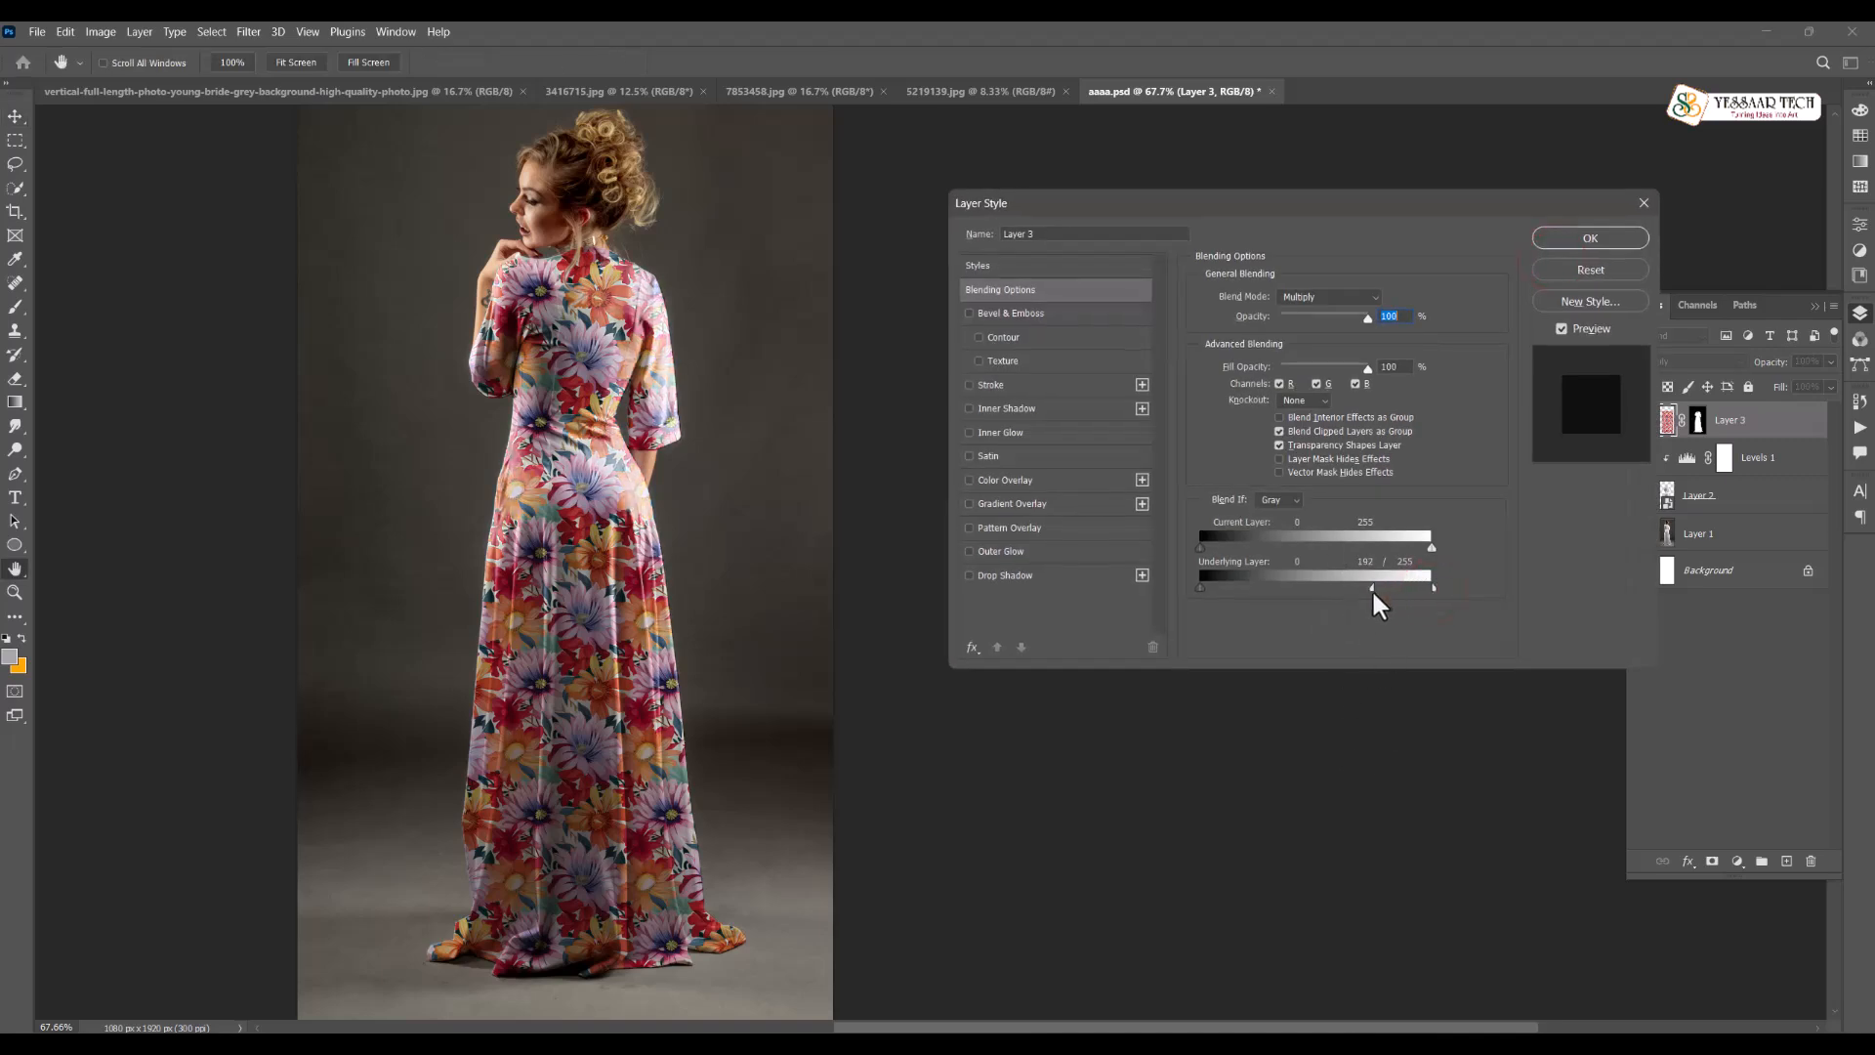
pyautogui.click(1572, 237)
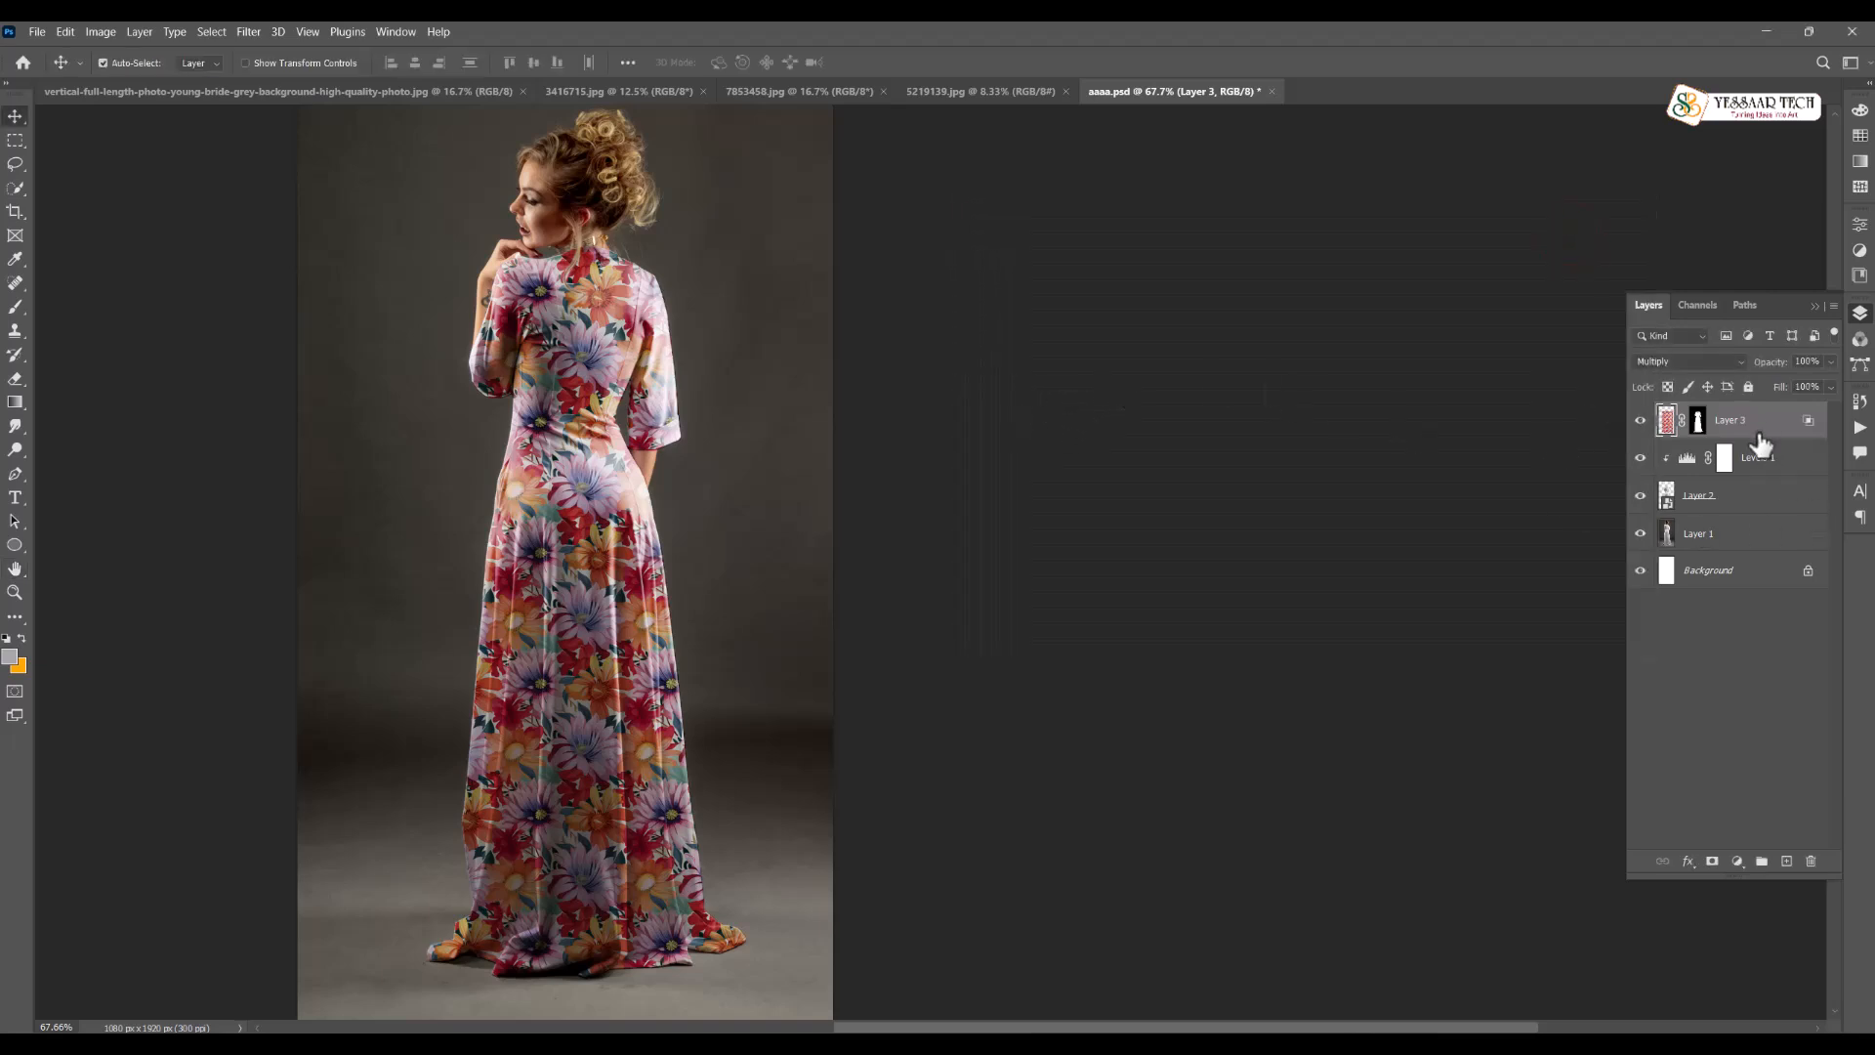
# Put the red floral layer in a group and hide the layer
pyautogui.hotkey('ctrl', 'g')
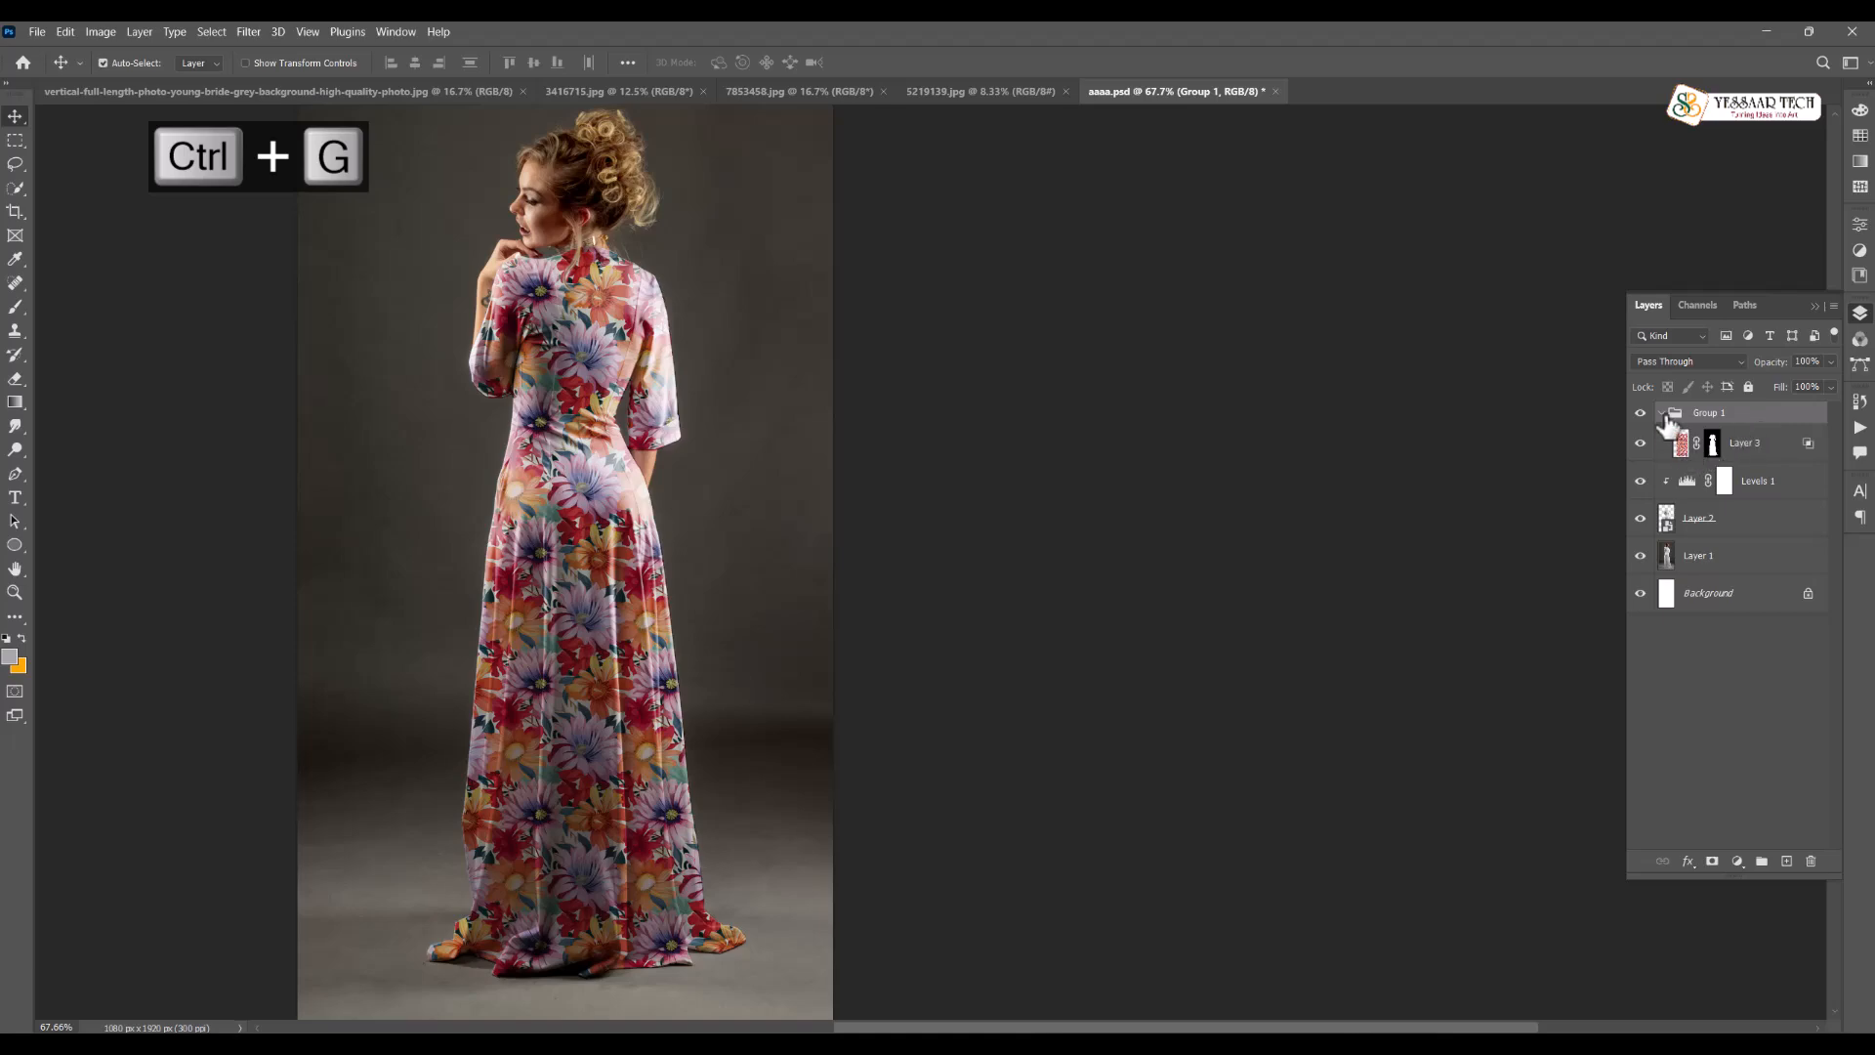
pyautogui.click(1641, 444)
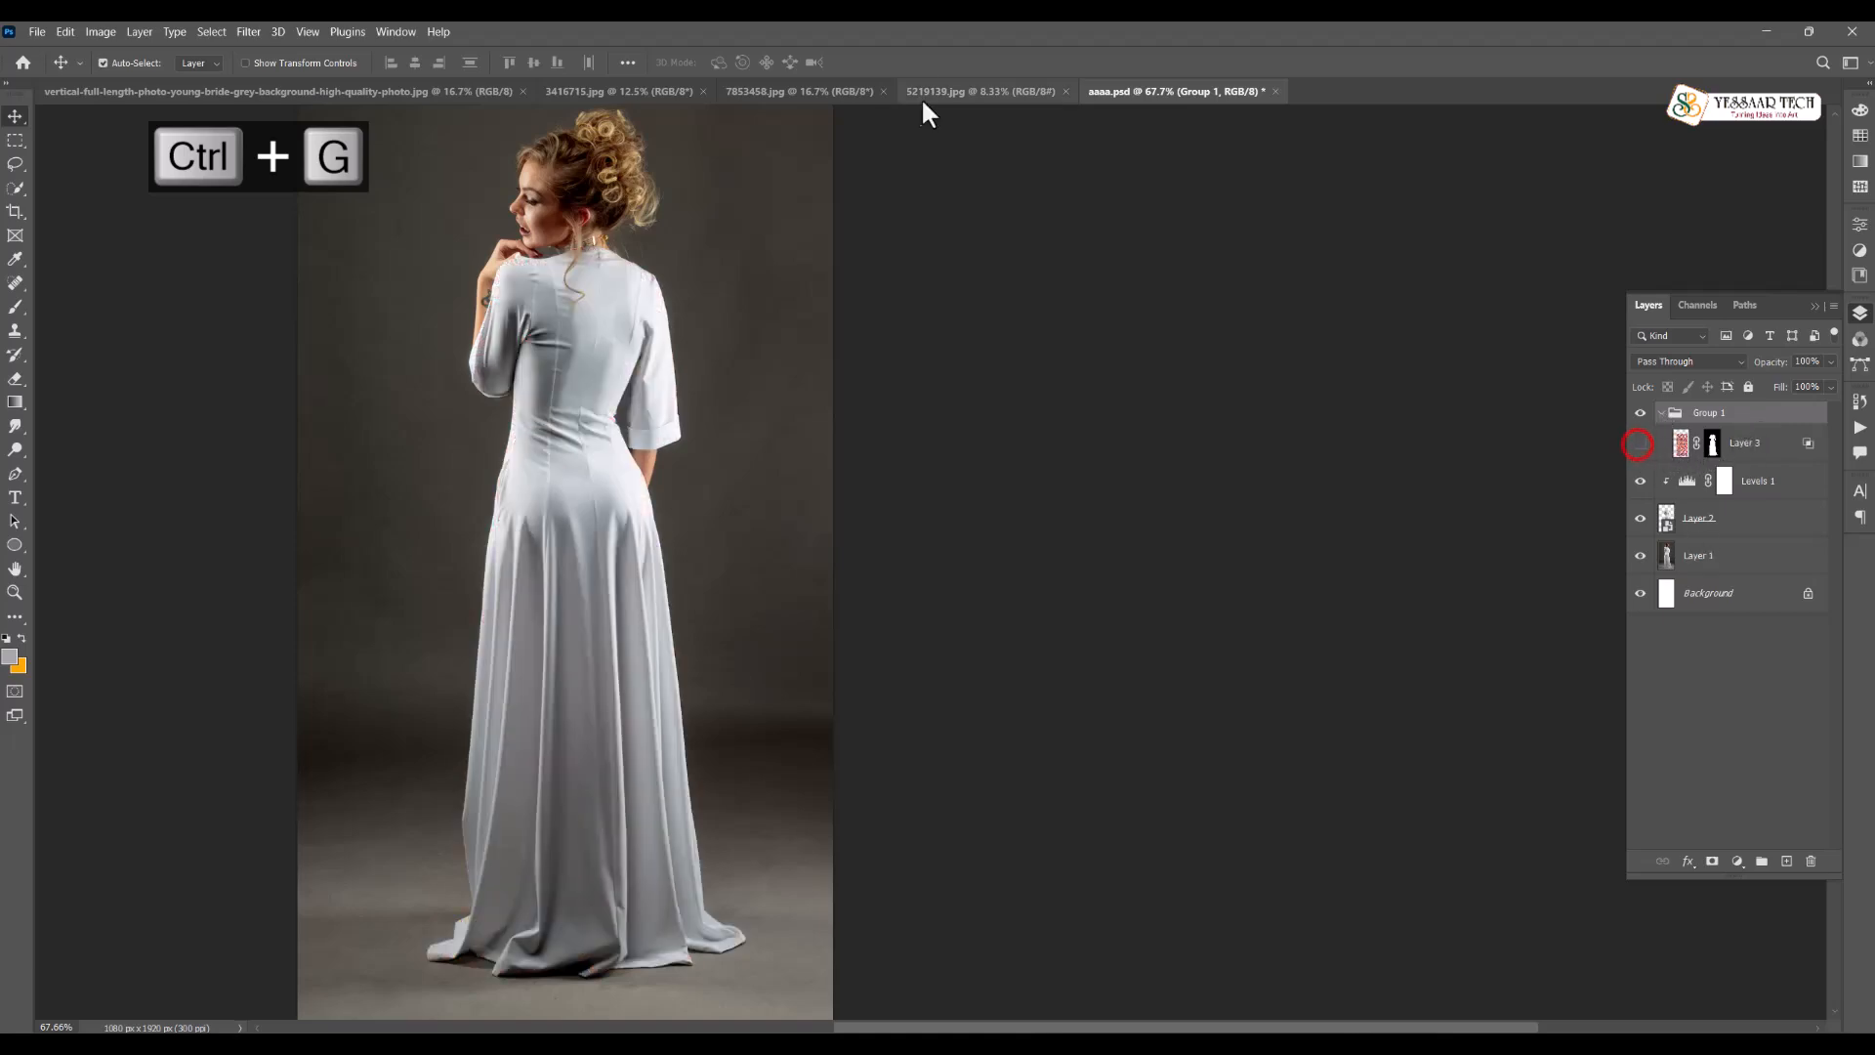
# Copy the 3416715.jpg pattern into the group above the red floral layer and move the dress-shaped mask onto the group
pyautogui.click(630, 91)
pyautogui.moveTo(1103, 132); pyautogui.dragTo(1136, 100)
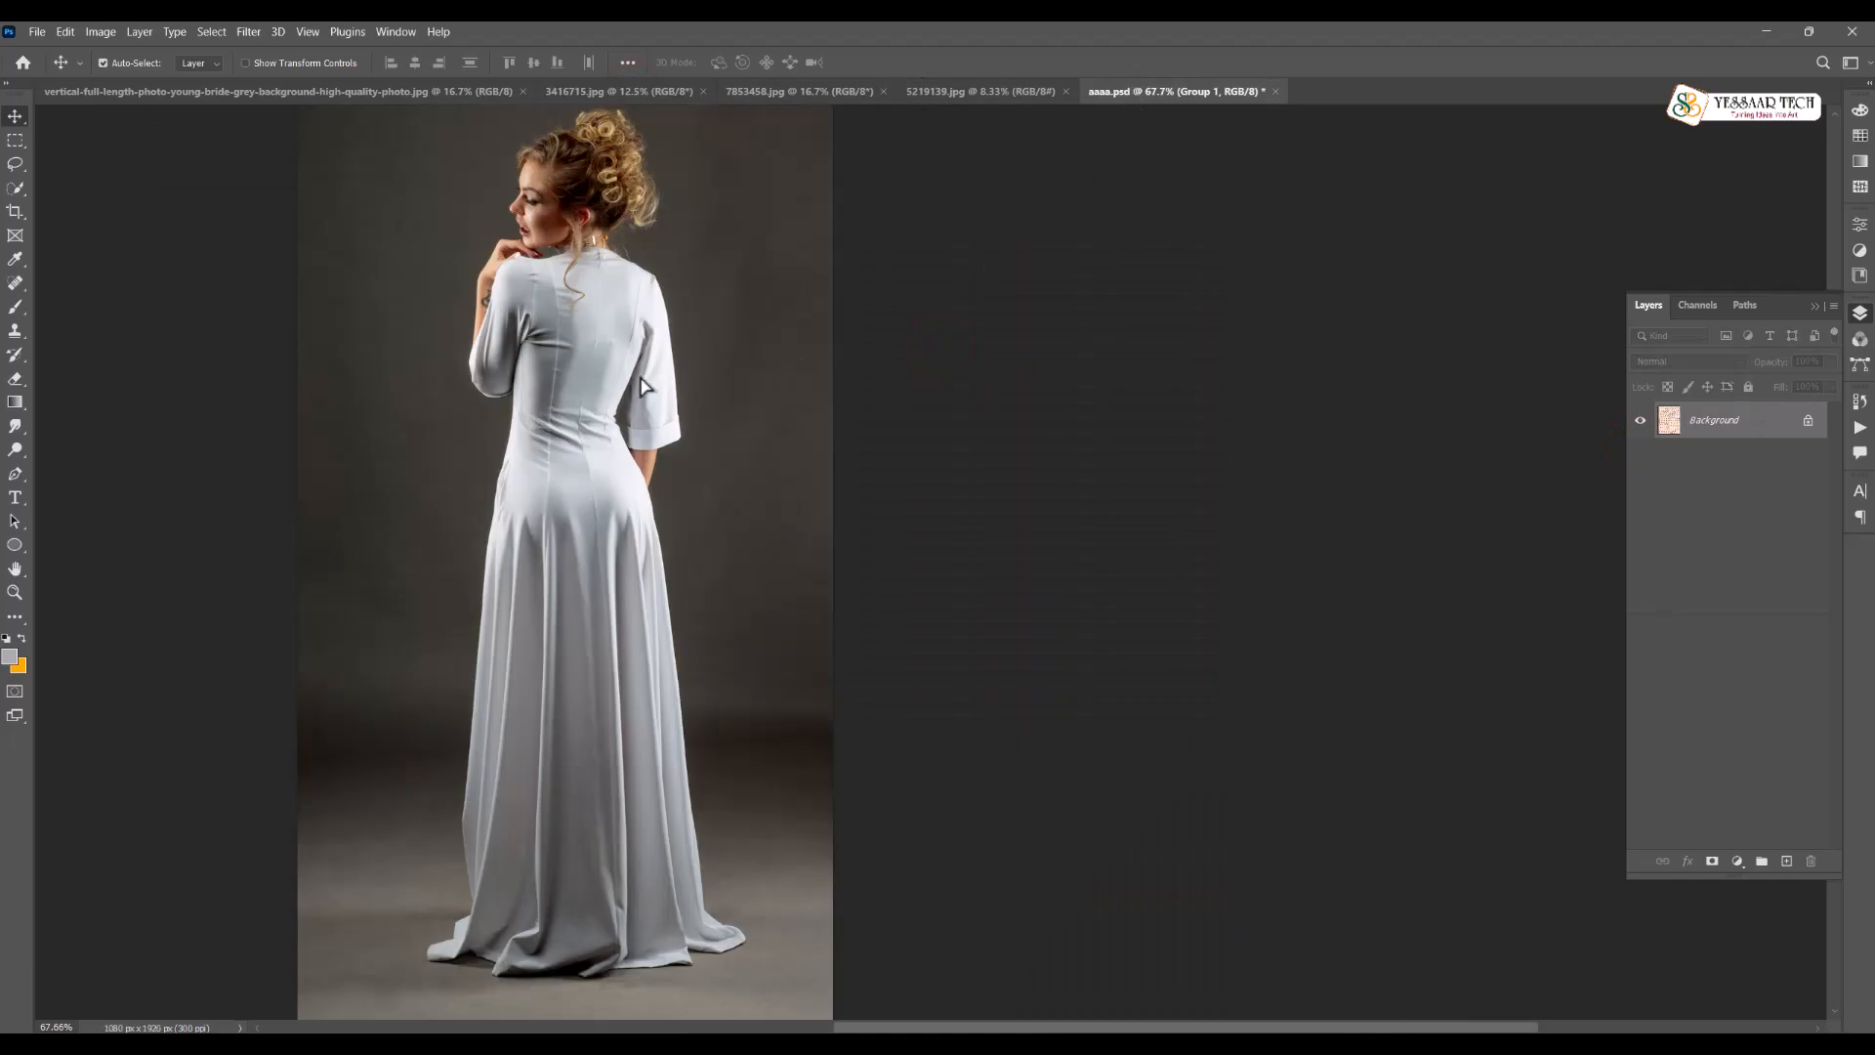
pyautogui.moveTo(642, 384); pyautogui.dragTo(667, 389)
pyautogui.moveTo(1713, 480); pyautogui.dragTo(1709, 420)
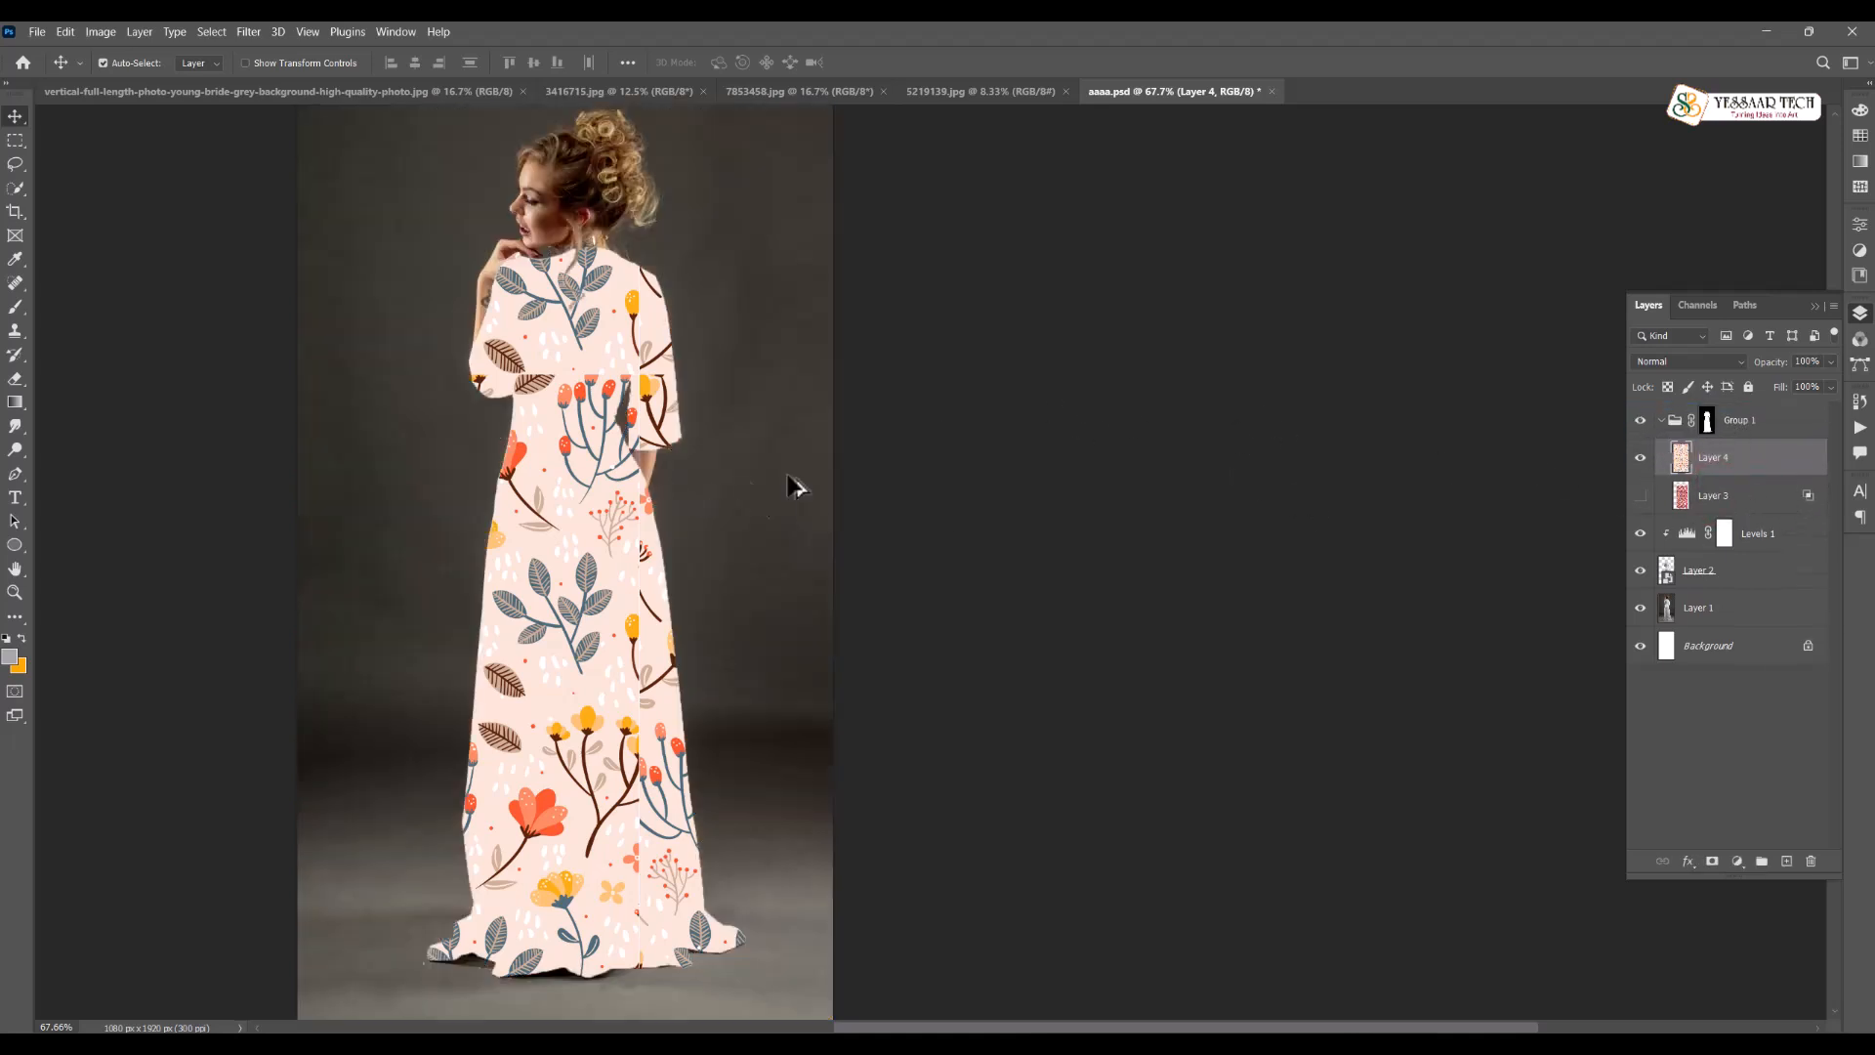
# Scale the peach floral layer to about 18.57% and position it so it covers the whole dress
pyautogui.scroll(-5, 753, 493)
pyautogui.click(1683, 461)
pyautogui.hotkey('ctrl', 't')
pyautogui.moveTo(1354, 476); pyautogui.dragTo(911, 468)
pyautogui.moveTo(743, 246); pyautogui.dragTo(742, 389)
pyautogui.scroll(4, 809, 465)
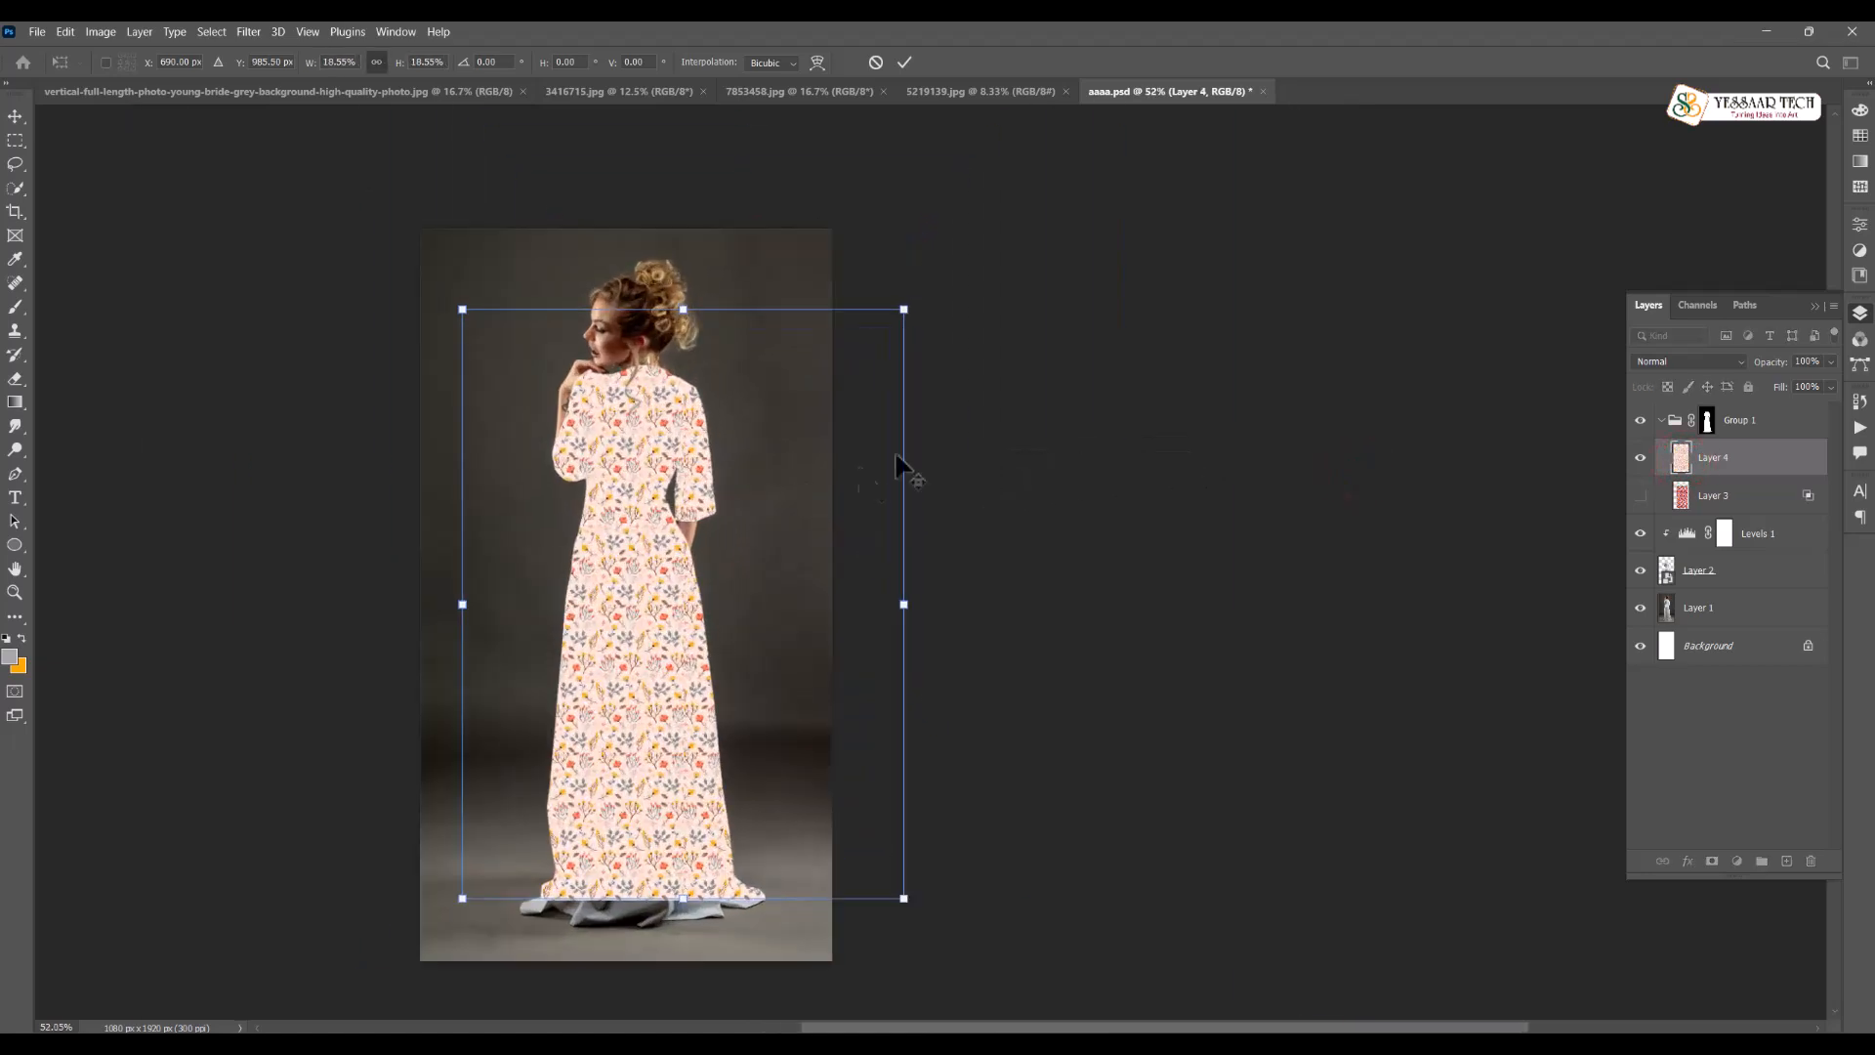
pyautogui.moveTo(631, 461); pyautogui.dragTo(586, 513)
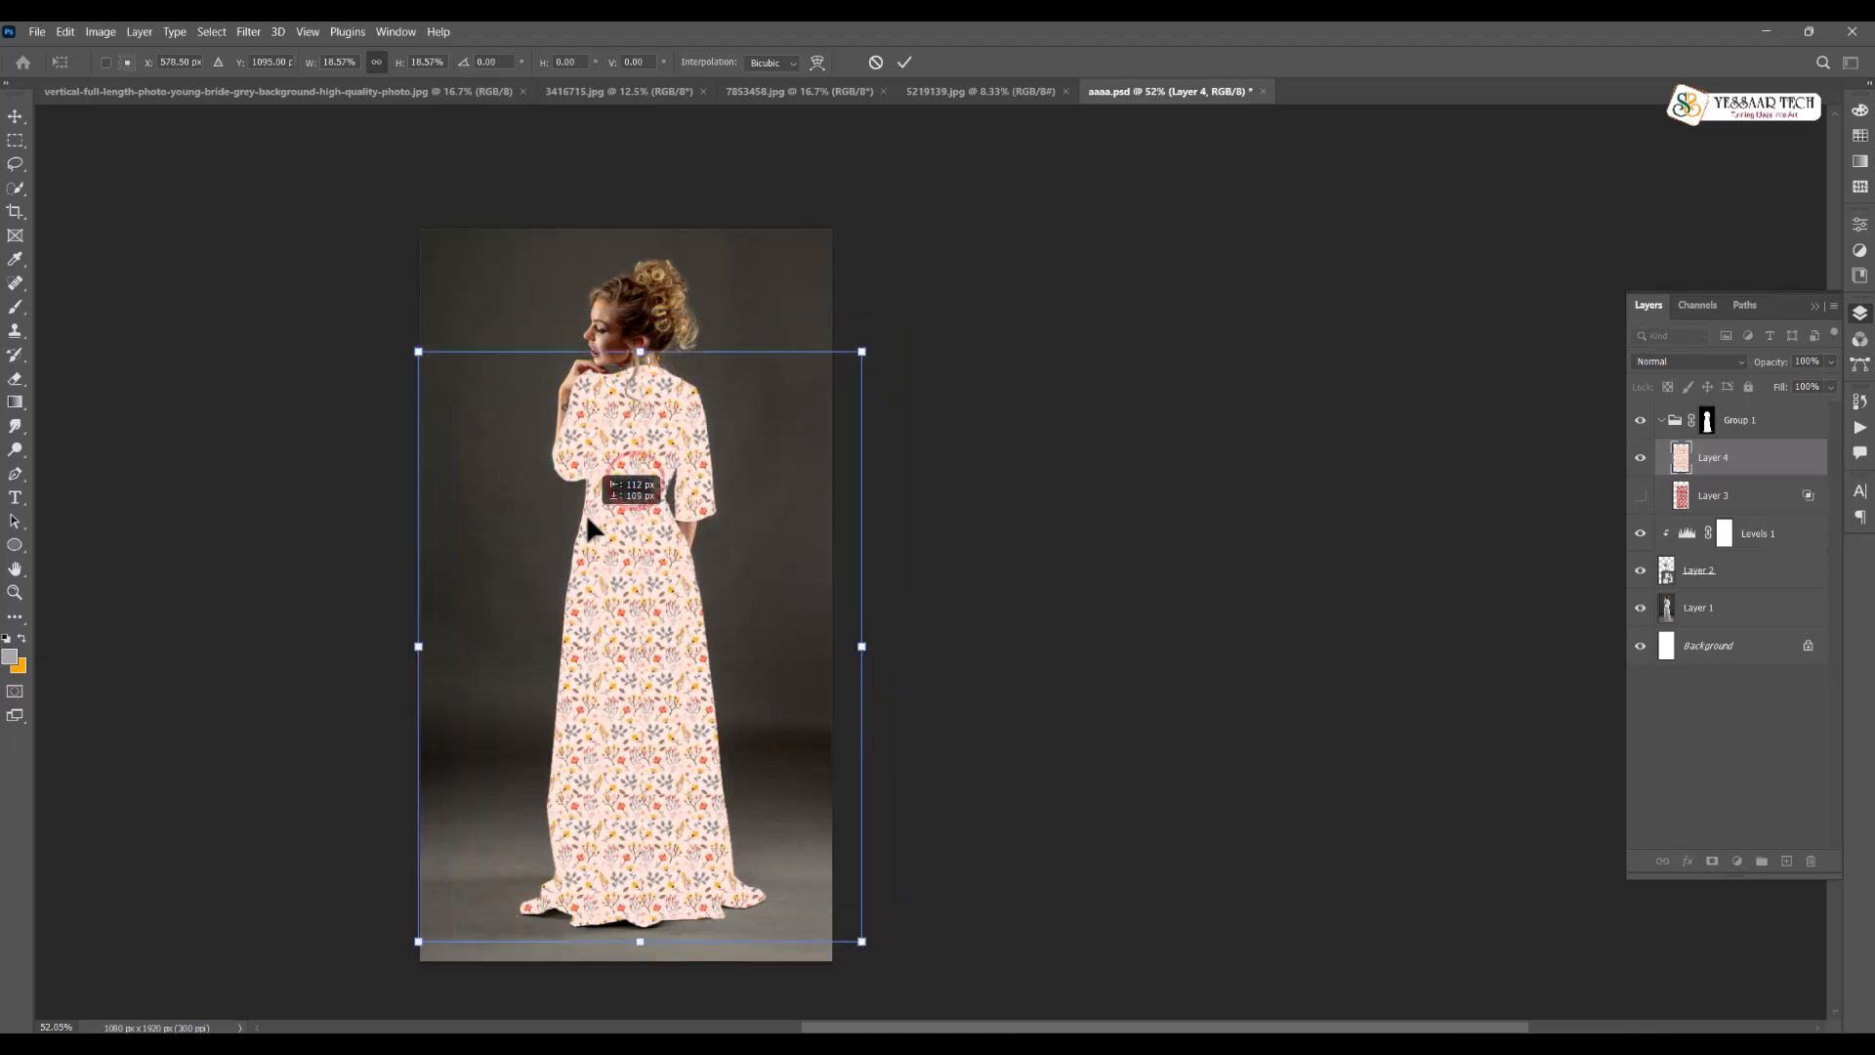
pyautogui.scroll(1, 602, 518)
pyautogui.press('Return')
# Set the peach floral layer to Multiply and split its Underlying Layer white point in Blend If to 203 / 255
pyautogui.click(1700, 362)
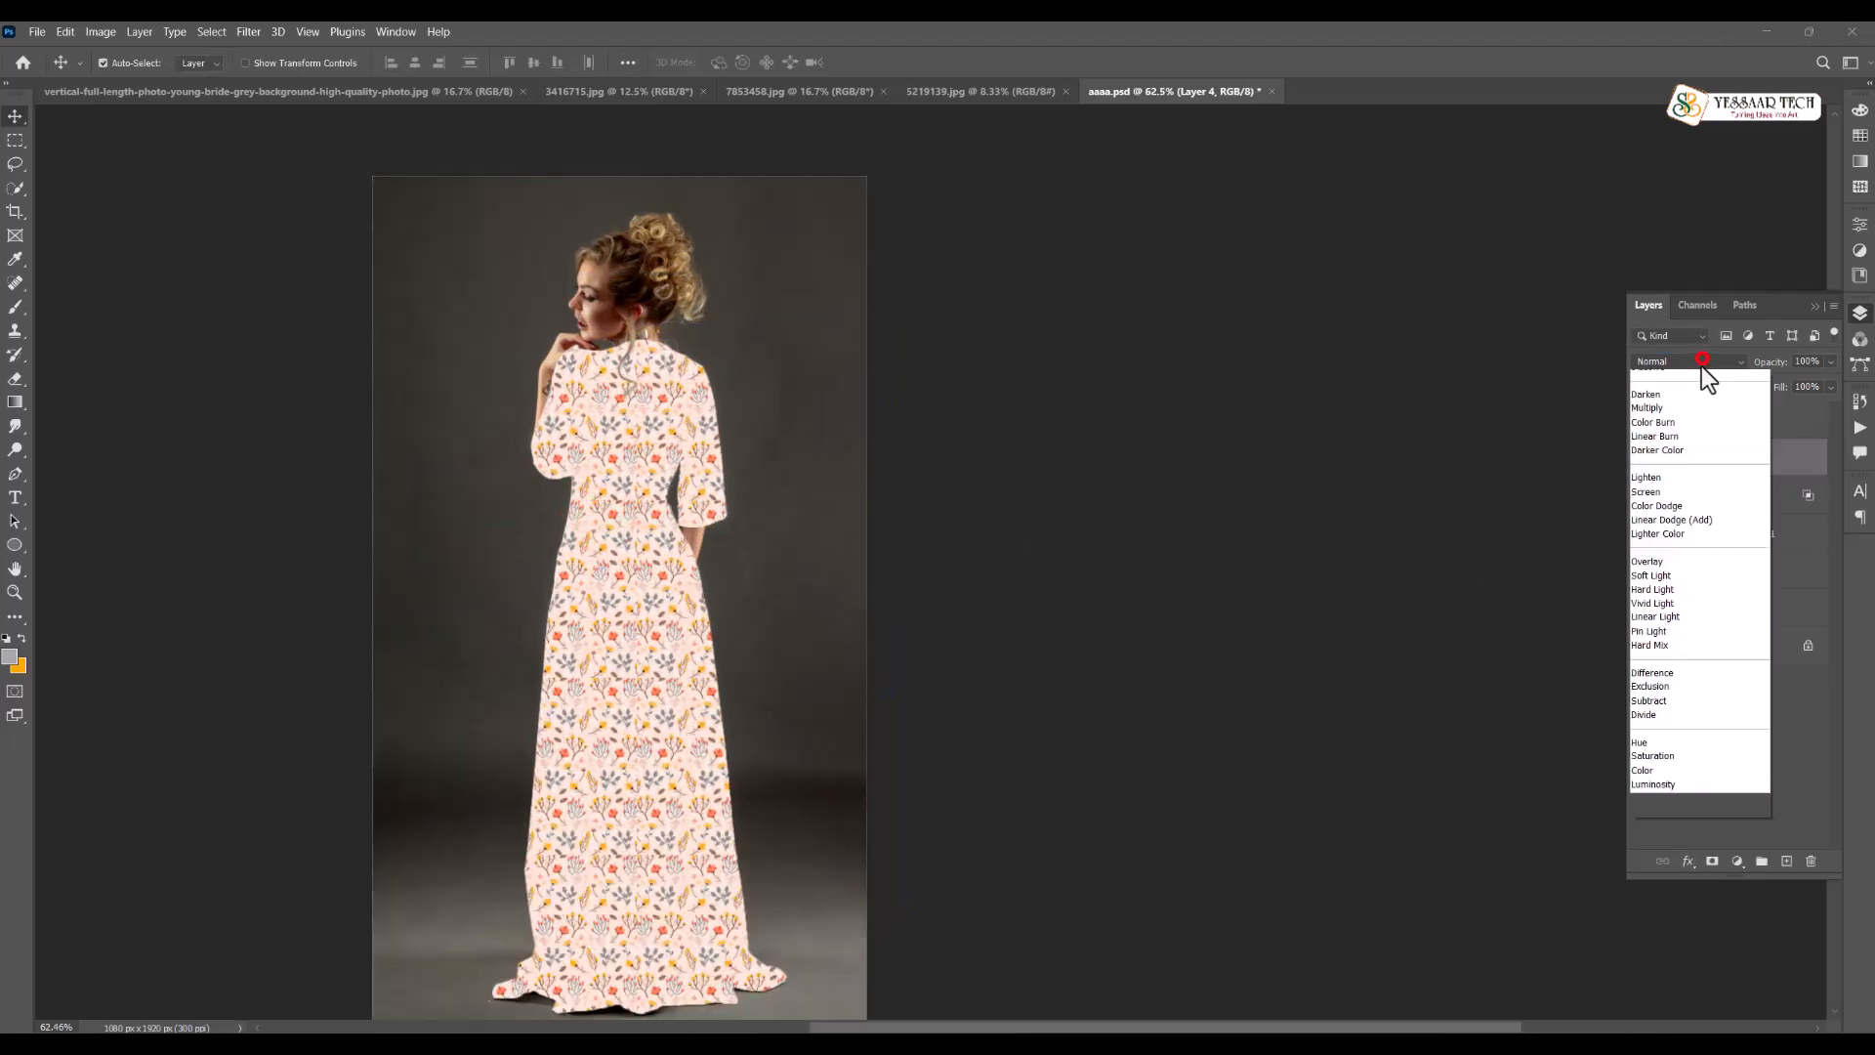
pyautogui.click(1650, 432)
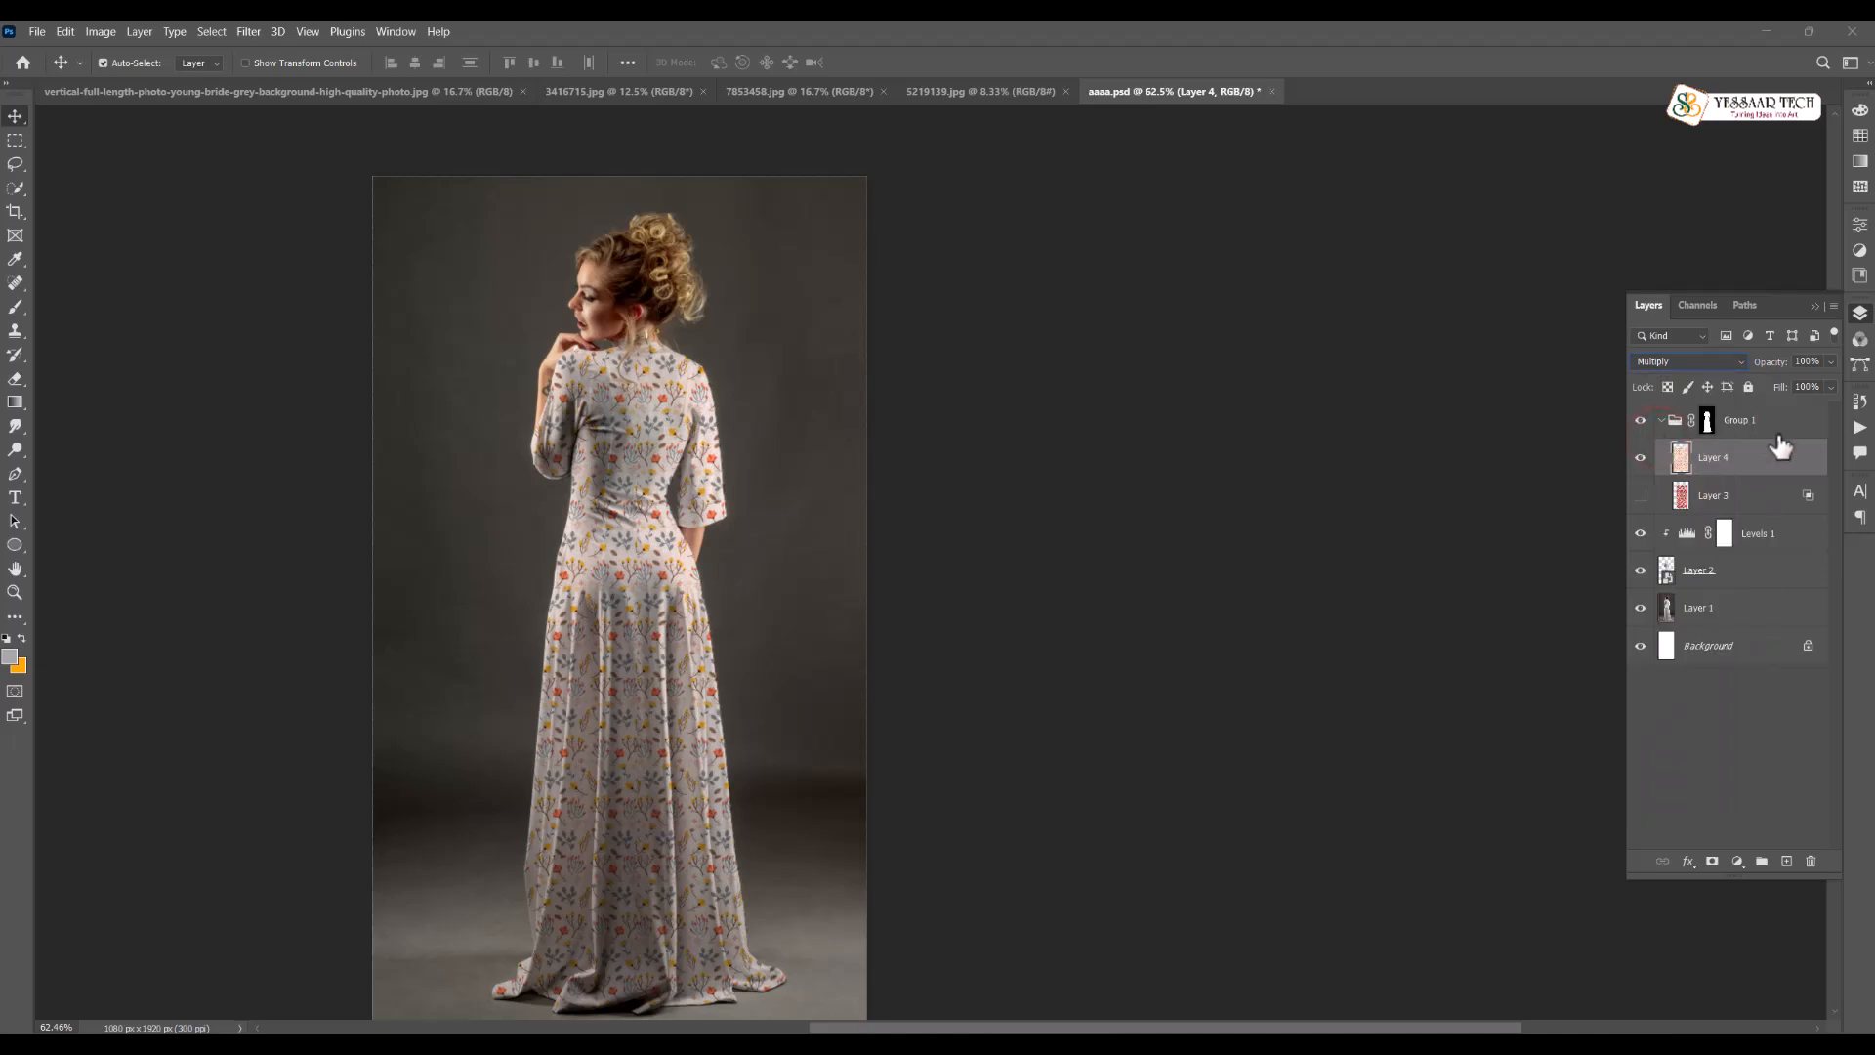
pyautogui.rightClick(1763, 470)
pyautogui.click(1581, 265)
pyautogui.moveTo(1429, 584); pyautogui.dragTo(1398, 586)
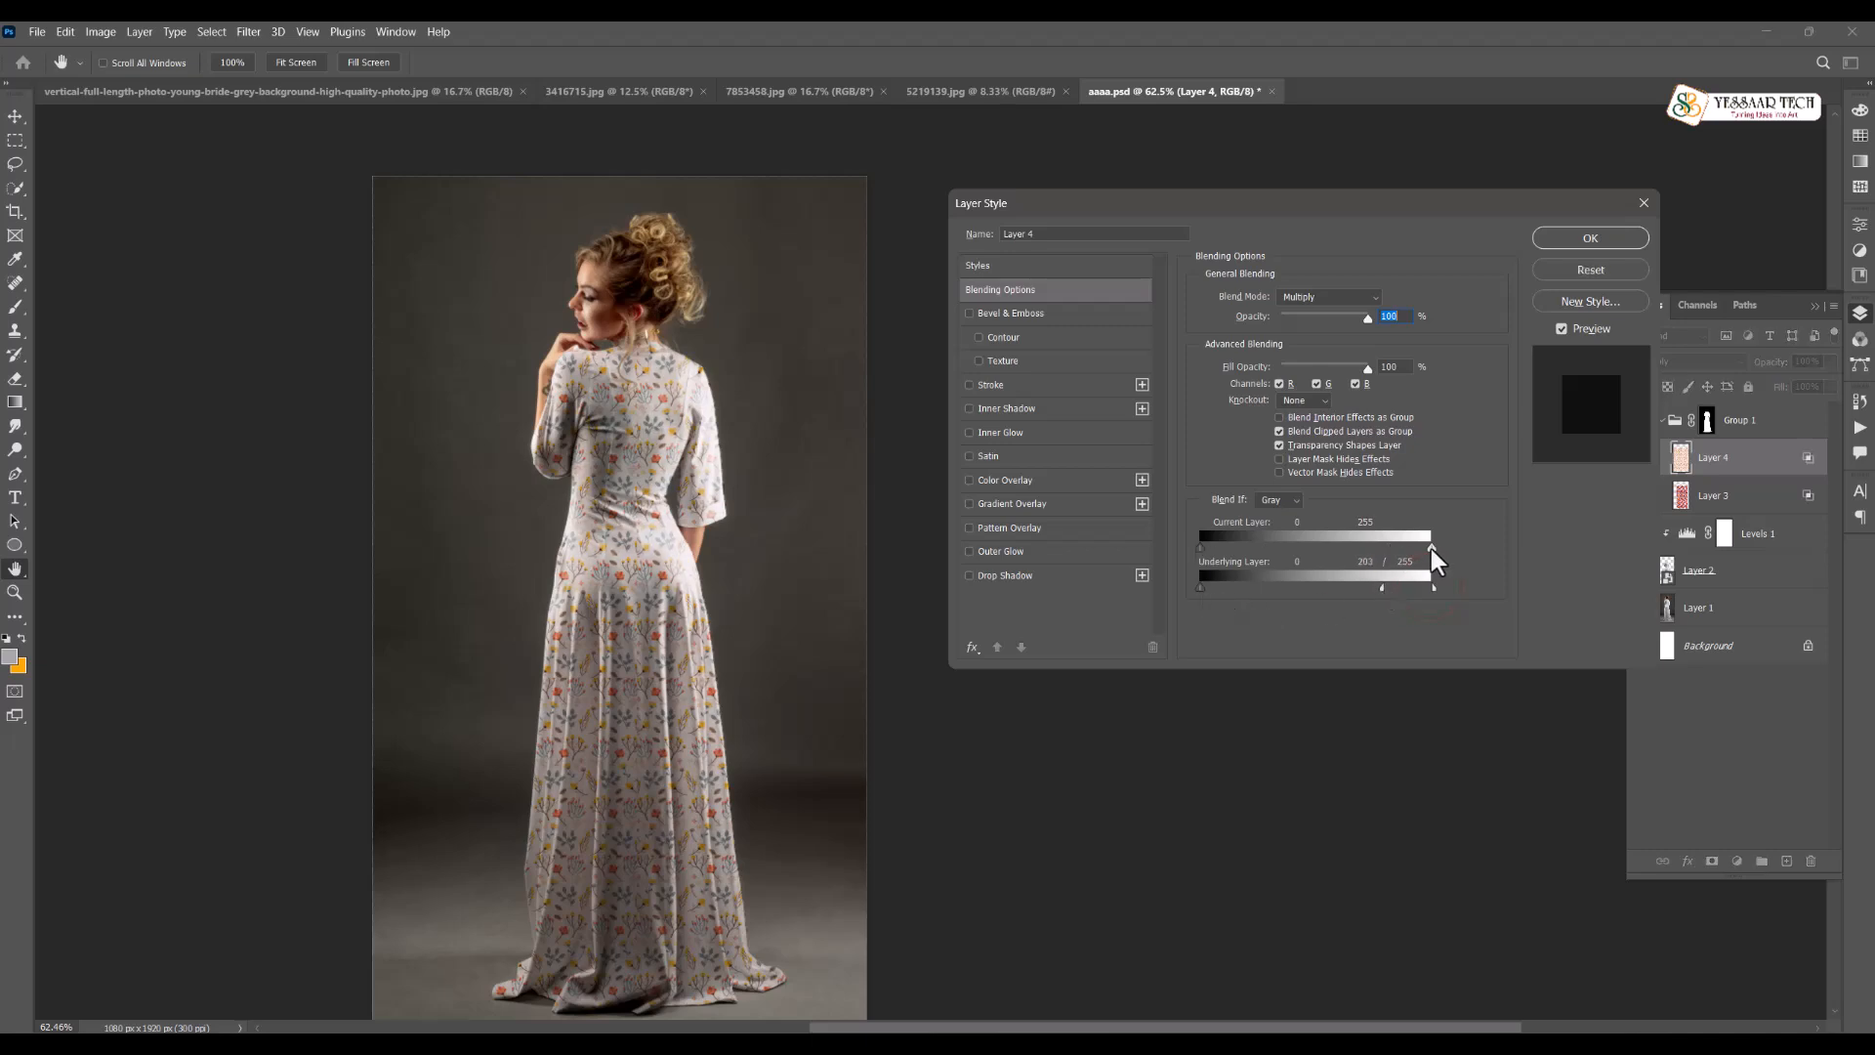
pyautogui.moveTo(1369, 549); pyautogui.dragTo(1514, 548)
pyautogui.moveTo(1223, 550)
pyautogui.mouseDown()
pyautogui.moveTo(1341, 553)
pyautogui.moveTo(1177, 550)
pyautogui.moveTo(1272, 547)
pyautogui.moveTo(1209, 547)
pyautogui.mouseUp()
pyautogui.click(1589, 239)
# Close the 3416715.jpg pattern document
pyautogui.scroll(-2, 1005, 607)
pyautogui.moveTo(1005, 607); pyautogui.dragTo(959, 558)
pyautogui.scroll(1, 742, 532)
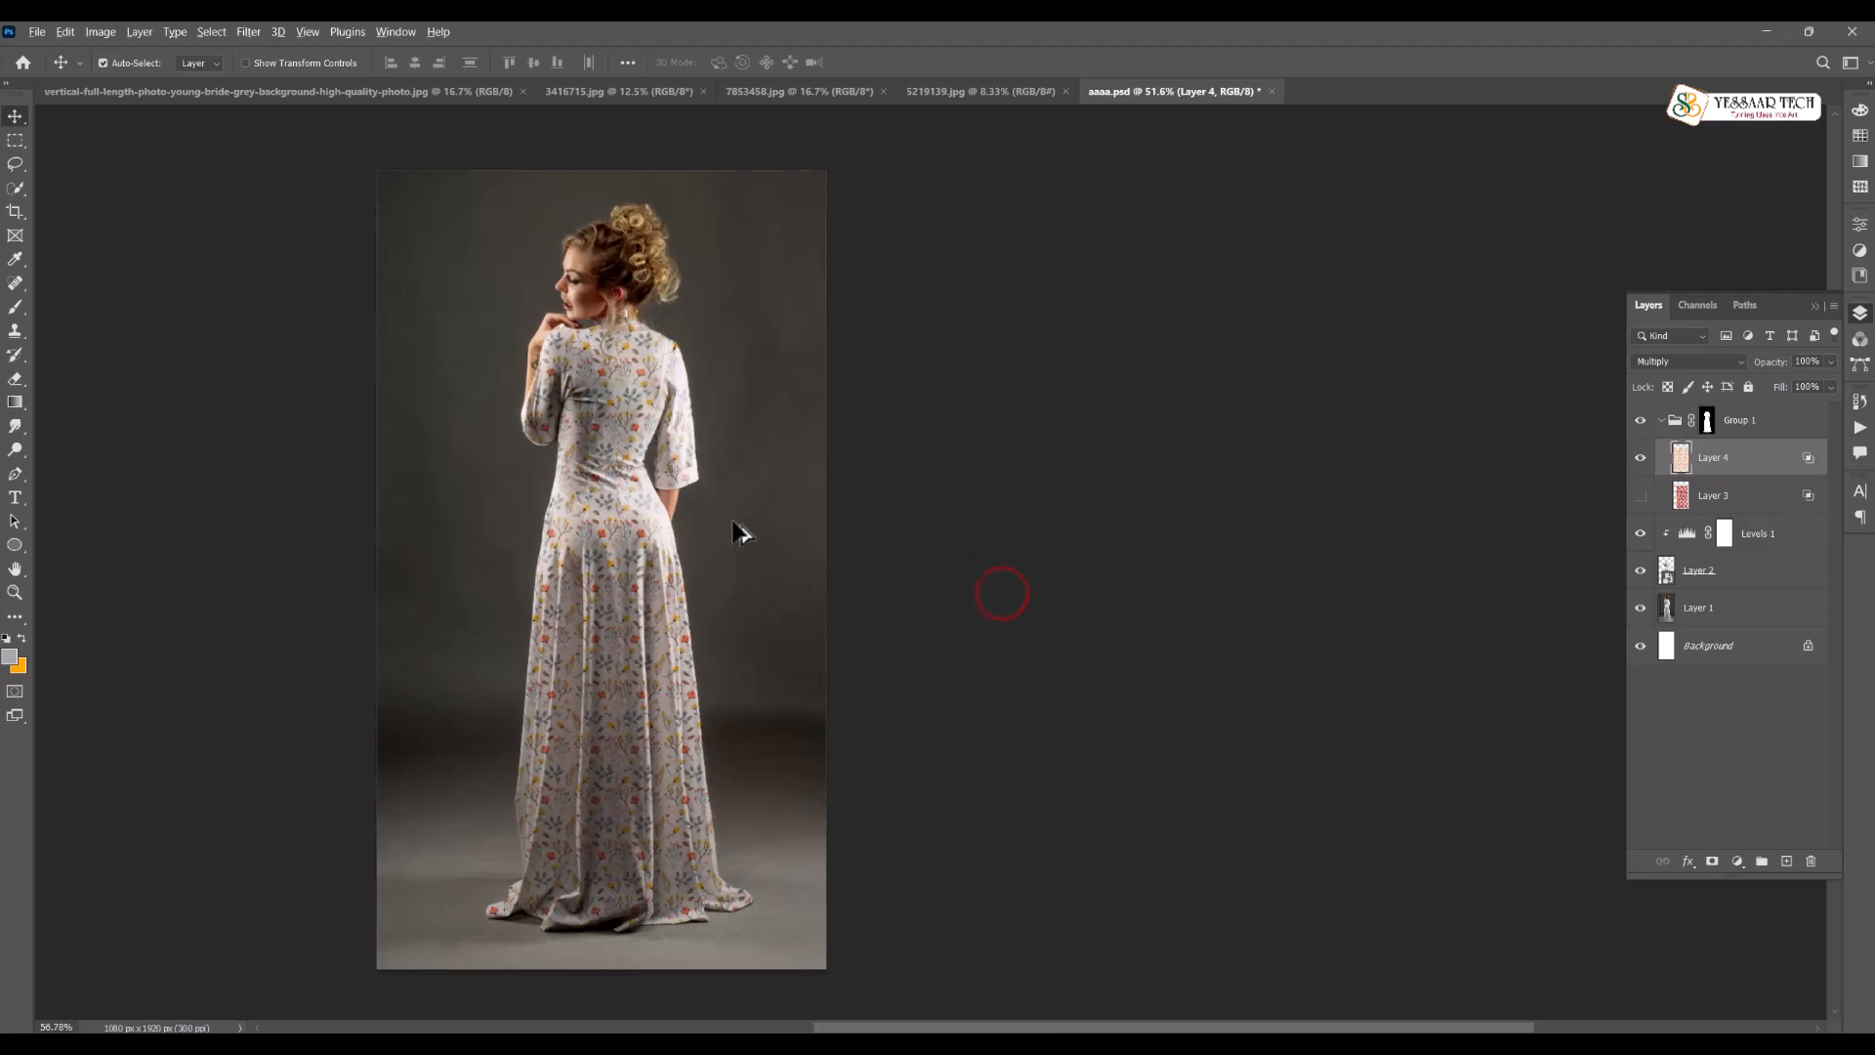
pyautogui.click(630, 93)
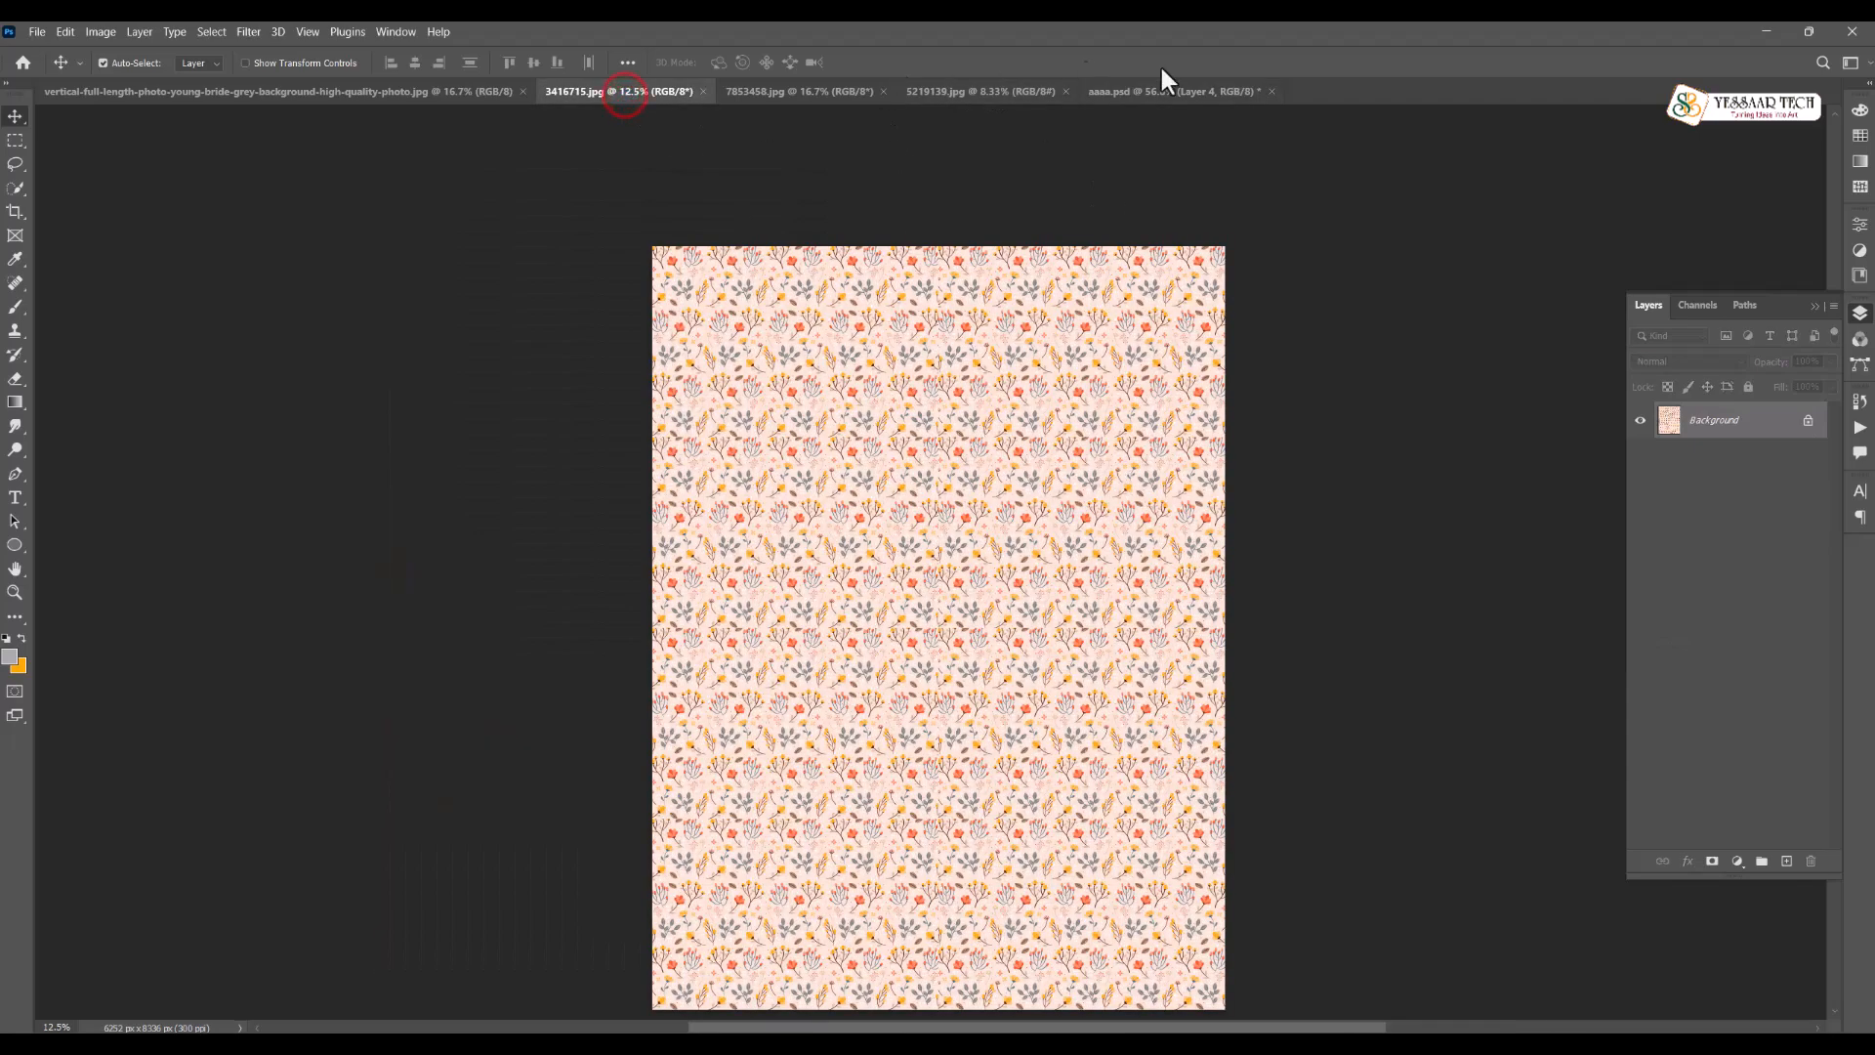
pyautogui.click(1194, 91)
pyautogui.click(607, 91)
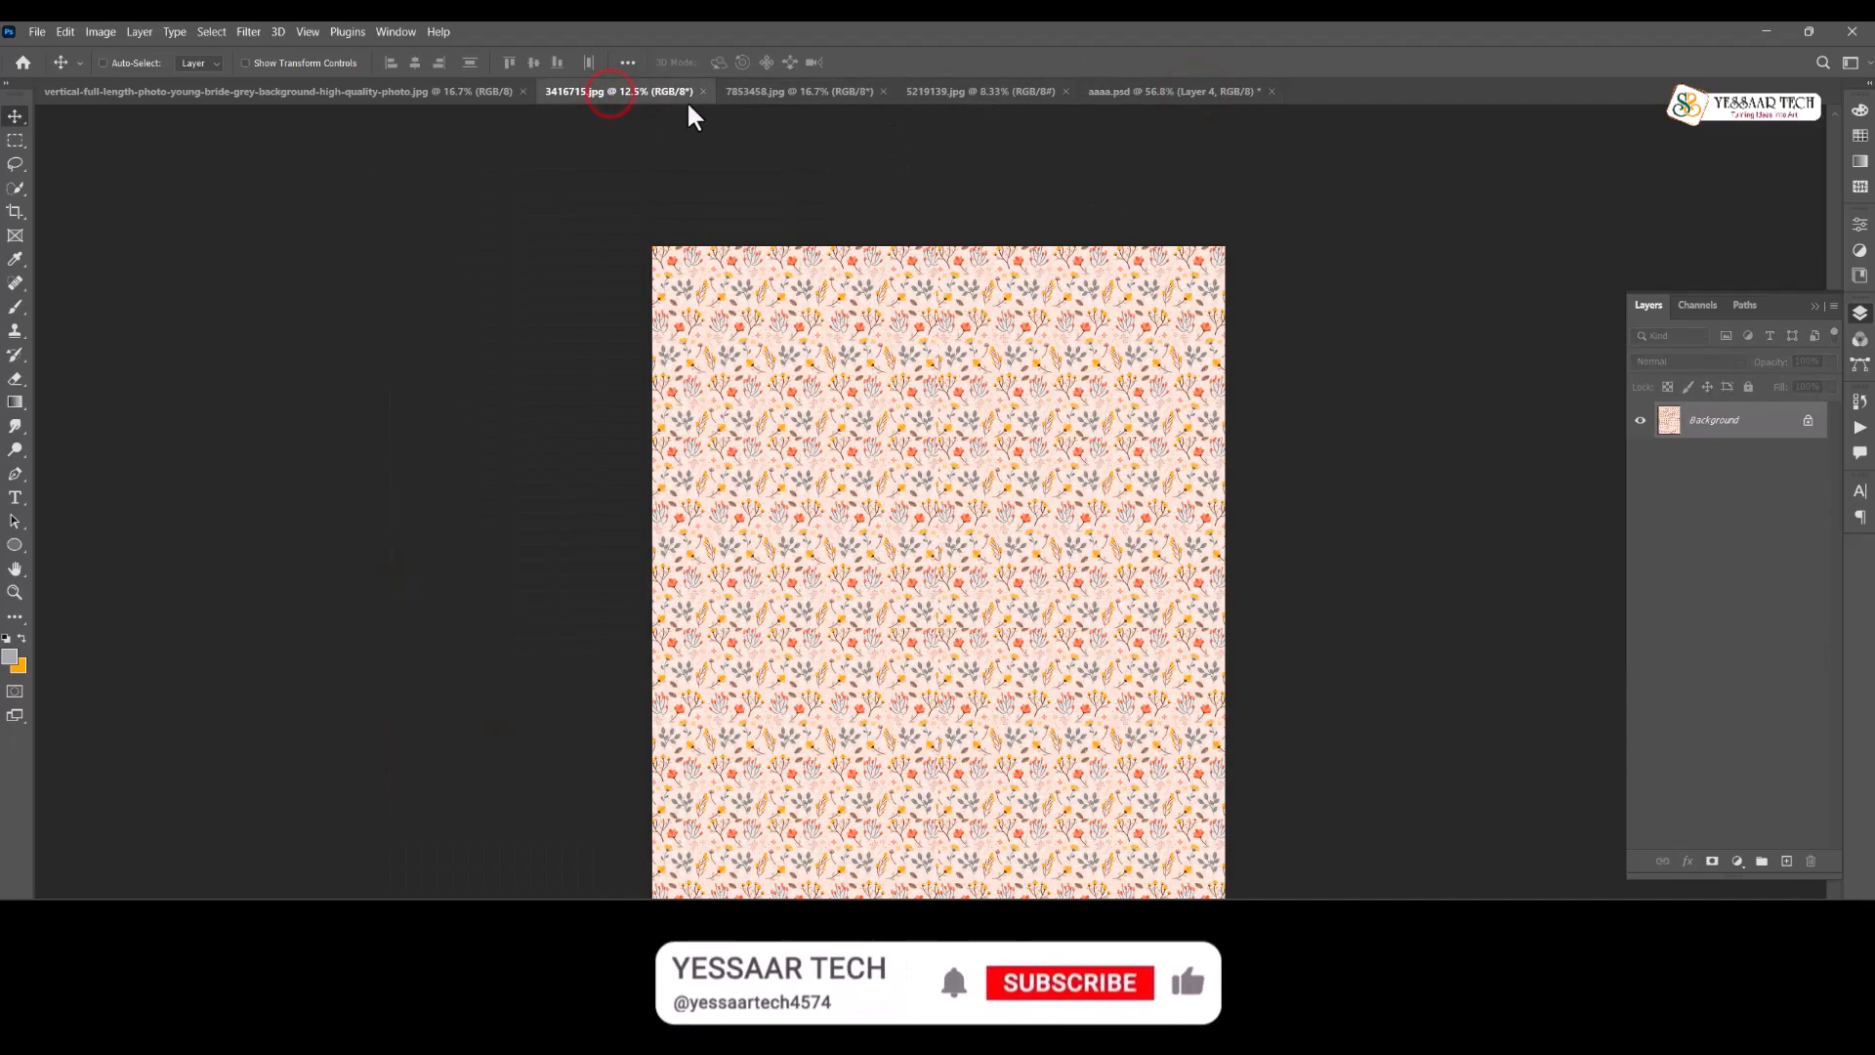
pyautogui.click(766, 88)
pyautogui.click(661, 89)
pyautogui.click(1135, 92)
pyautogui.click(639, 94)
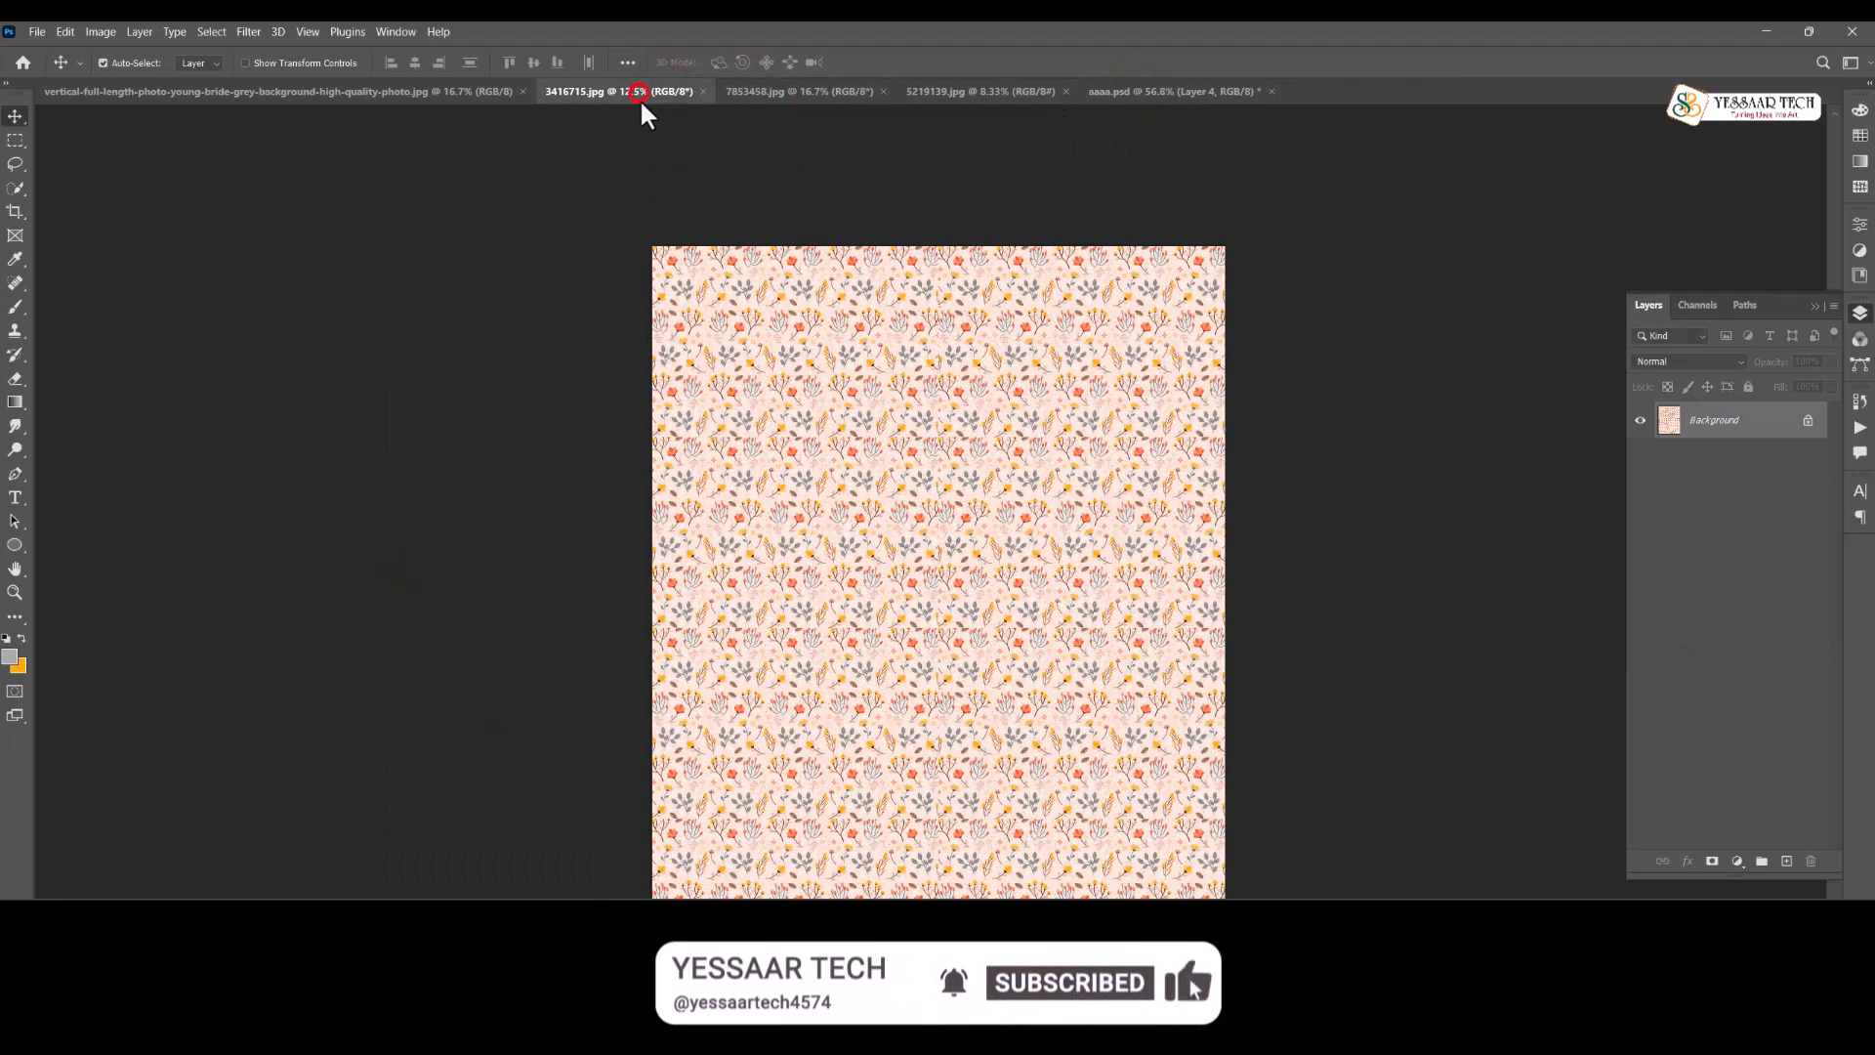
pyautogui.hotkey('ctrl', 'w')
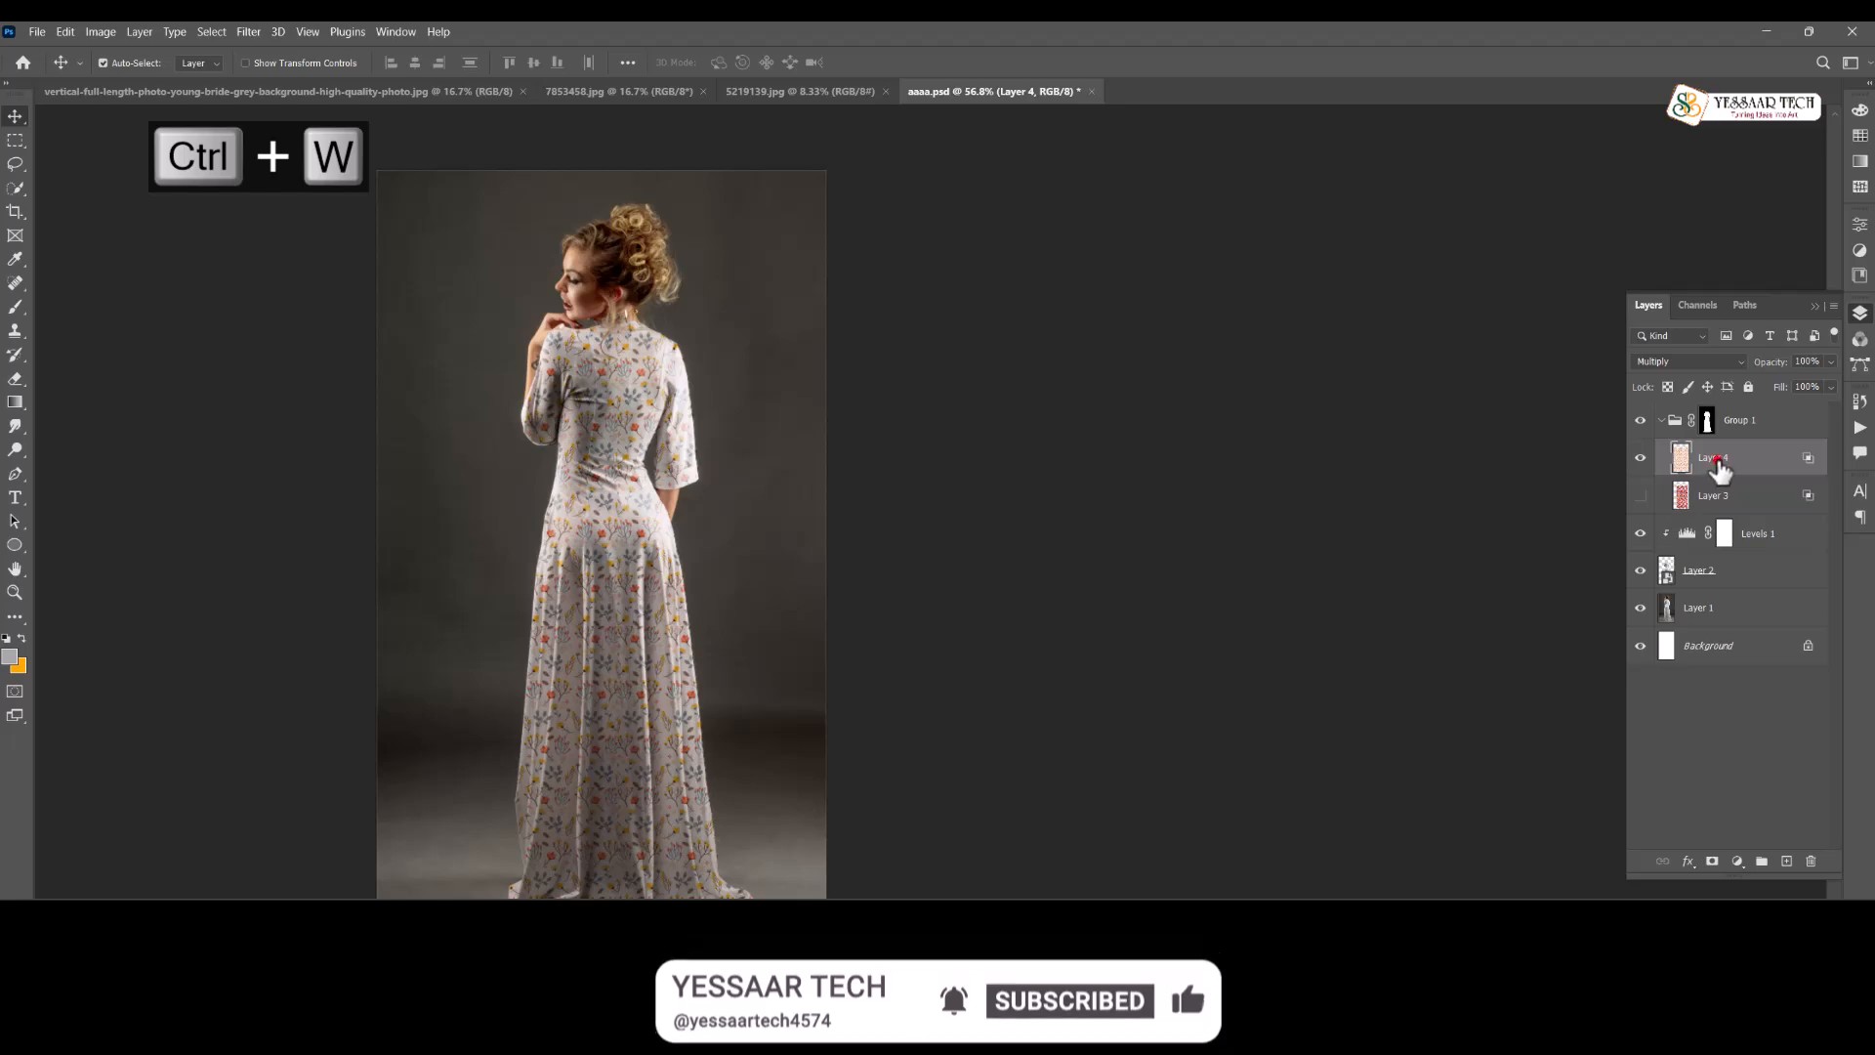
# Copy the 7853458.jpg pattern into the group in aaaa.psd as a layer above the peach floral layer
pyautogui.click(628, 388)
pyautogui.click(640, 91)
pyautogui.moveTo(936, 396); pyautogui.dragTo(714, 428)
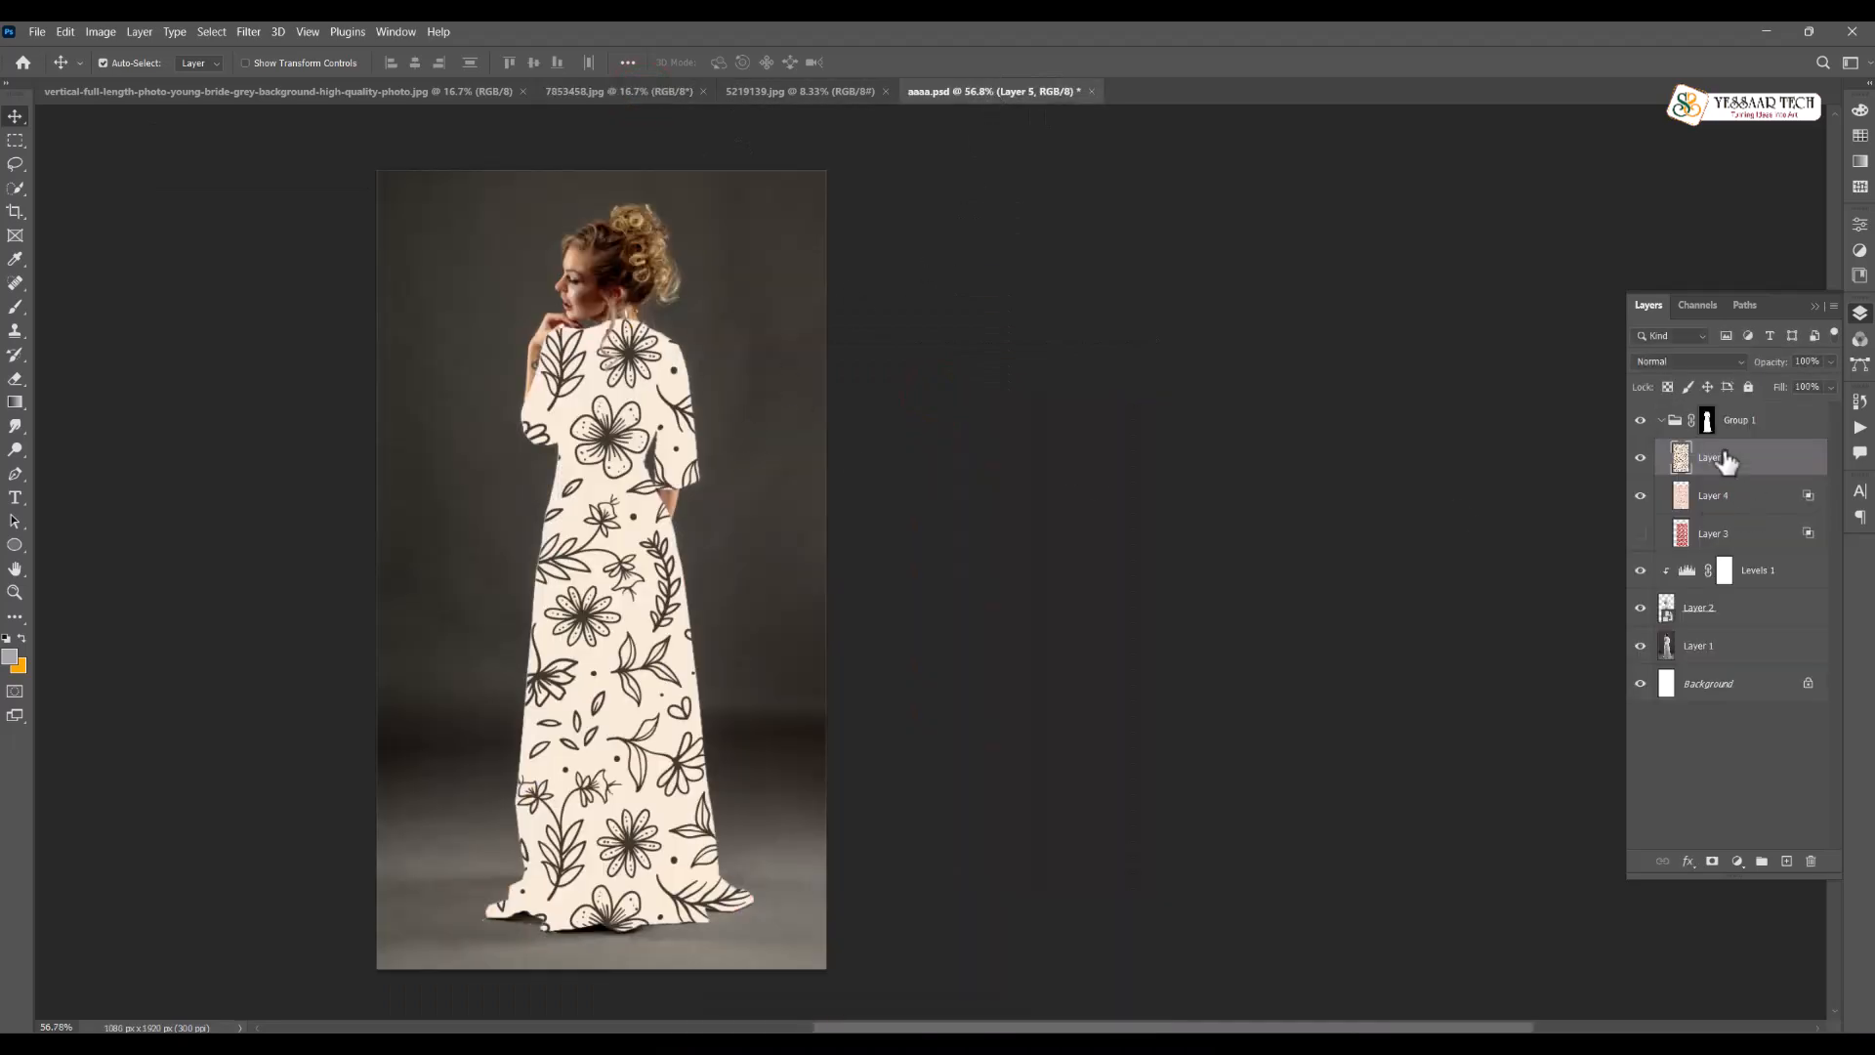
# Scale down the cream line-art floral layer and position it so it covers the whole dress
pyautogui.hotkey('ctrl', 't')
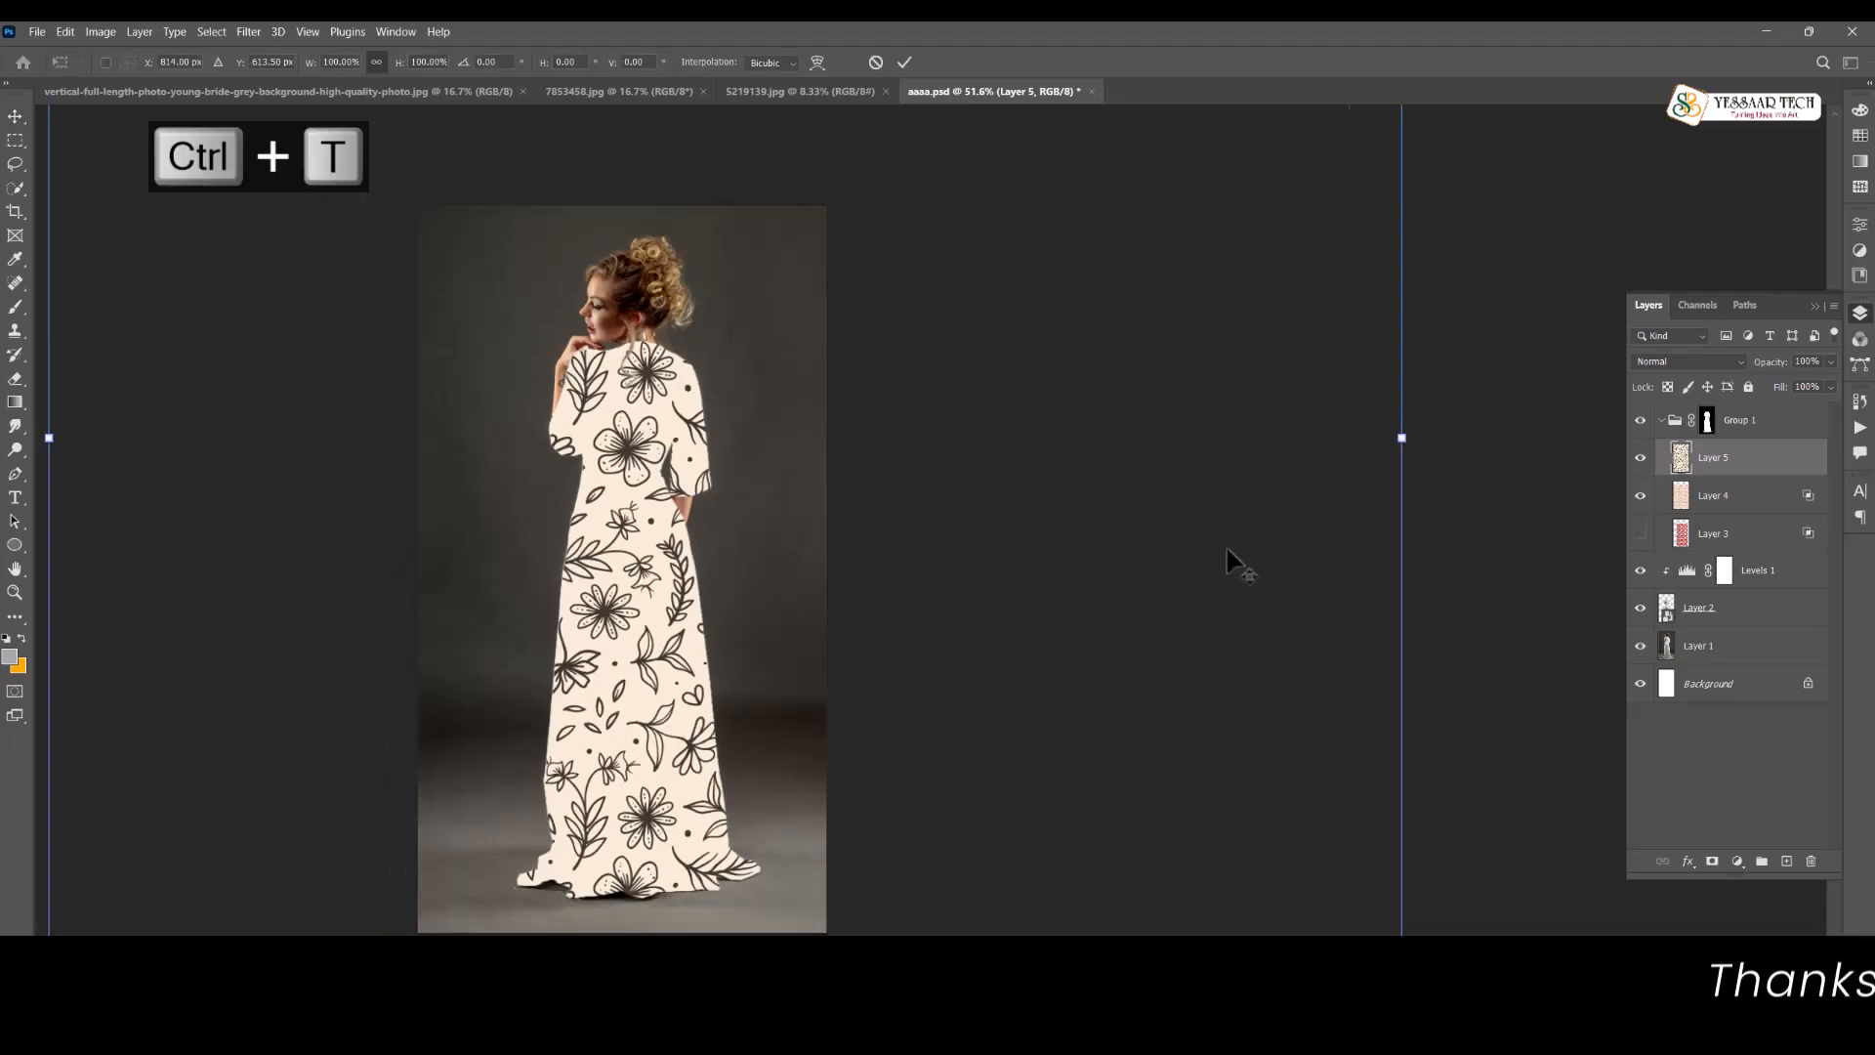
pyautogui.moveTo(1349, 450); pyautogui.dragTo(928, 445)
pyautogui.moveTo(653, 475); pyautogui.dragTo(601, 642)
pyautogui.doubleClick(595, 629)
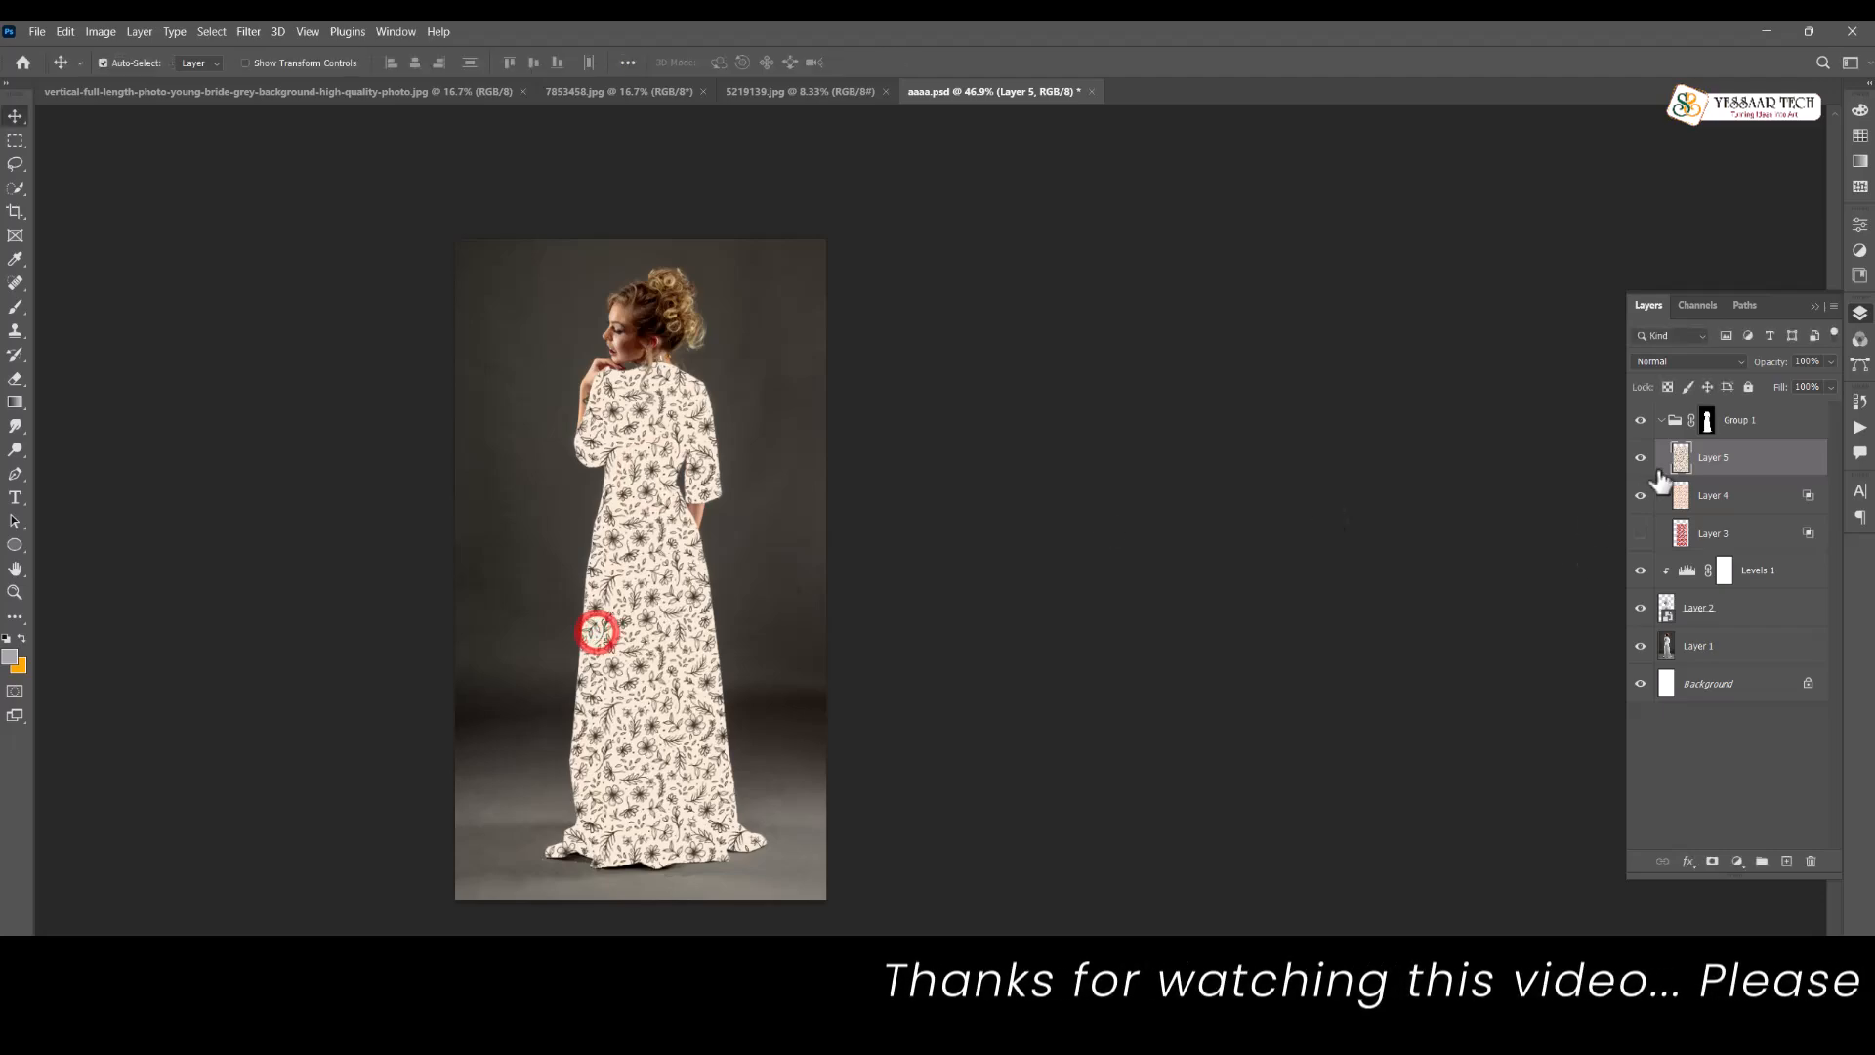
# Hide the peach floral layer and set the cream line-art floral layer's blend mode to Multiply
pyautogui.click(1640, 457)
pyautogui.scroll(2, 607, 570)
pyautogui.scroll(1, 608, 570)
pyautogui.click(1641, 495)
pyautogui.click(1641, 457)
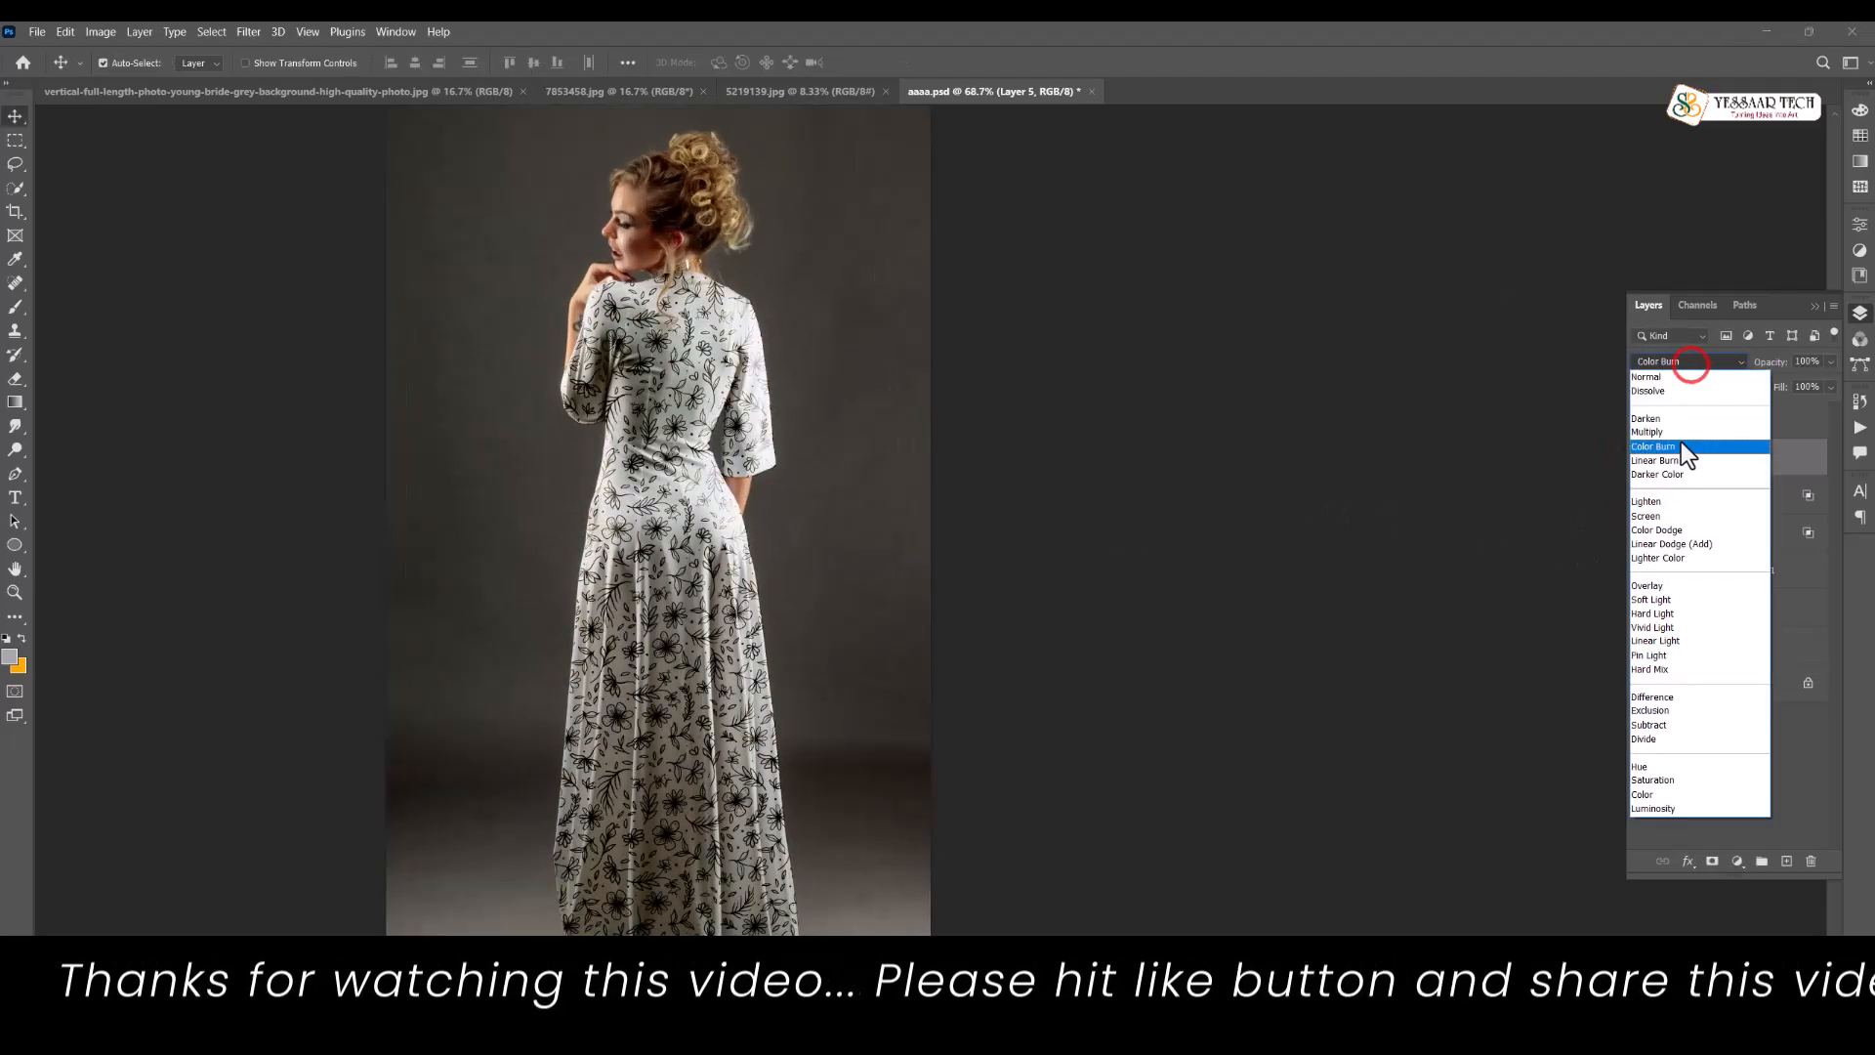
pyautogui.click(1678, 437)
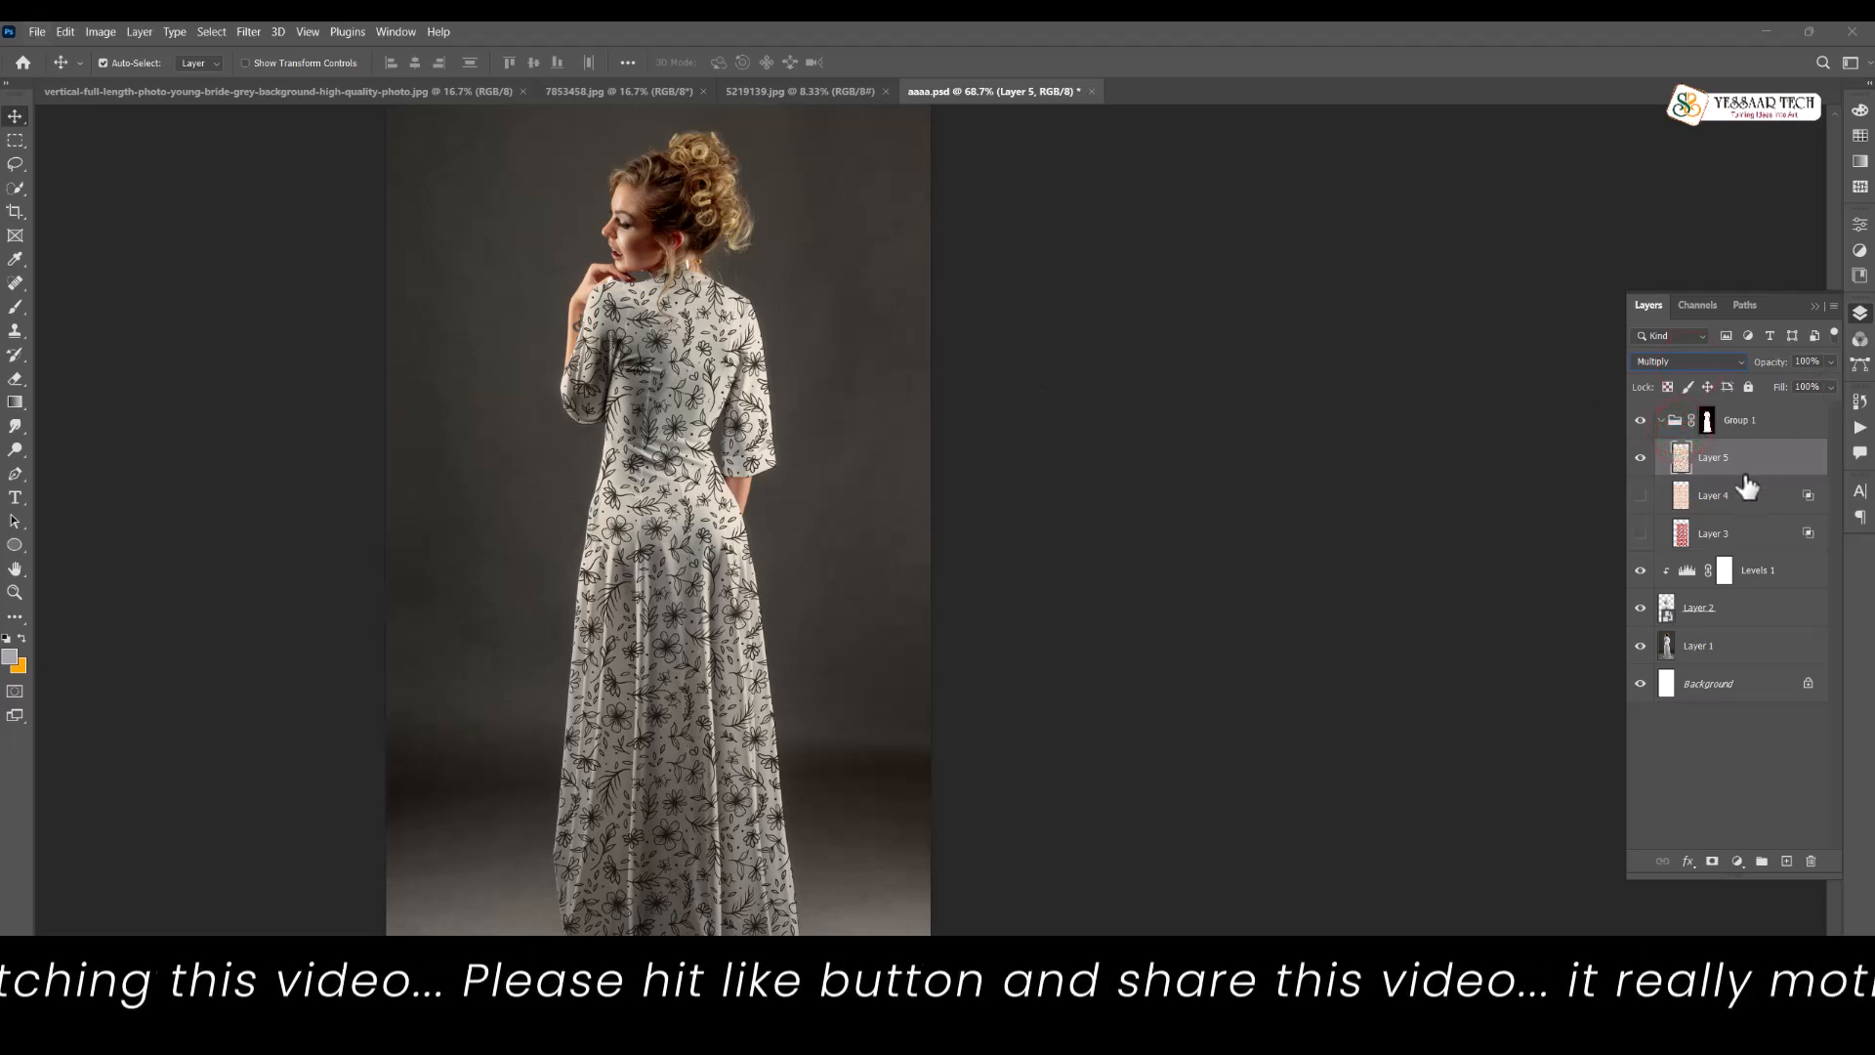
# In the line-art floral layer's Blend If settings, split the Underlying Layer white point to 177 / 255
pyautogui.rightClick(1746, 486)
pyautogui.click(1569, 264)
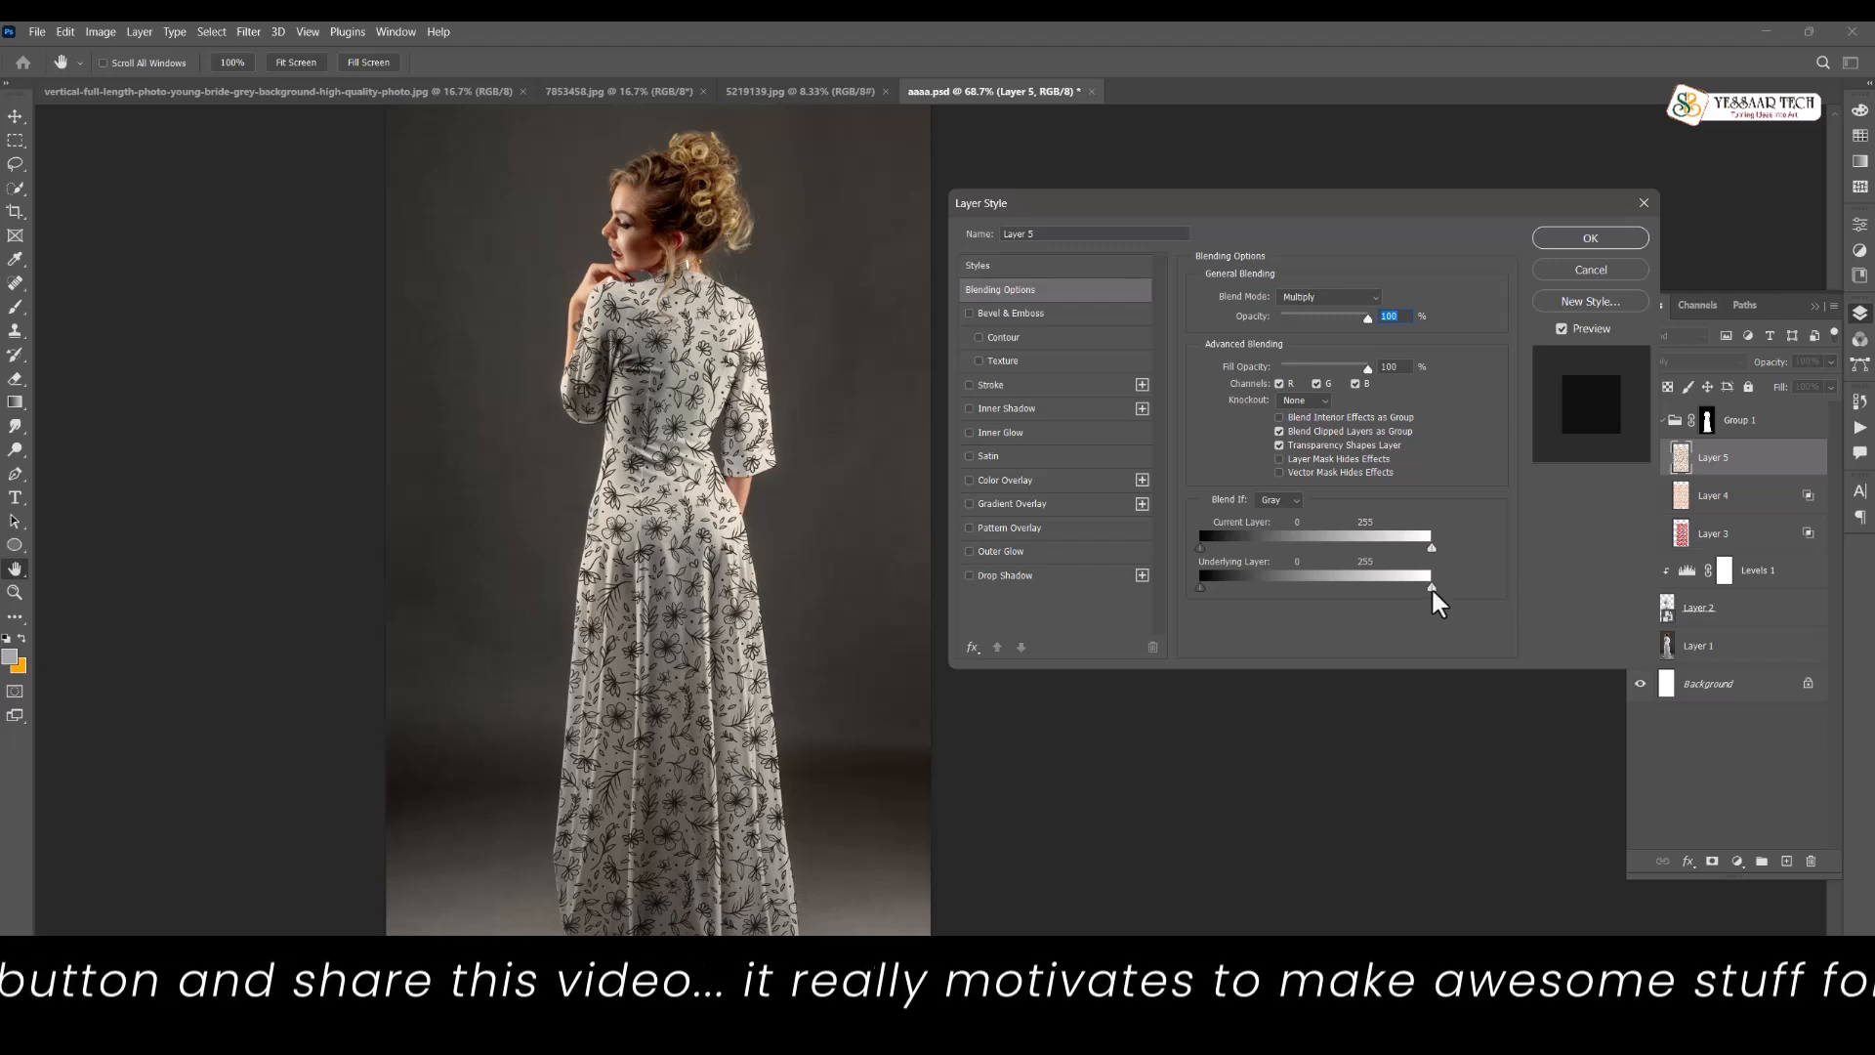
pyautogui.moveTo(1432, 586); pyautogui.dragTo(1363, 593)
pyautogui.hotkey('ctrl', 'z')
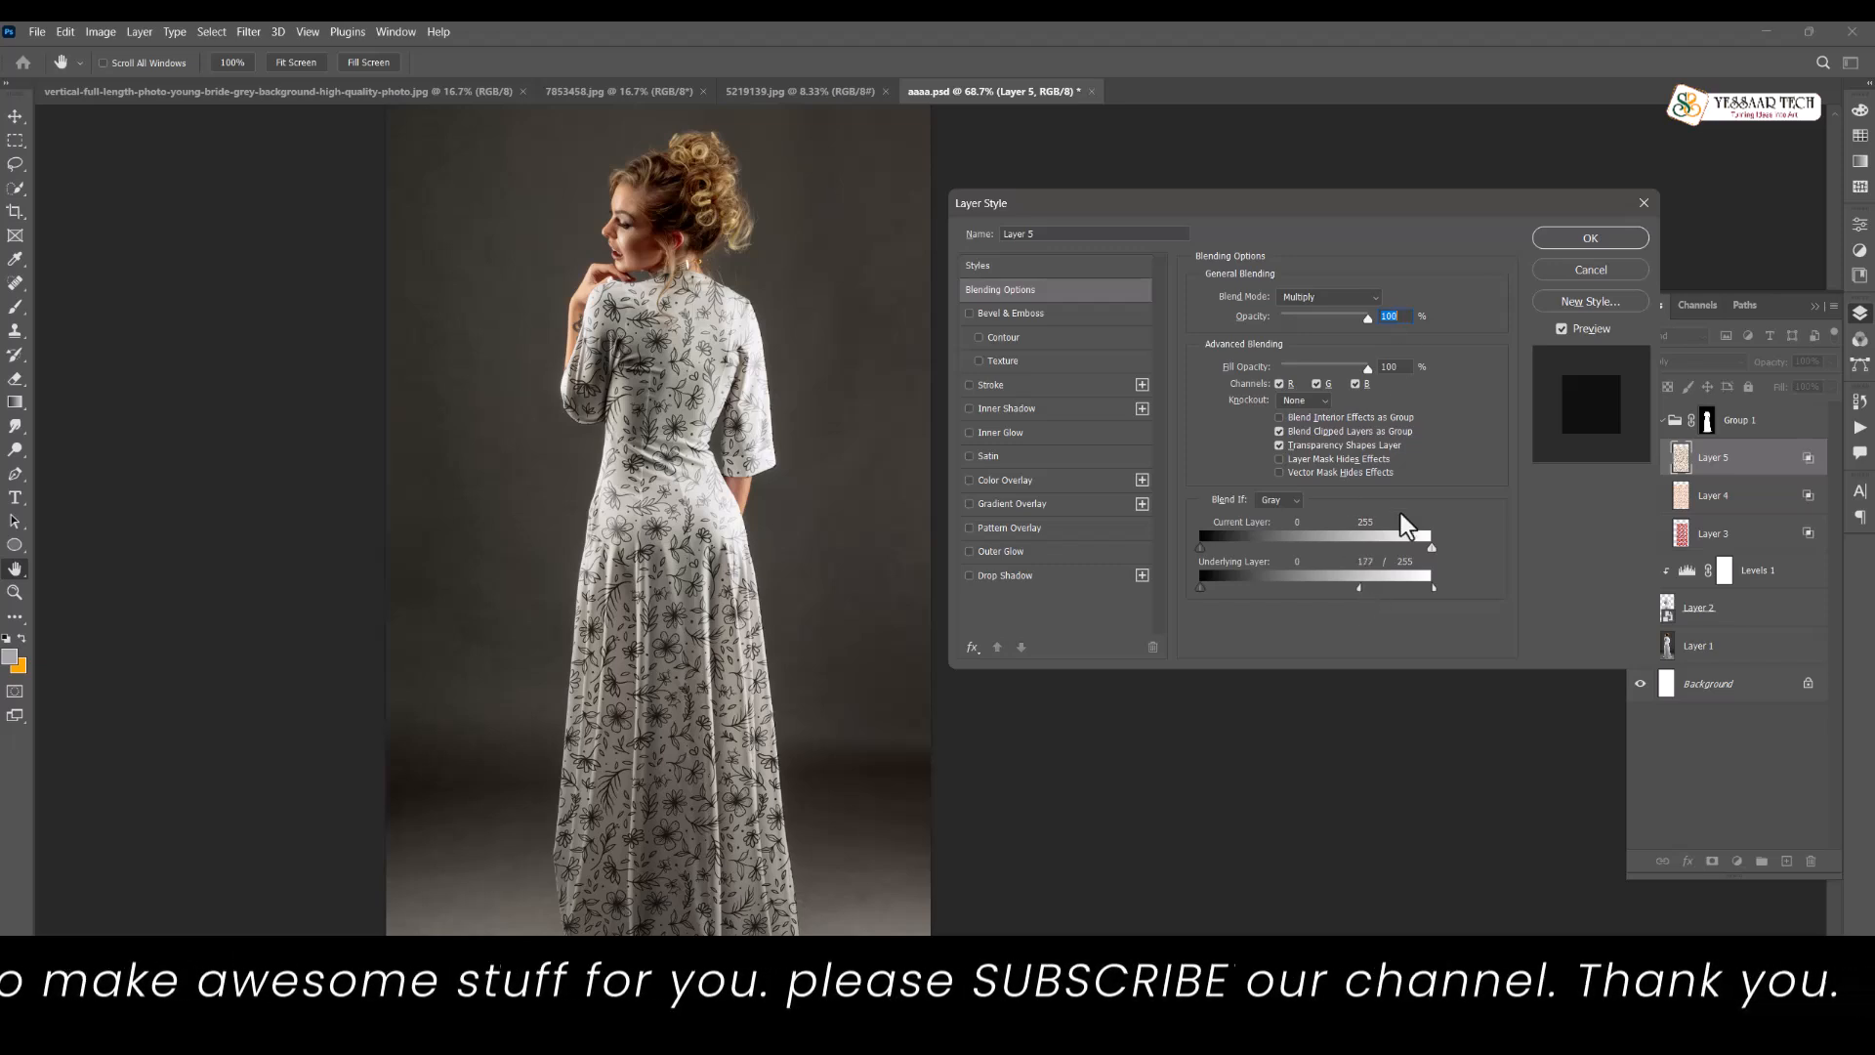
pyautogui.click(1589, 238)
# Hide the line-art floral layer and close the 7853458.jpg pattern document
pyautogui.moveTo(1147, 414); pyautogui.dragTo(1097, 422)
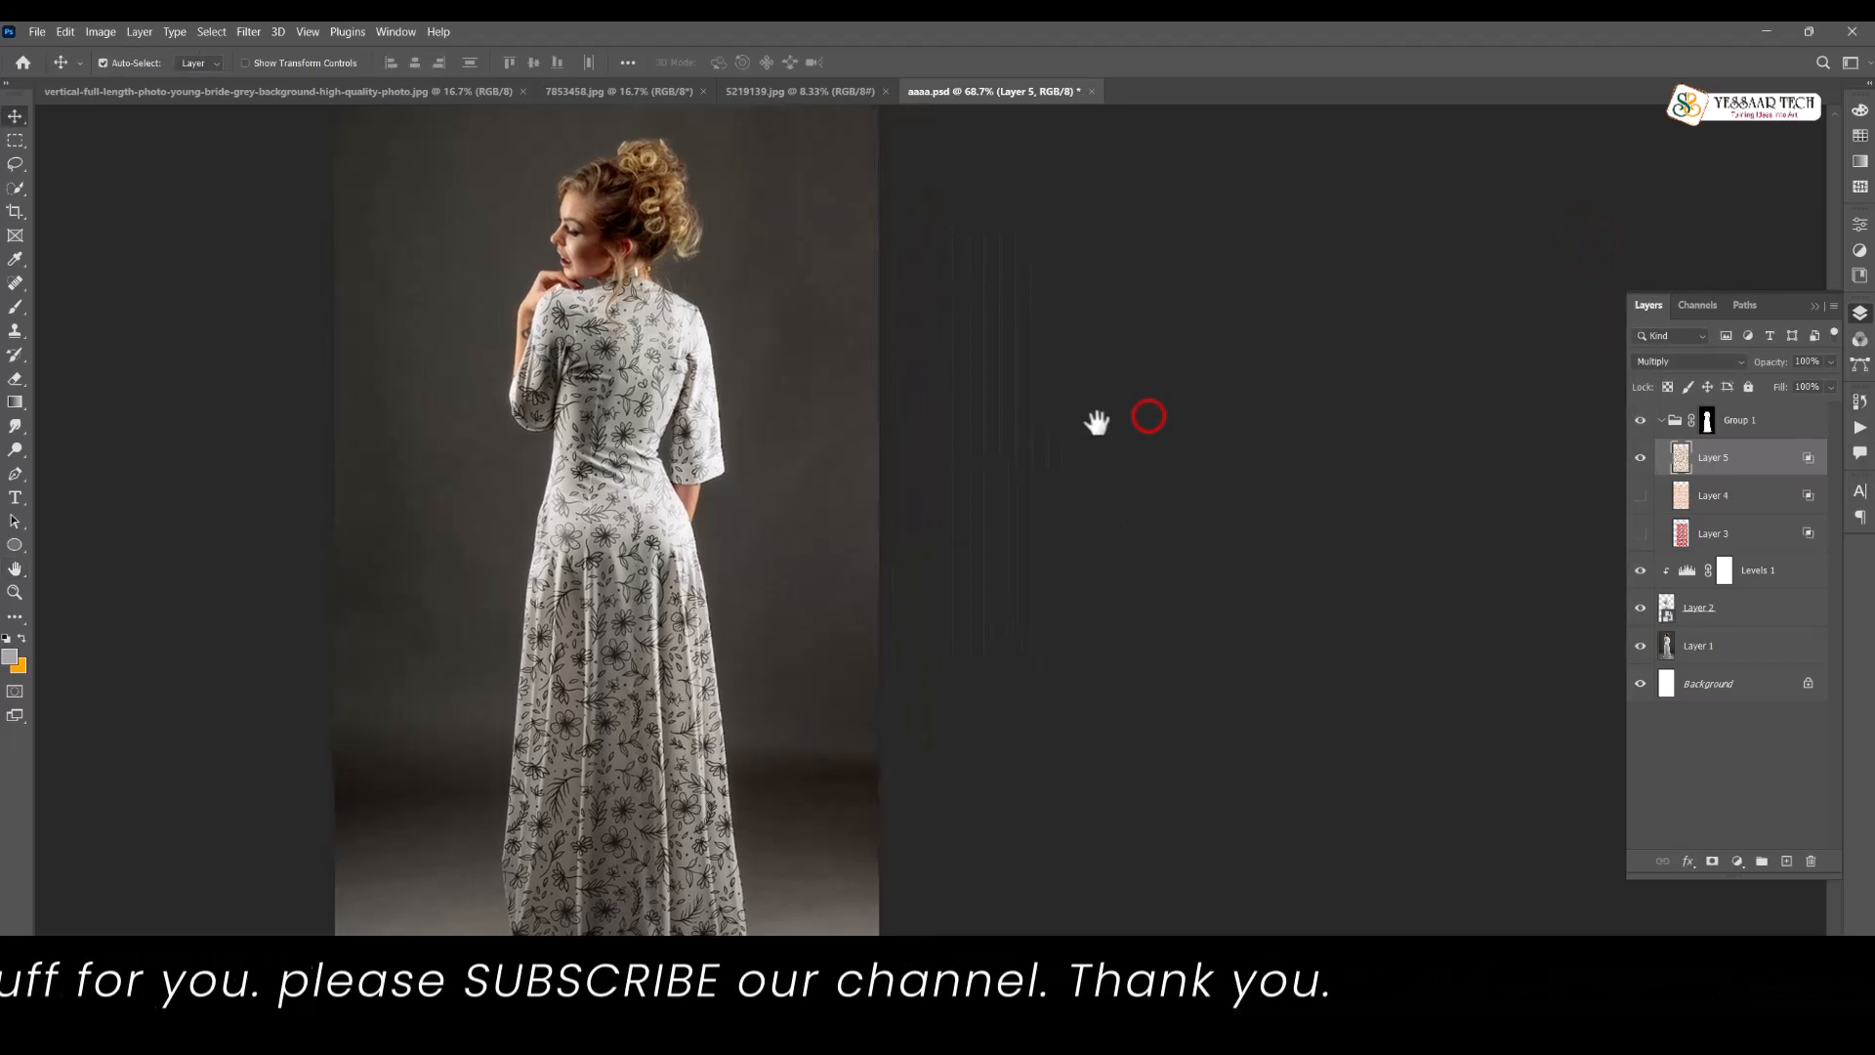
pyautogui.click(1640, 457)
pyautogui.click(782, 87)
pyautogui.click(694, 85)
# Copy the blue 5219139.jpg pattern into the group in aaaa.psd, scaled to 13.17% and positioned over the whole dress
pyautogui.click(703, 91)
pyautogui.moveTo(901, 381); pyautogui.dragTo(803, 307)
pyautogui.hotkey('ctrl', 't')
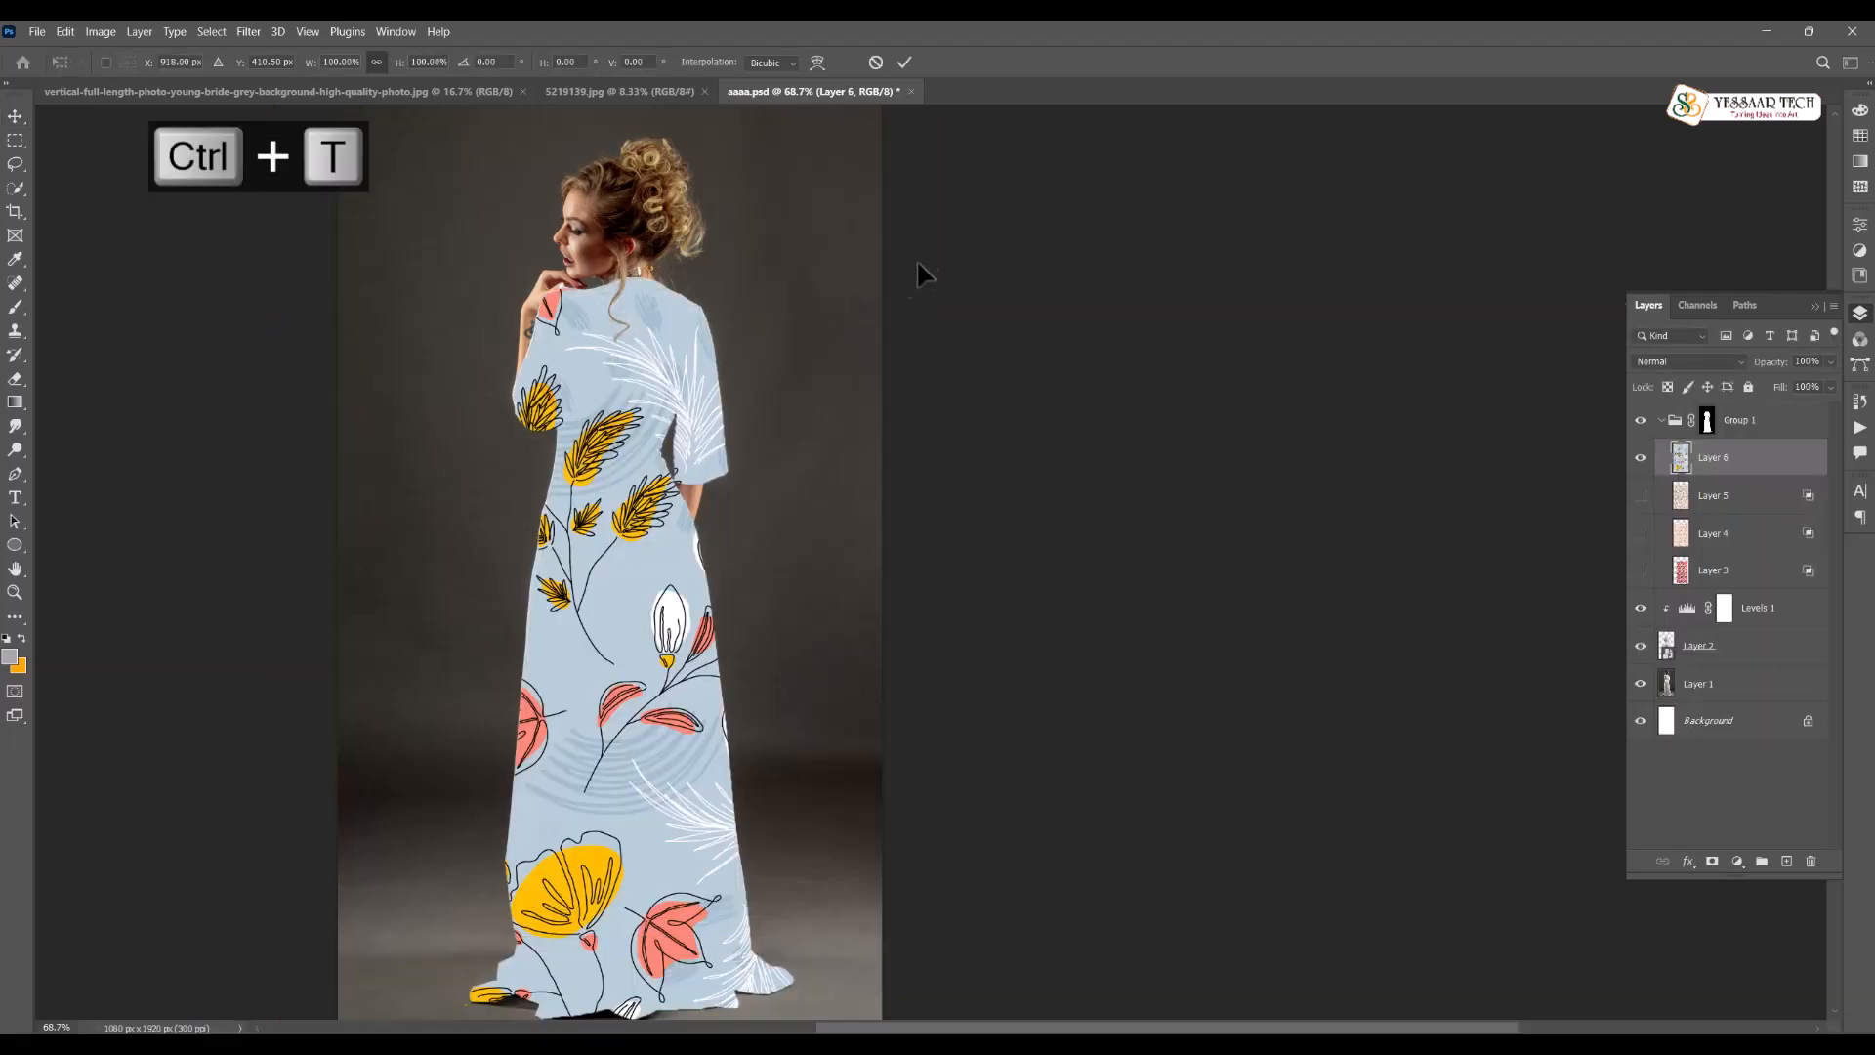
pyautogui.hotkey('ctrl', '0')
pyautogui.click(1460, 491)
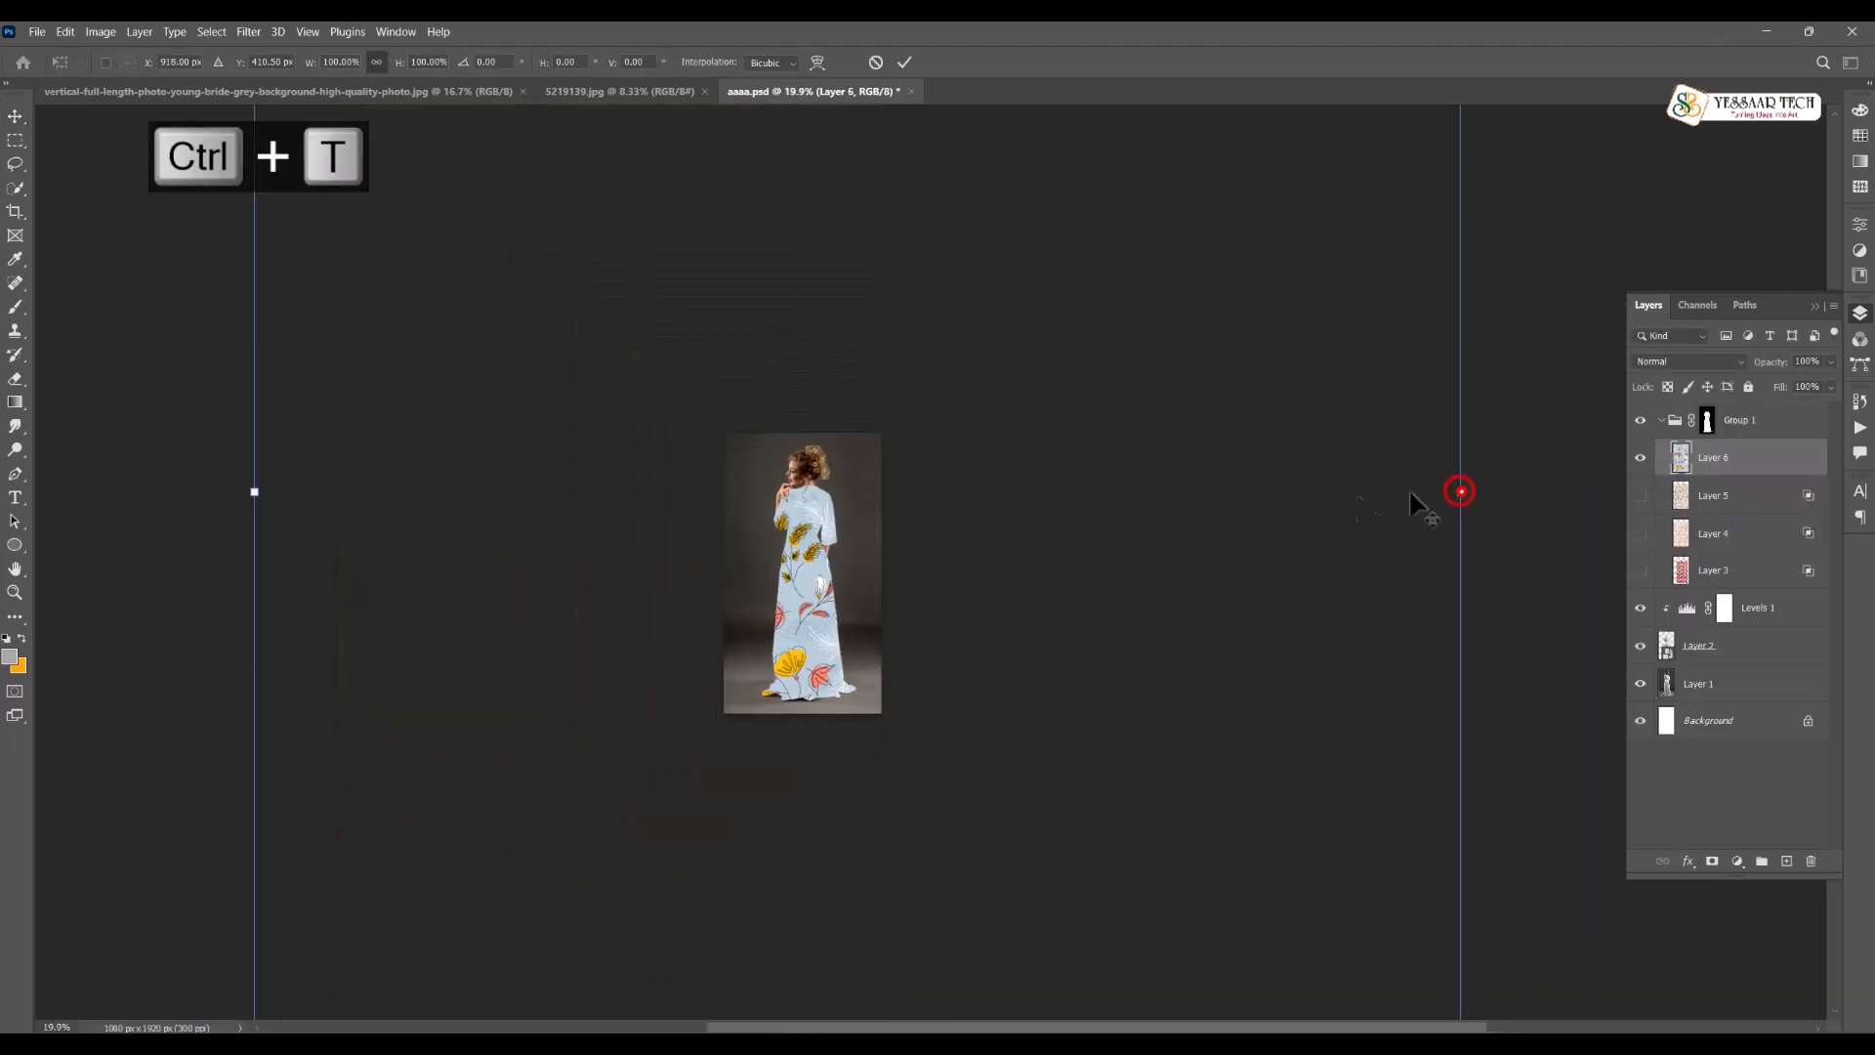
pyautogui.moveTo(1460, 491); pyautogui.dragTo(959, 491)
pyautogui.moveTo(809, 507); pyautogui.dragTo(756, 595)
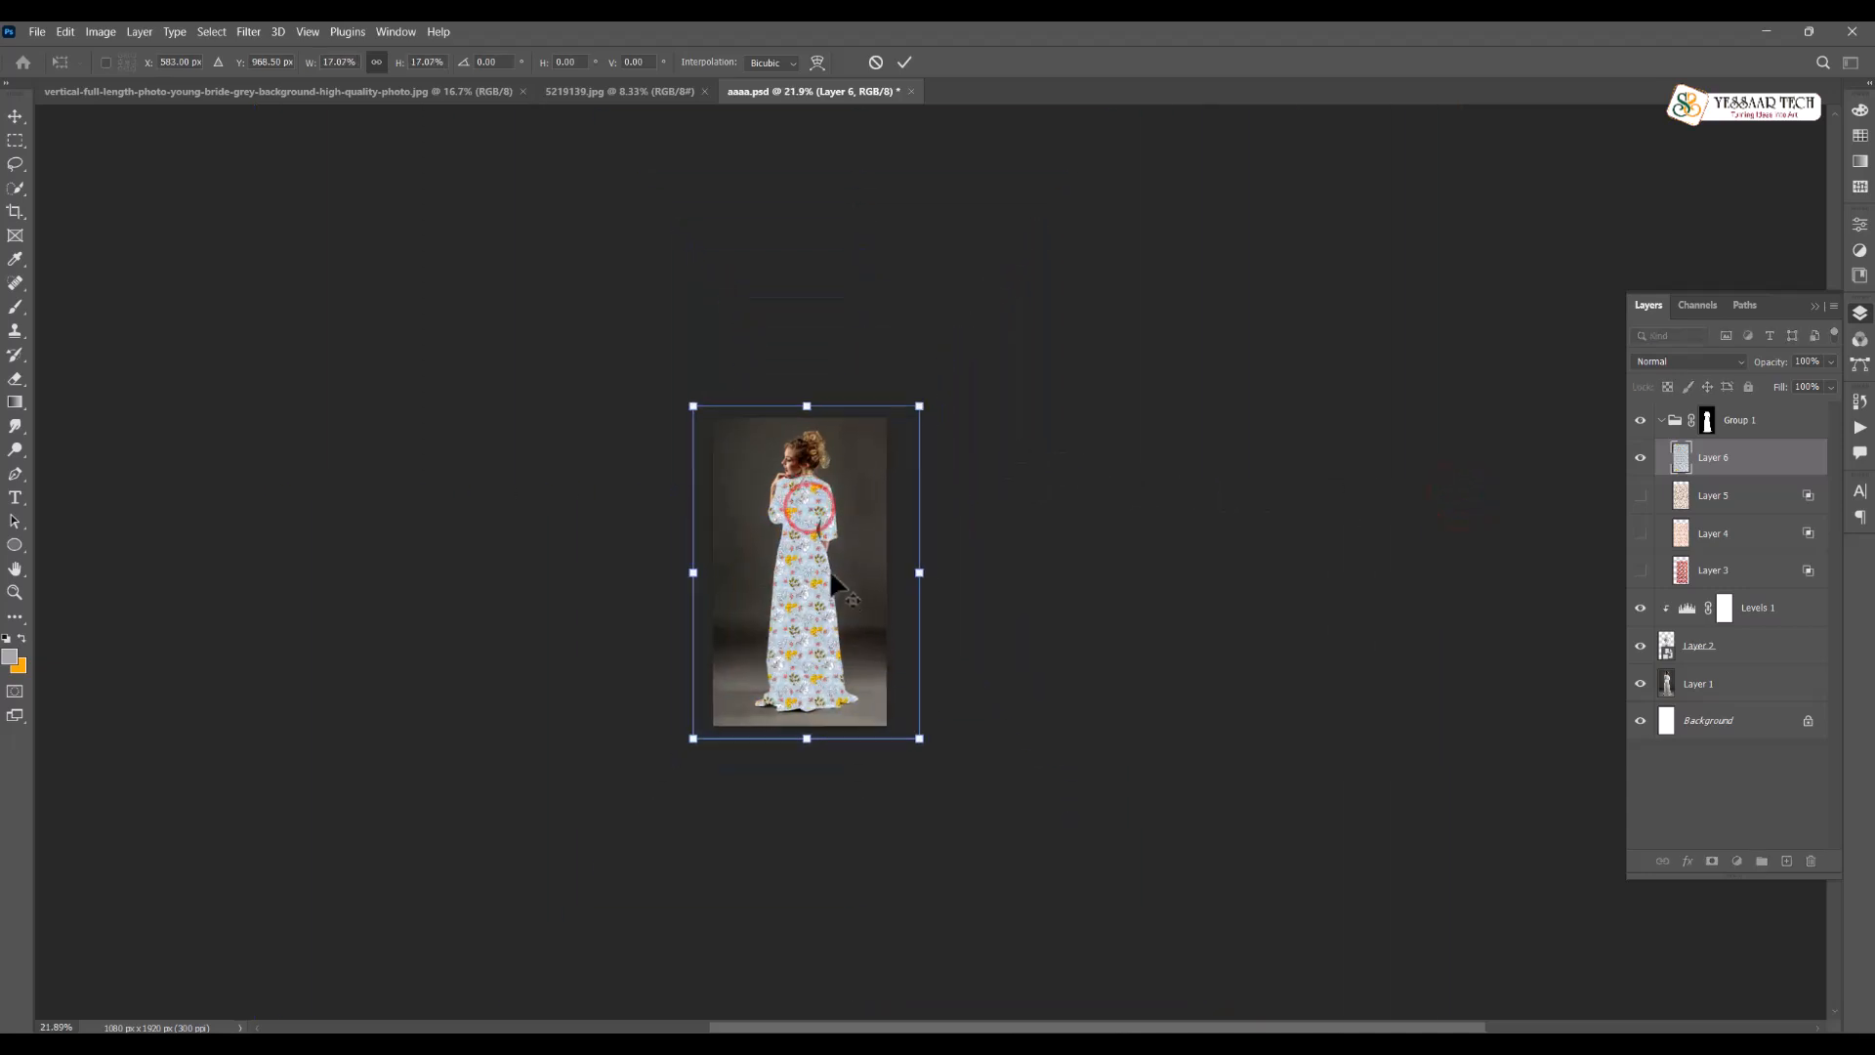
pyautogui.scroll(5, 772, 586)
pyautogui.moveTo(567, 567); pyautogui.dragTo(628, 567)
pyautogui.moveTo(872, 556); pyautogui.dragTo(859, 613)
pyautogui.doubleClick(859, 614)
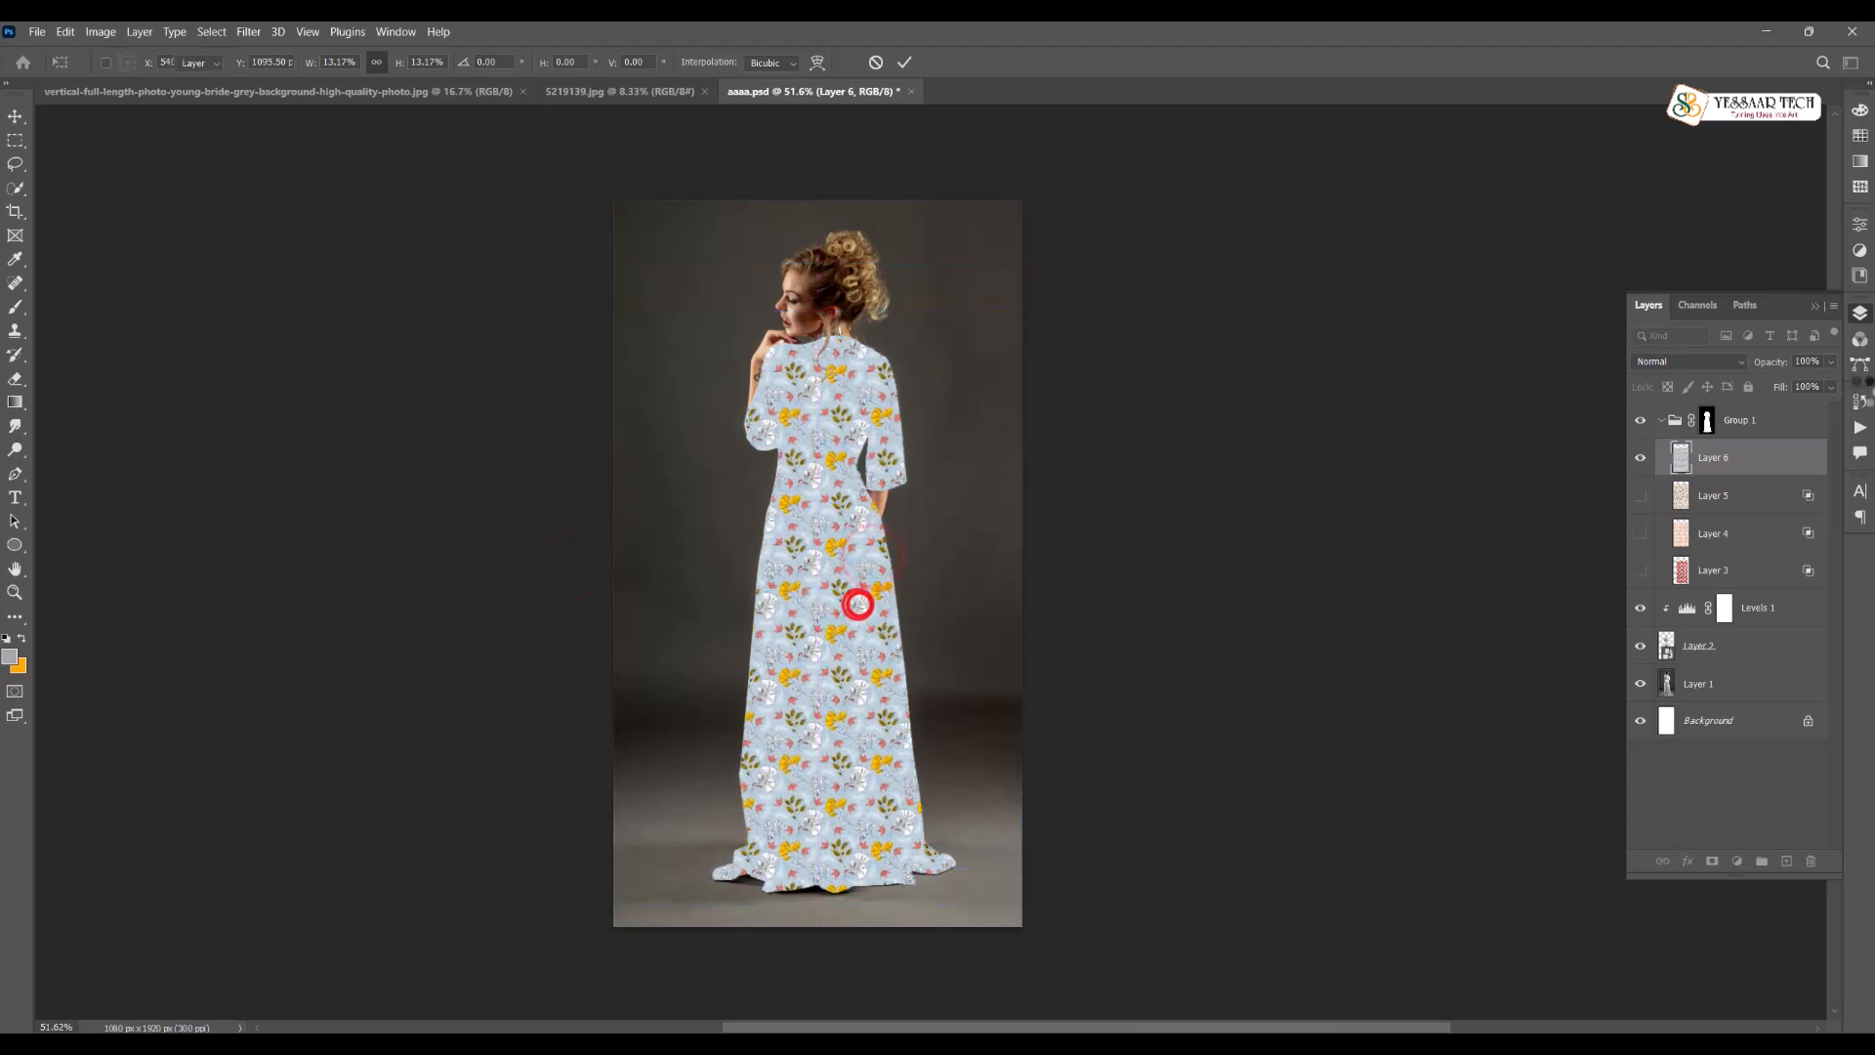
# Set the blue floral layer to Multiply and split its Blend If Underlying Layer white point to about 185 / 255
pyautogui.click(1705, 361)
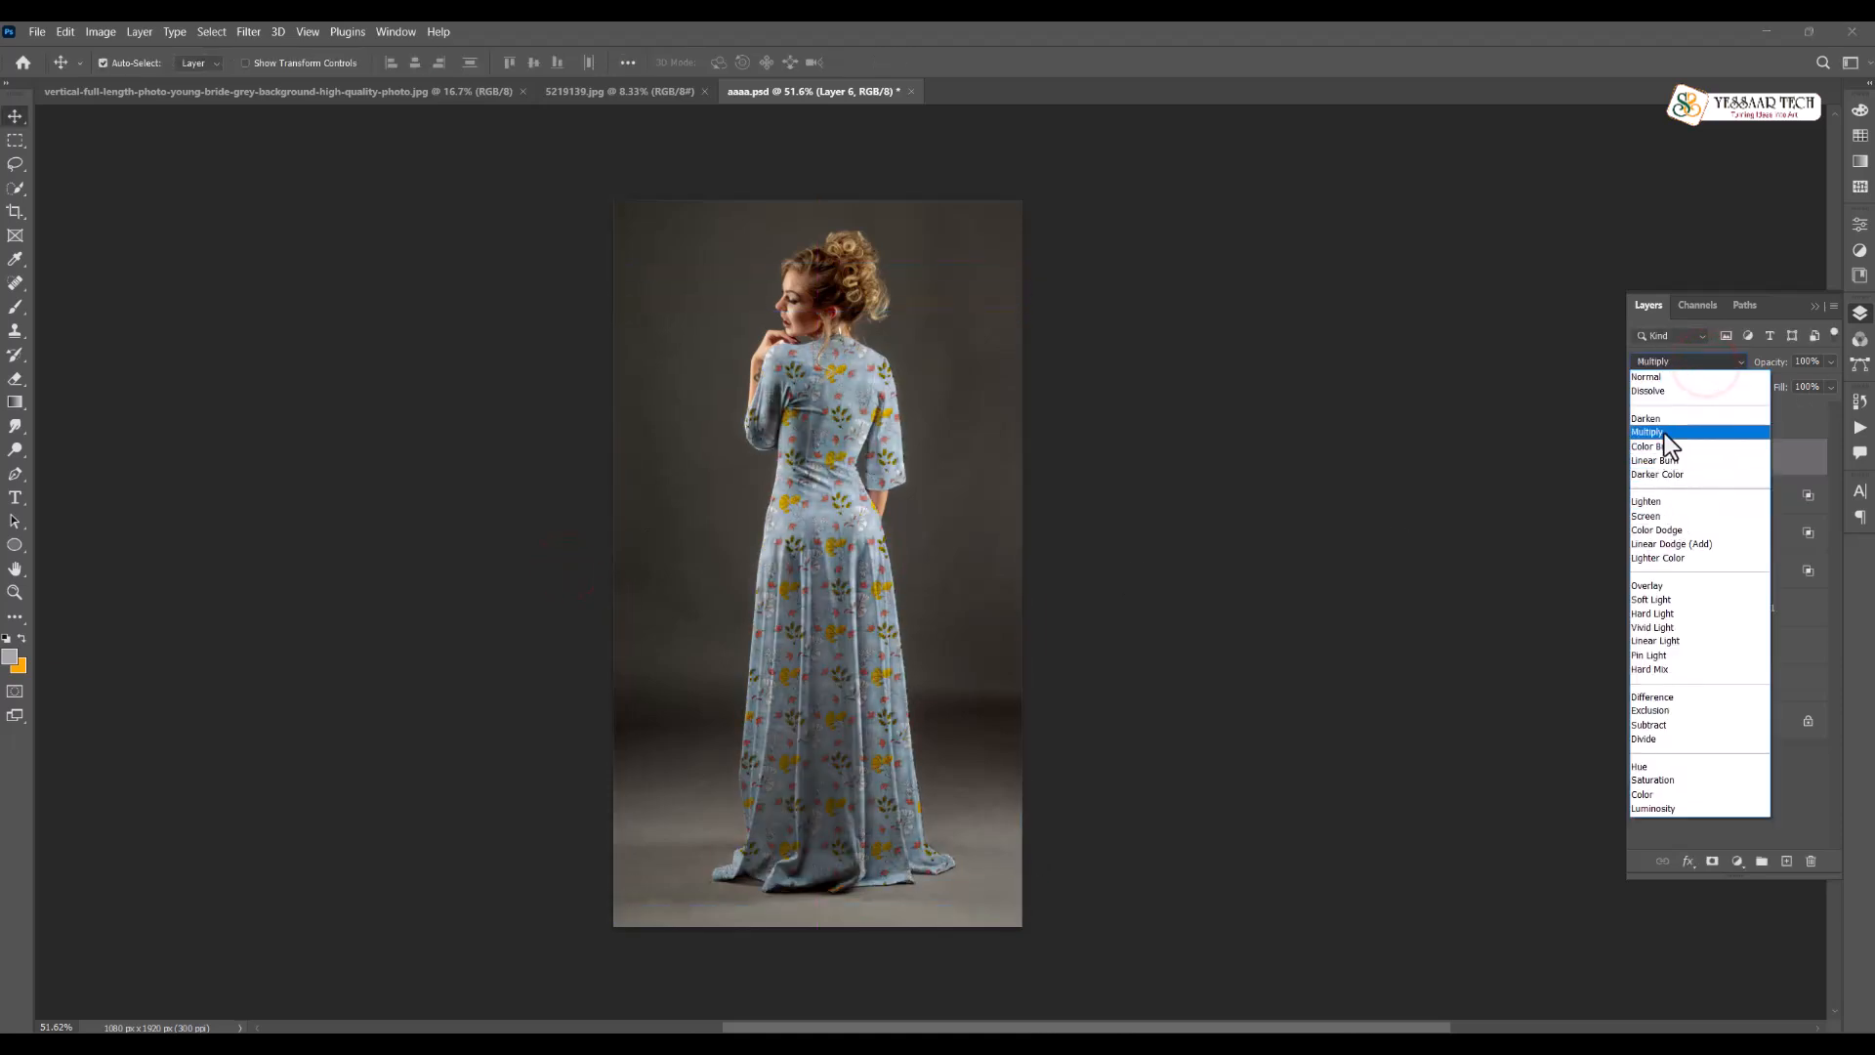
pyautogui.click(1664, 431)
pyautogui.rightClick(1775, 475)
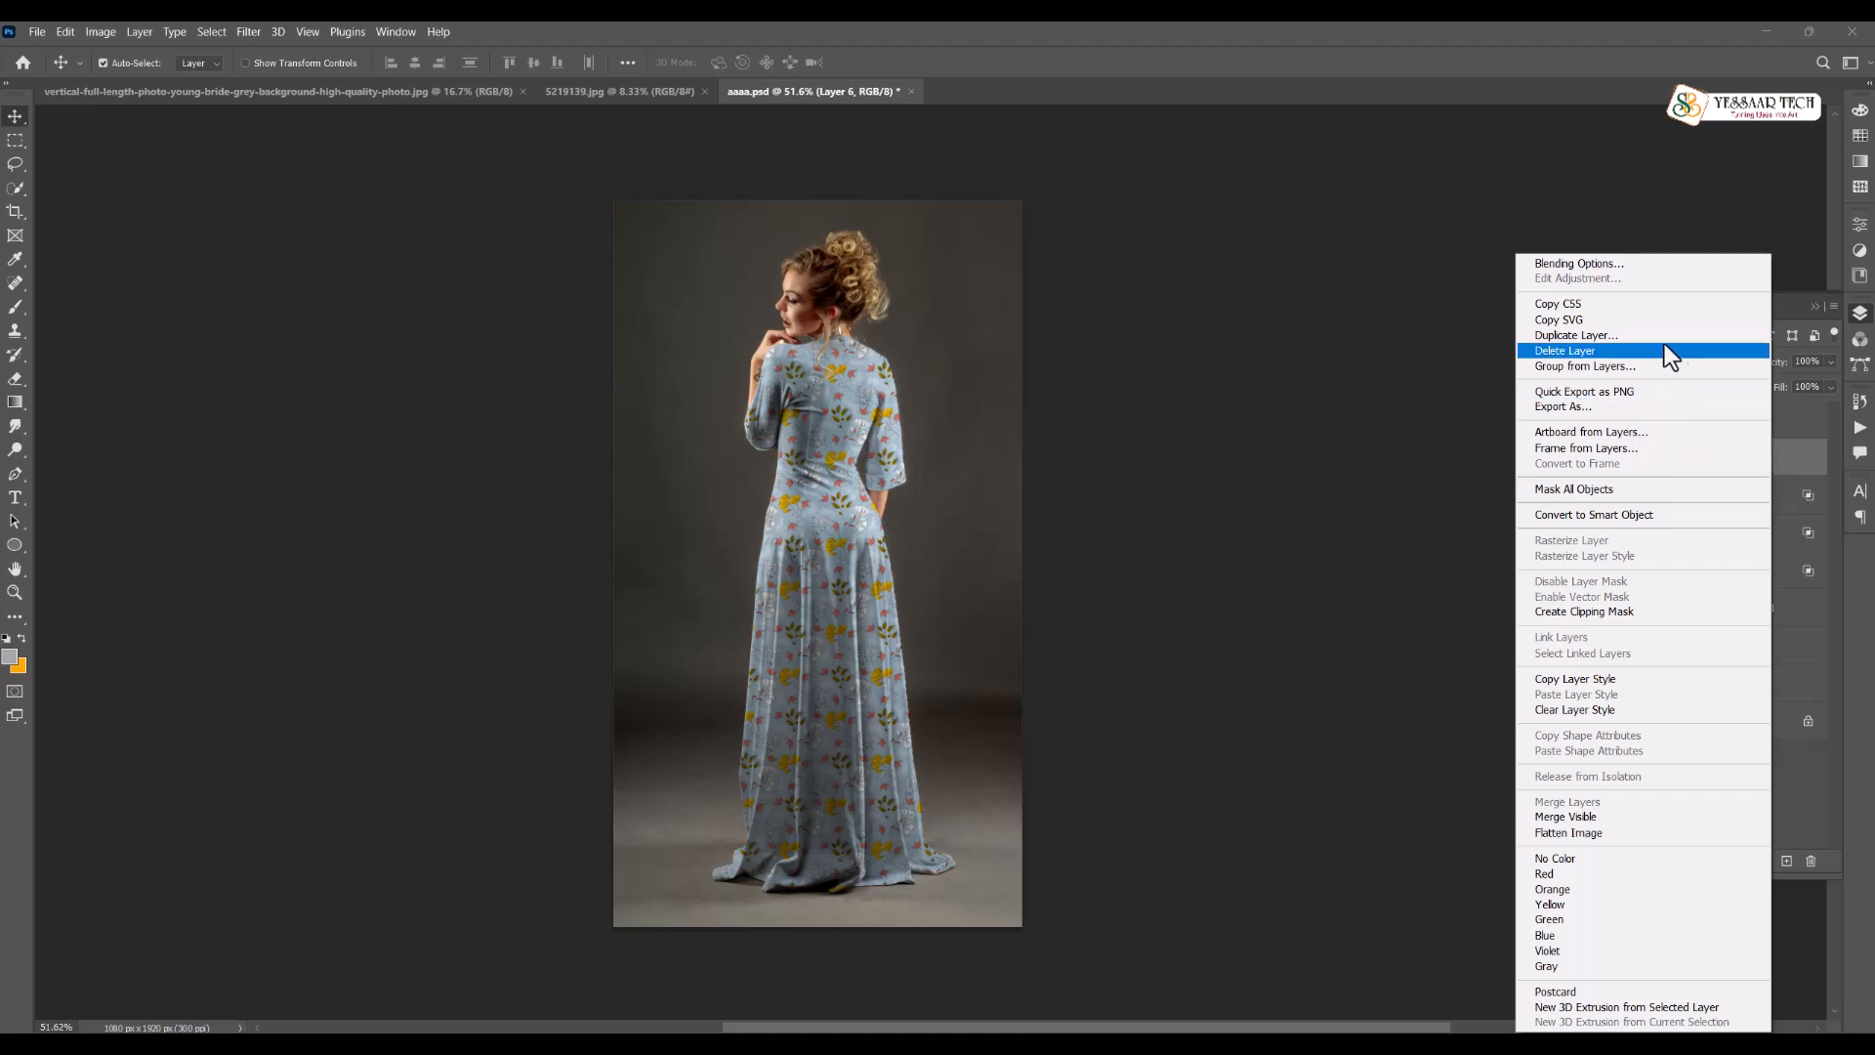
pyautogui.click(1607, 264)
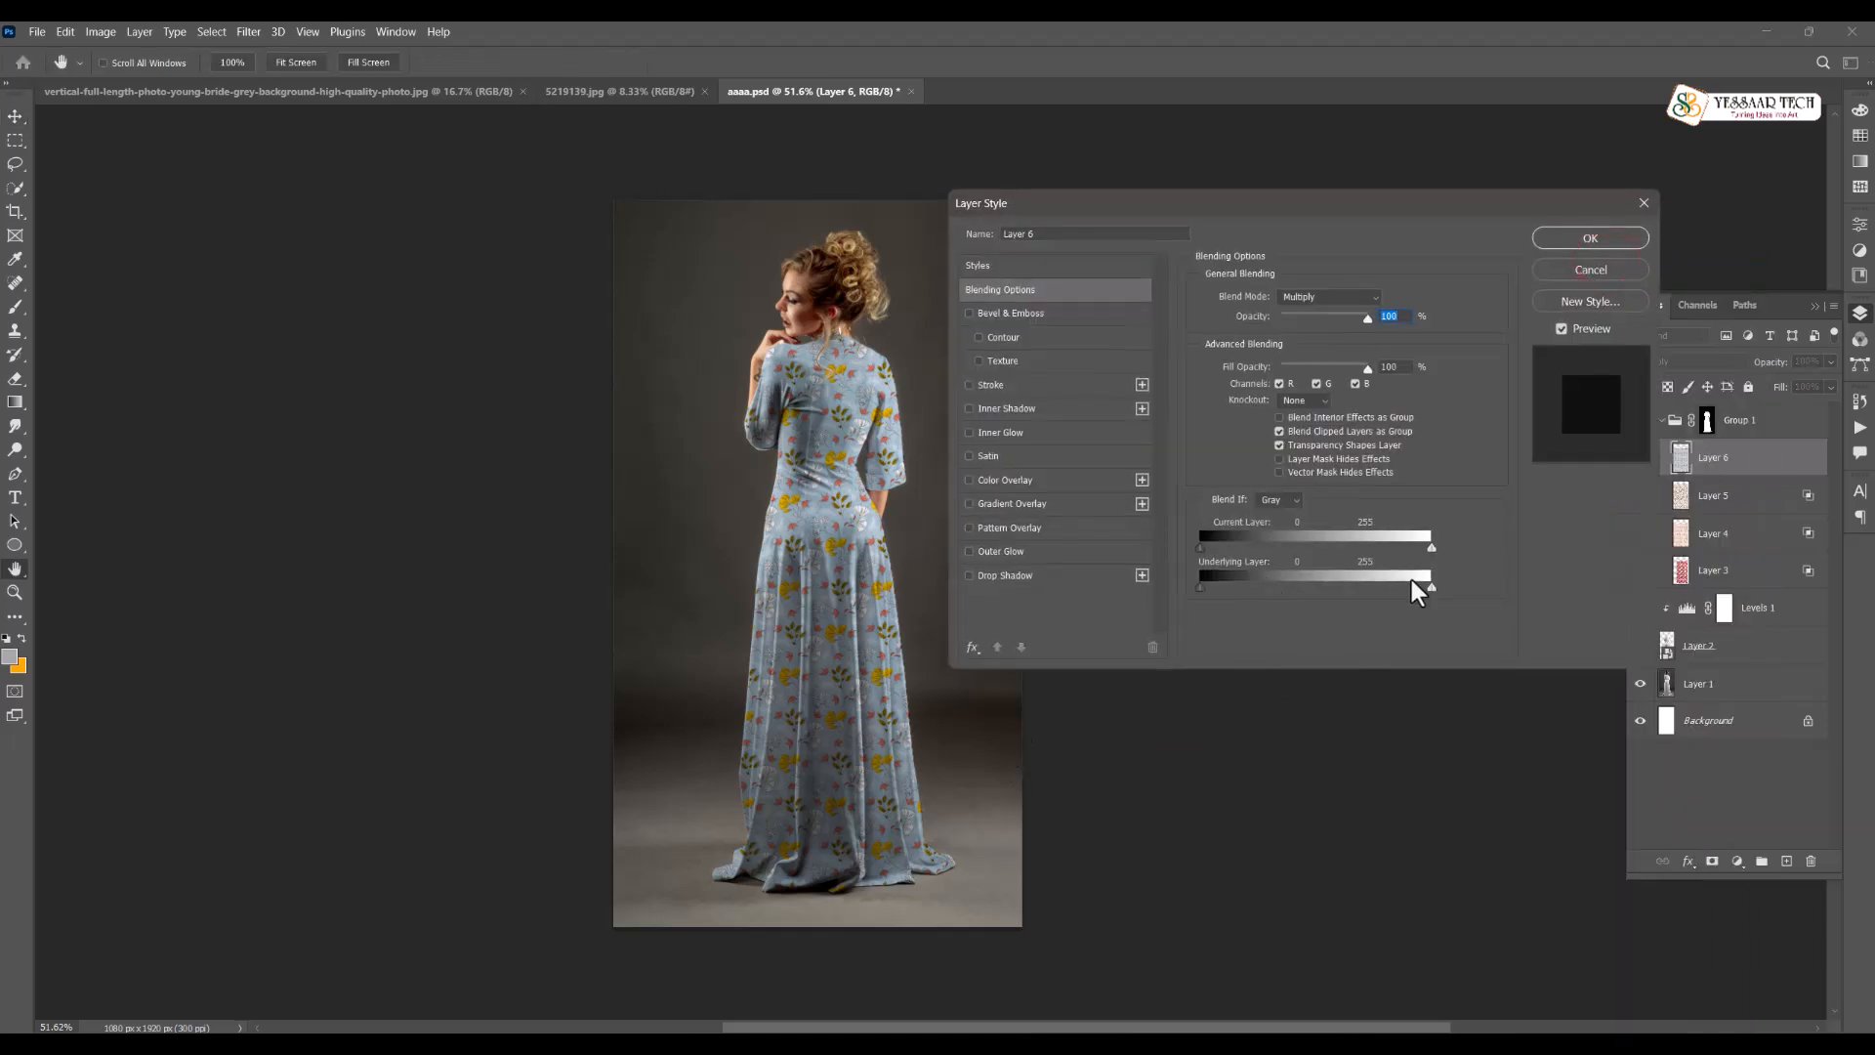
pyautogui.moveTo(1414, 588); pyautogui.dragTo(1368, 596)
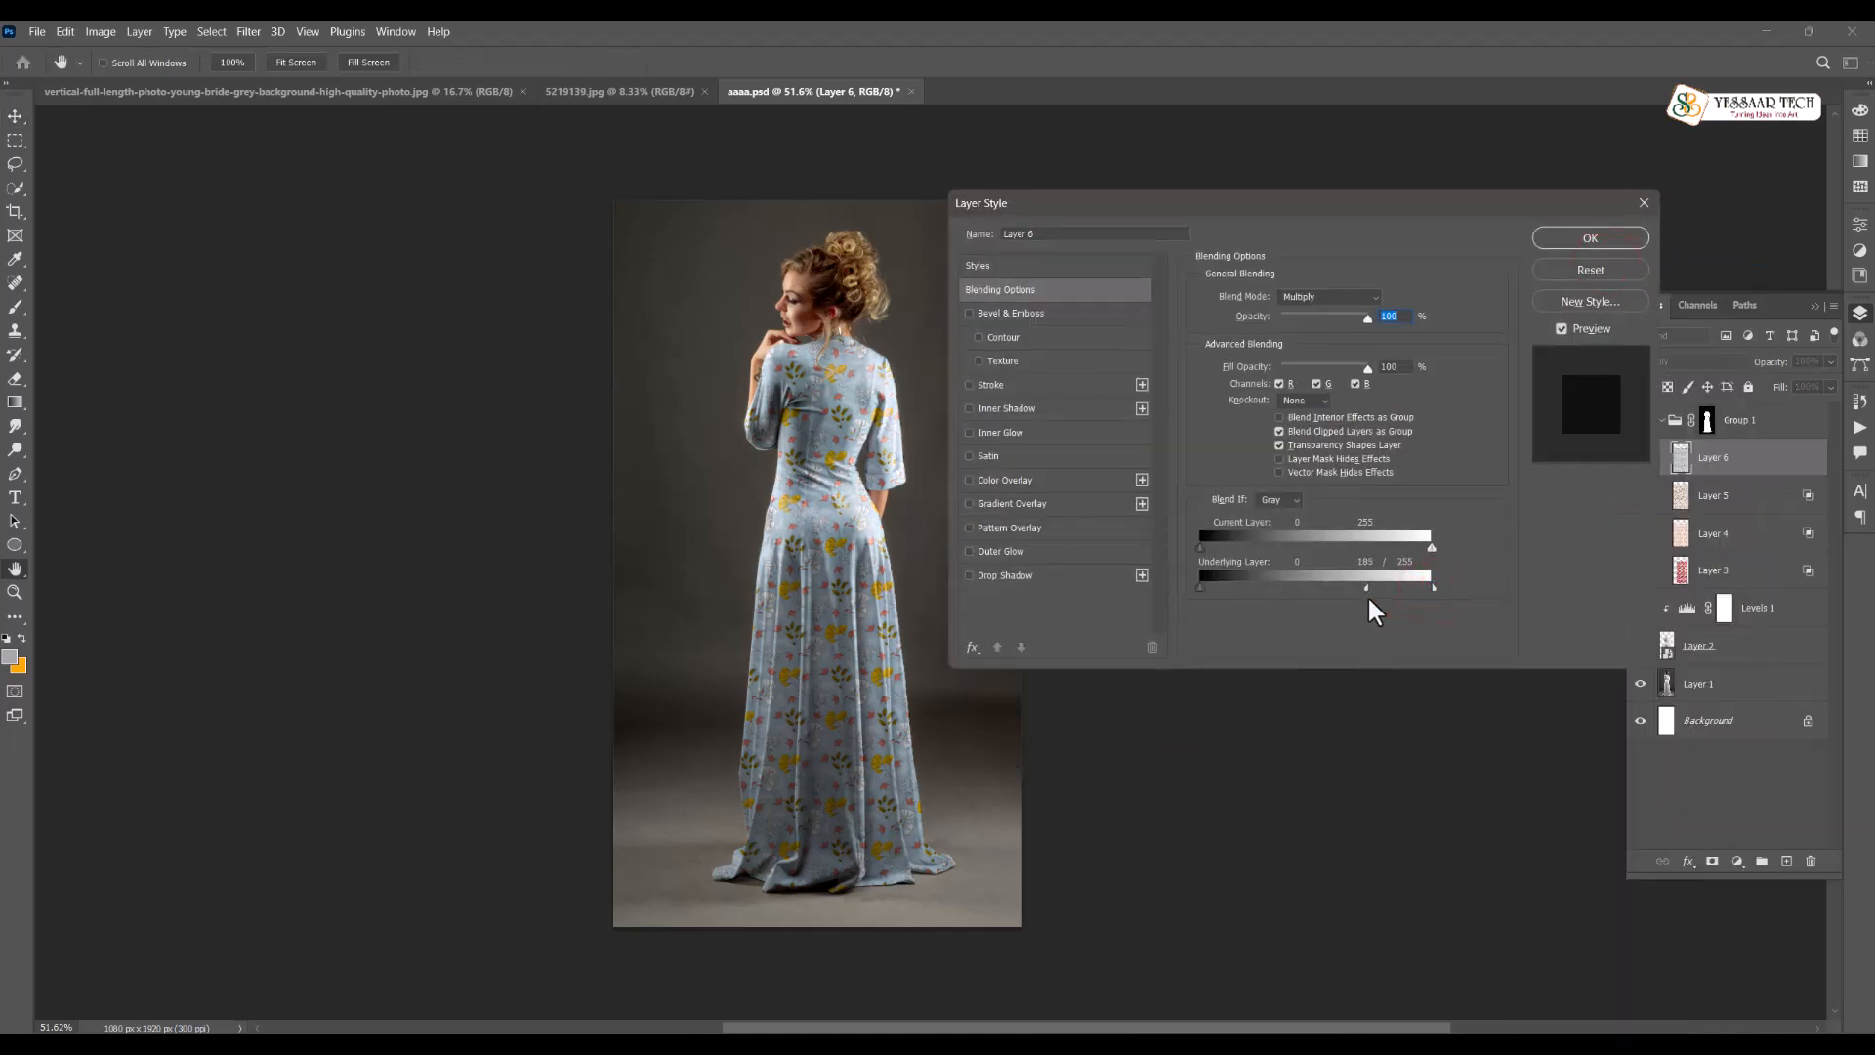
pyautogui.click(1549, 235)
# Compare the four floral pattern layers on the dress by showing each one on its own
pyautogui.click(1733, 449)
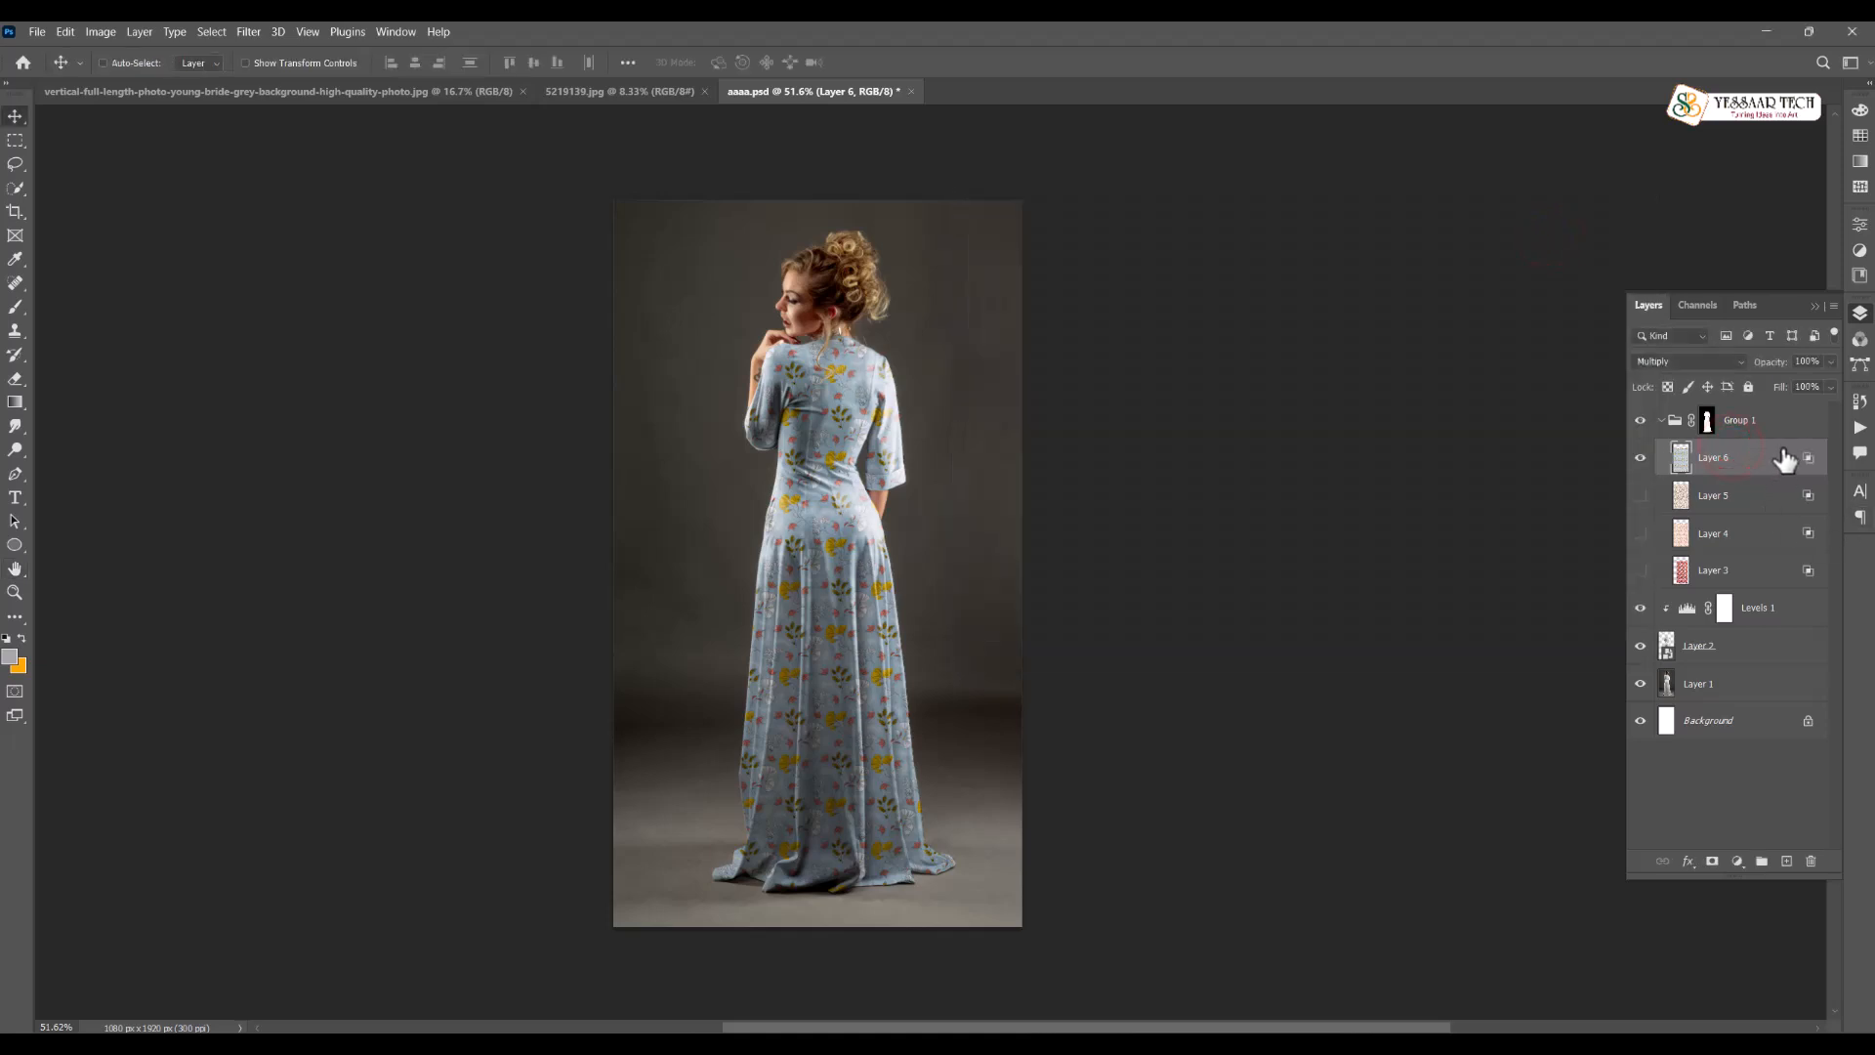
pyautogui.hotkey('ctrl', 'm')
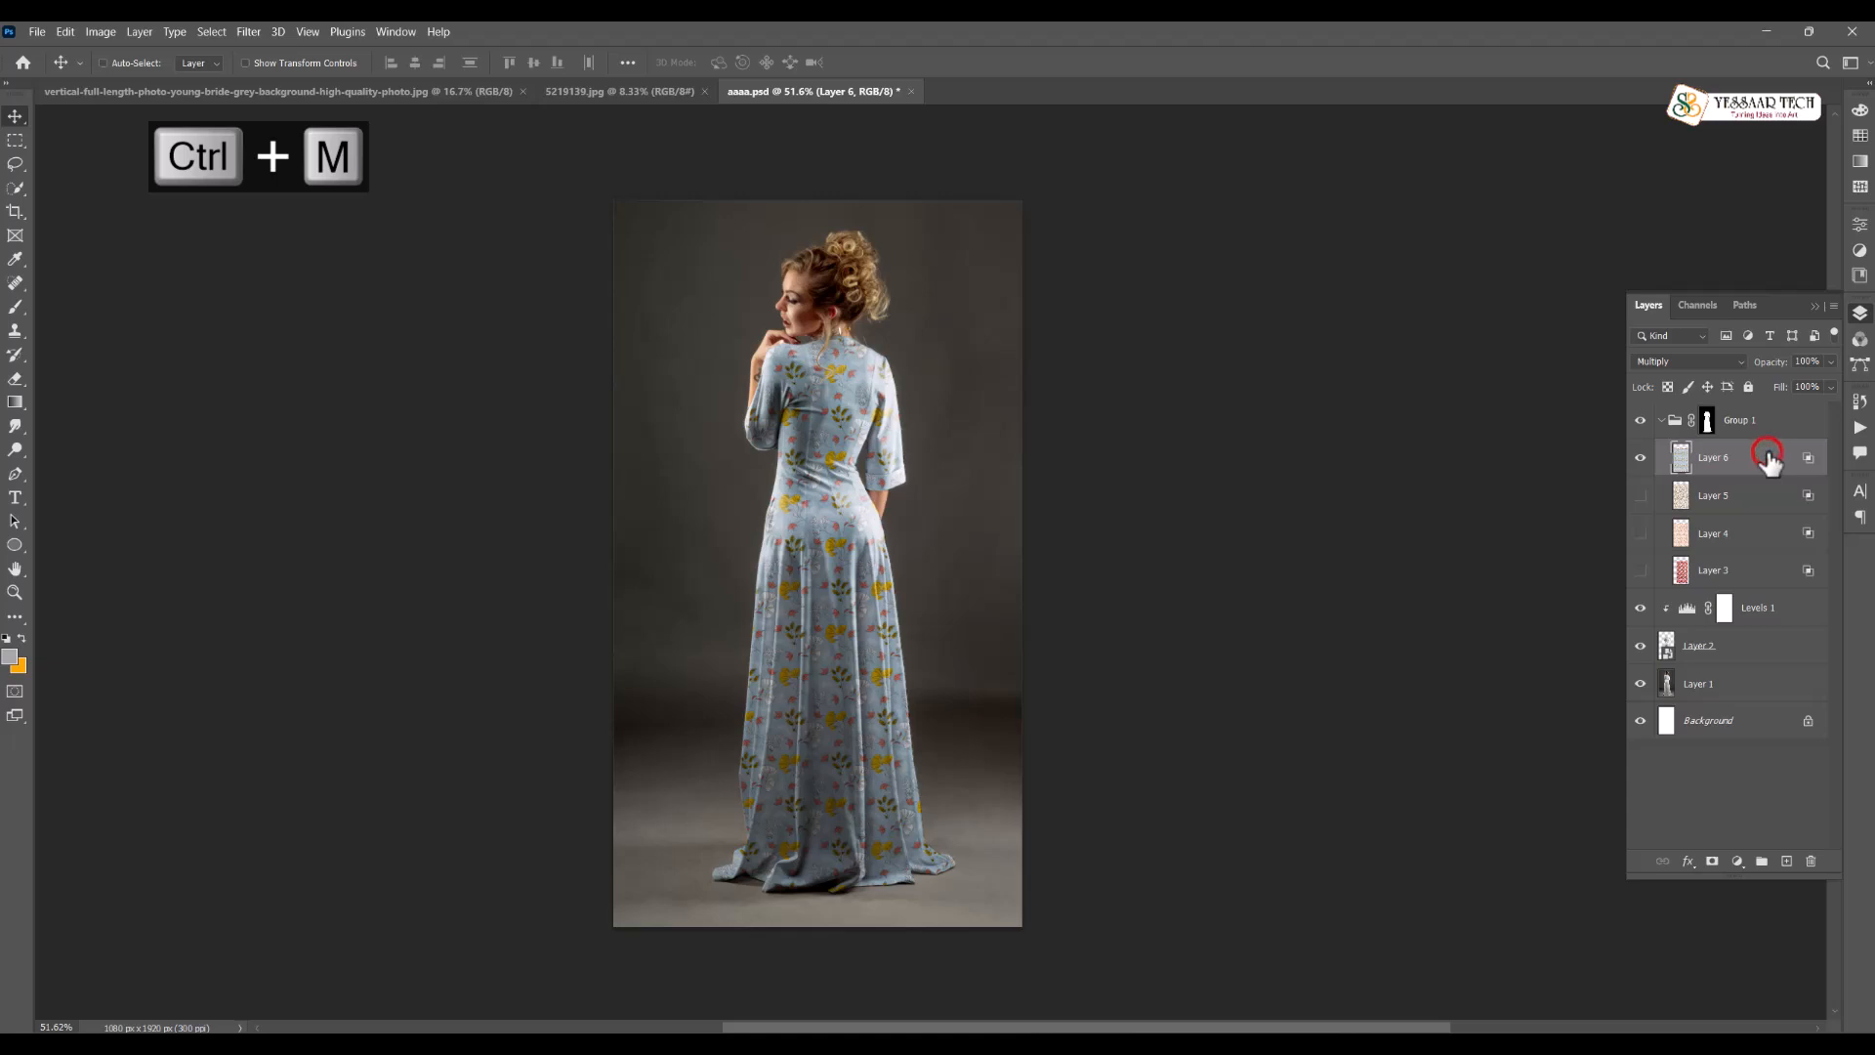
pyautogui.click(1642, 496)
pyautogui.click(1641, 498)
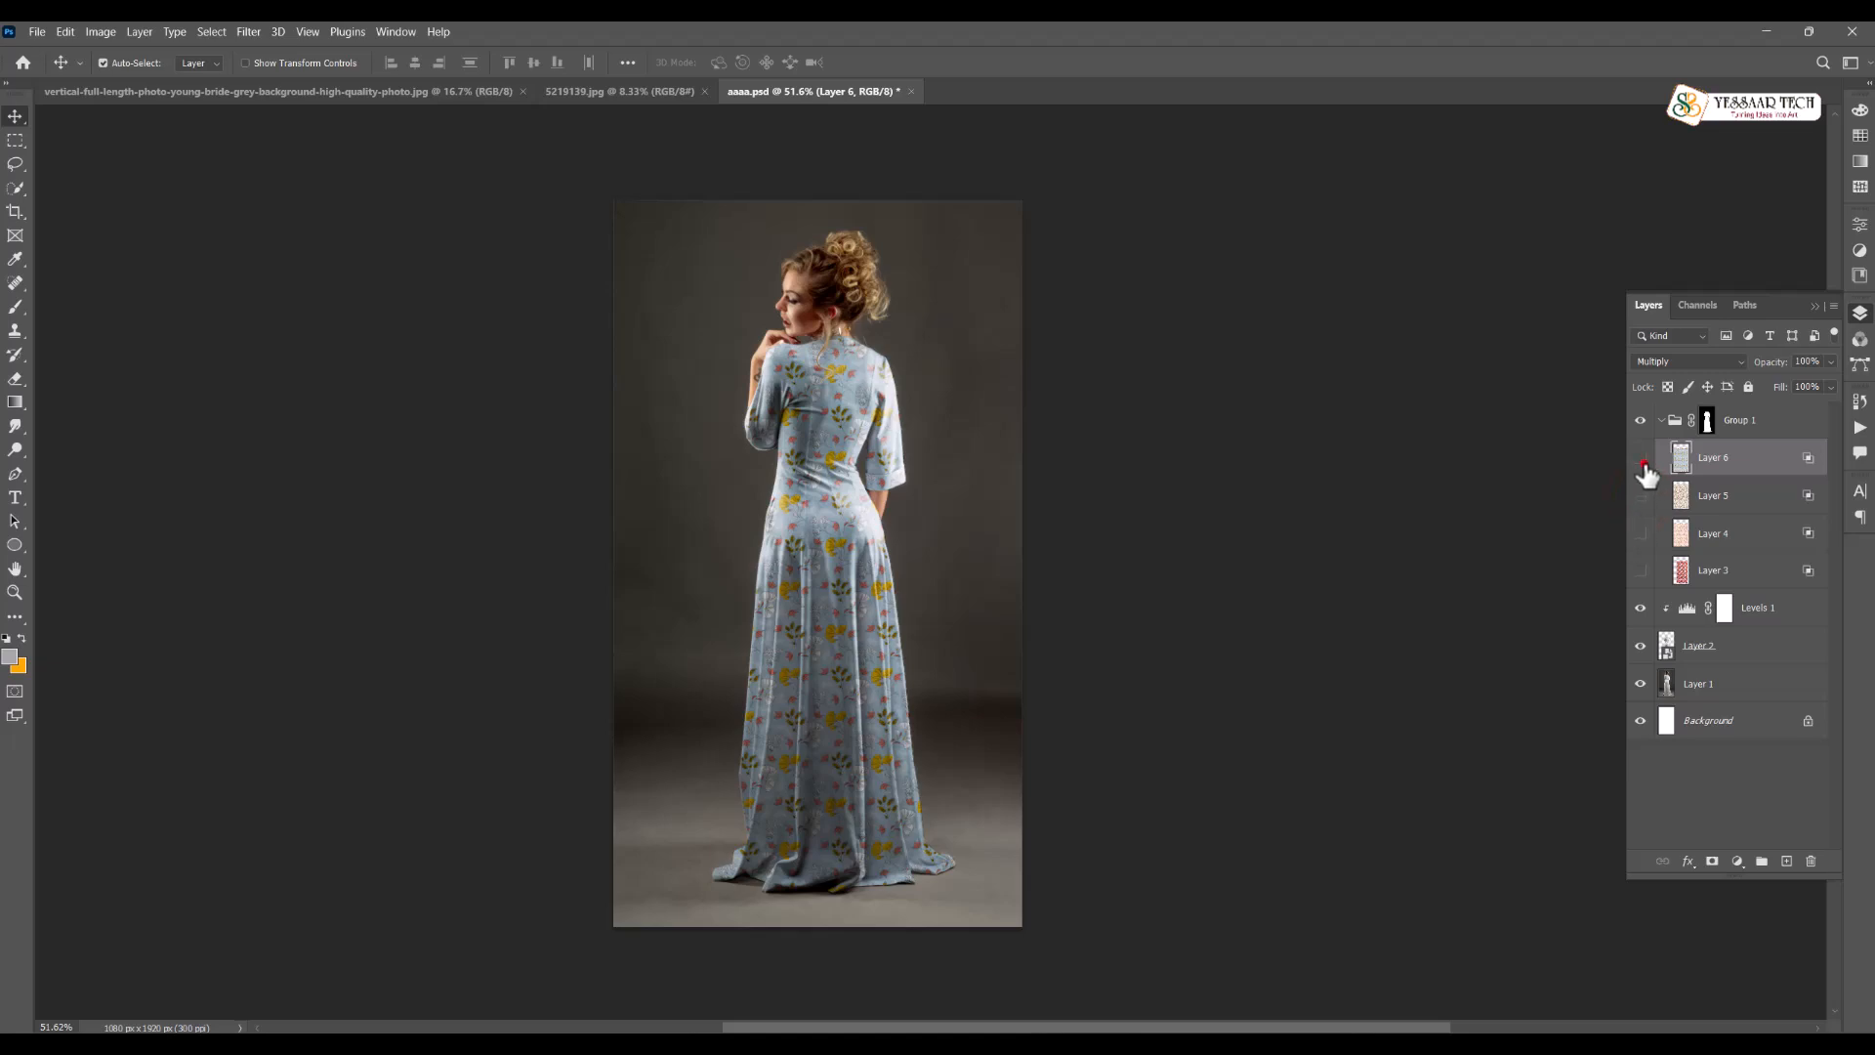
pyautogui.click(1642, 458)
pyautogui.click(1641, 497)
pyautogui.click(1641, 497)
pyautogui.click(1642, 534)
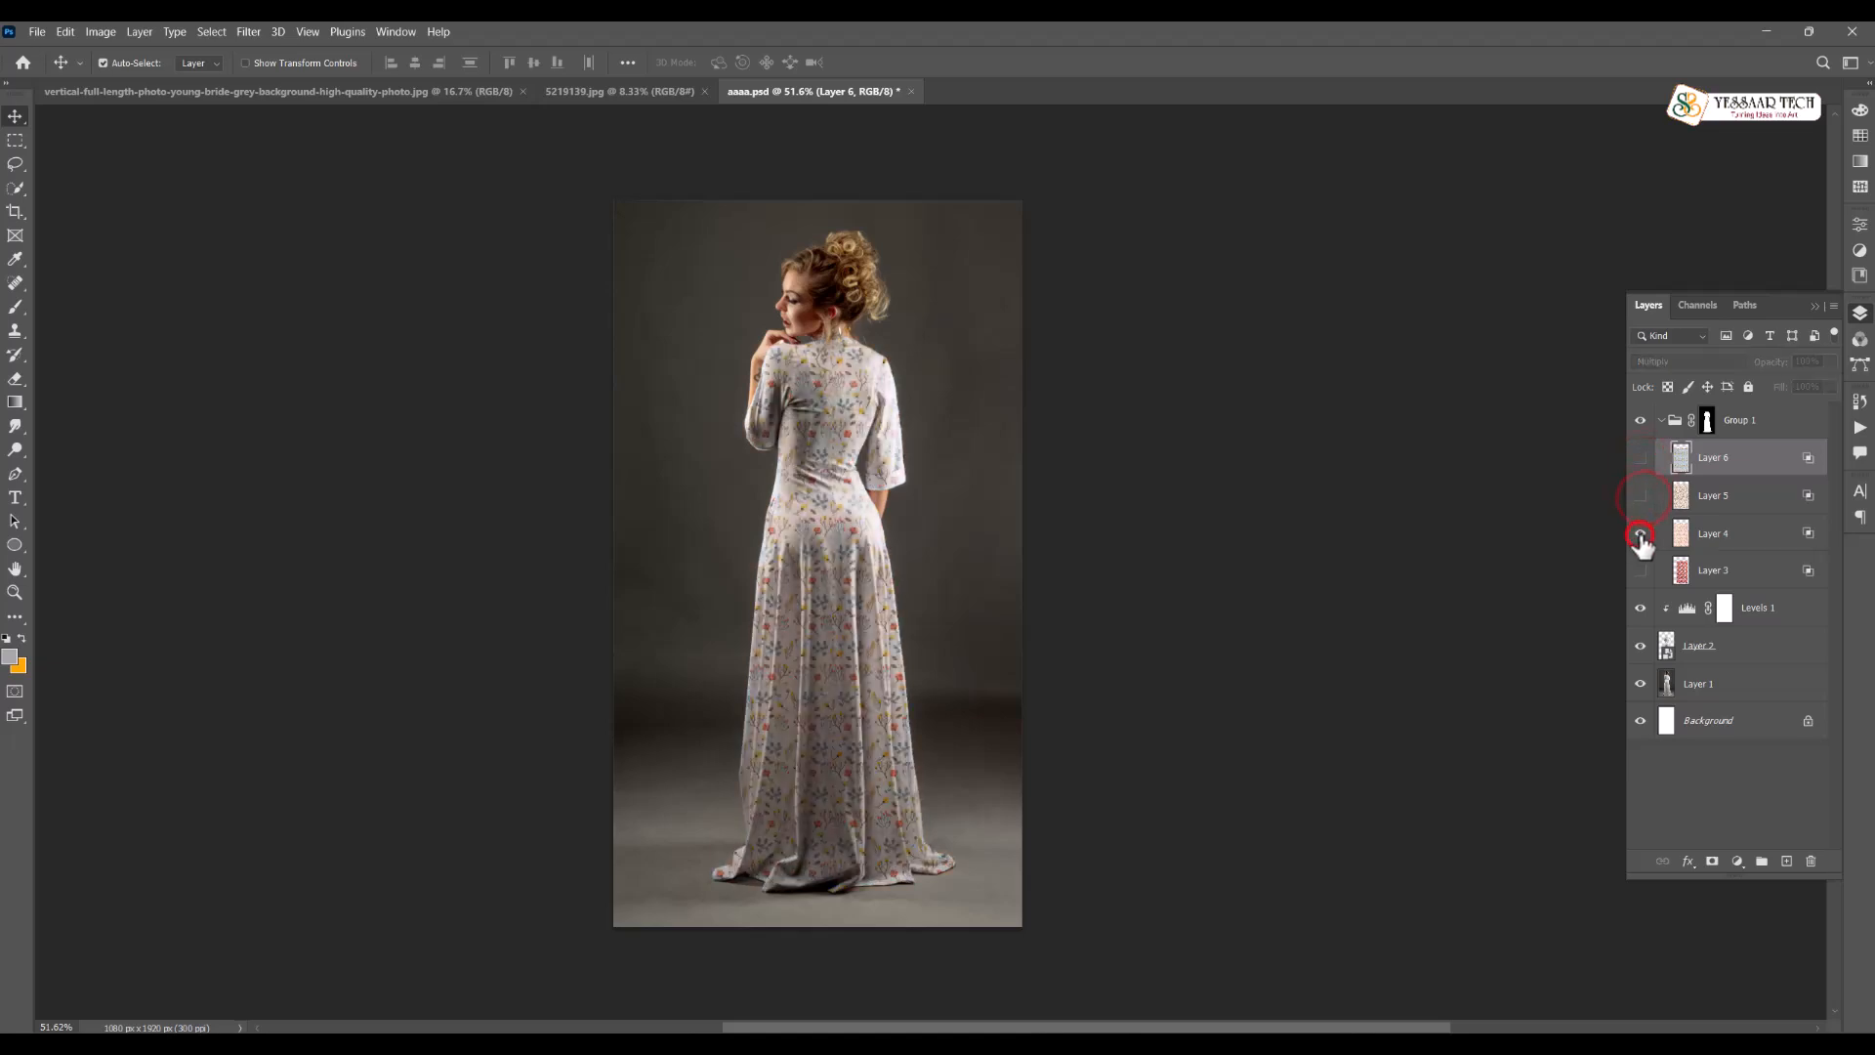
pyautogui.click(1641, 534)
pyautogui.click(1642, 572)
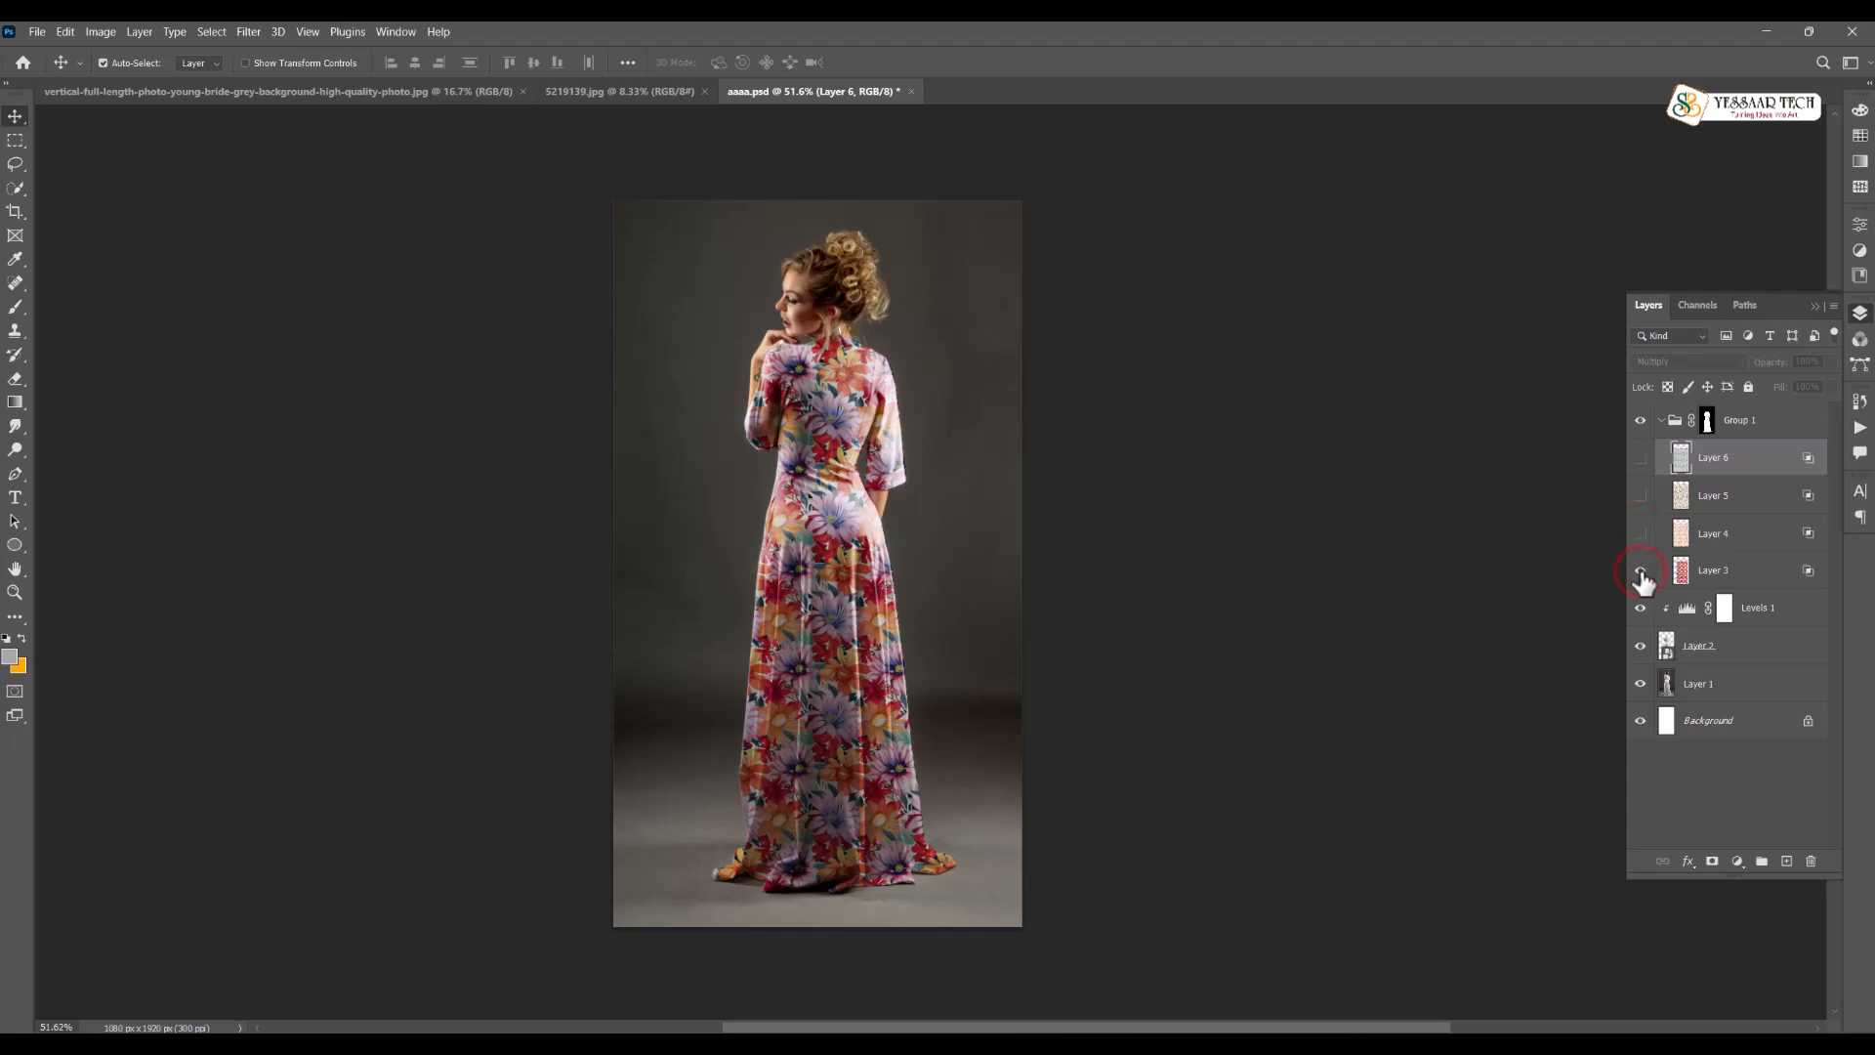
pyautogui.click(1642, 574)
pyautogui.click(1642, 574)
# Leave only the blue floral pattern showing on the dress, after checking the effect of the Levels adjustment
pyautogui.click(1640, 457)
pyautogui.click(1641, 607)
pyautogui.click(1640, 607)
pyautogui.click(1641, 570)
pyautogui.click(1295, 444)
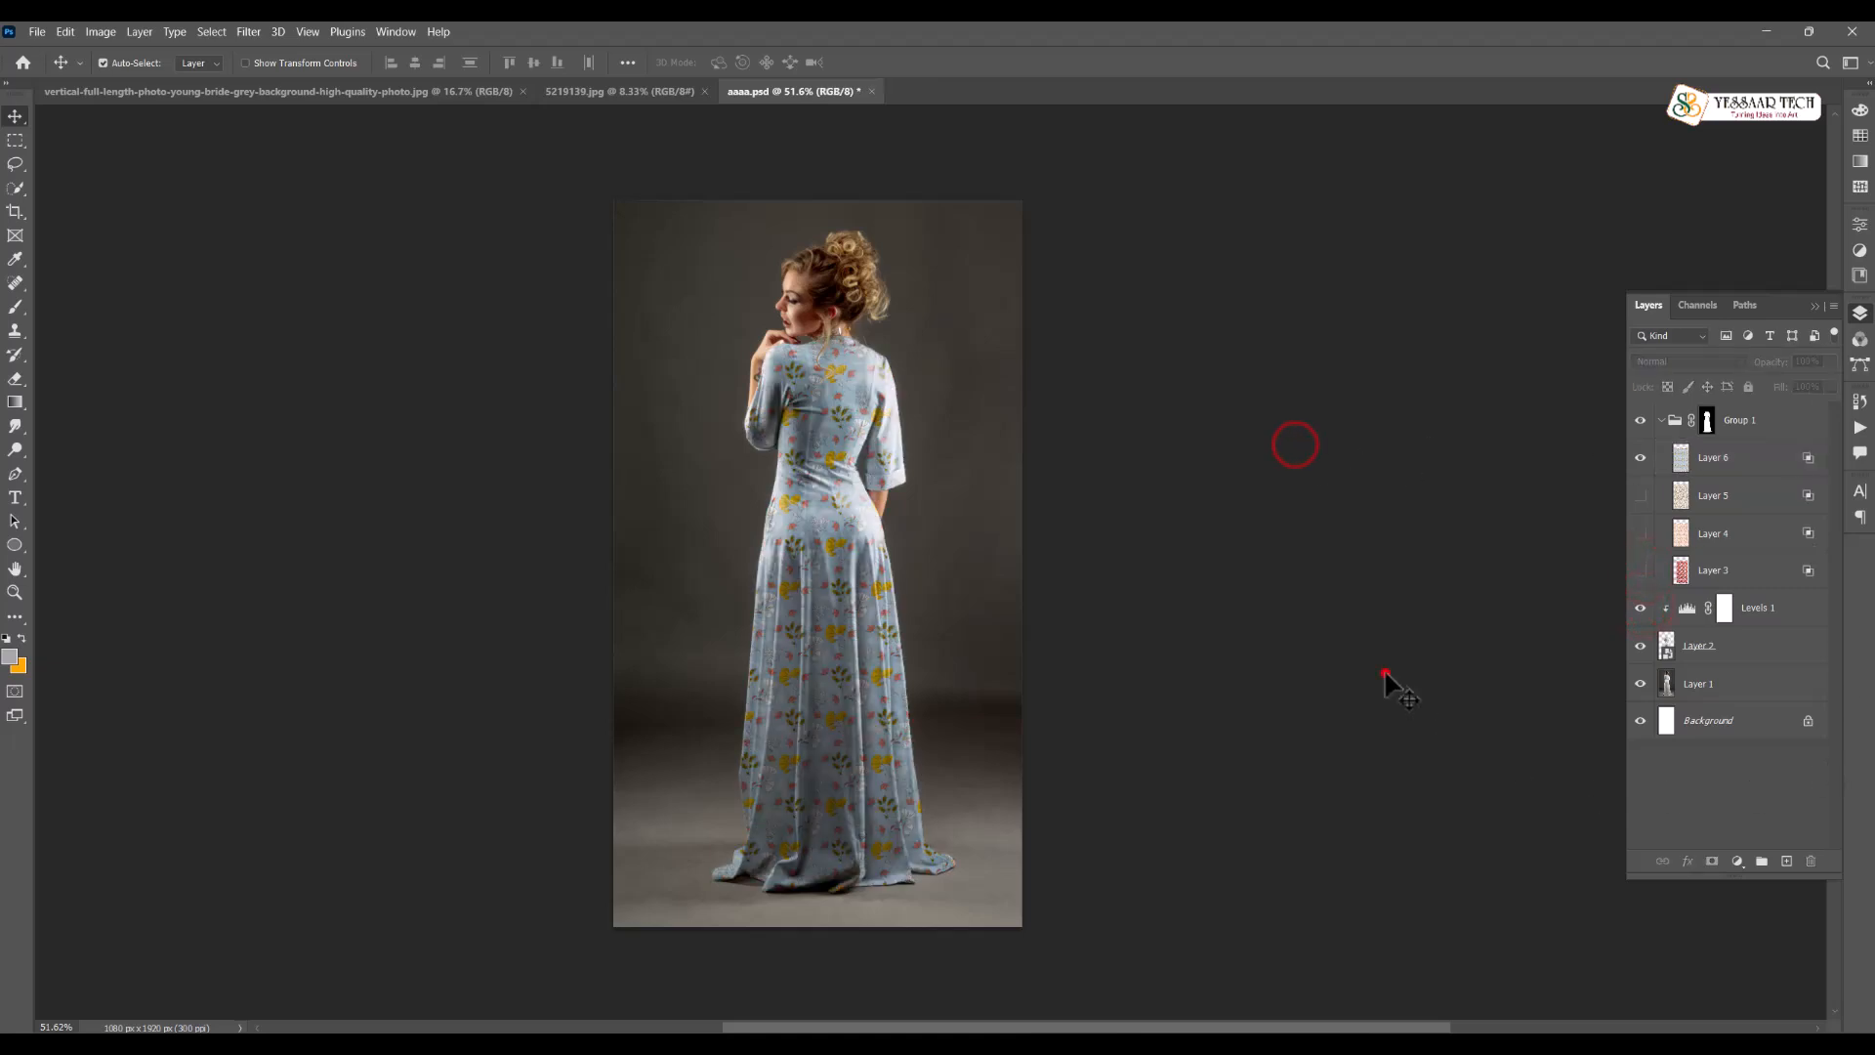
pyautogui.click(1787, 861)
pyautogui.hotkey('ctrl', 'z')
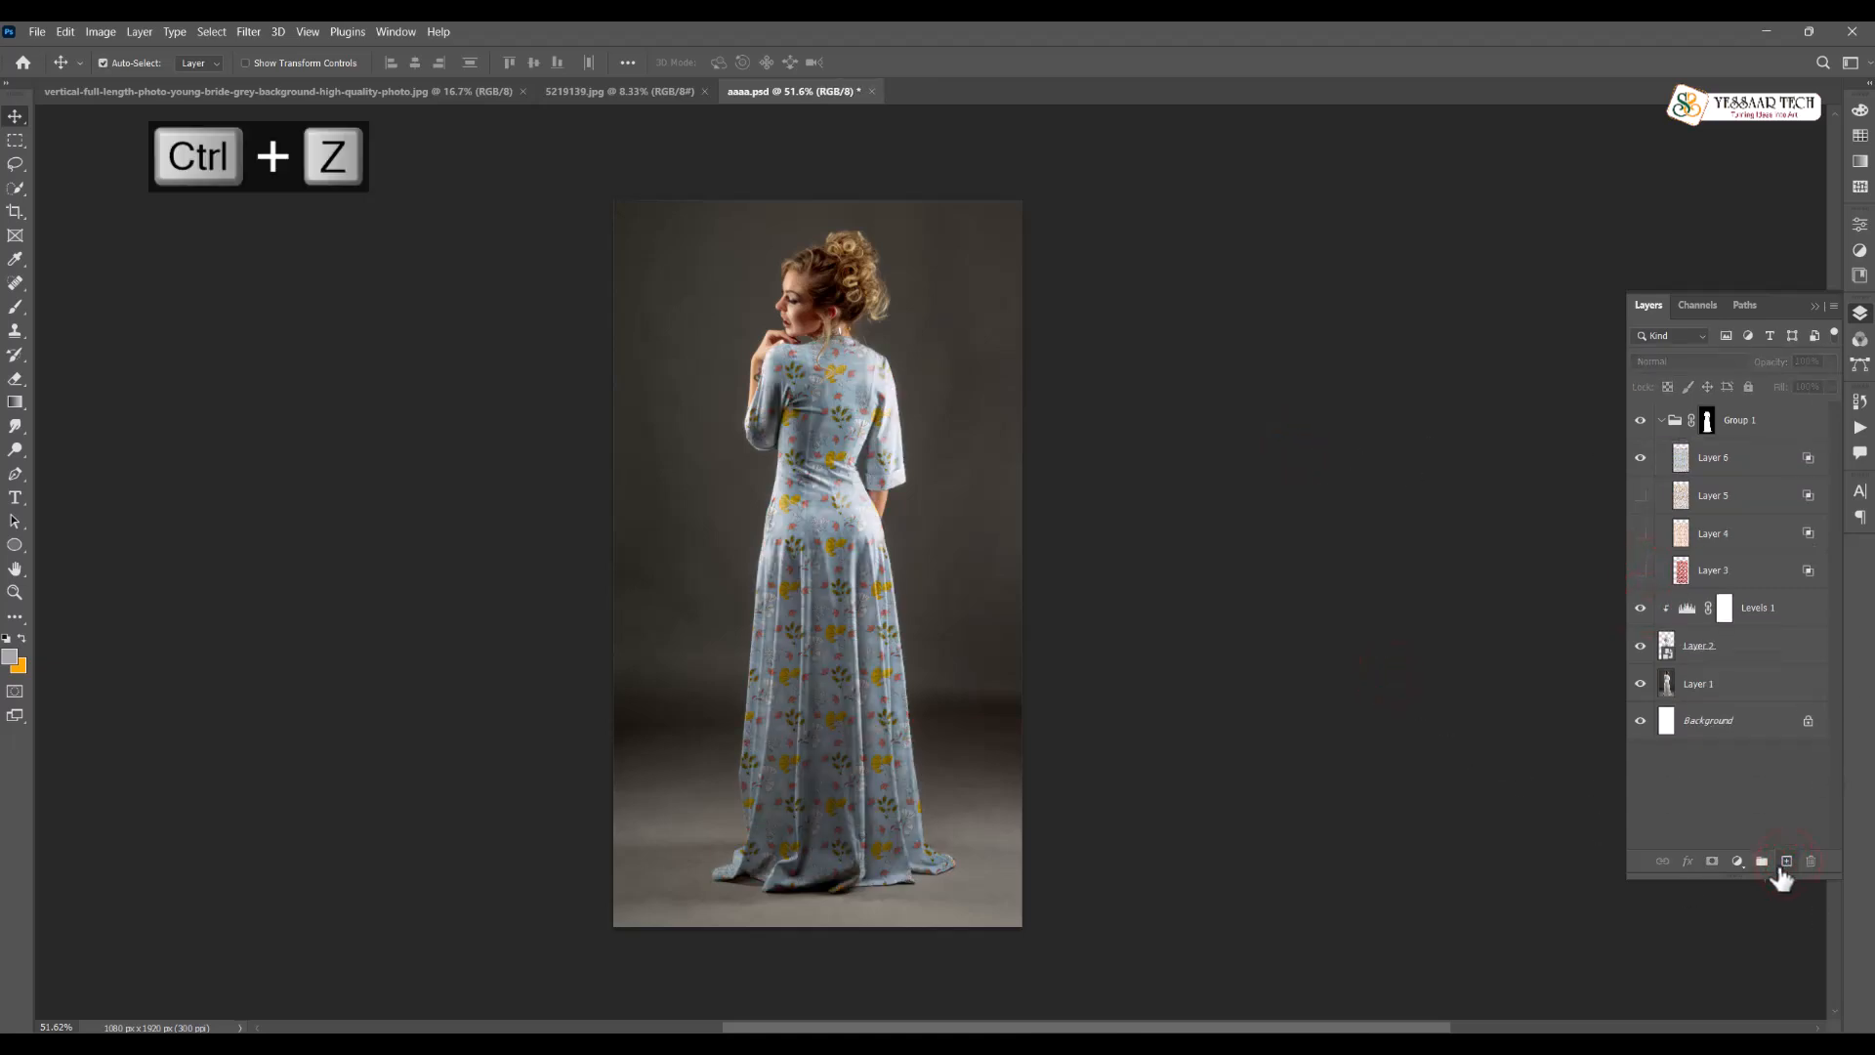
pyautogui.moveTo(1282, 623); pyautogui.dragTo(1182, 586)
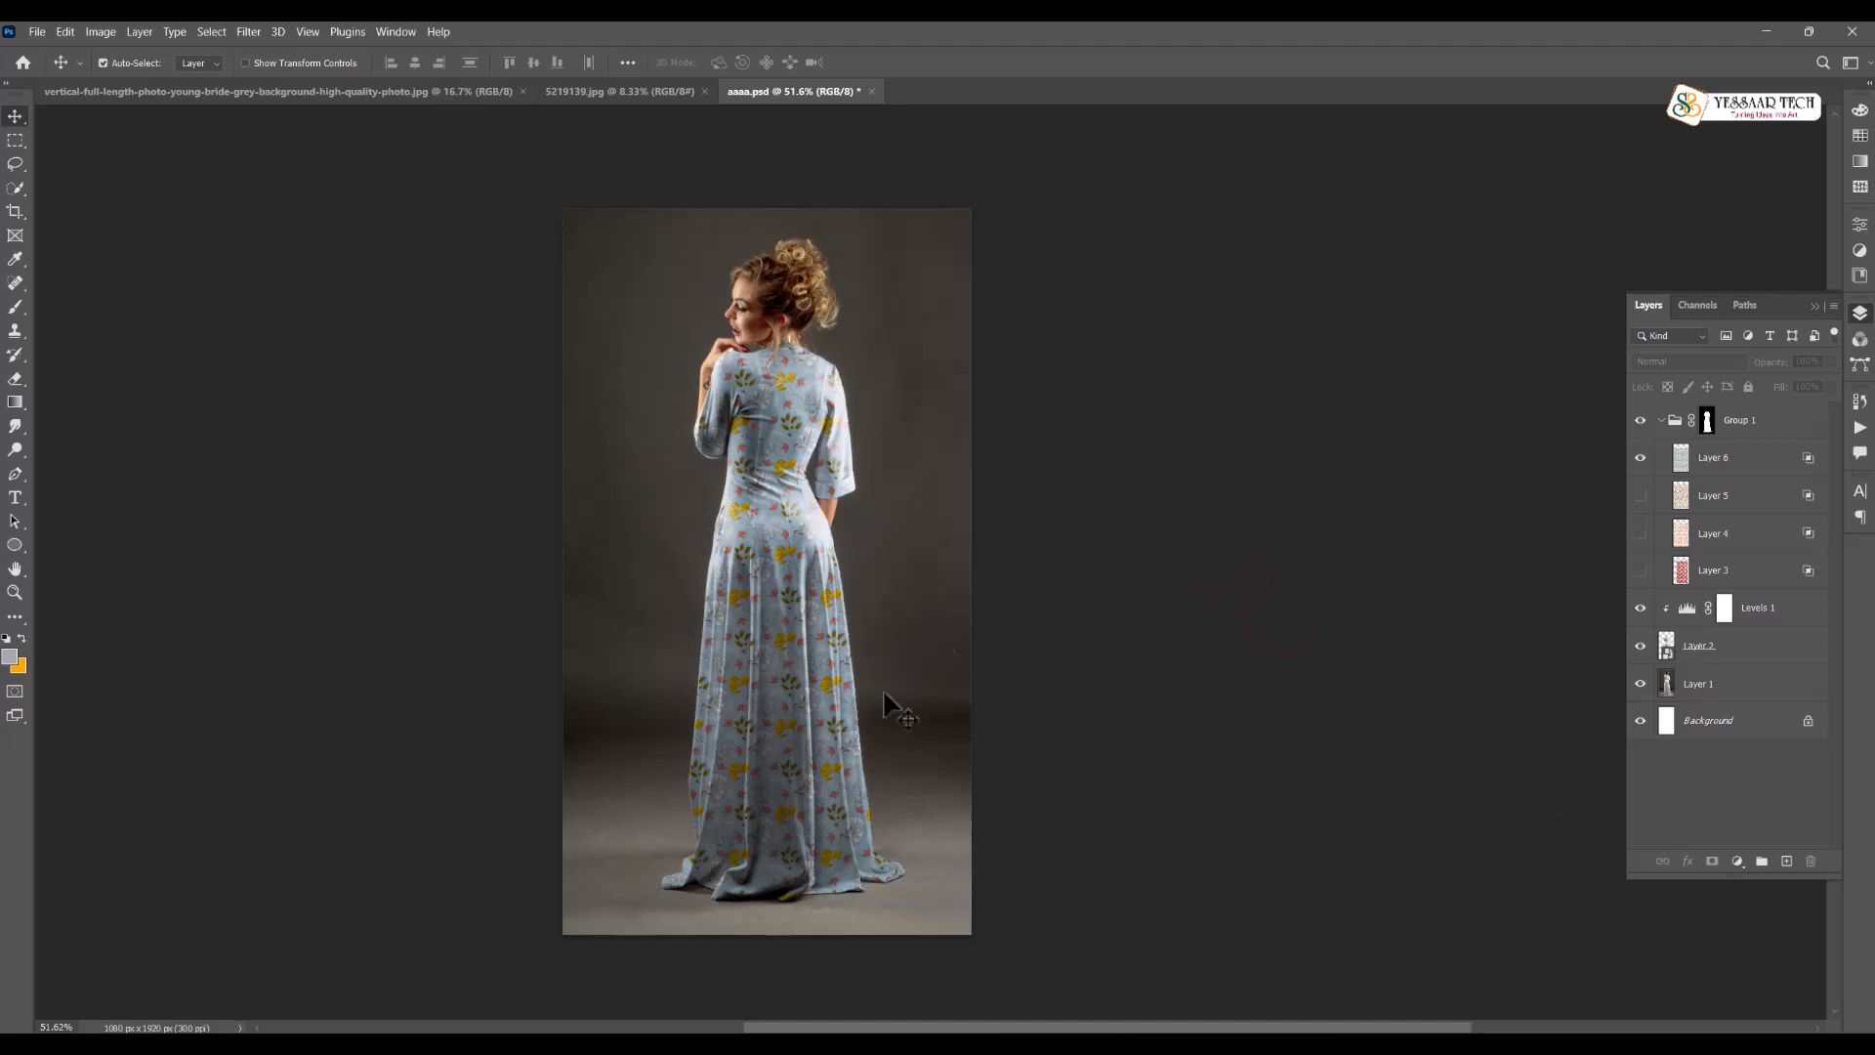
pyautogui.moveTo(976, 553); pyautogui.dragTo(947, 515)
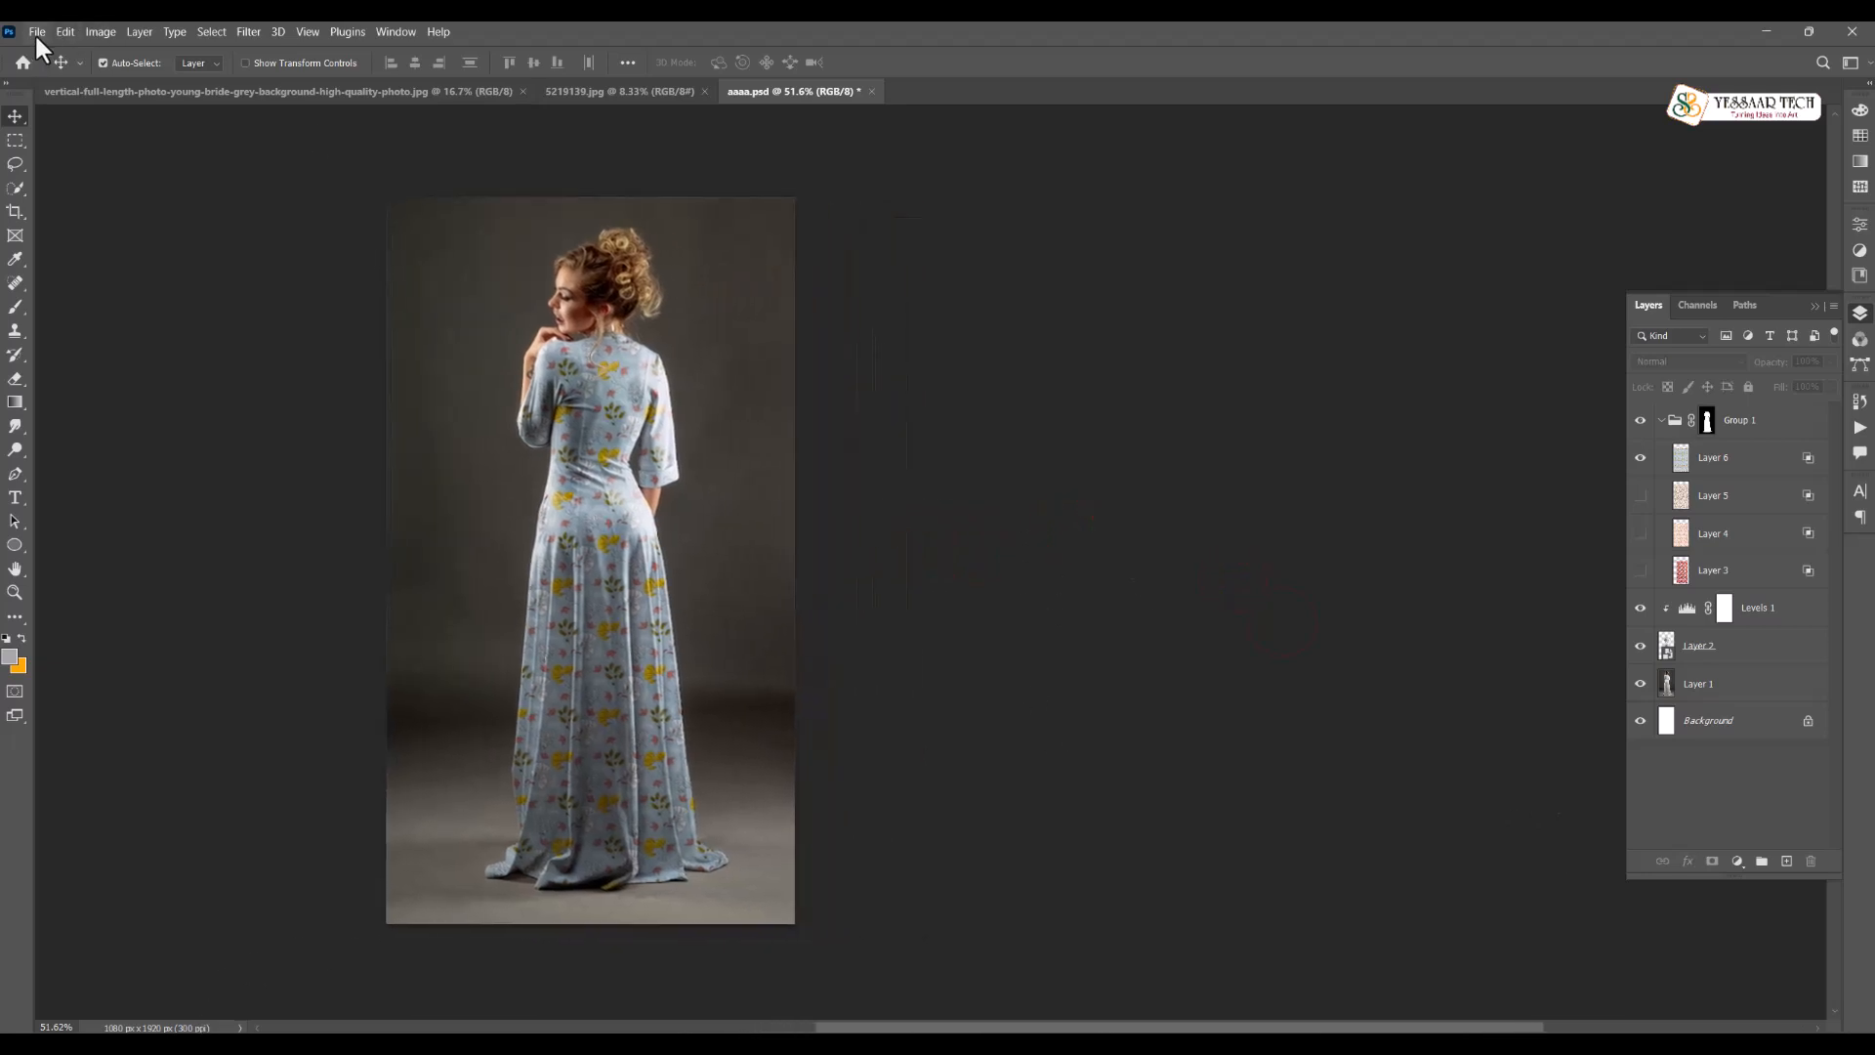
# Create a new blank document 1920 pixels wide and 1080 pixels high
pyautogui.click(37, 34)
pyautogui.click(51, 48)
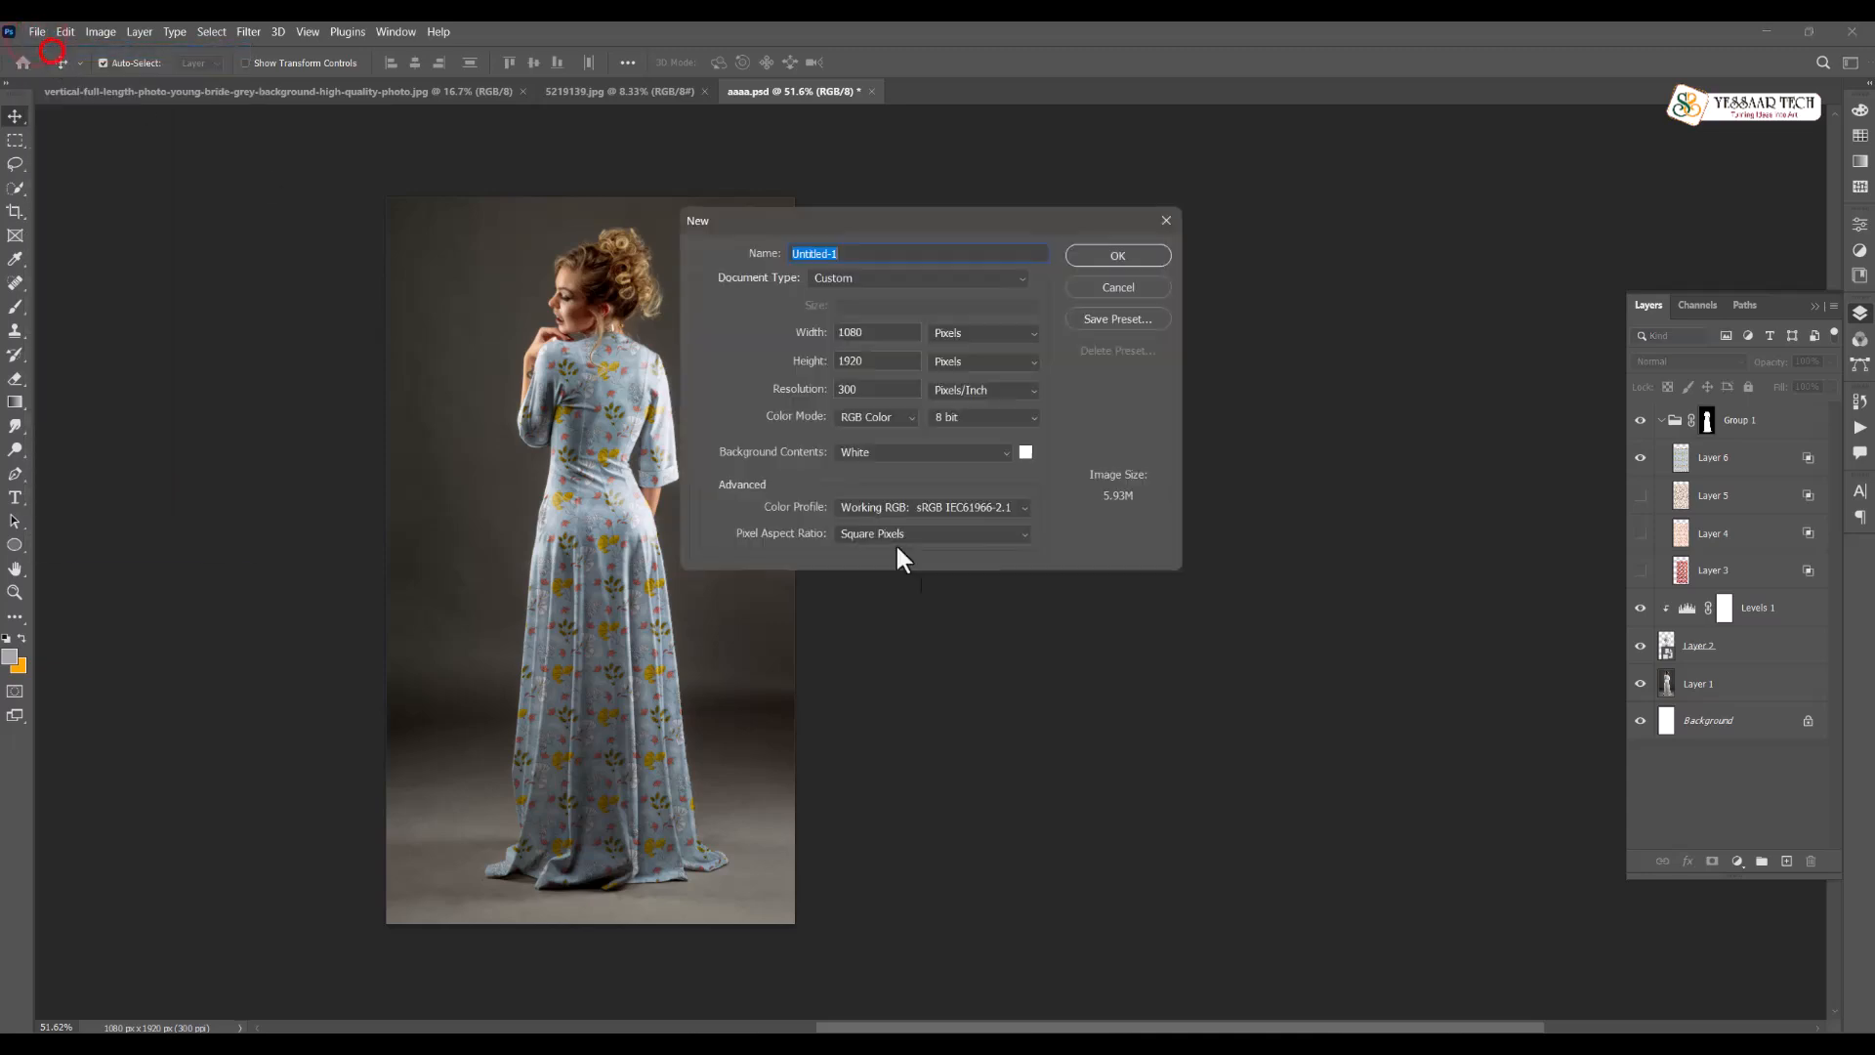
pyautogui.write('1920')
pyautogui.press('Tab')
pyautogui.press('Tab')
pyautogui.write('1080')
pyautogui.press('Return')
pyautogui.scroll(-2, 828, 330)
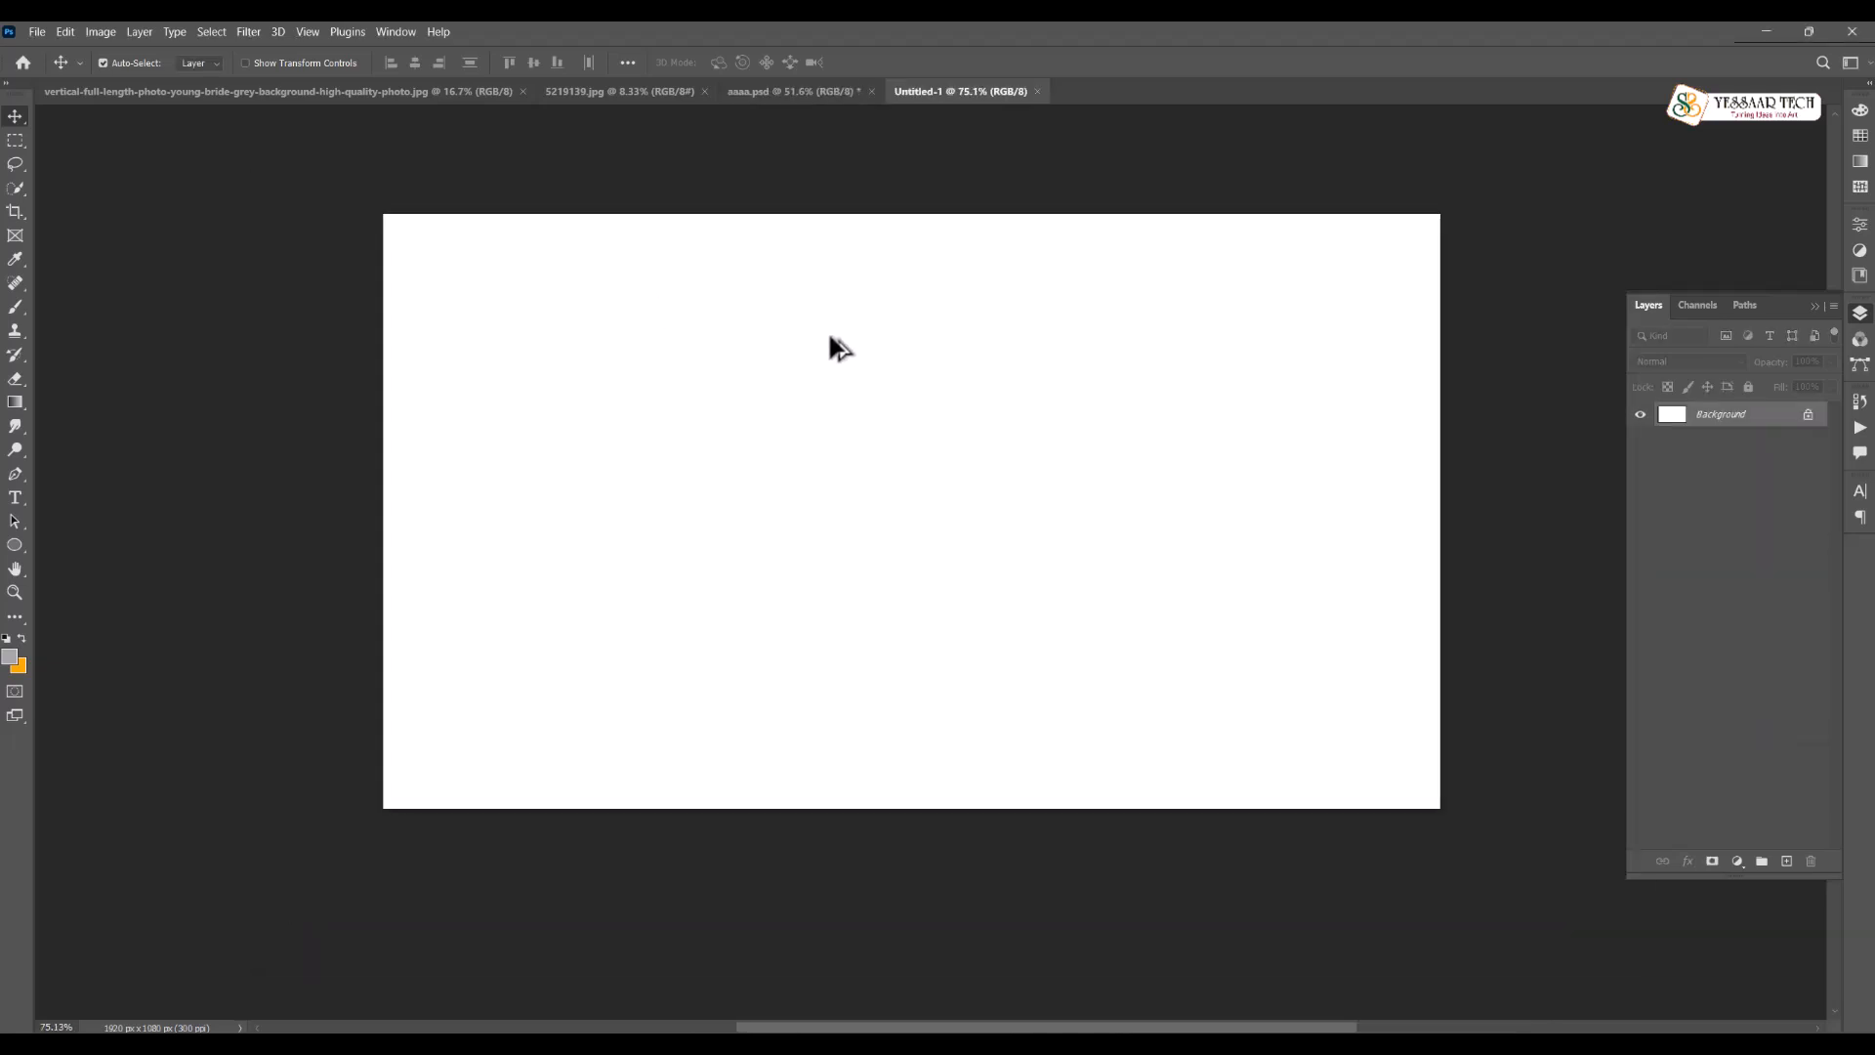
# Flatten aaaa.psd with the blue pattern showing, discarding hidden layers, and copy the image into Untitled-1
pyautogui.moveTo(1034, 281); pyautogui.dragTo(786, 111)
pyautogui.click(801, 91)
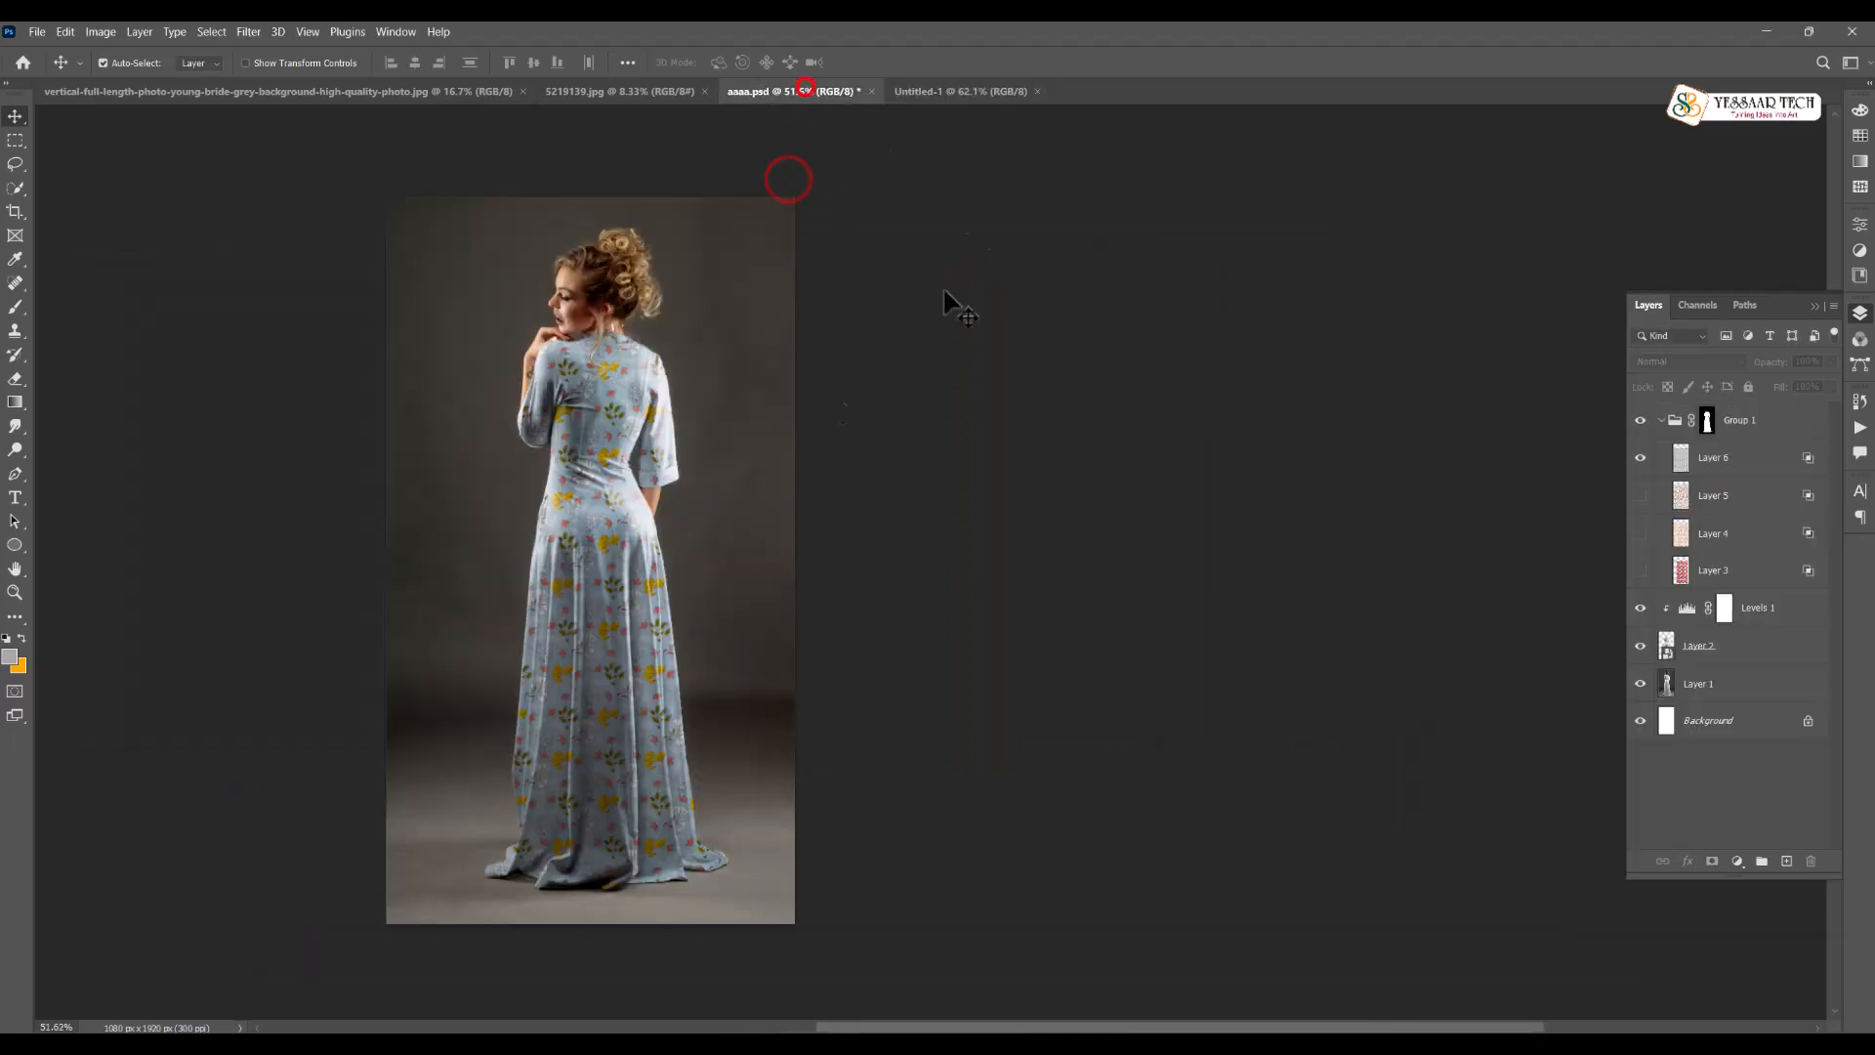
pyautogui.hotkey('alt', 'l')
pyautogui.press('f')
pyautogui.click(890, 418)
pyautogui.moveTo(511, 510); pyautogui.dragTo(884, 522)
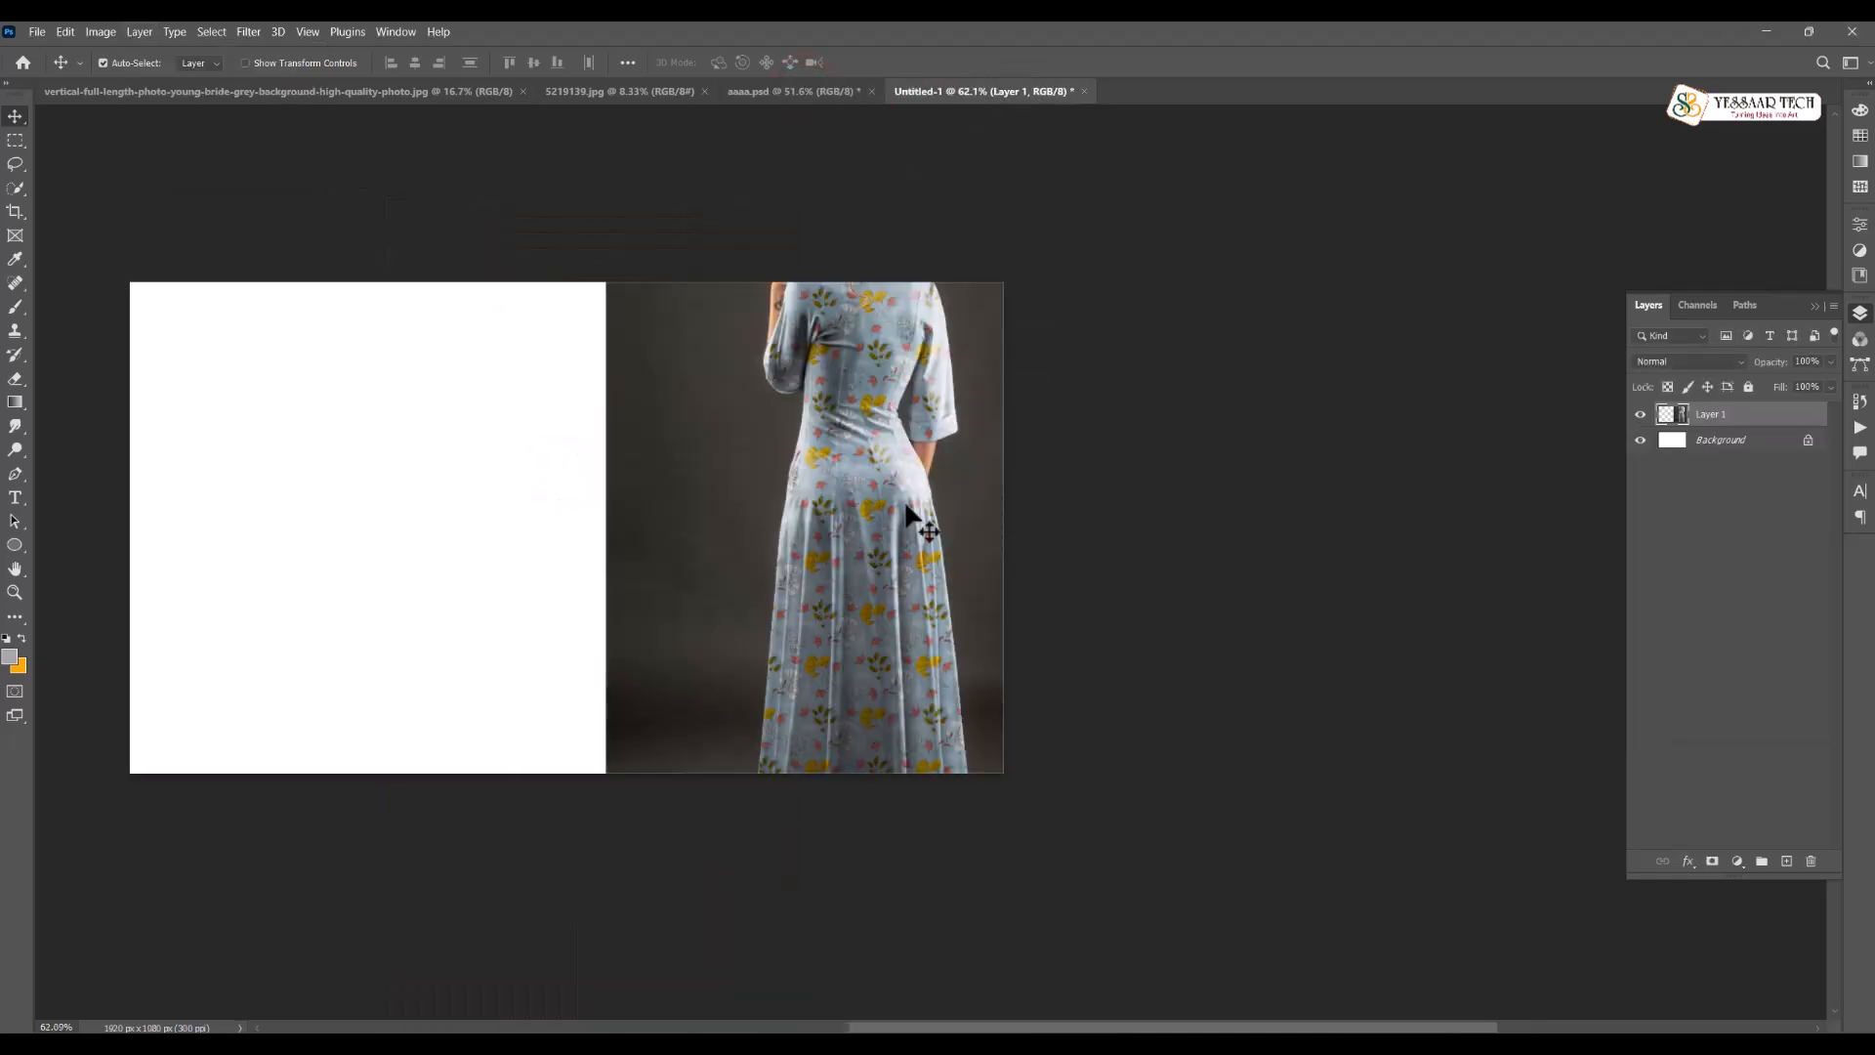
# Try to scale down the blue dress image in Untitled-1
pyautogui.hotkey('ctrl', 't')
pyautogui.moveTo(1039, 525); pyautogui.dragTo(921, 528)
pyautogui.hotkey('ctrl', 'z')
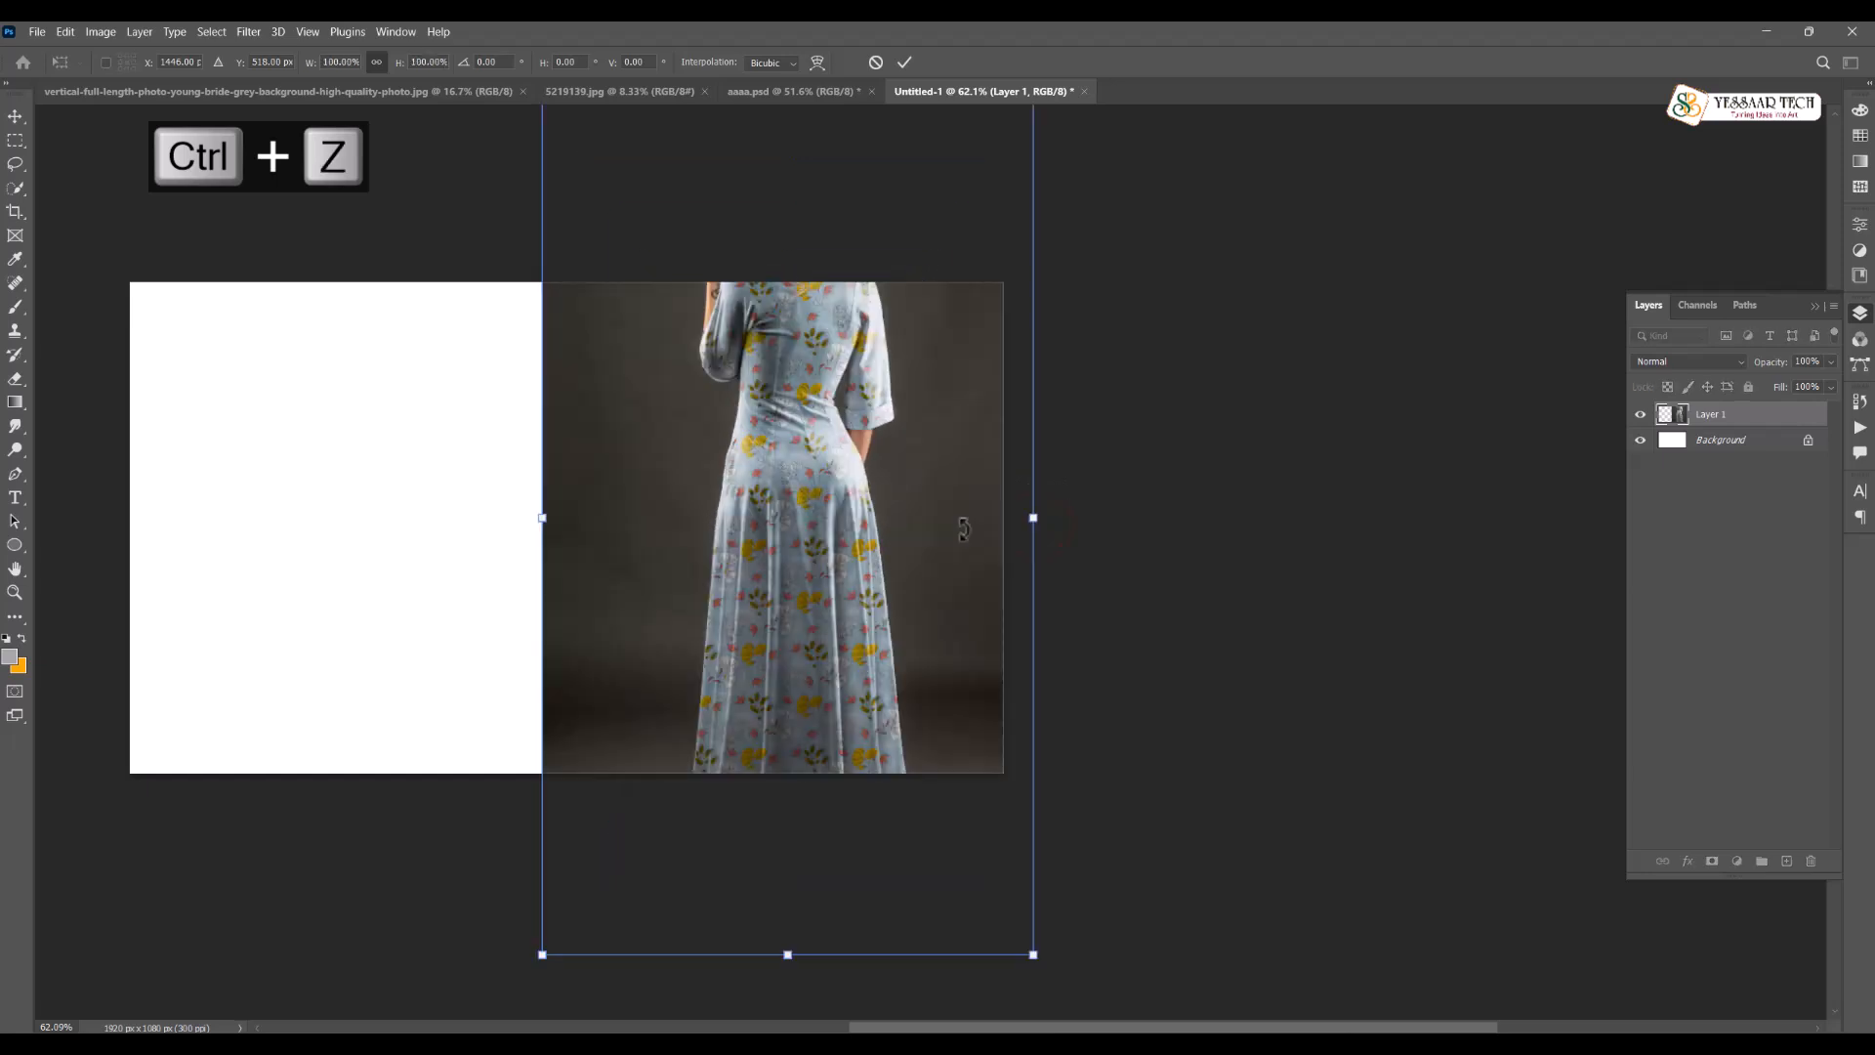
pyautogui.doubleClick(846, 500)
# Restore the layers in aaaa.psd and show the line-art floral layer in place of the blue one
pyautogui.click(748, 92)
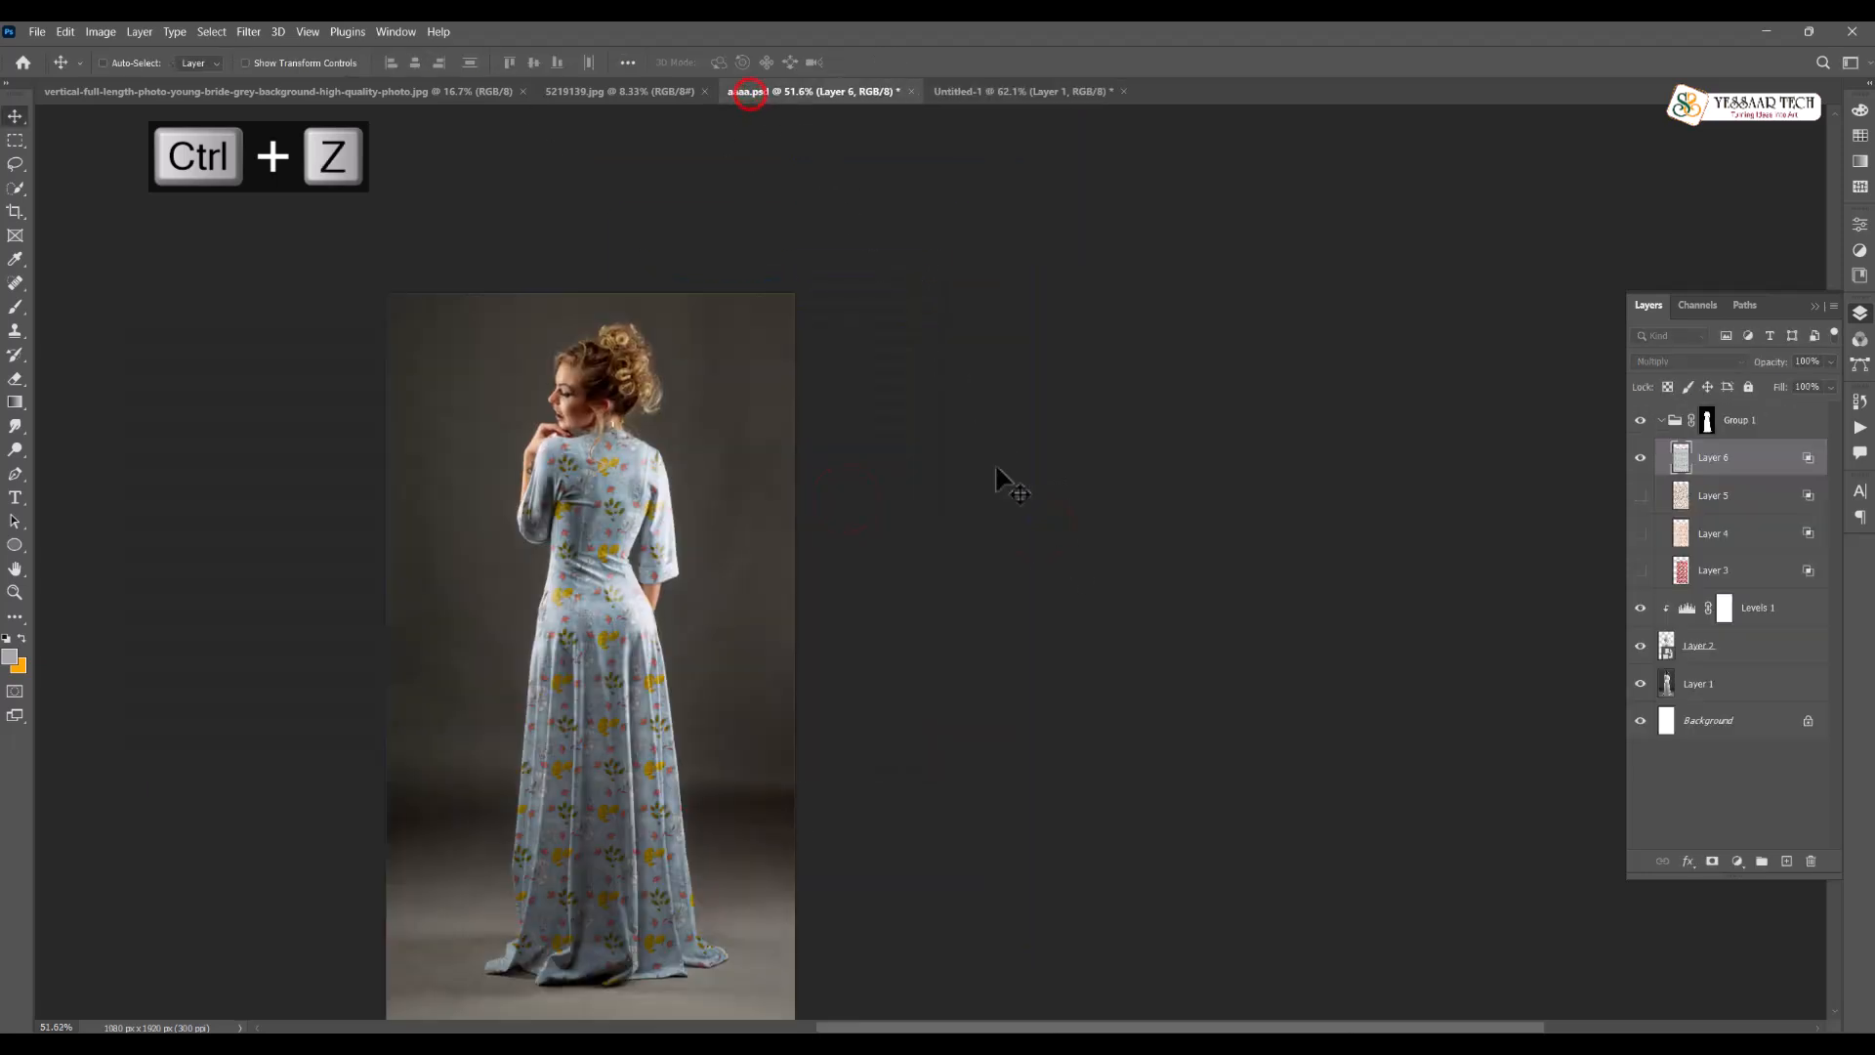
pyautogui.click(1640, 457)
pyautogui.click(1641, 495)
# Flatten the line-art floral version, discarding hidden layers, and copy it into Untitled-1
pyautogui.hotkey('alt', 'f')
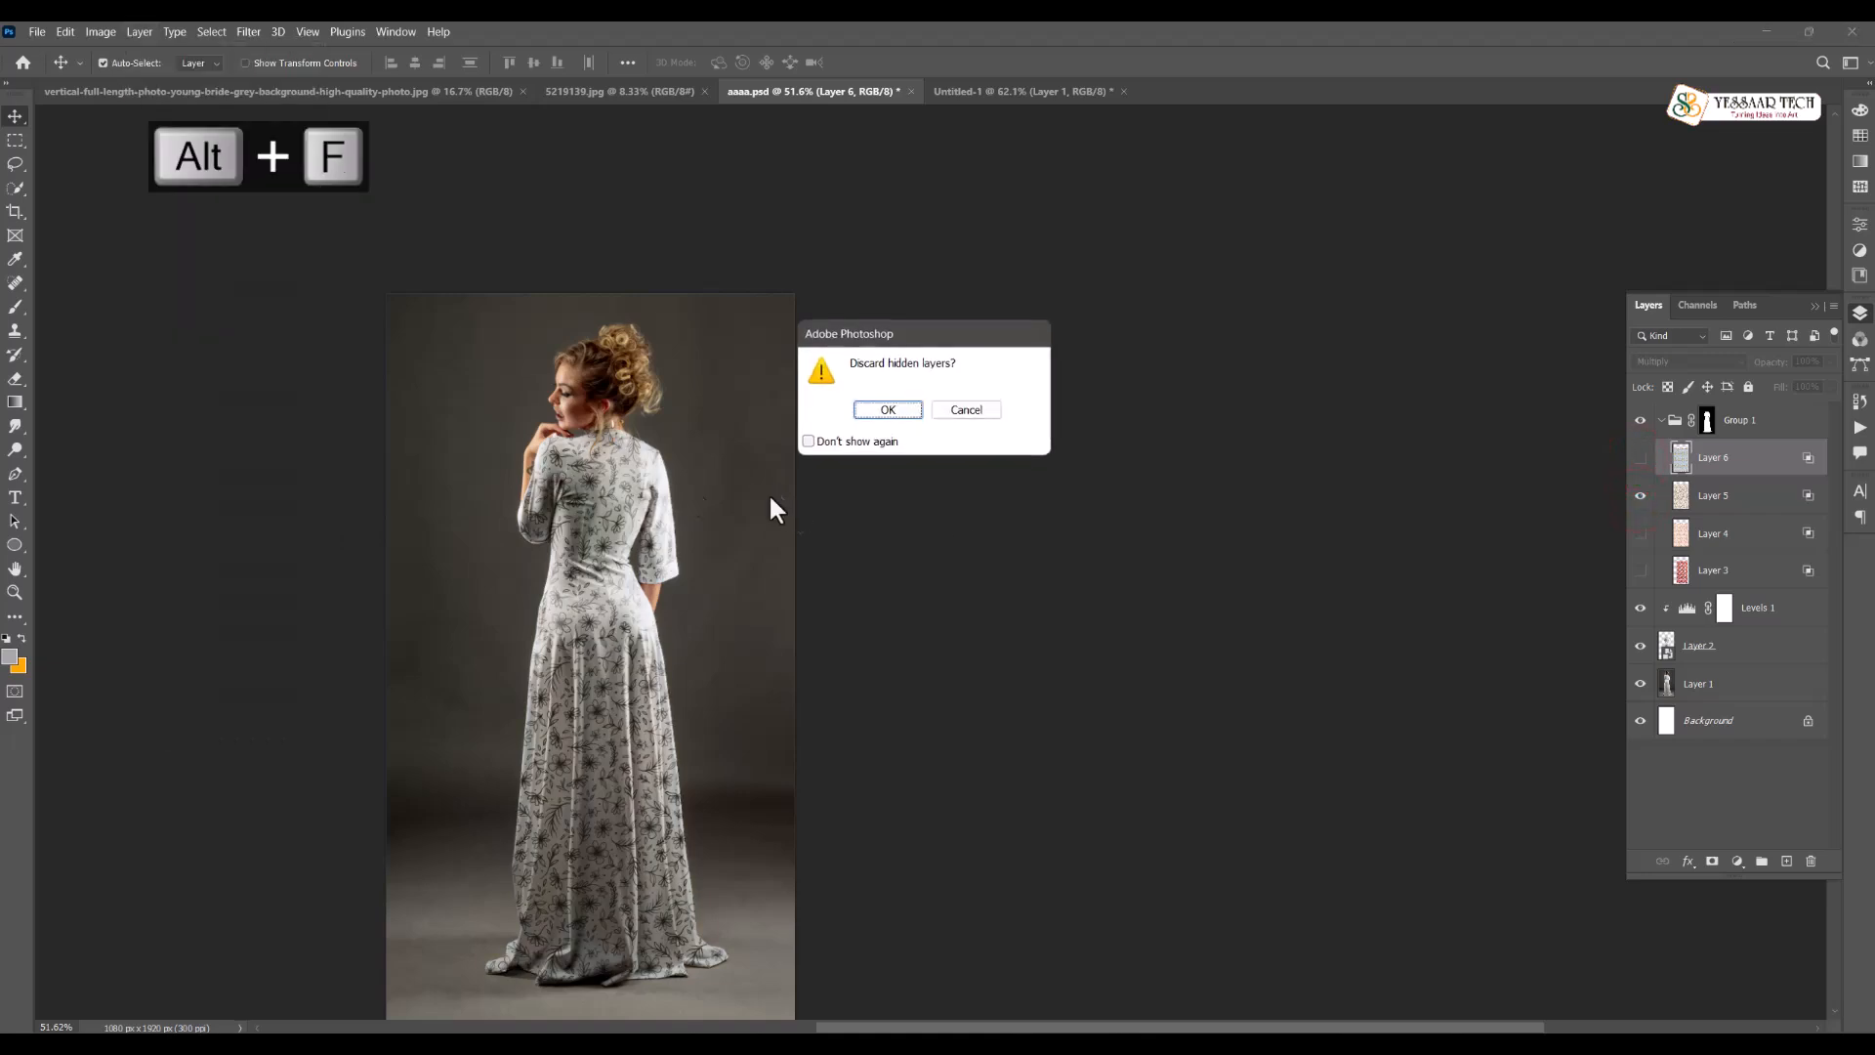
pyautogui.click(878, 405)
pyautogui.moveTo(573, 483); pyautogui.dragTo(777, 381)
# Undo the flattening of aaaa.psd and switch the visible pattern from line-art to the peach floral layer
pyautogui.click(770, 90)
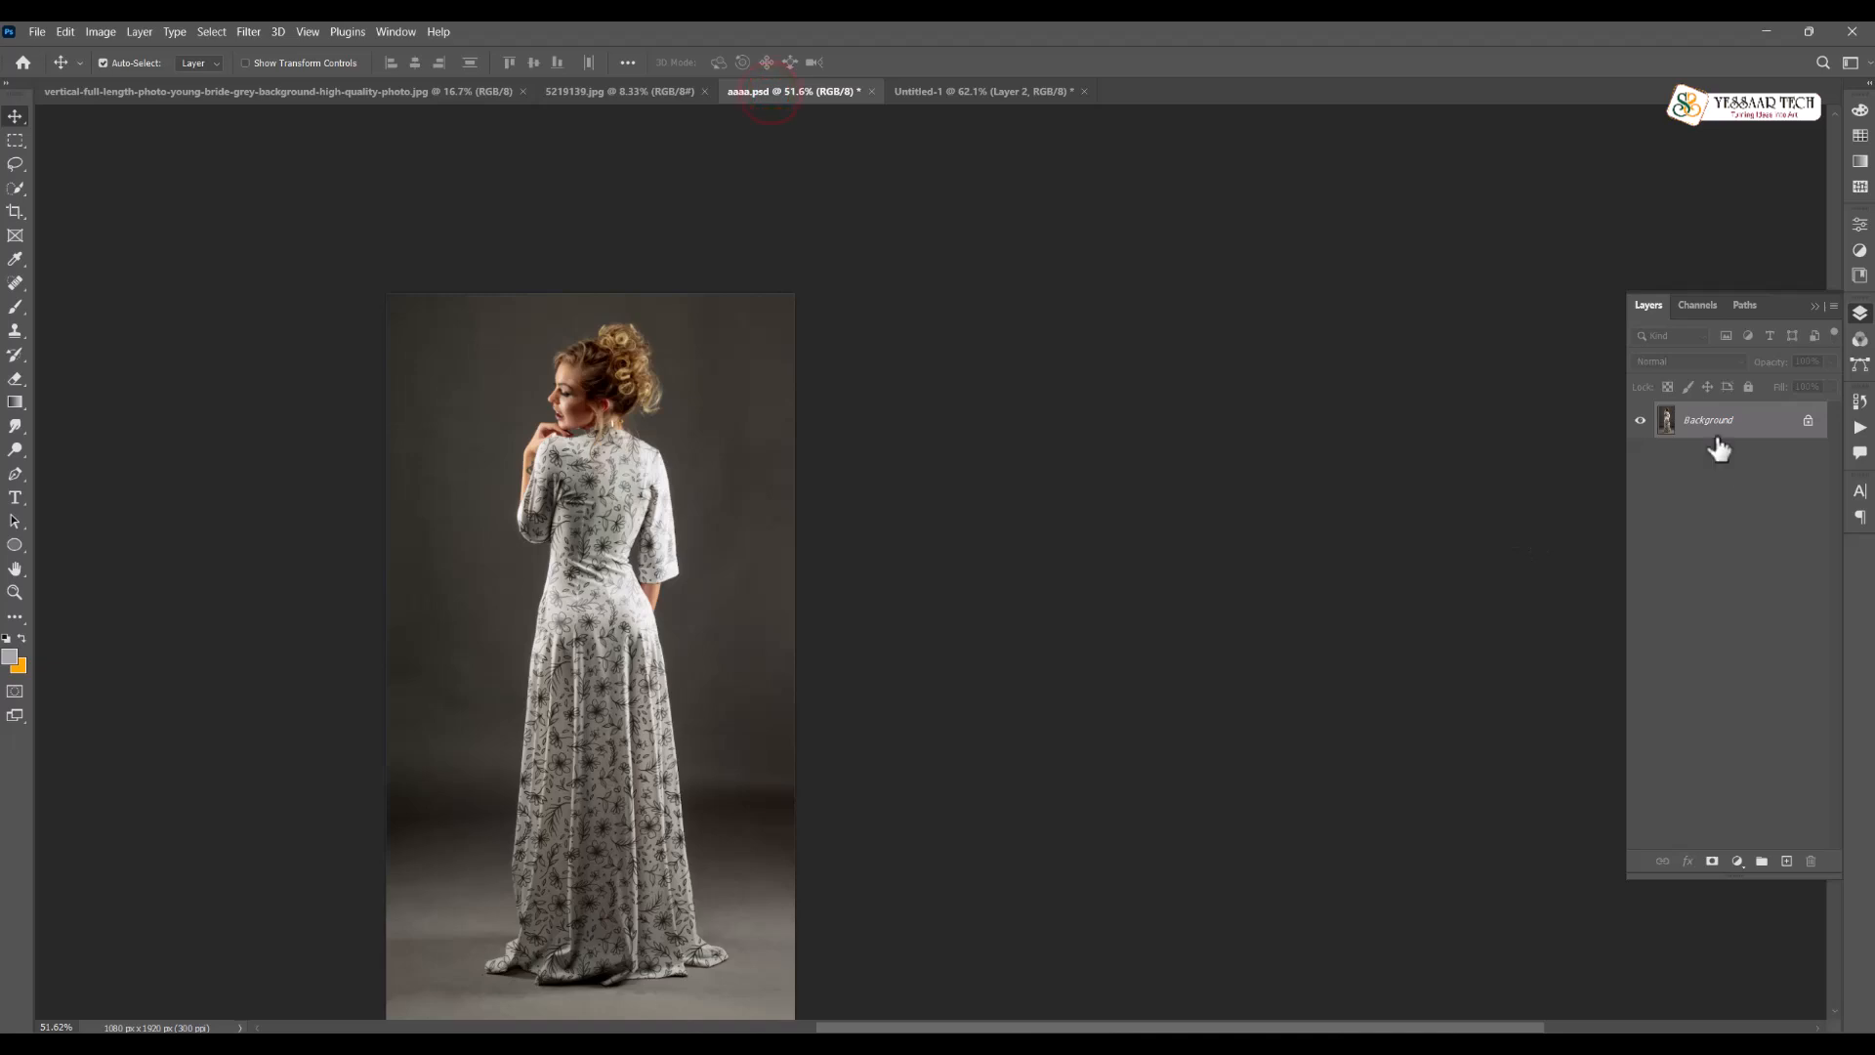
pyautogui.hotkey('ctrl', 'z')
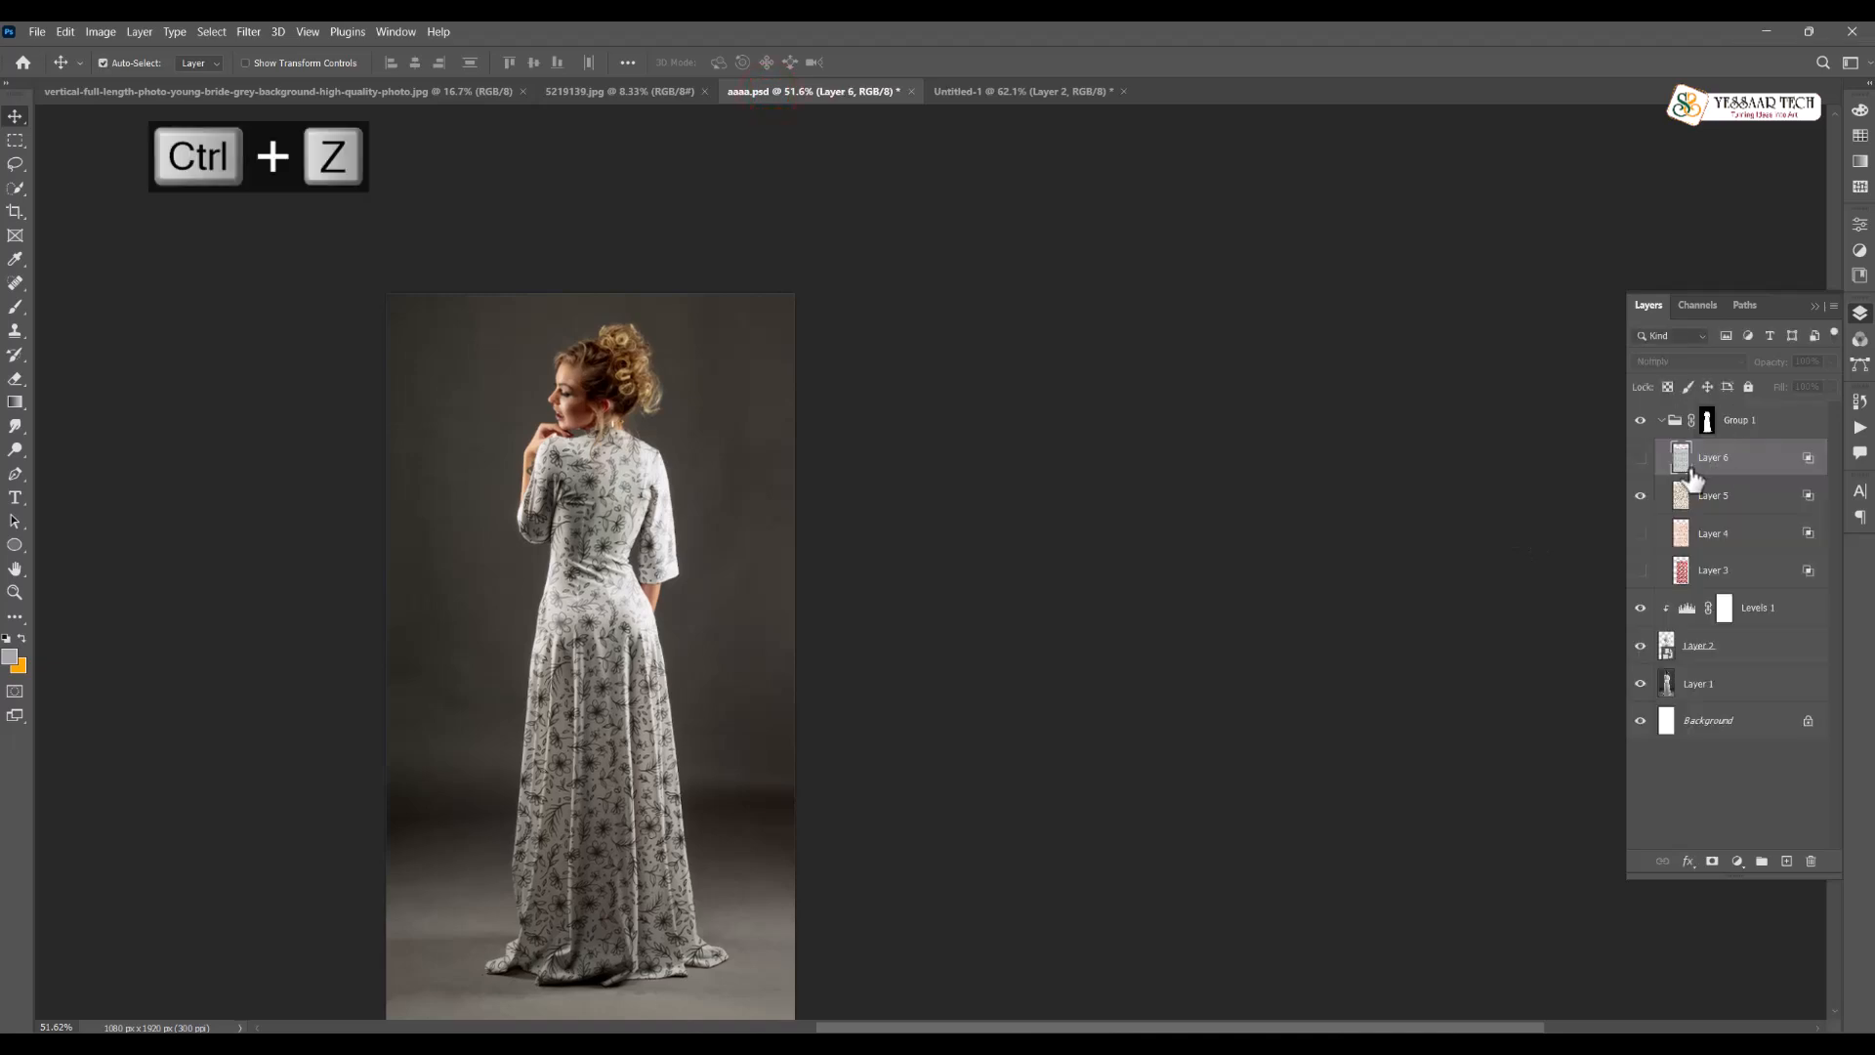
pyautogui.click(1641, 495)
pyautogui.click(1640, 534)
# Flatten the peach floral version, discarding hidden layers, and copy it into Untitled-1
pyautogui.hotkey('alt', 'l')
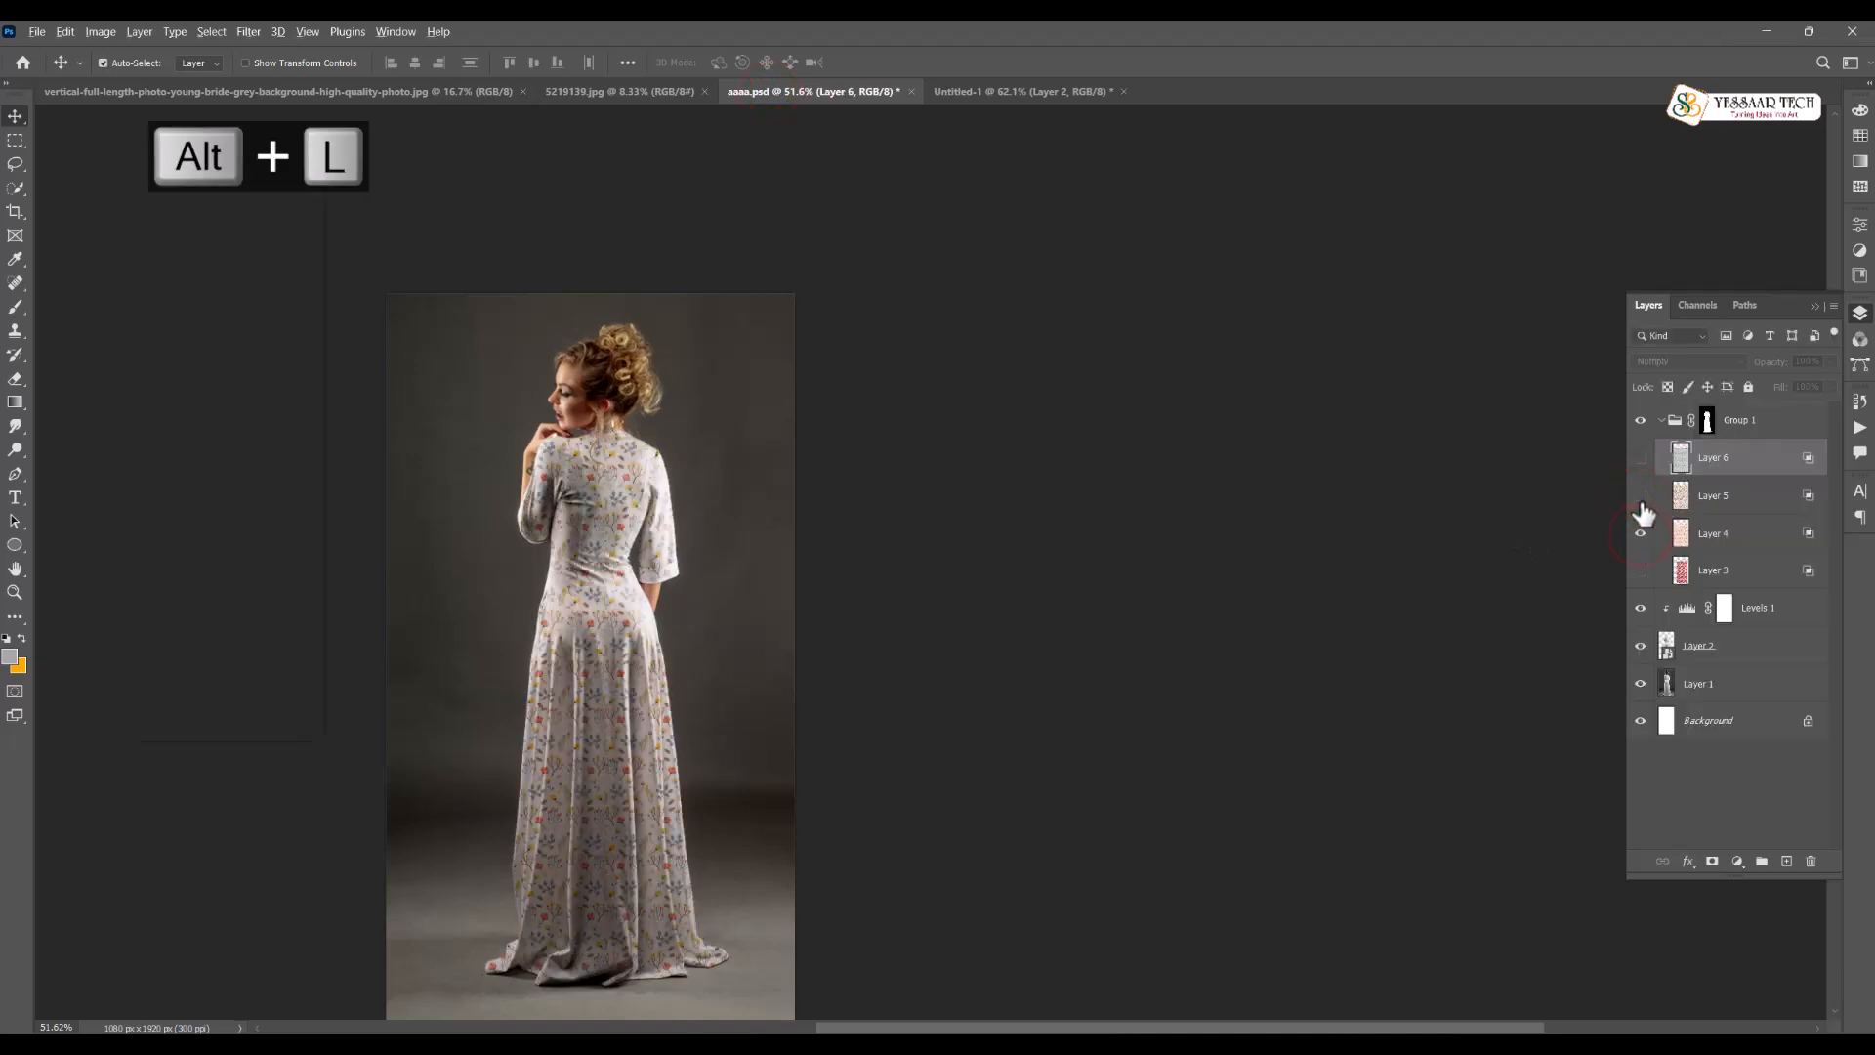
pyautogui.hotkey('alt', 'f')
pyautogui.click(884, 410)
pyautogui.moveTo(598, 619); pyautogui.dragTo(771, 350)
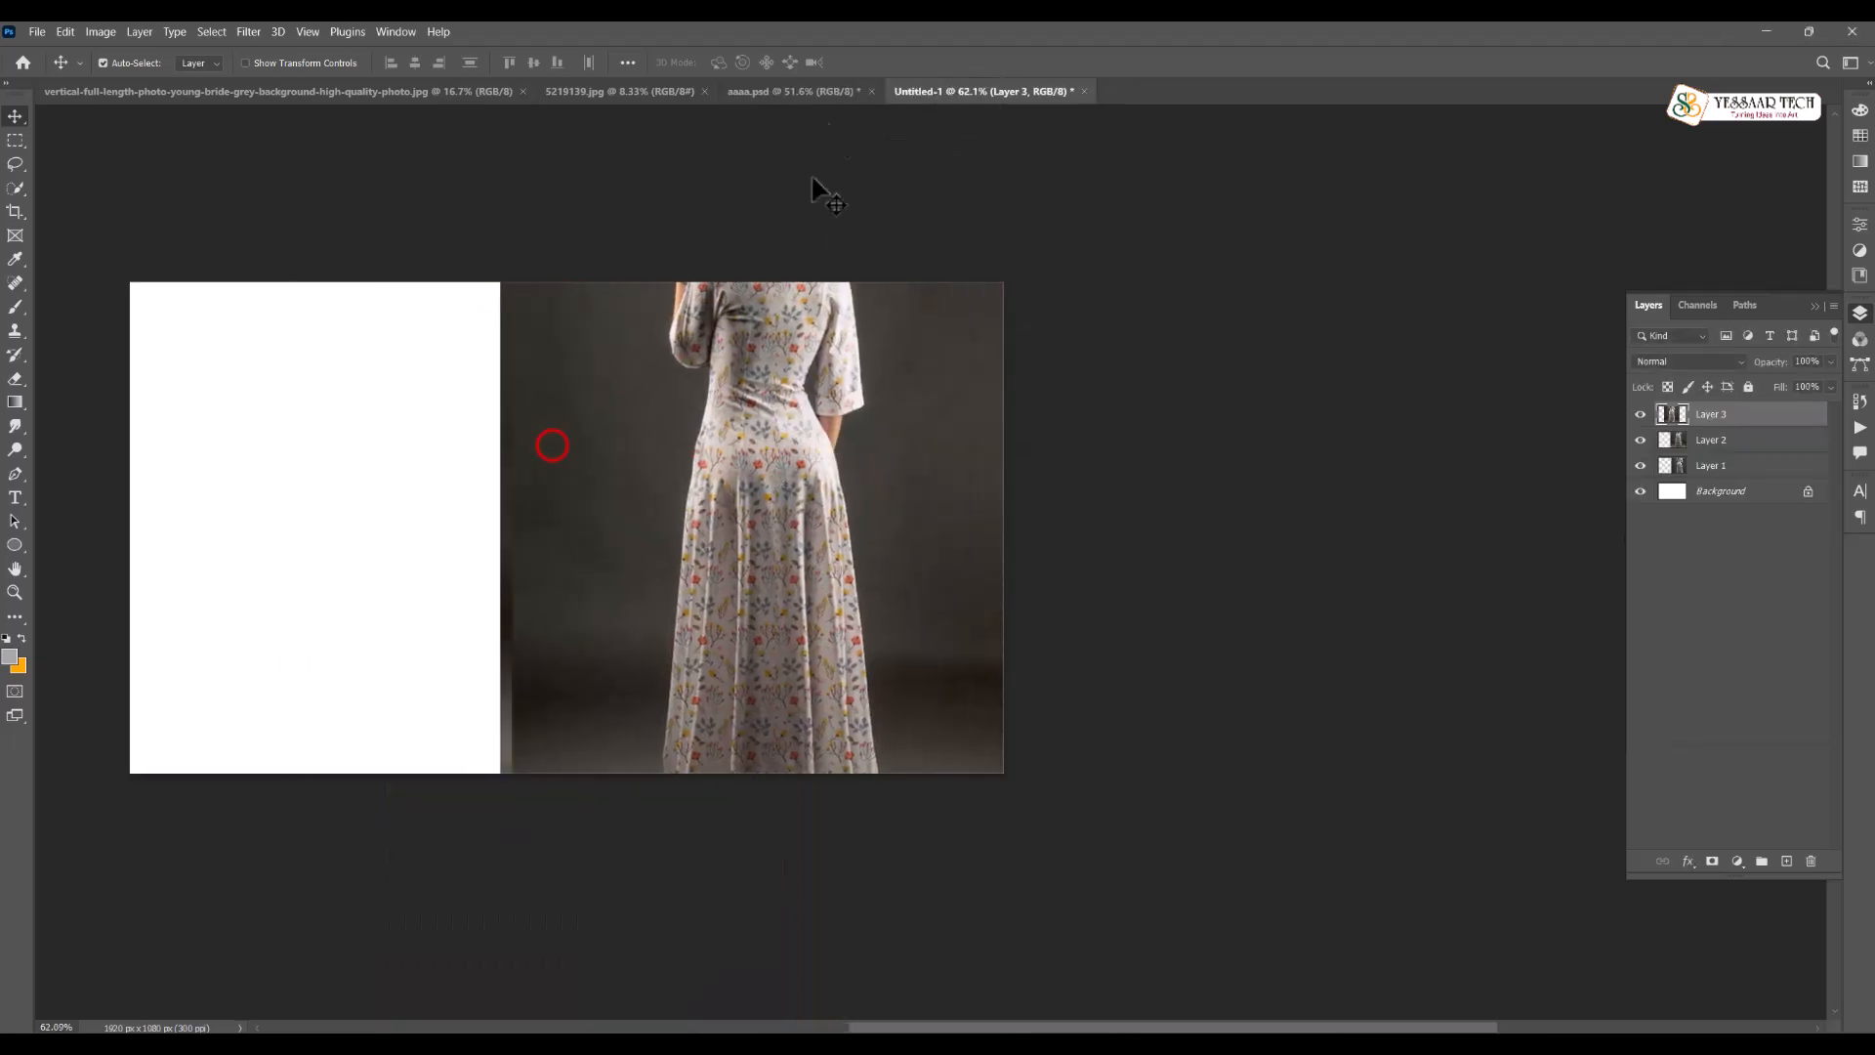
# Undo the flattening of aaaa.psd and show the bold red and purple floral layer instead of the peach one
pyautogui.click(791, 89)
pyautogui.hotkey('ctrl', 'z')
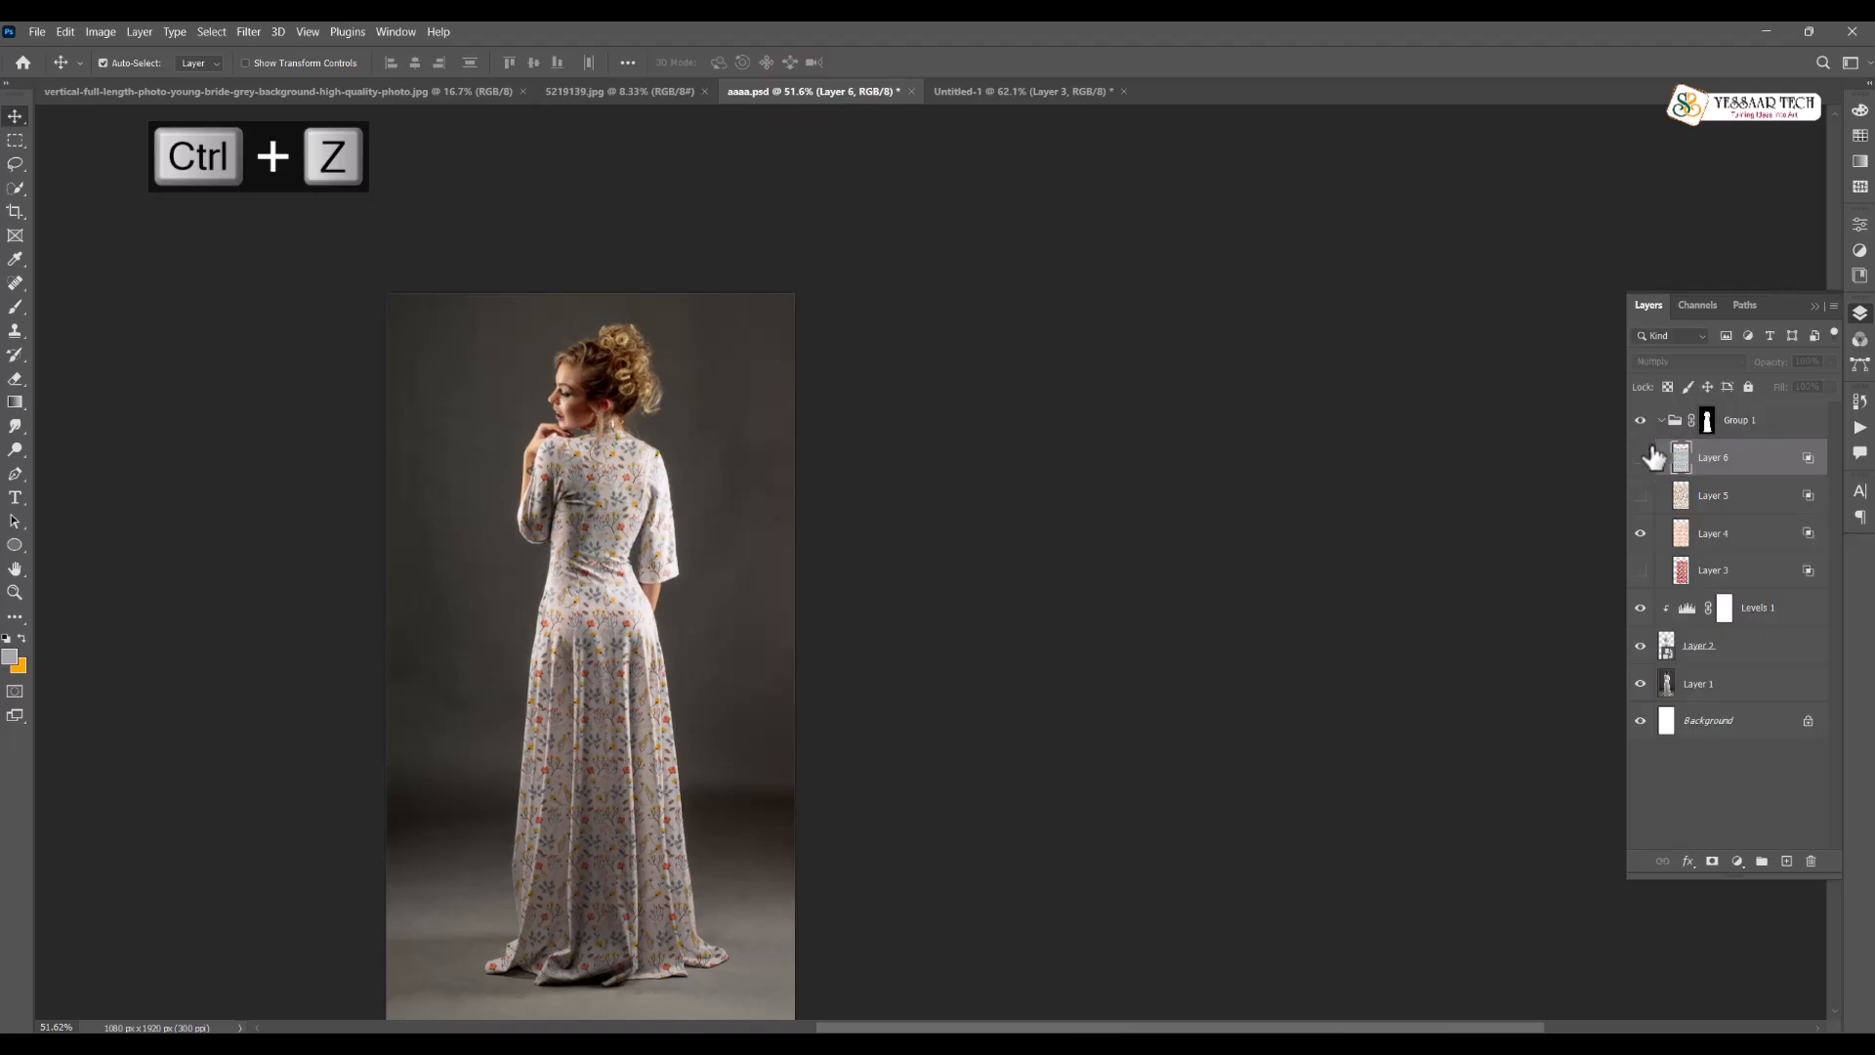
pyautogui.click(1641, 533)
pyautogui.click(1640, 571)
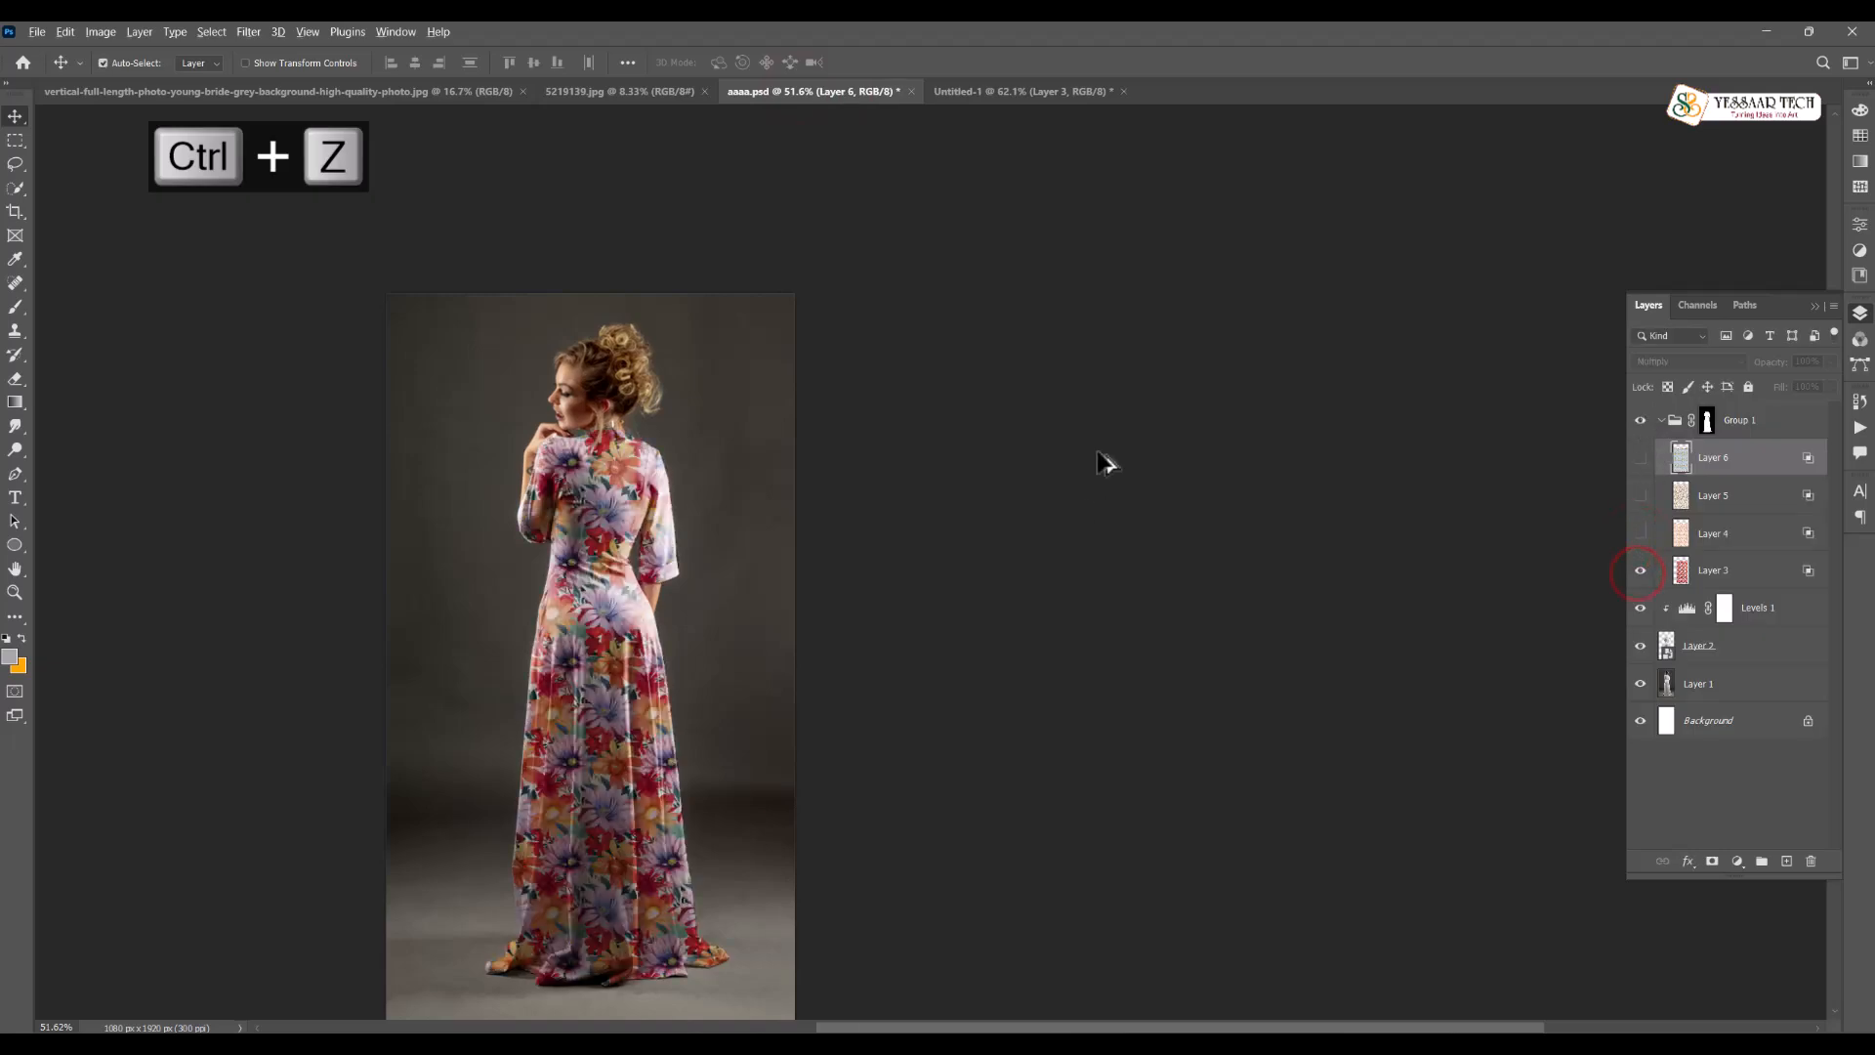
# Flatten the bold red and purple floral version, discarding hidden layers, and copy it into Untitled-1
pyautogui.hotkey('alt', 'l')
pyautogui.press('f')
pyautogui.click(883, 407)
pyautogui.moveTo(565, 540); pyautogui.dragTo(820, 467)
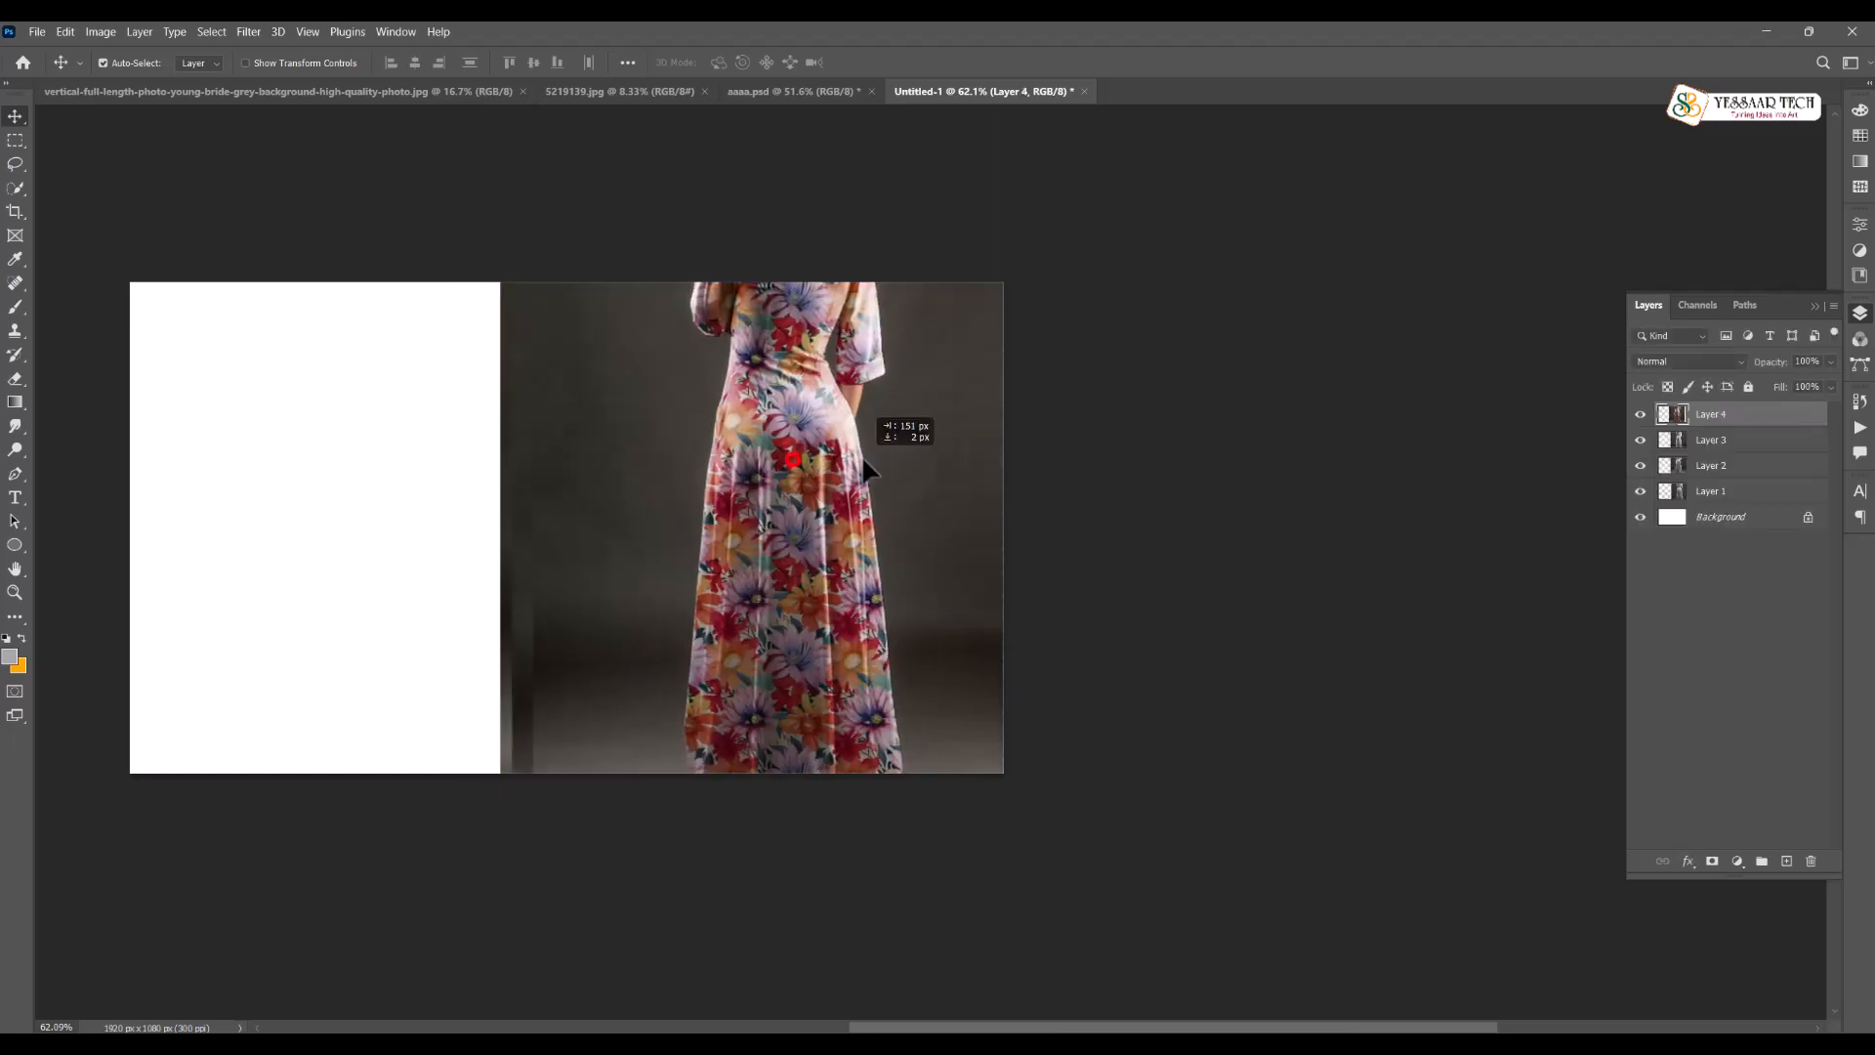
# Scale all four dress images down together, move them to the canvas's left side, and align their horizontal and vertical centres
pyautogui.keyDown('shift'); pyautogui.click(1748, 489); pyautogui.keyUp('shift')
pyautogui.hotkey('ctrl', 't')
pyautogui.moveTo(1037, 472); pyautogui.dragTo(892, 465)
pyautogui.moveTo(783, 414); pyautogui.dragTo(330, 465)
pyautogui.press('Return')
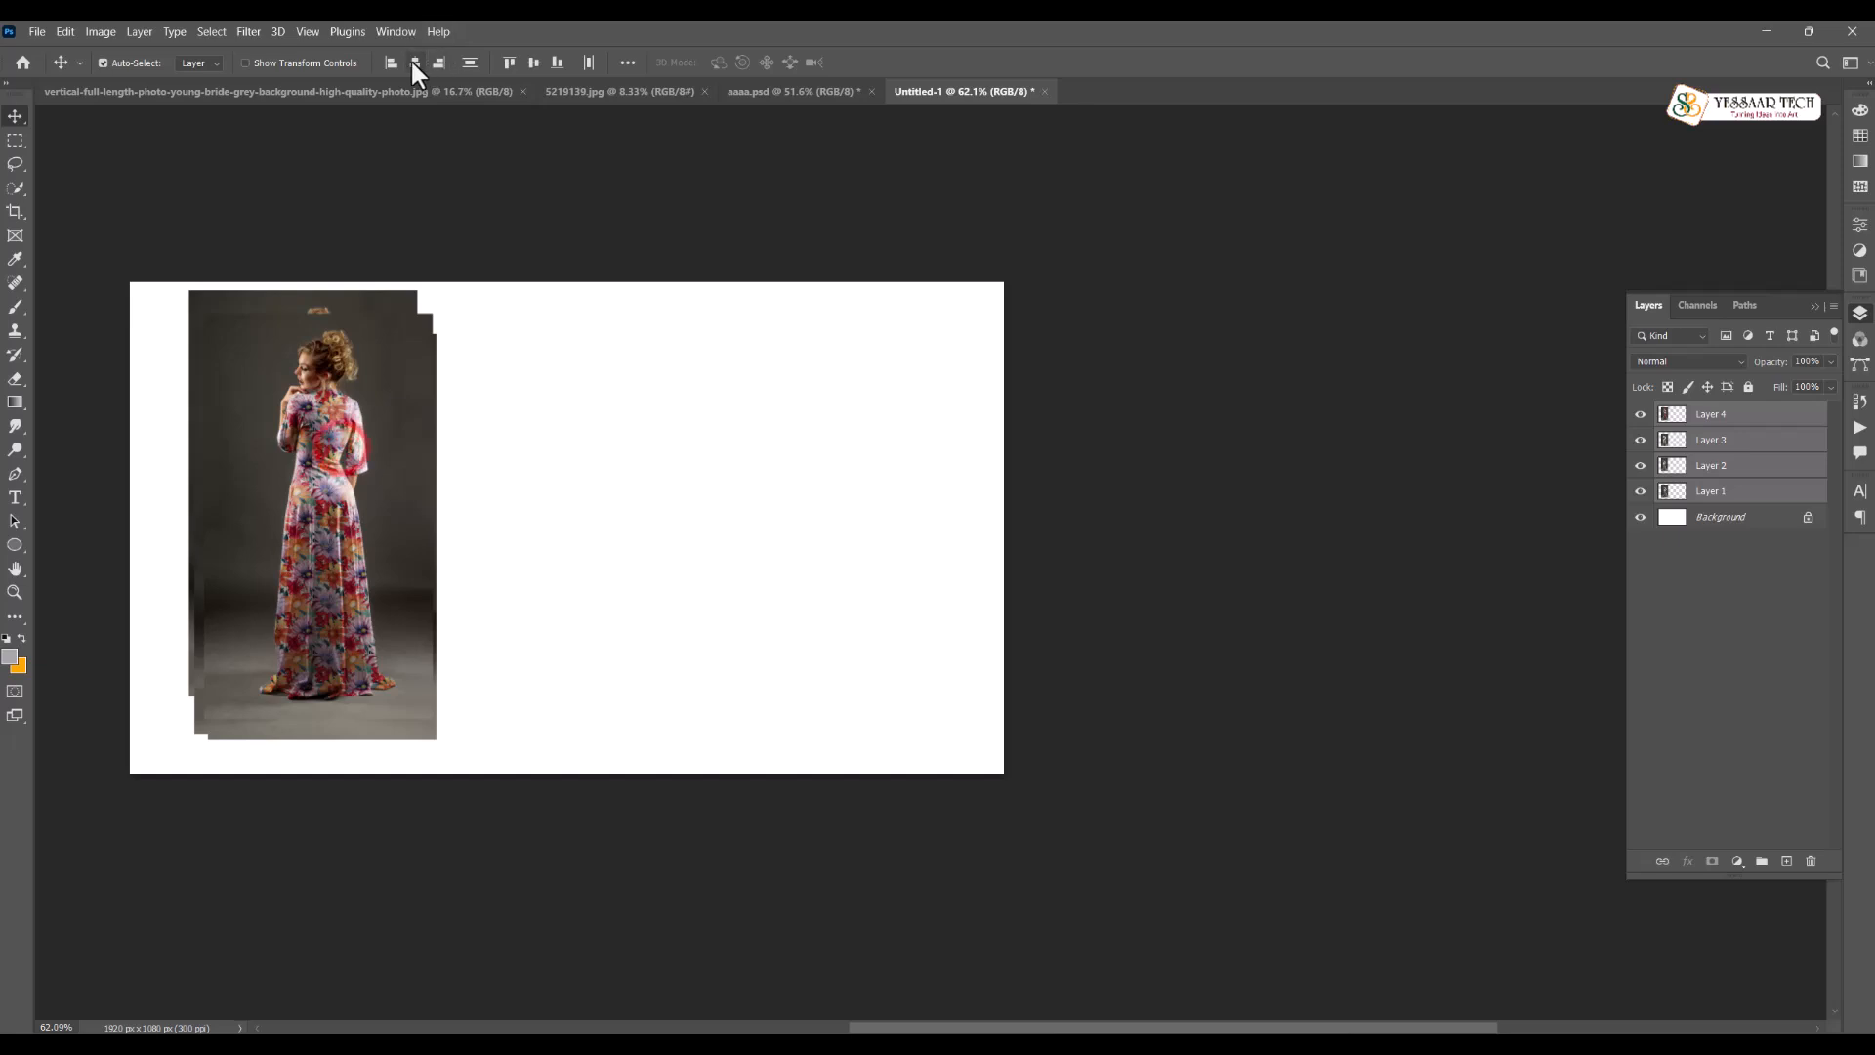
pyautogui.click(414, 63)
pyautogui.click(533, 63)
# Move the stacked images to the canvas's top-left corner and enlarge them to about 121.71% to fill its height
pyautogui.moveTo(358, 430); pyautogui.dragTo(290, 400)
pyautogui.hotkey('ctrl', 't')
pyautogui.moveTo(343, 686); pyautogui.dragTo(398, 766)
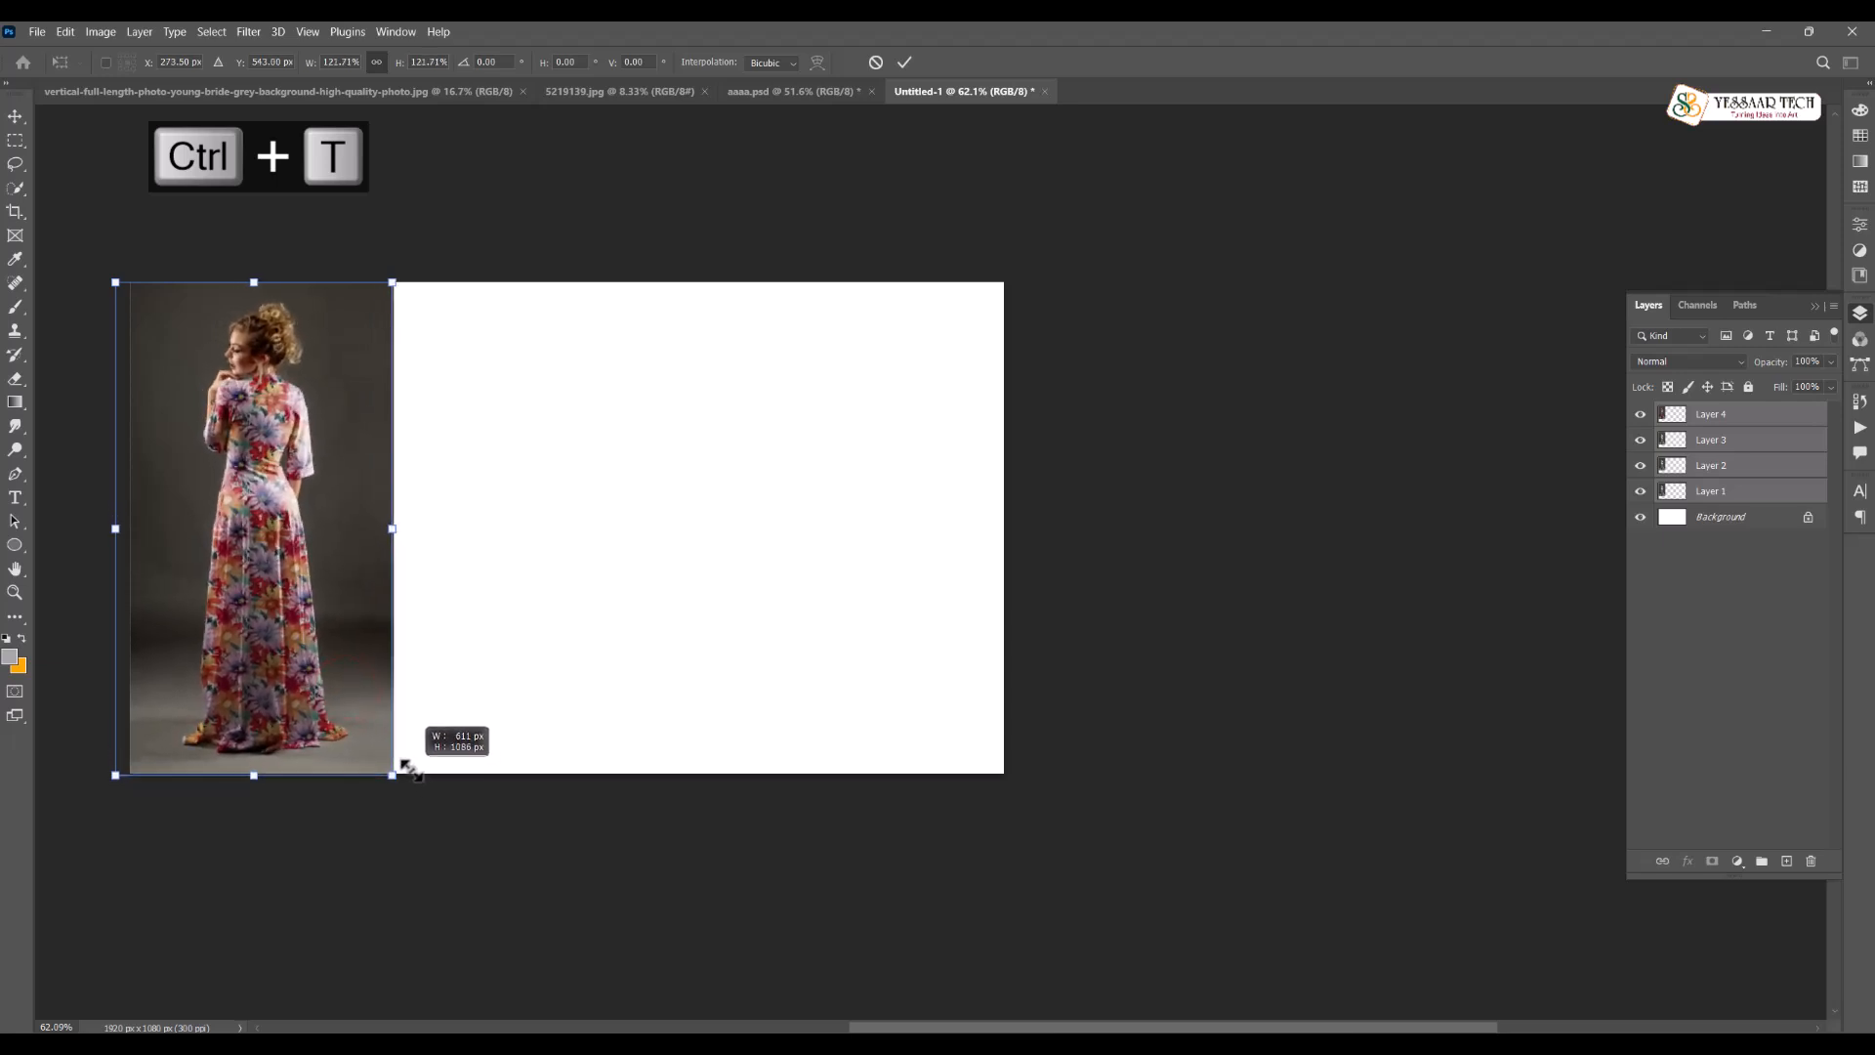
pyautogui.click(469, 419)
# Spread the stacked images side by side in the order blue, line-art, bold floral and peach floral
pyautogui.click(334, 393)
pyautogui.moveTo(334, 393); pyautogui.dragTo(597, 392)
pyautogui.moveTo(322, 424); pyautogui.dragTo(876, 428)
pyautogui.moveTo(254, 424); pyautogui.dragTo(429, 441)
pyautogui.moveTo(553, 435); pyautogui.dragTo(618, 435)
pyautogui.moveTo(866, 441); pyautogui.dragTo(1119, 459)
pyautogui.moveTo(560, 420); pyautogui.dragTo(780, 432)
pyautogui.moveTo(407, 403); pyautogui.dragTo(515, 386)
pyautogui.moveTo(728, 386); pyautogui.dragTo(724, 383)
pyautogui.click(535, 400)
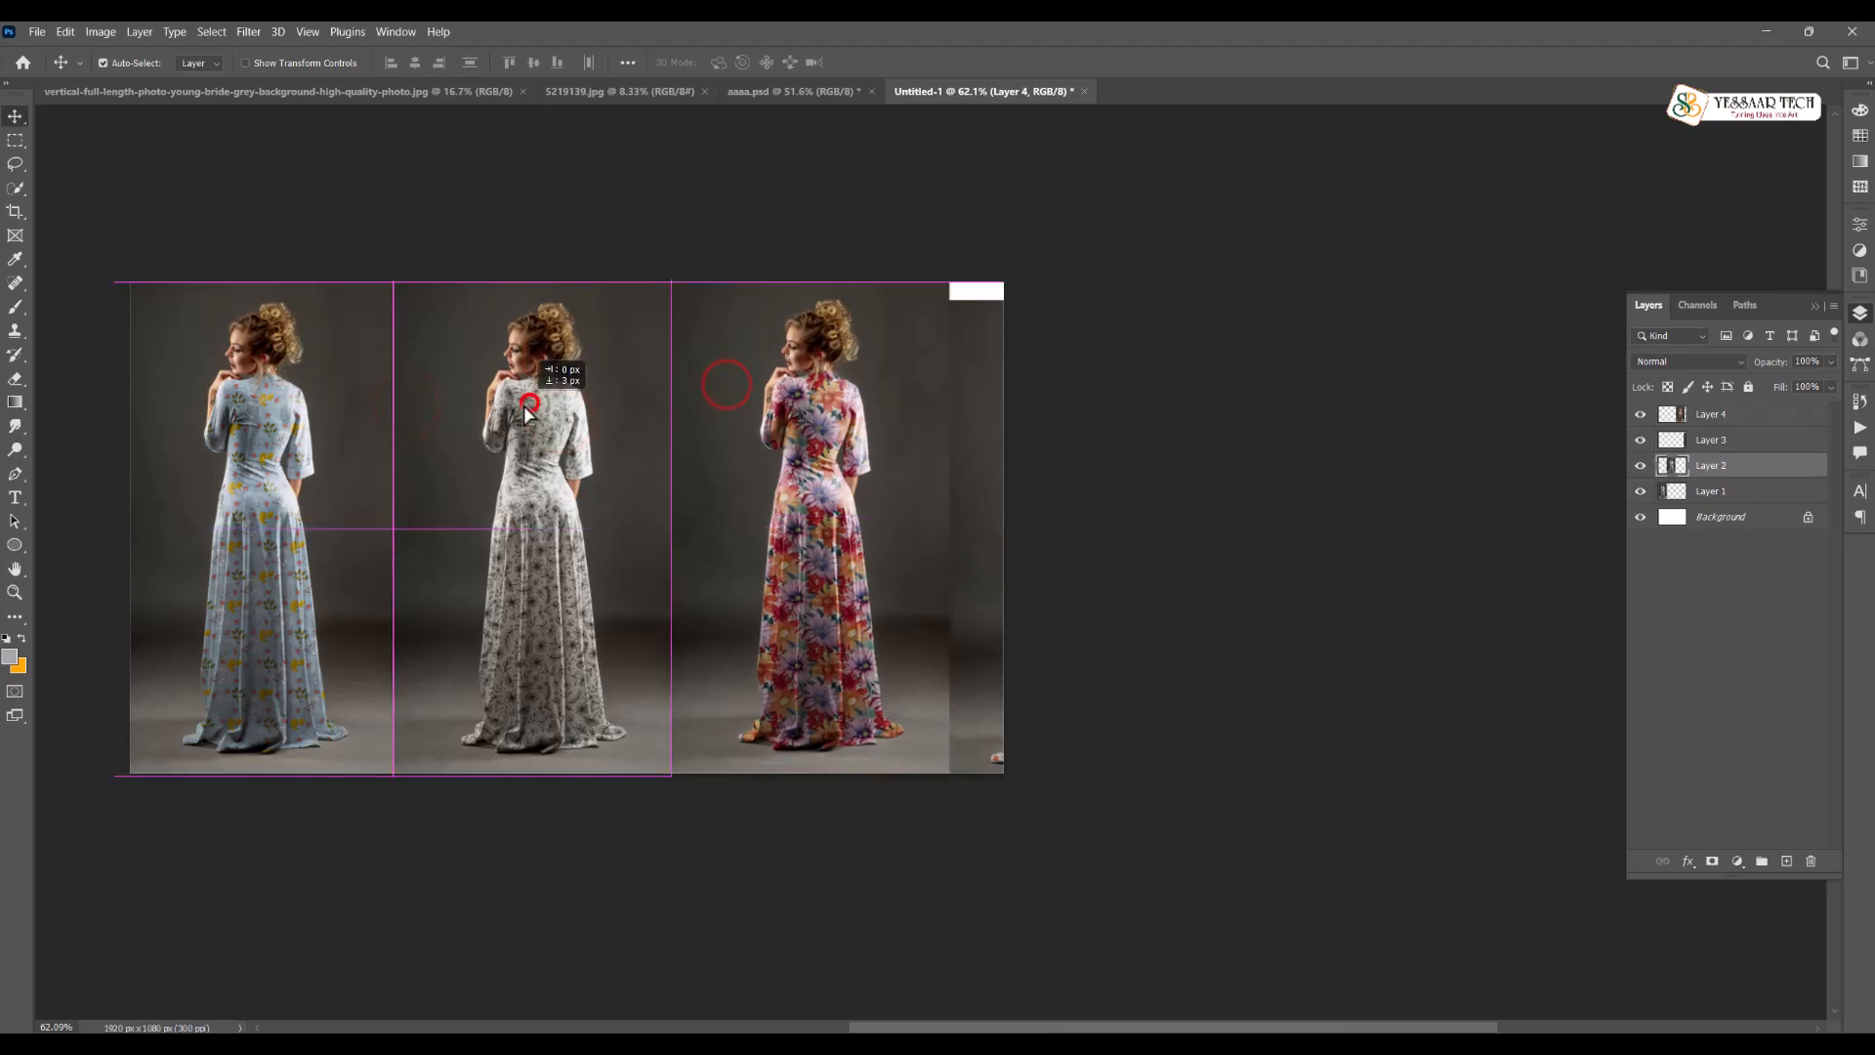
pyautogui.moveTo(982, 444); pyautogui.dragTo(1009, 436)
# Scale the four images together to fit the canvas width and centre the row vertically
pyautogui.moveTo(251, 218); pyautogui.dragTo(997, 601)
pyautogui.hotkey('ctrl', 't')
pyautogui.moveTo(1235, 529); pyautogui.dragTo(1005, 528)
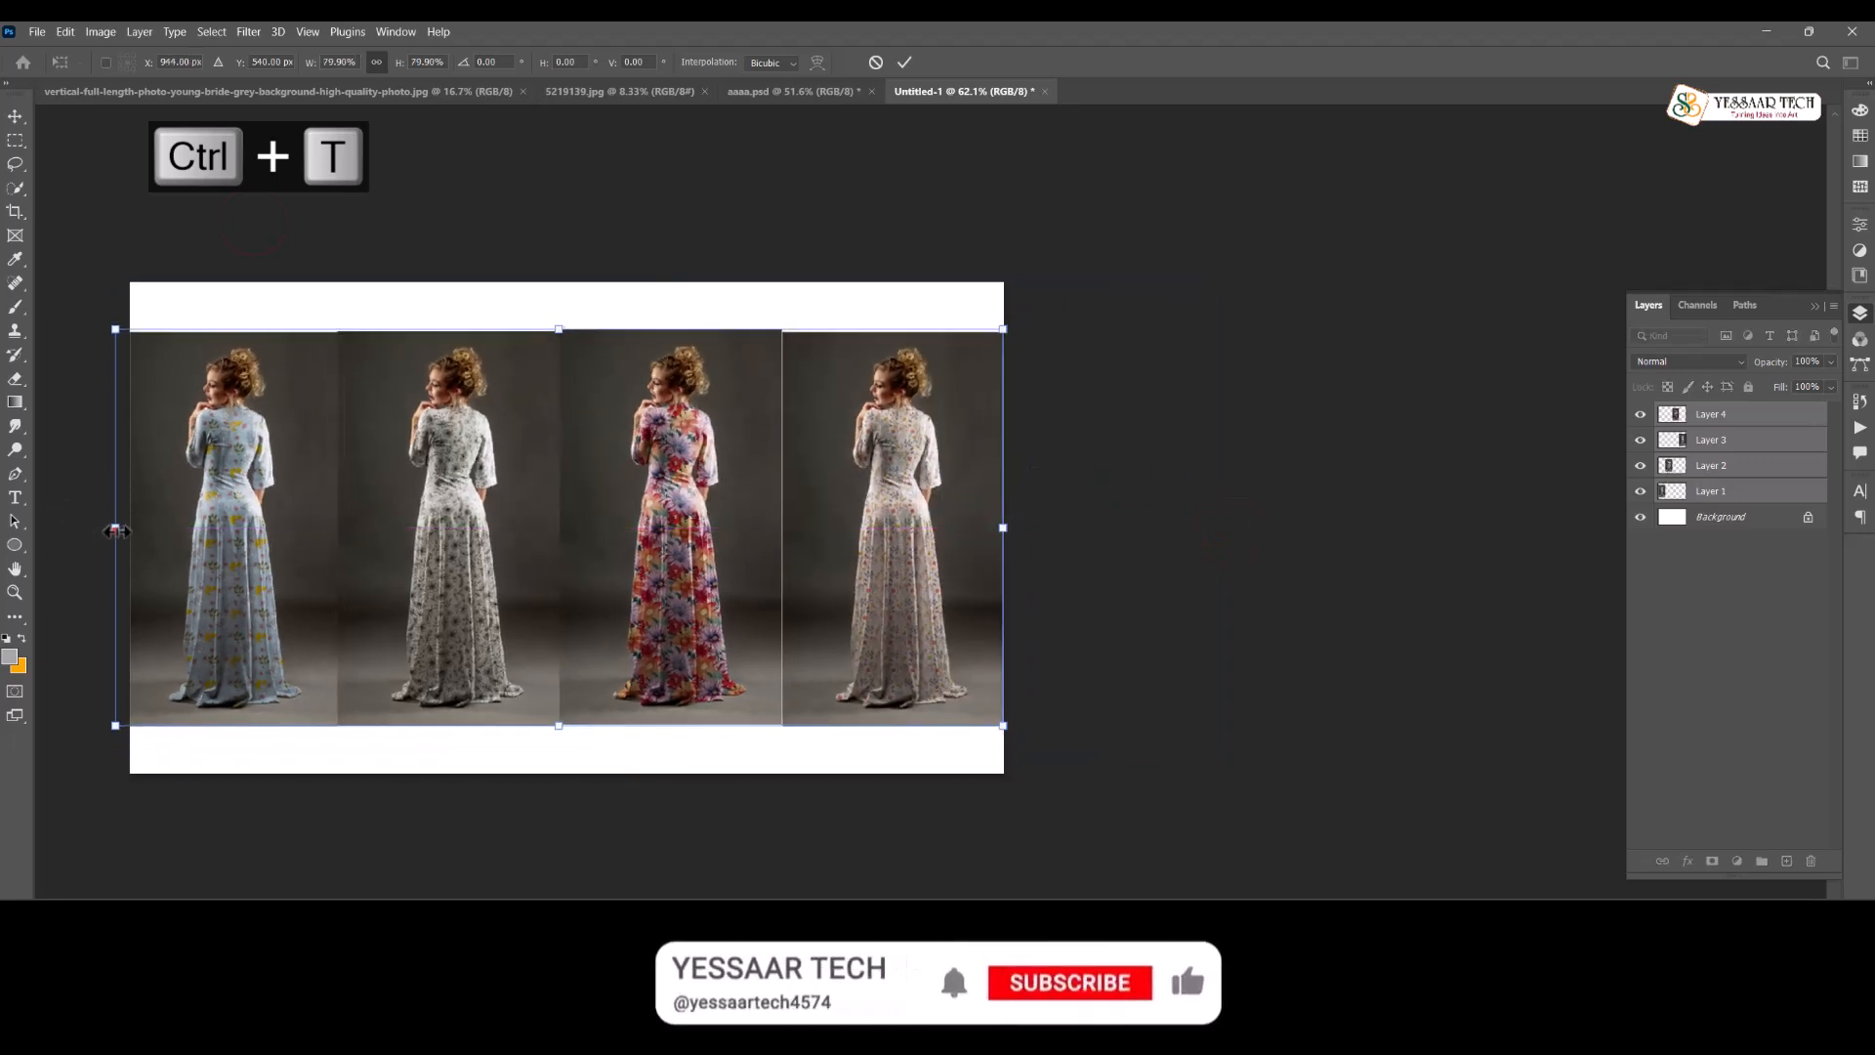
pyautogui.moveTo(114, 527); pyautogui.dragTo(130, 527)
pyautogui.press('Return')
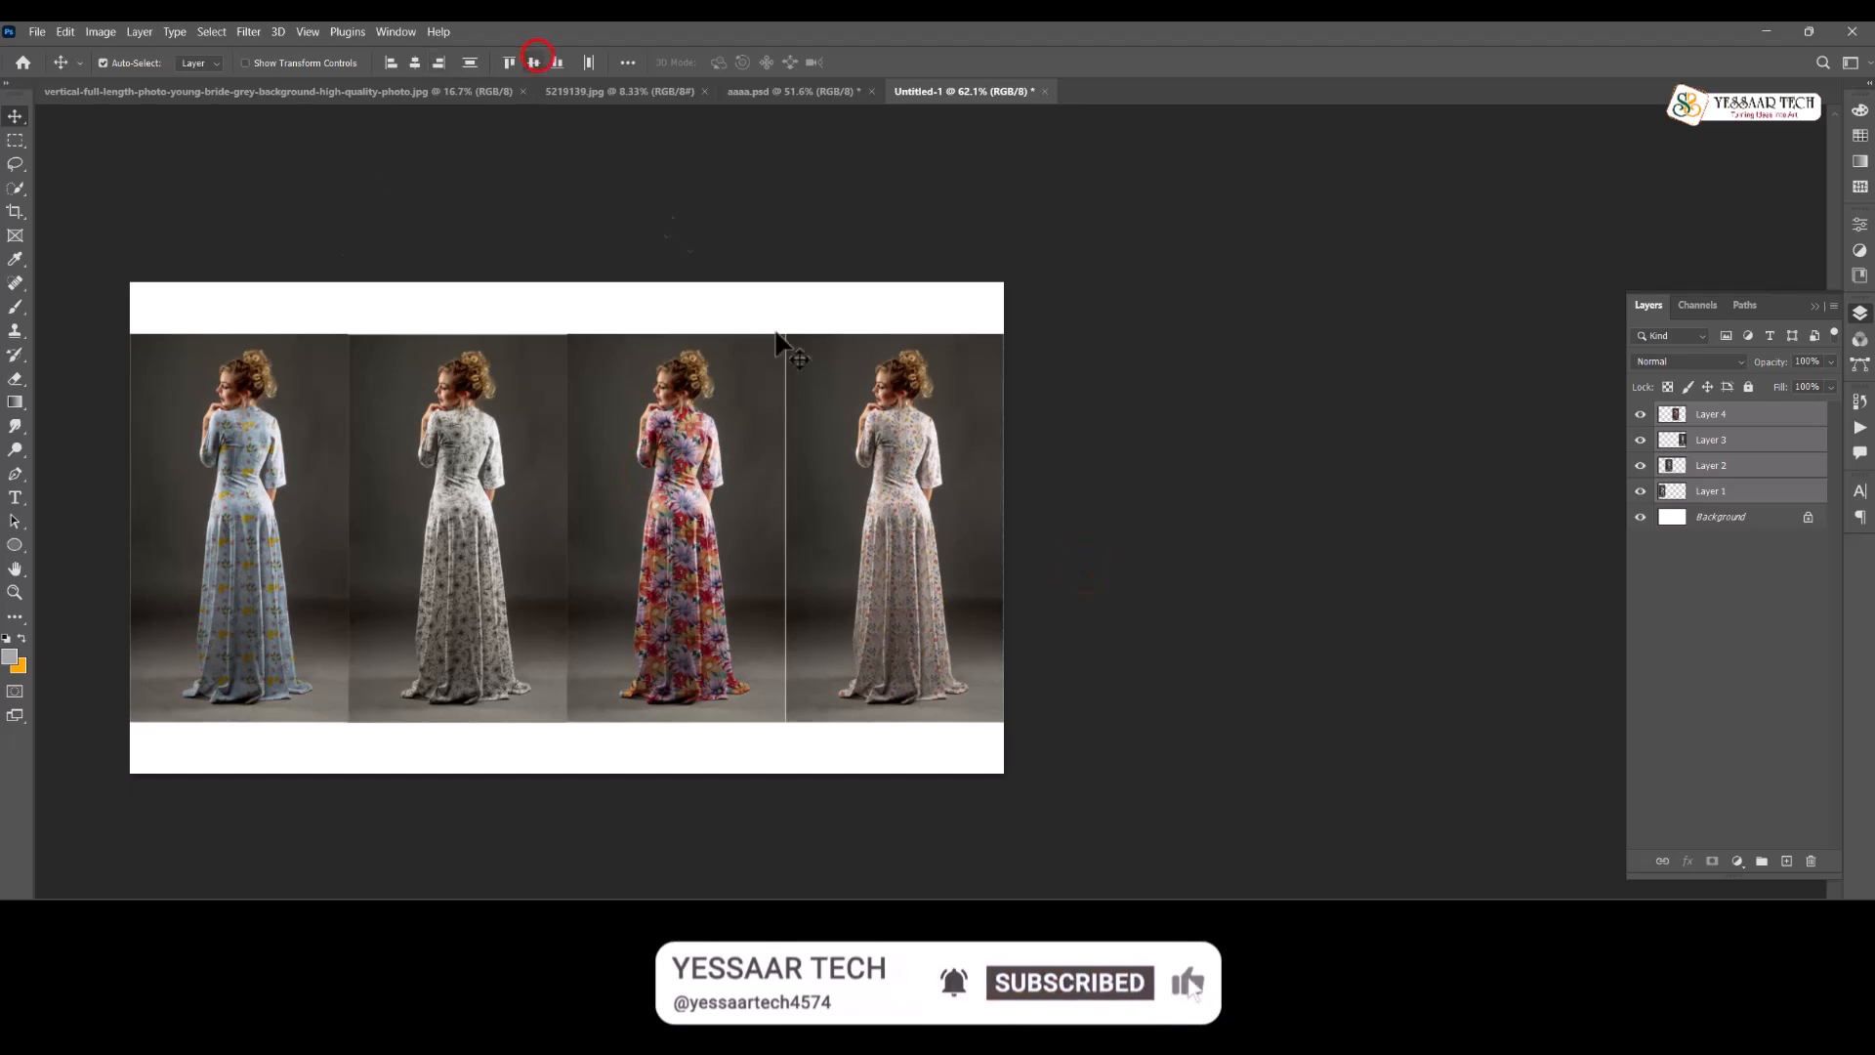
# Slide the row and its individual images to the left so that neighbouring photos overlap and the figures stand closer together
pyautogui.click(1080, 642)
pyautogui.scroll(2, 425, 525)
pyautogui.moveTo(293, 238); pyautogui.dragTo(1123, 803)
pyautogui.moveTo(892, 537); pyautogui.dragTo(851, 539)
pyautogui.click(842, 797)
pyautogui.moveTo(438, 565); pyautogui.dragTo(394, 567)
pyautogui.moveTo(689, 591); pyautogui.dragTo(597, 586)
pyautogui.moveTo(974, 607); pyautogui.dragTo(823, 601)
# Bring the peach floral image to the front and even out the spacing between the figures
pyautogui.hotkey('ctrl', 'shift', ']')
pyautogui.moveTo(830, 699); pyautogui.dragTo(849, 699)
pyautogui.moveTo(528, 736); pyautogui.dragTo(529, 735)
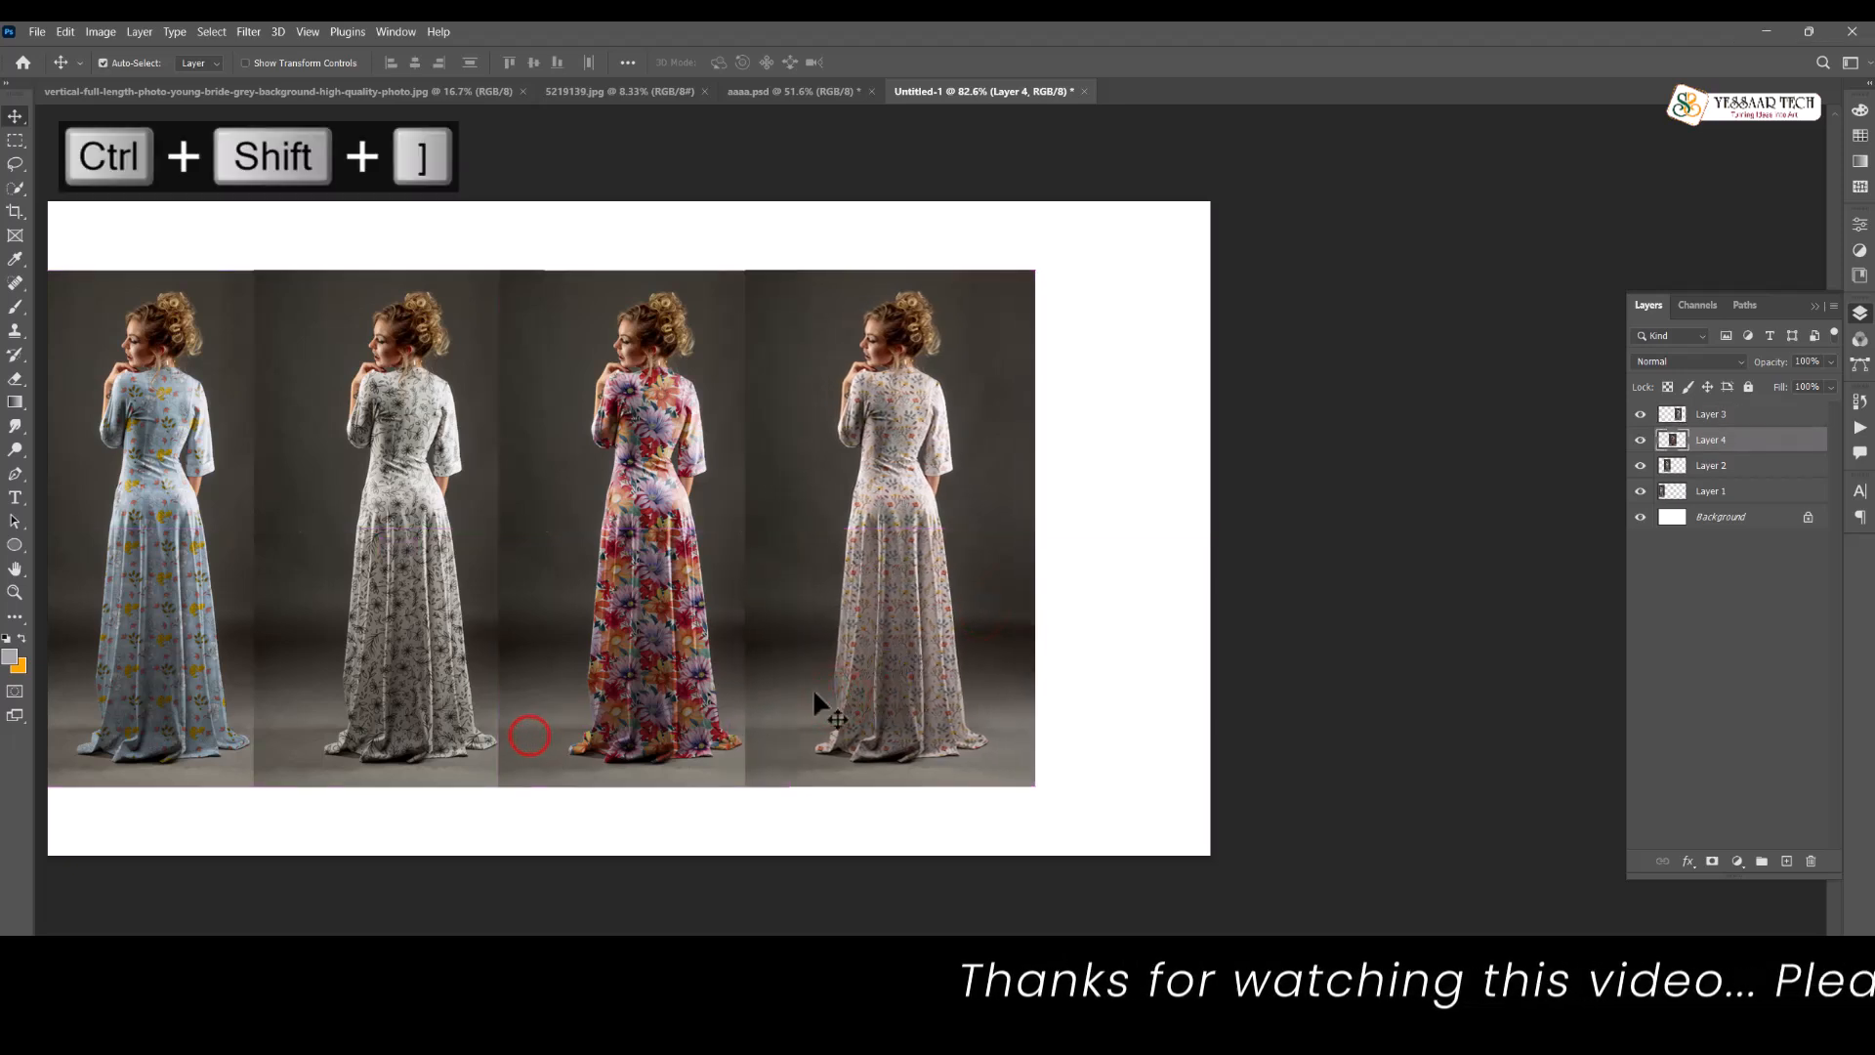
# Scale all four images together to about 120%, repositioning the row so its last photo meets the canvas edge
pyautogui.moveTo(1088, 771); pyautogui.dragTo(240, 660)
pyautogui.hotkey('ctrl', 't')
pyautogui.moveTo(1033, 536); pyautogui.dragTo(1323, 566)
pyautogui.scroll(-2, 984, 565)
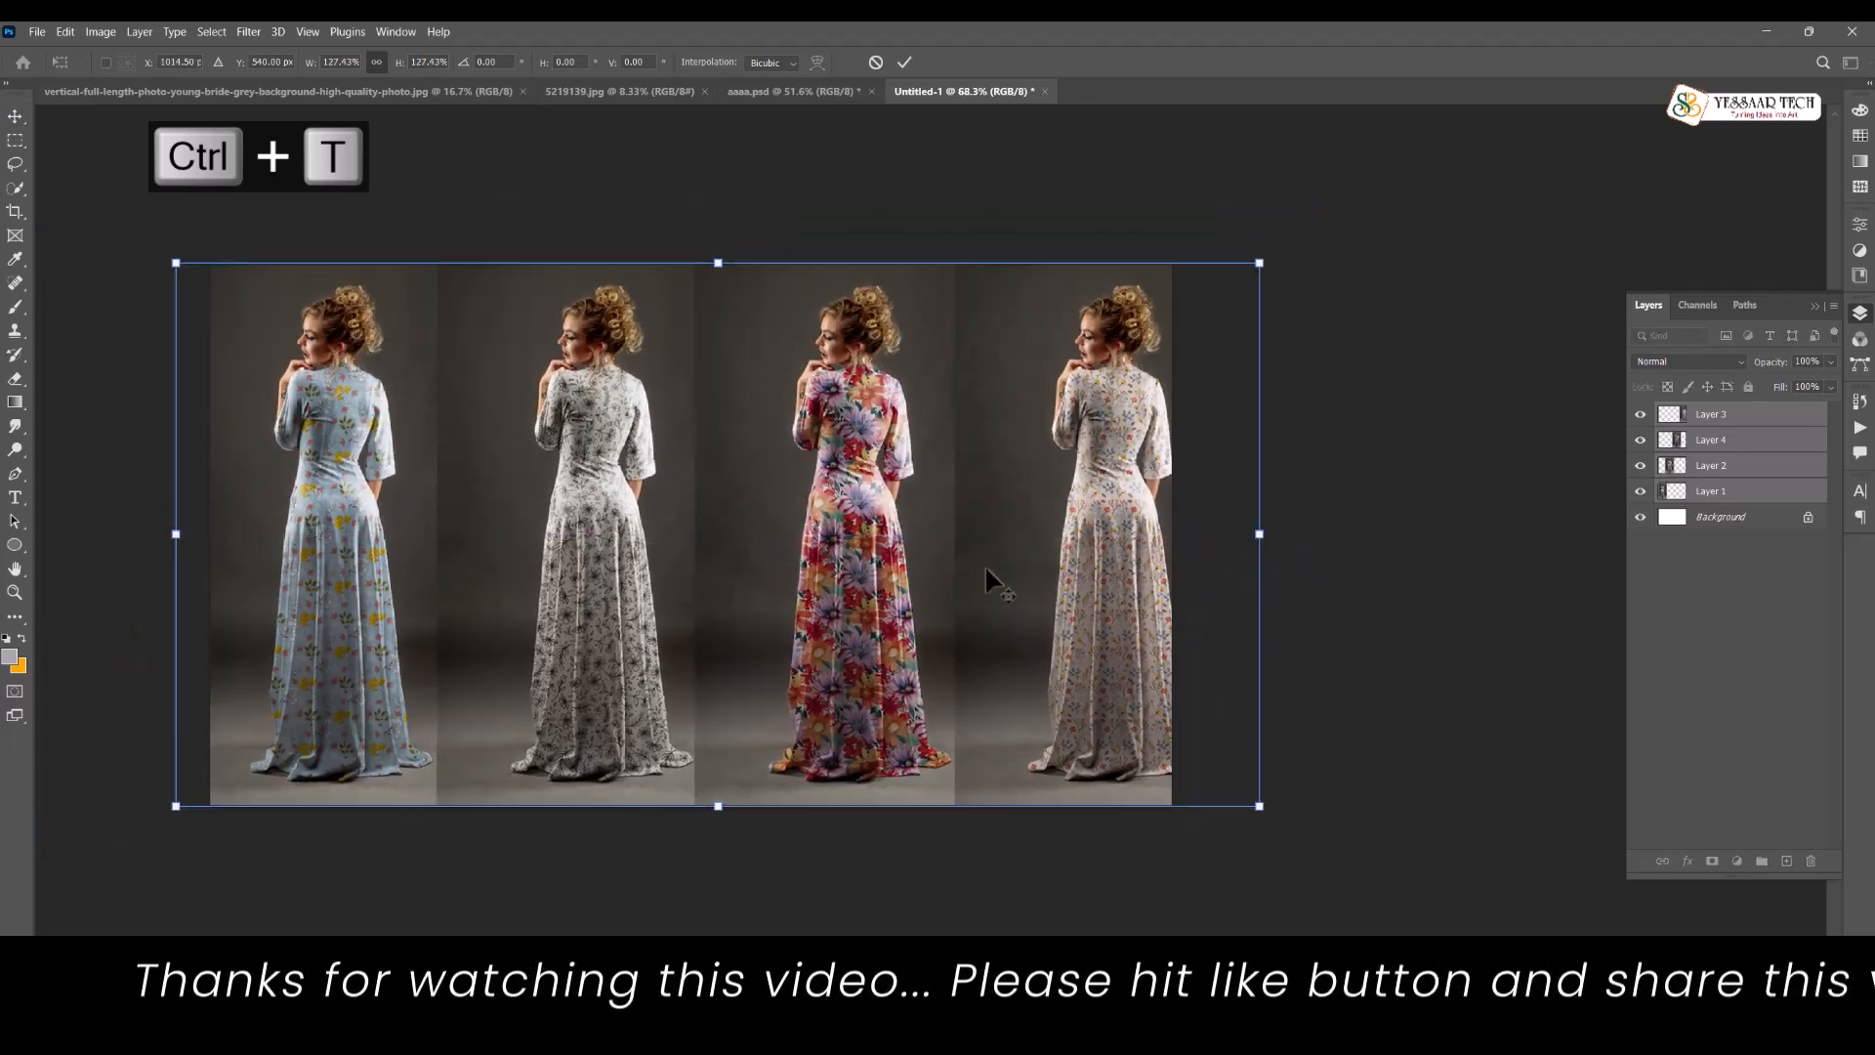
pyautogui.click(960, 556)
pyautogui.moveTo(1100, 494)
pyautogui.mouseDown()
pyautogui.moveTo(1054, 491)
pyautogui.moveTo(1074, 498)
pyautogui.mouseUp()
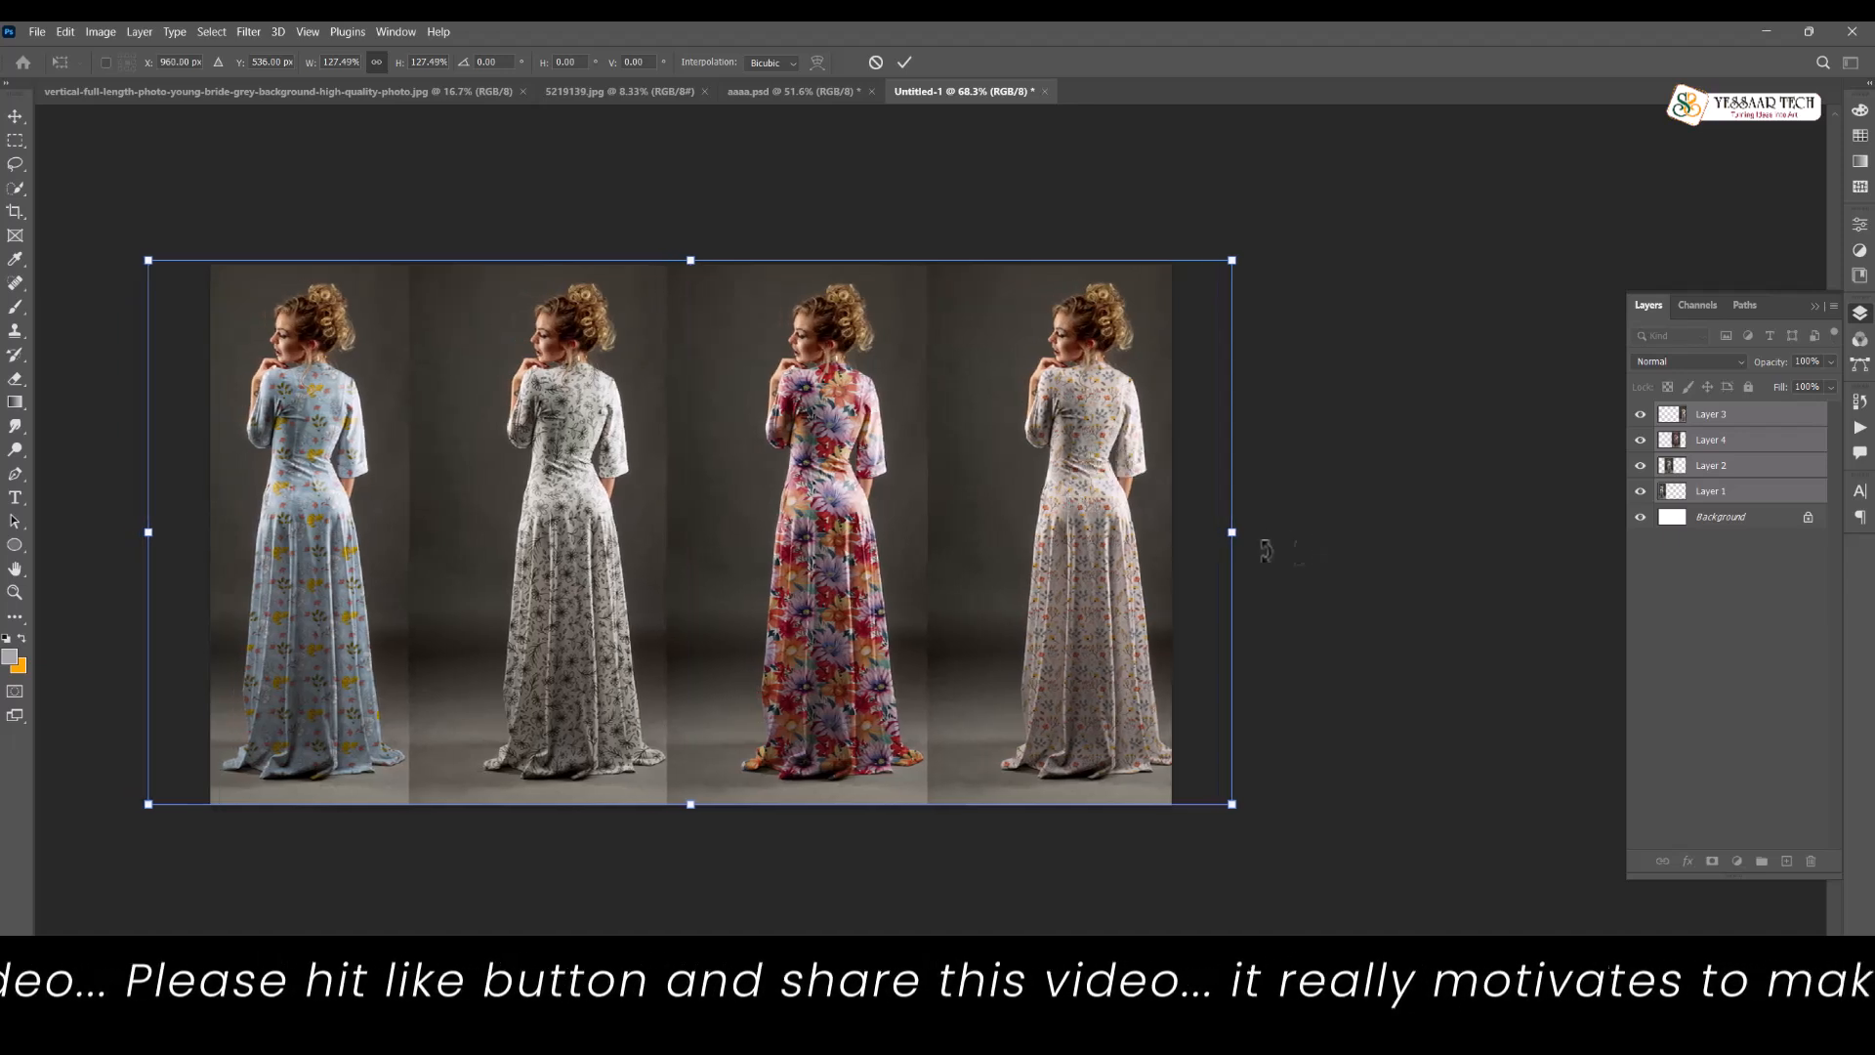
pyautogui.moveTo(1234, 535); pyautogui.dragTo(1172, 527)
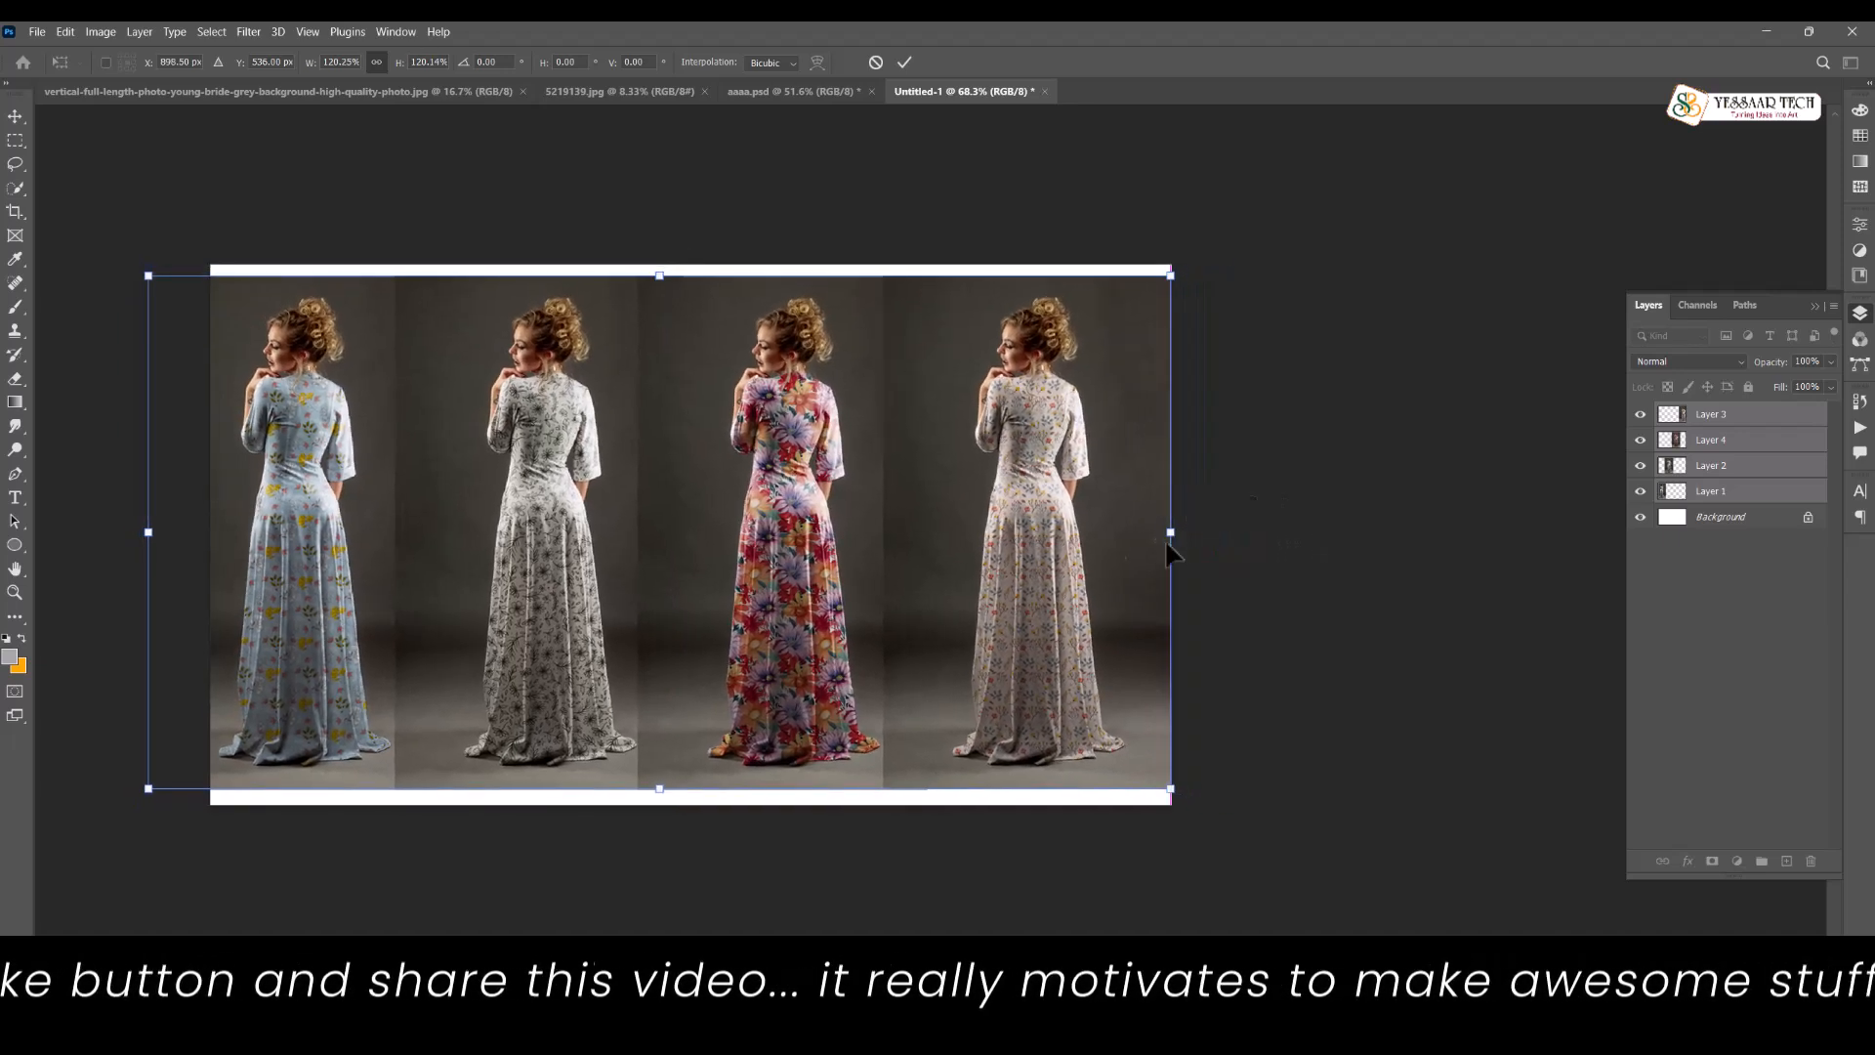
pyautogui.doubleClick(997, 527)
pyautogui.click(1260, 593)
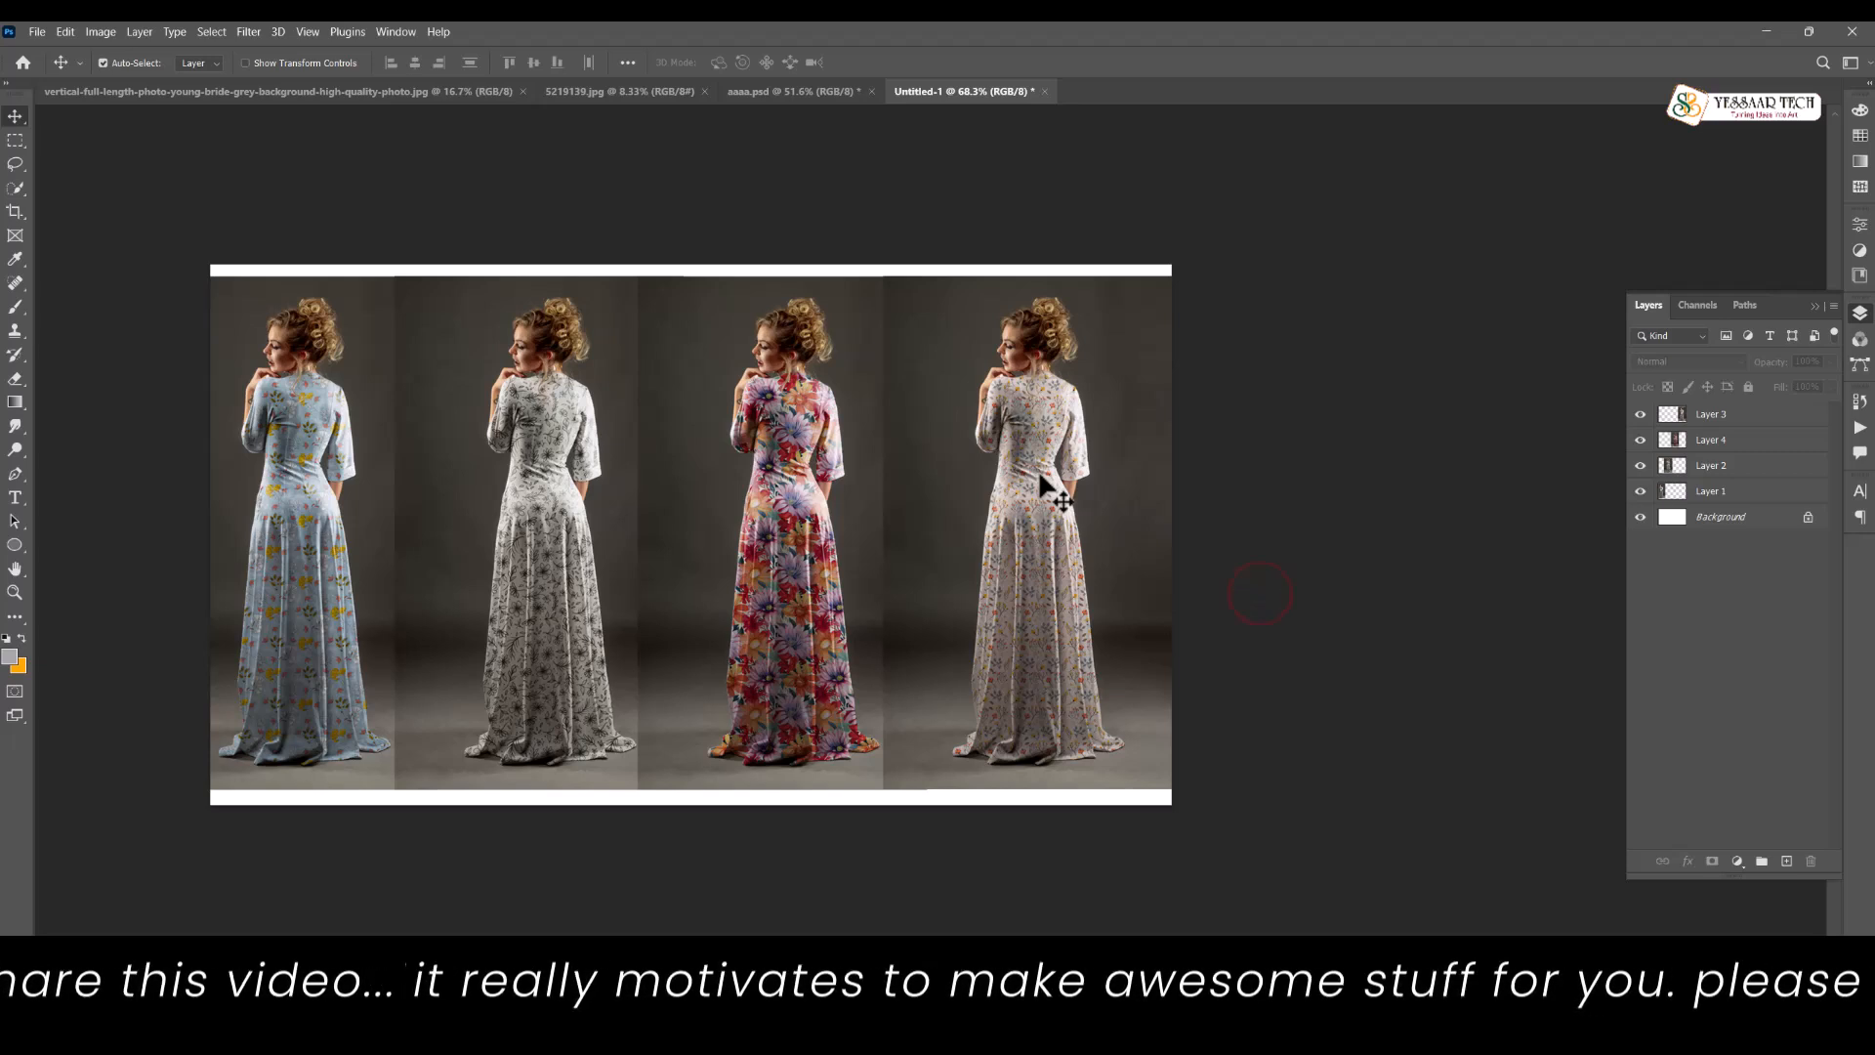
# Send the peach floral image and then the bold floral image to the back, nudging the figures slightly closer to the line-art one
pyautogui.click(1052, 477)
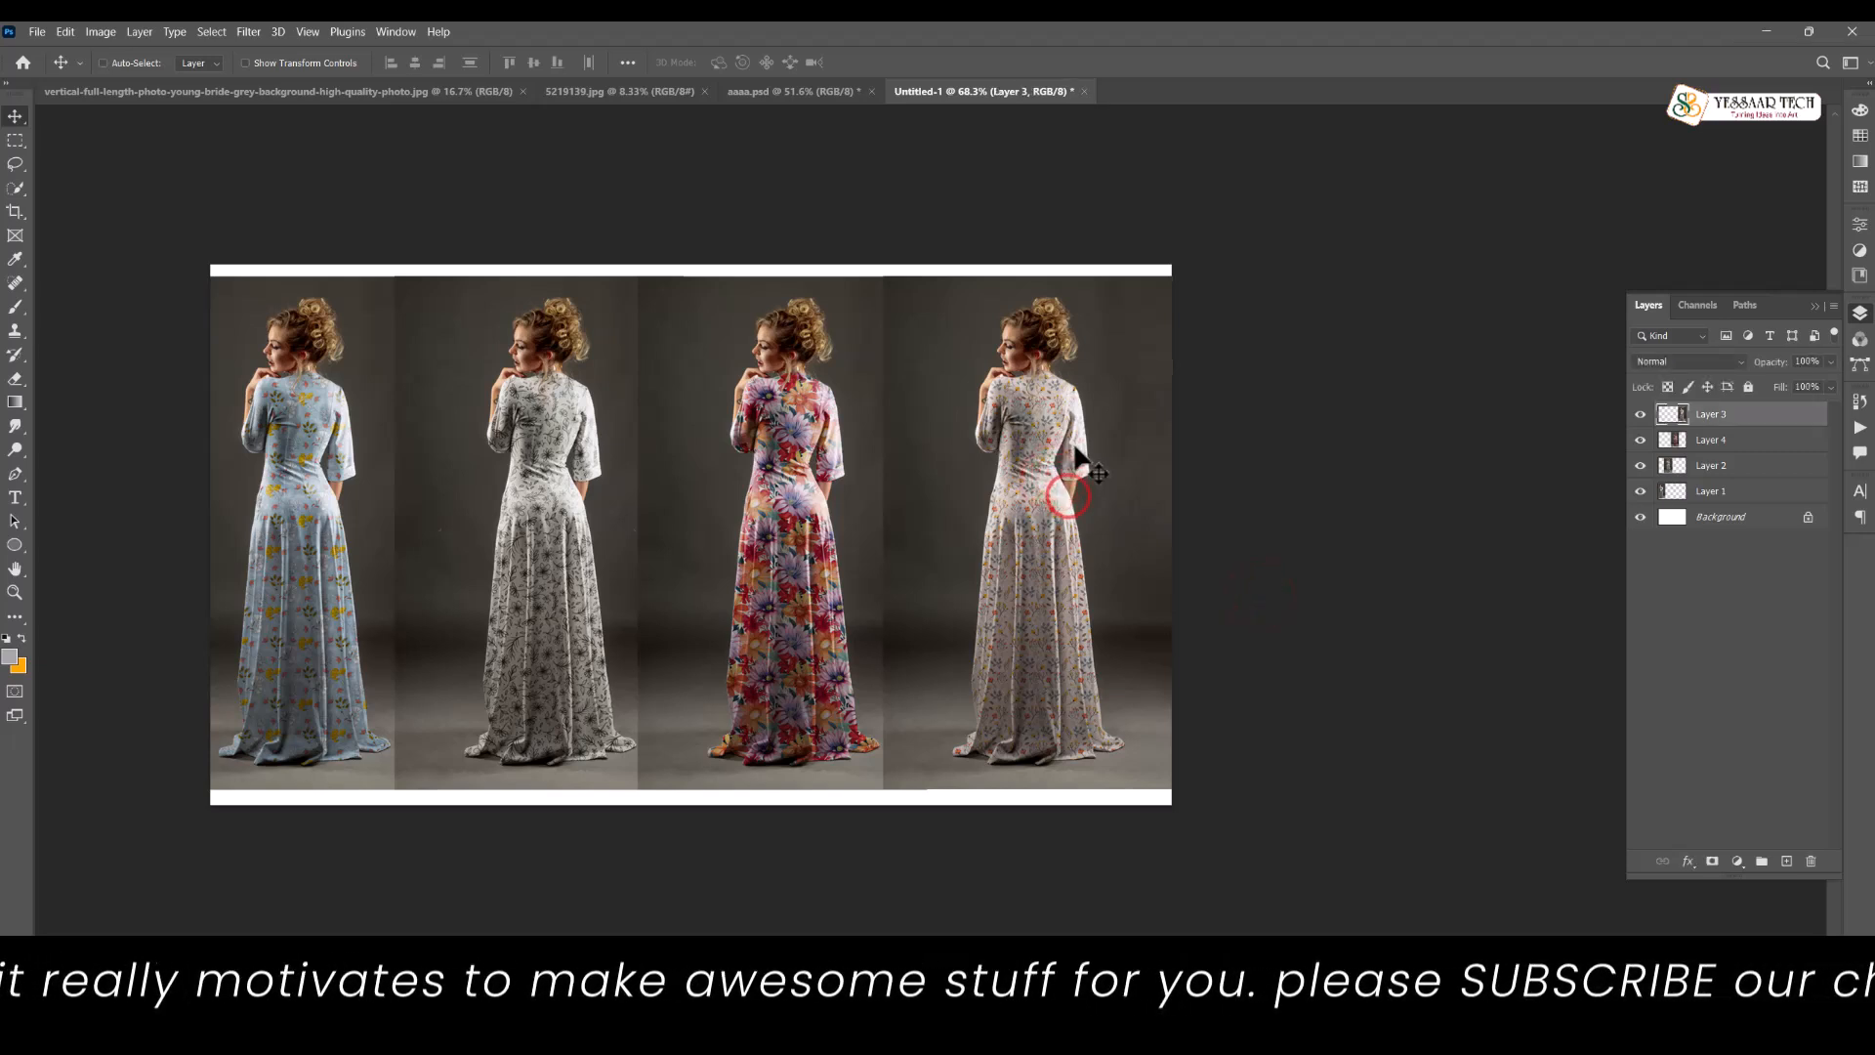
pyautogui.hotkey('ctrl', 'shift', '[')
pyautogui.moveTo(1019, 559); pyautogui.dragTo(1001, 561)
pyautogui.click(760, 568)
pyautogui.hotkey('ctrl', 'shift', '[')
pyautogui.moveTo(733, 594); pyautogui.dragTo(625, 576)
# Bring the blue floral image to the front, shift it slightly outward, and align all four images on their vertical centres
pyautogui.click(293, 535)
pyautogui.hotkey('ctrl', 'shift', ']')
pyautogui.moveTo(389, 578); pyautogui.dragTo(375, 575)
pyautogui.moveTo(157, 374); pyautogui.dragTo(1333, 763)
pyautogui.click(536, 59)
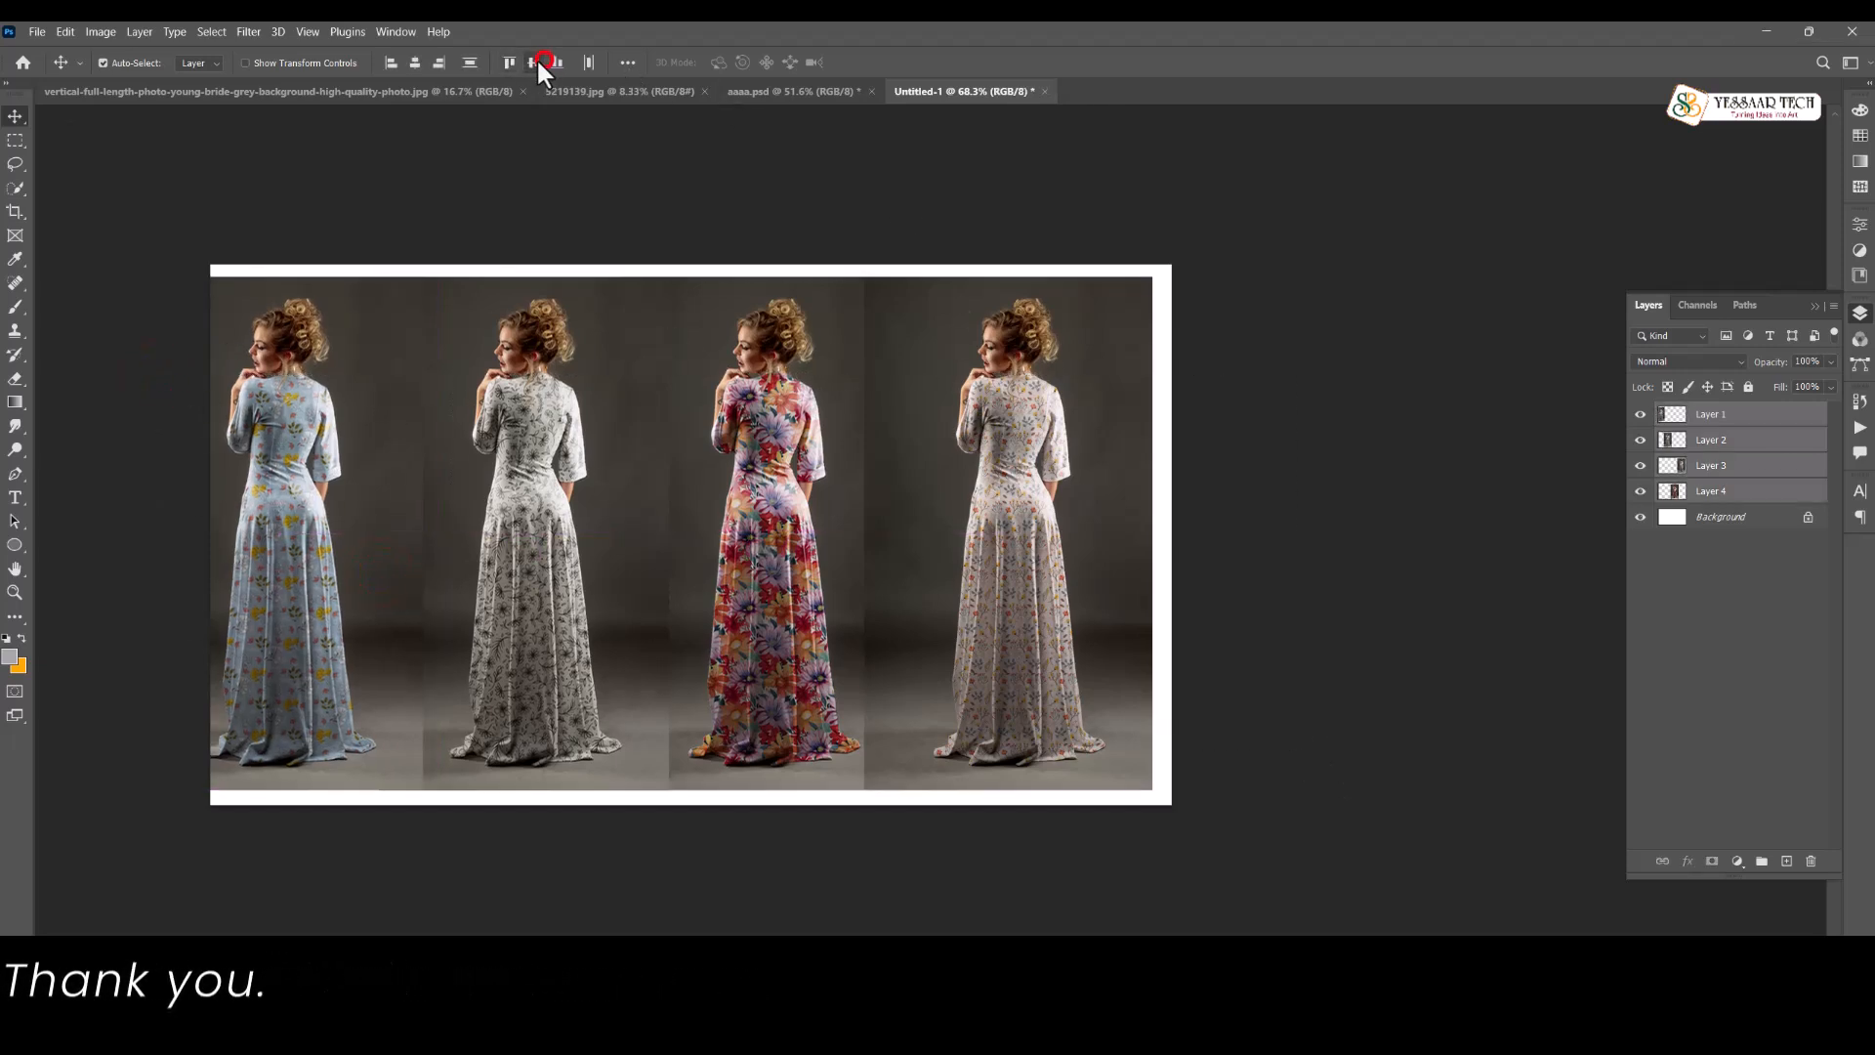
# Scale the four images together to about 106% and centre the row vertically so it covers the whole canvas
pyautogui.hotkey('ctrl', 't')
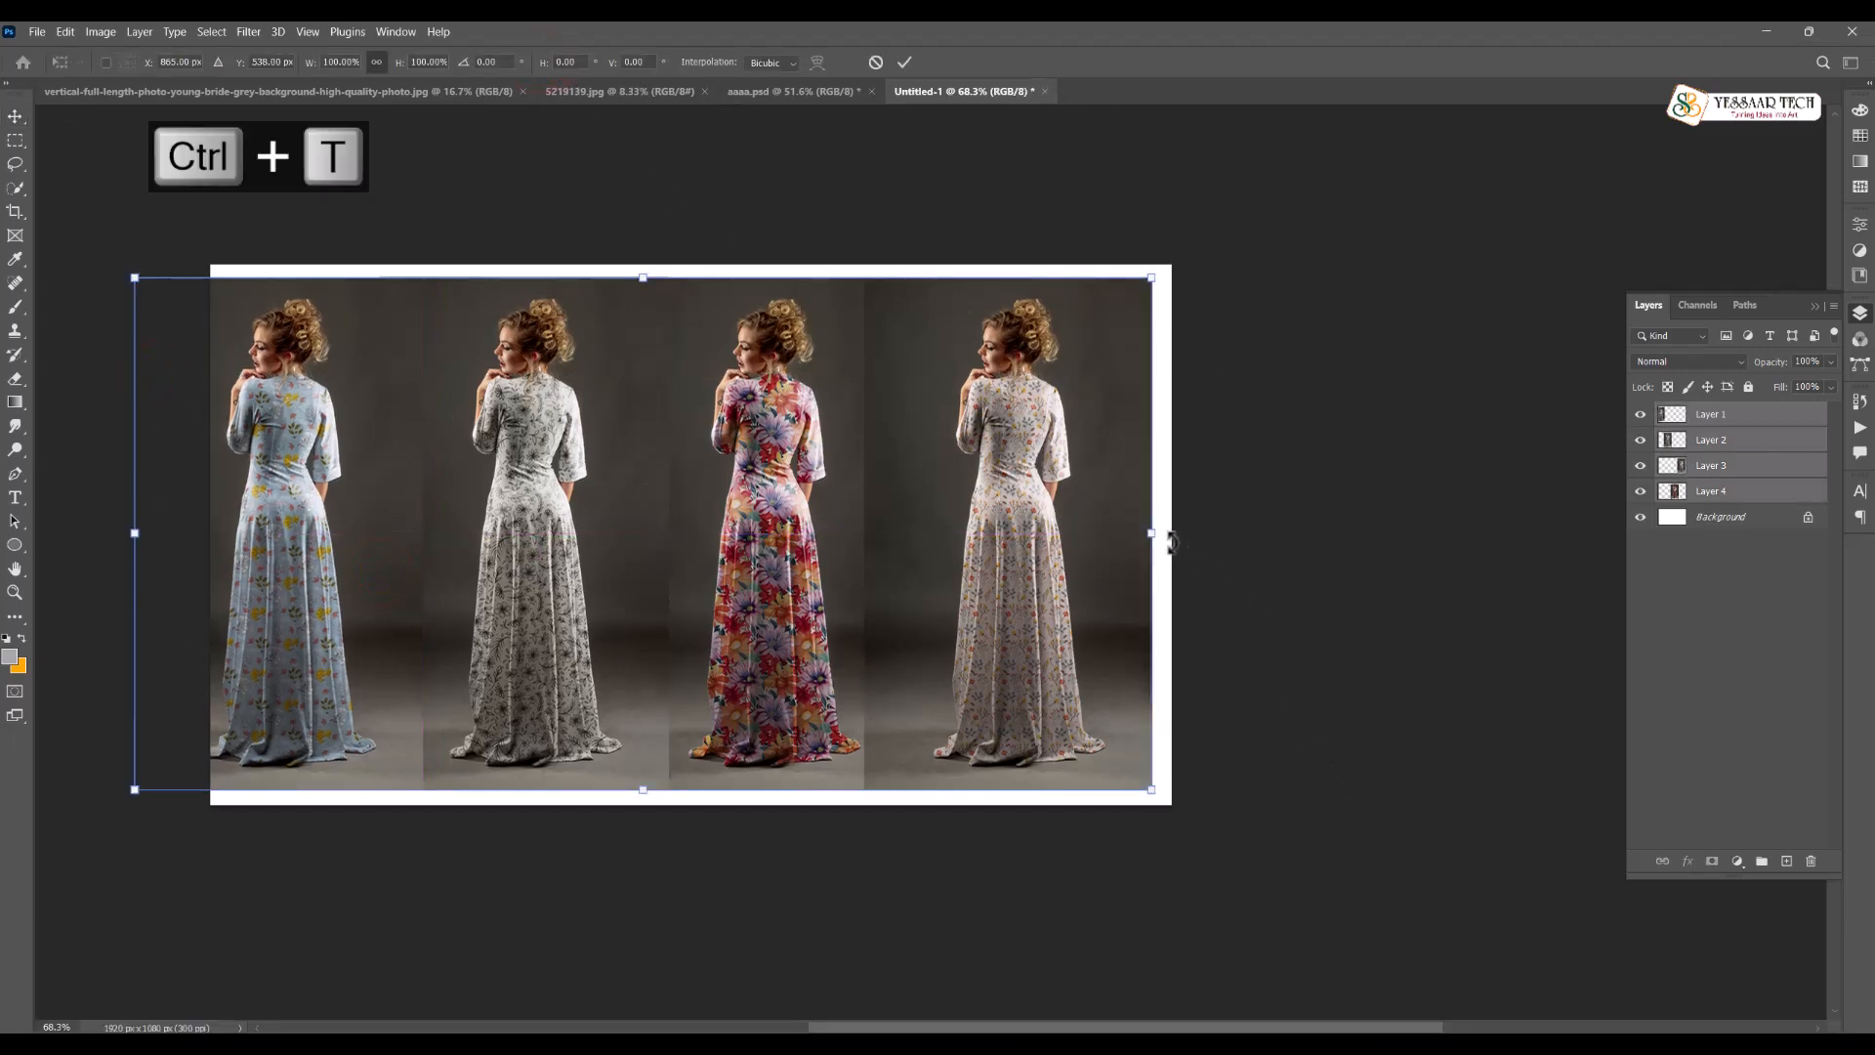
pyautogui.moveTo(1153, 532); pyautogui.dragTo(1214, 532)
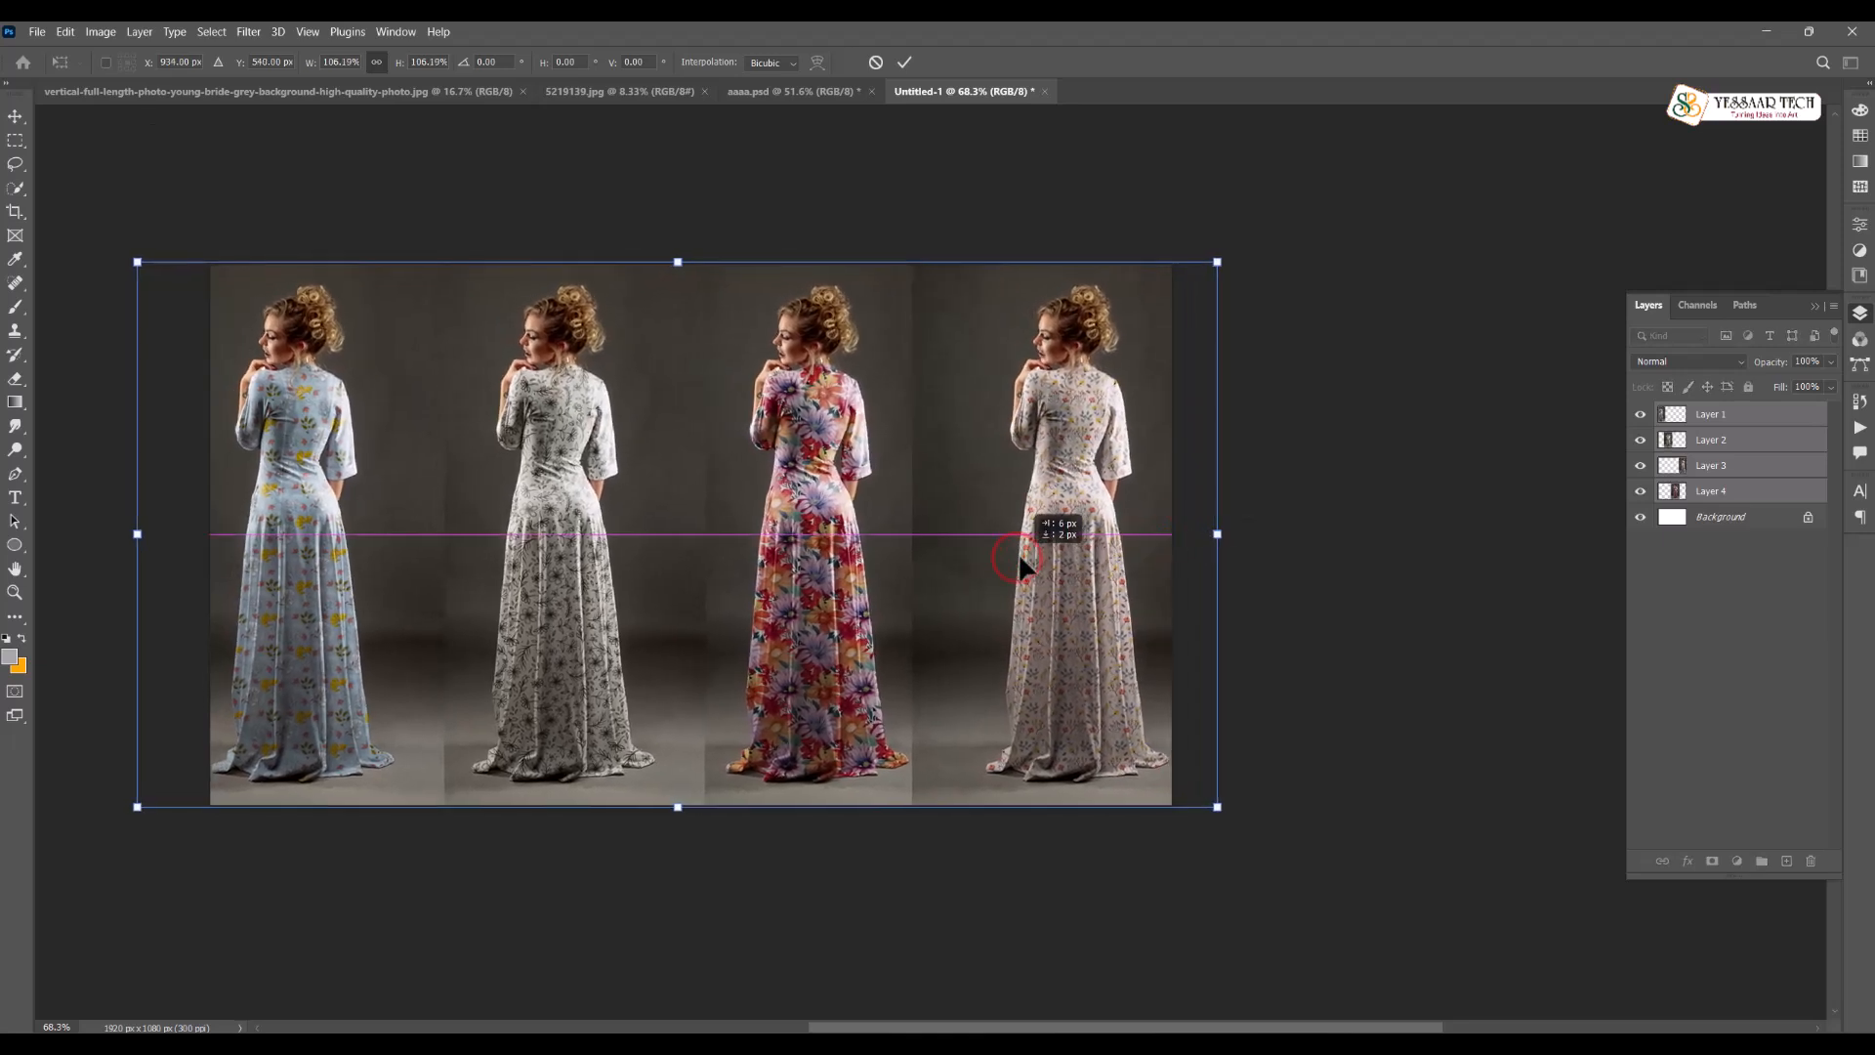
pyautogui.doubleClick(1018, 553)
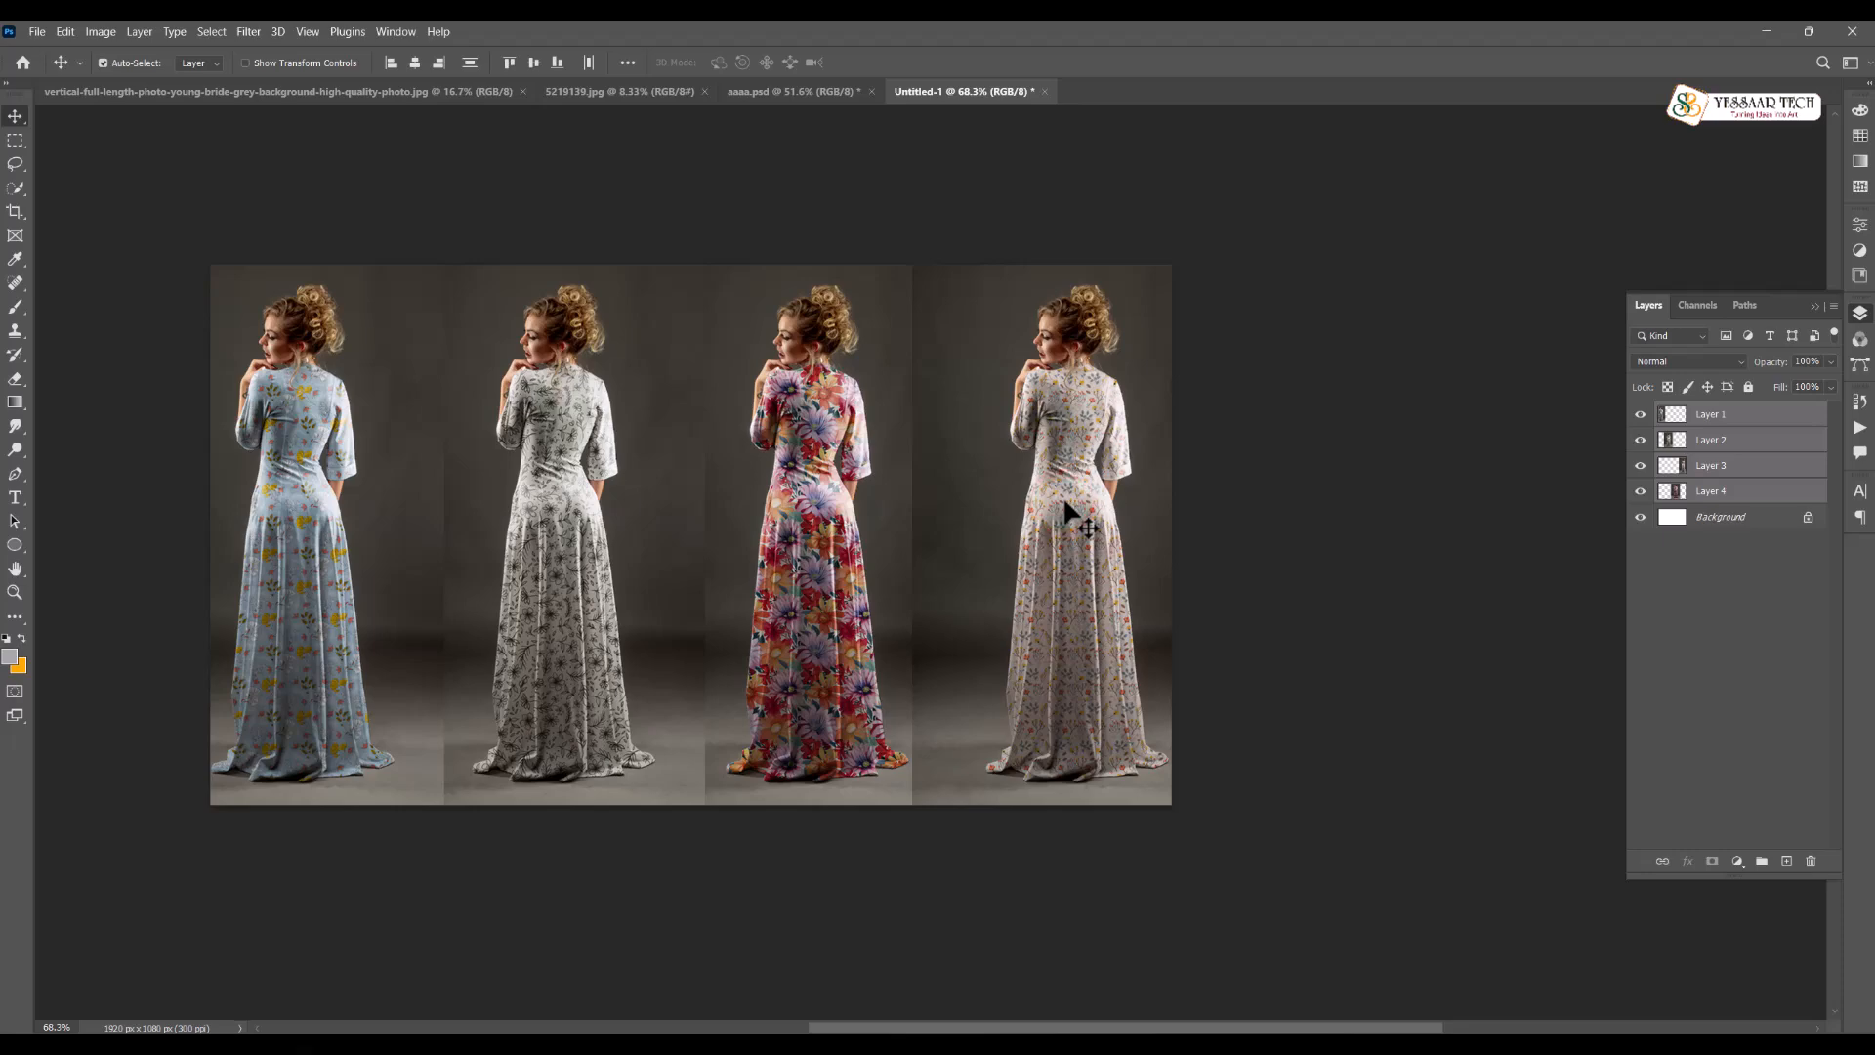